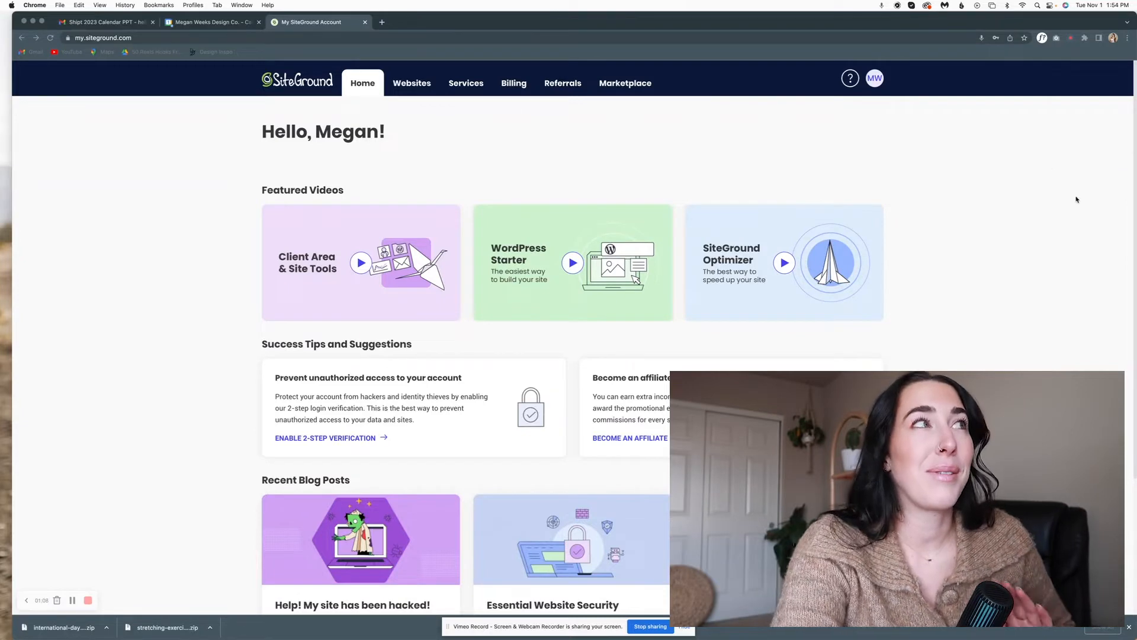
# Open the WordPress admin dashboard of the collaboration website soulalignedfrequency.com through its Site Tools.
pyautogui.click(405, 81)
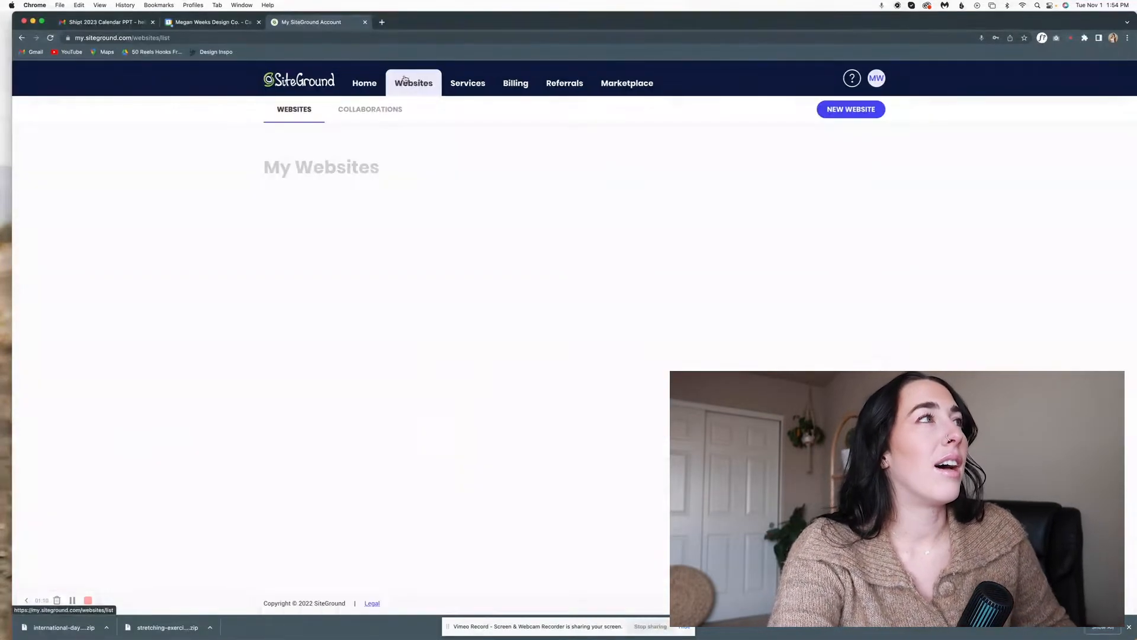
pyautogui.click(348, 118)
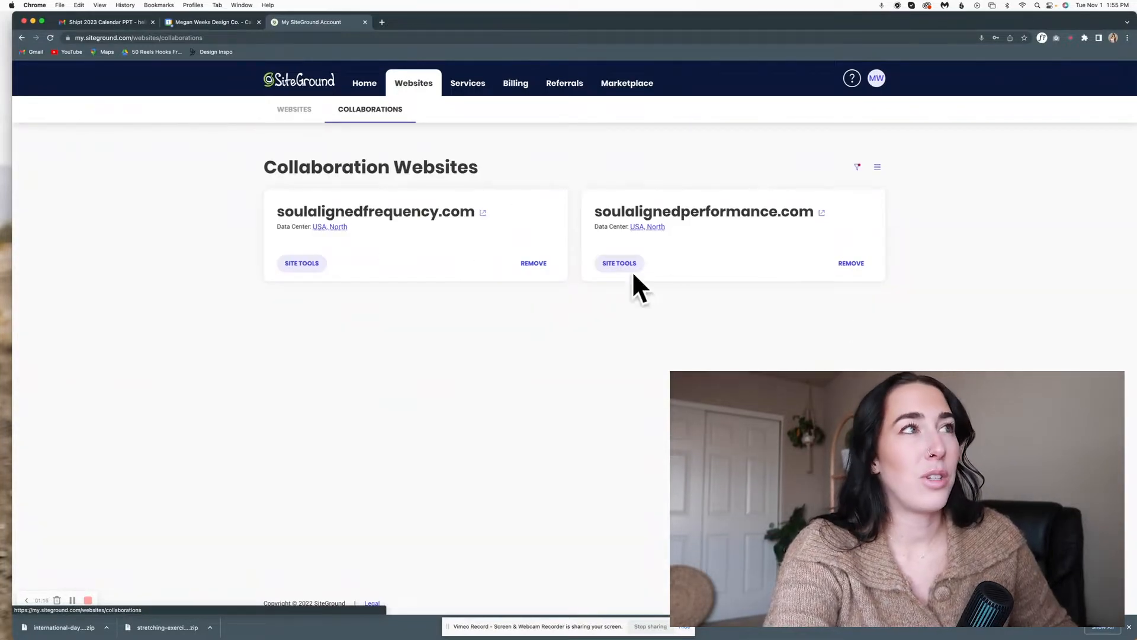
pyautogui.click(312, 267)
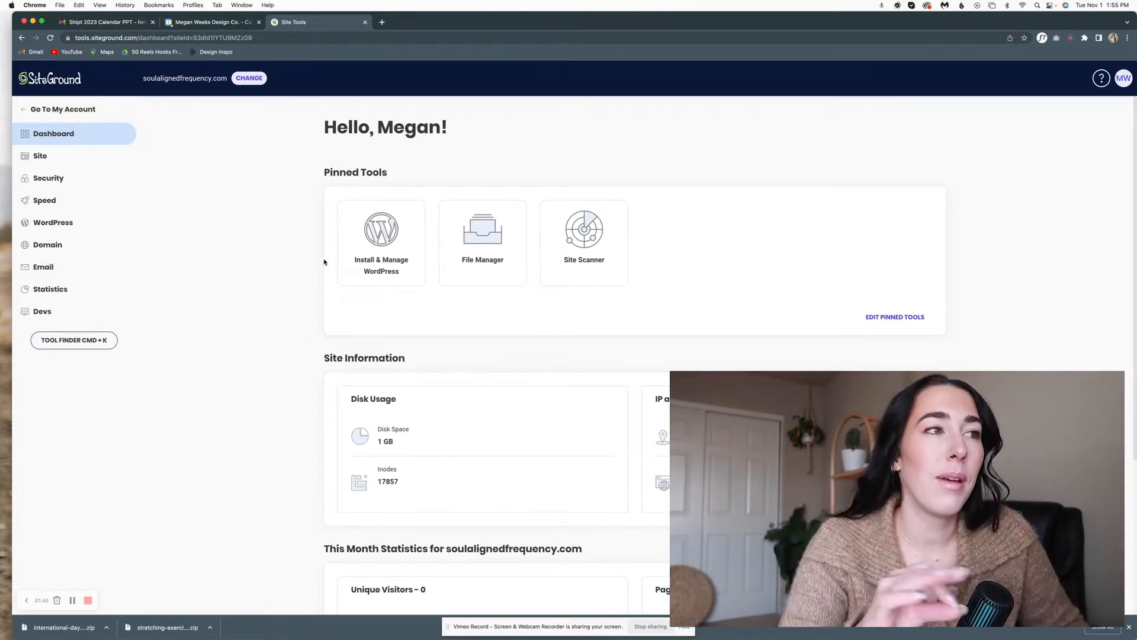
pyautogui.click(66, 225)
pyautogui.click(67, 244)
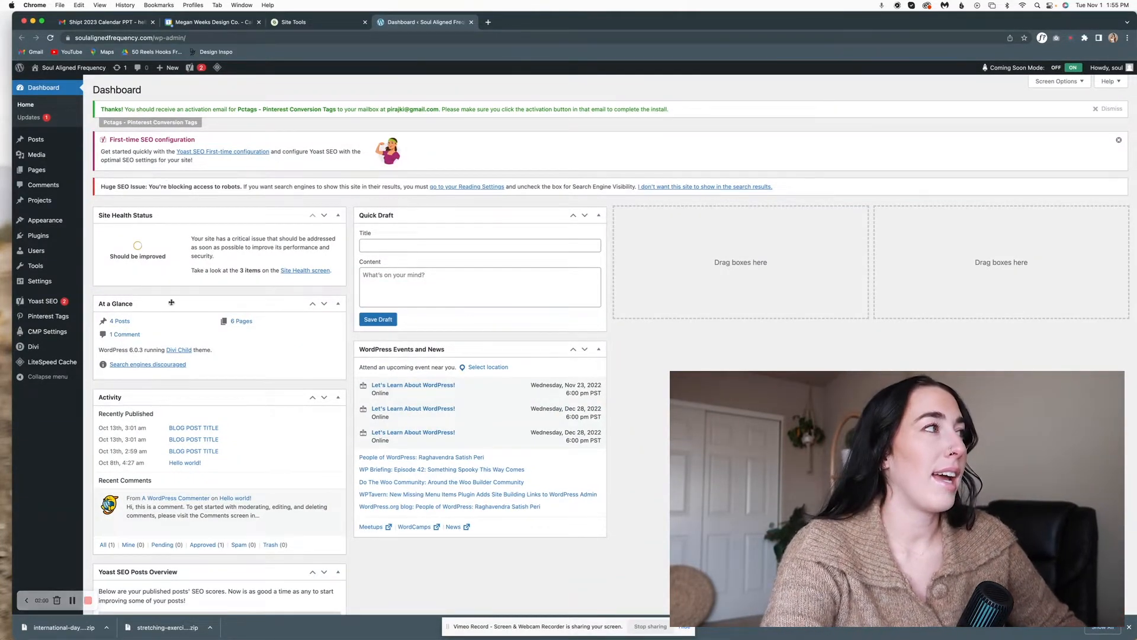
# View soulalignedfrequency.com in an incognito window to check the page the public sees, and close that window.
pyautogui.moveTo(45, 349)
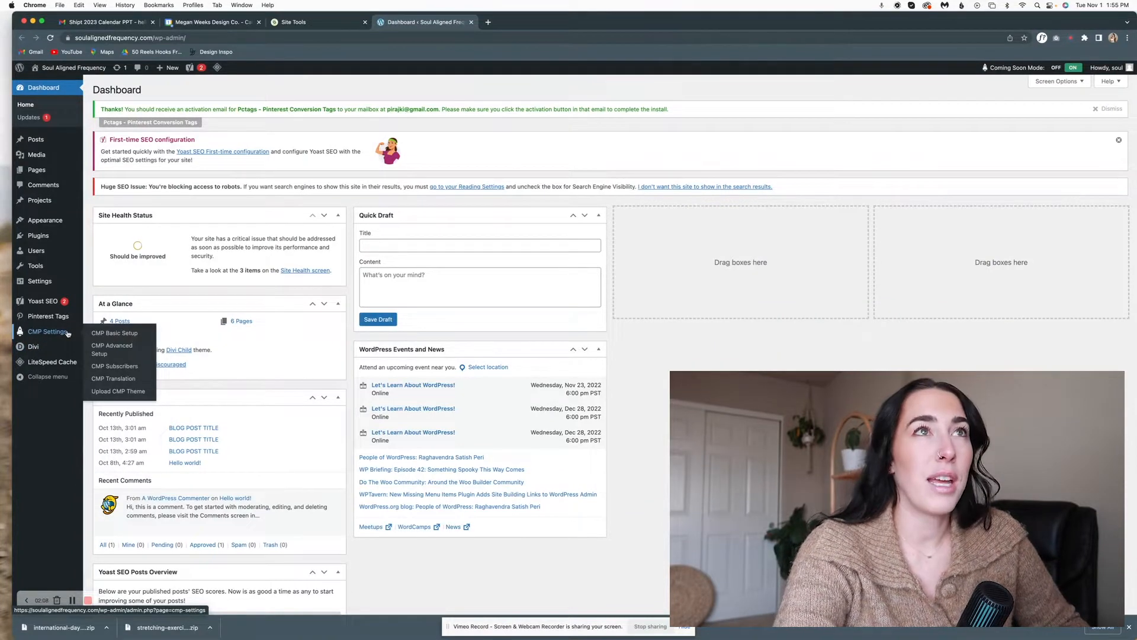
pyautogui.click(60, 5)
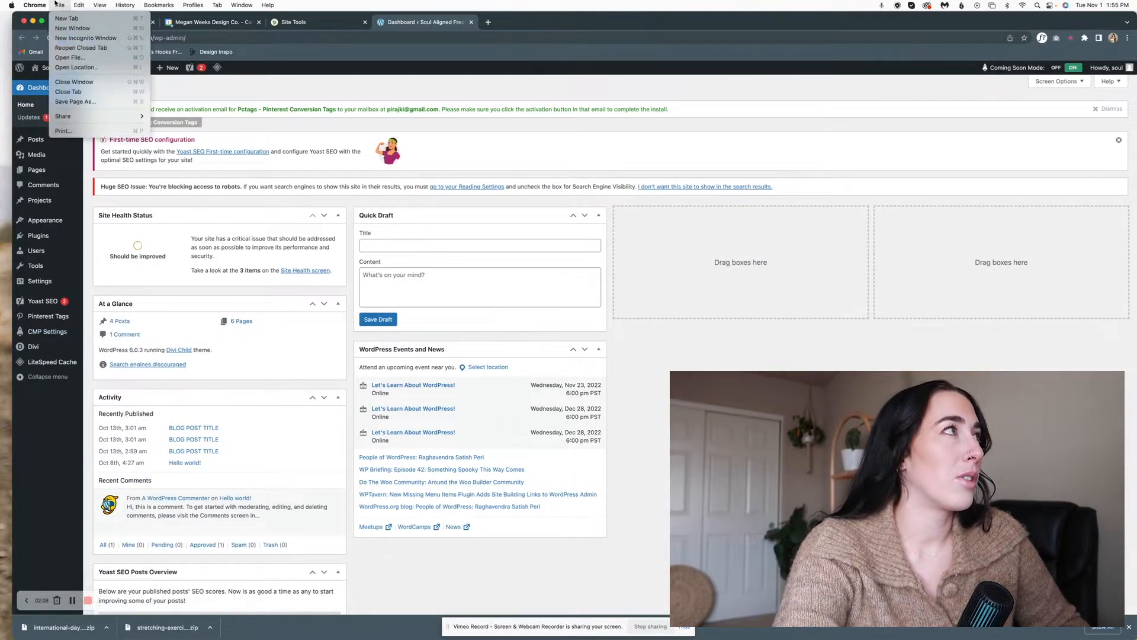
pyautogui.click(74, 39)
pyautogui.write('soula')
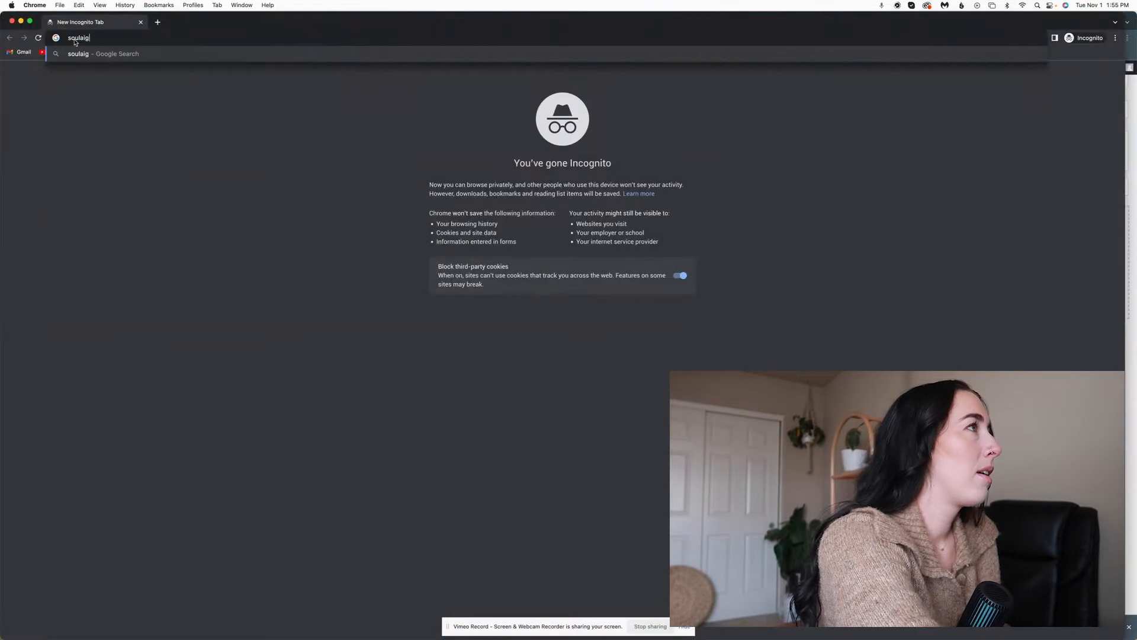
pyautogui.write('lignedf')
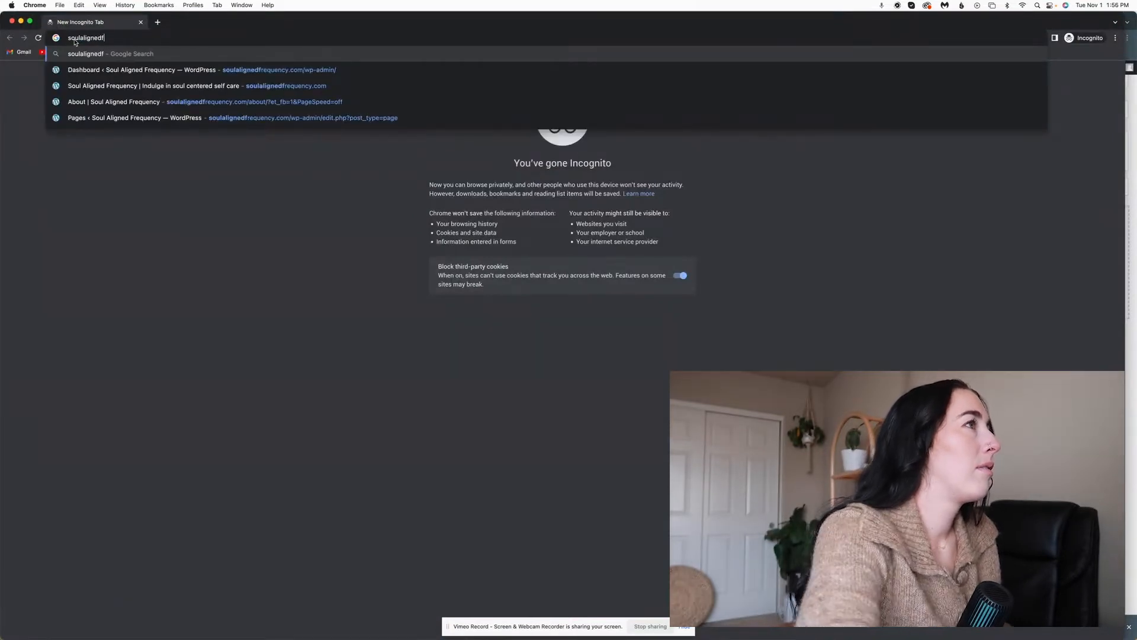
pyautogui.click(151, 84)
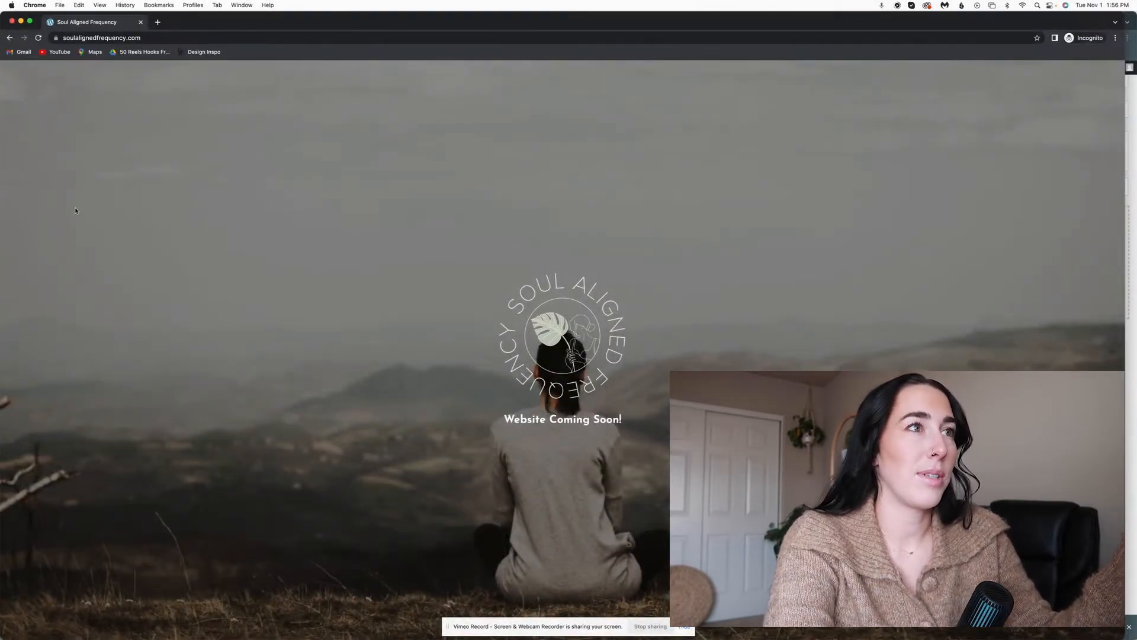
pyautogui.doubleClick(600, 317)
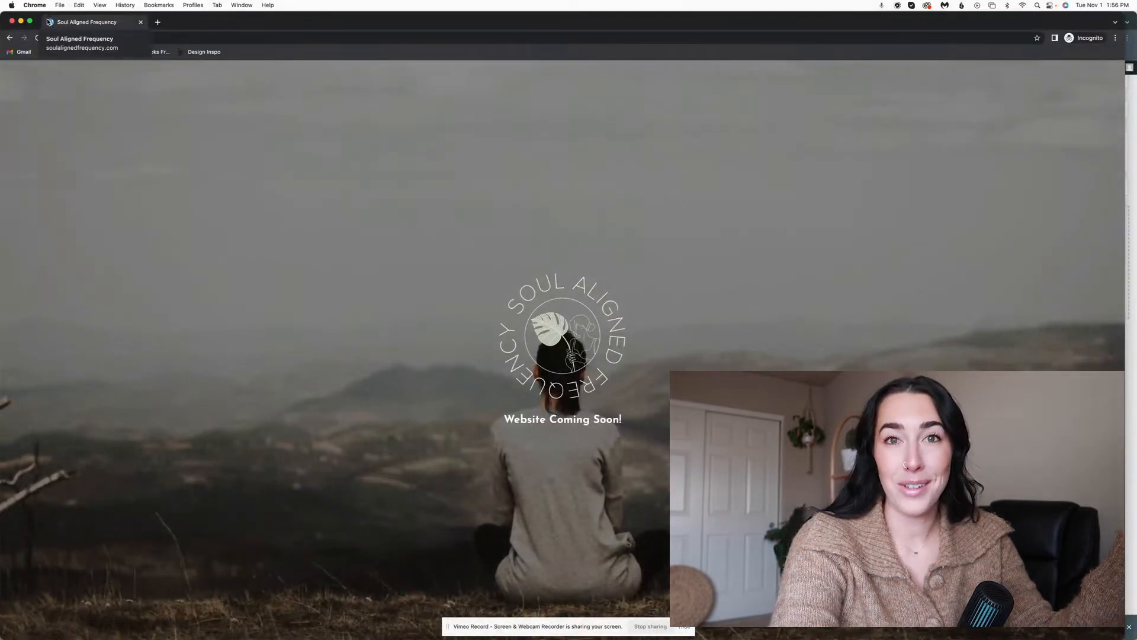
pyautogui.click(12, 21)
pyautogui.click(696, 209)
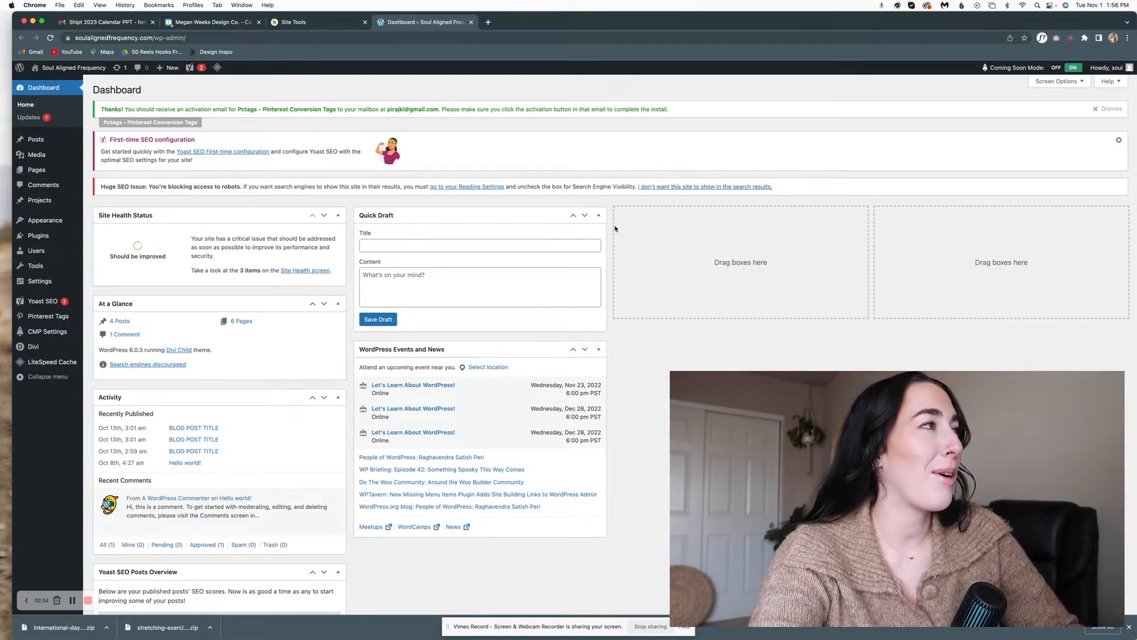
pyautogui.moveTo(49, 305)
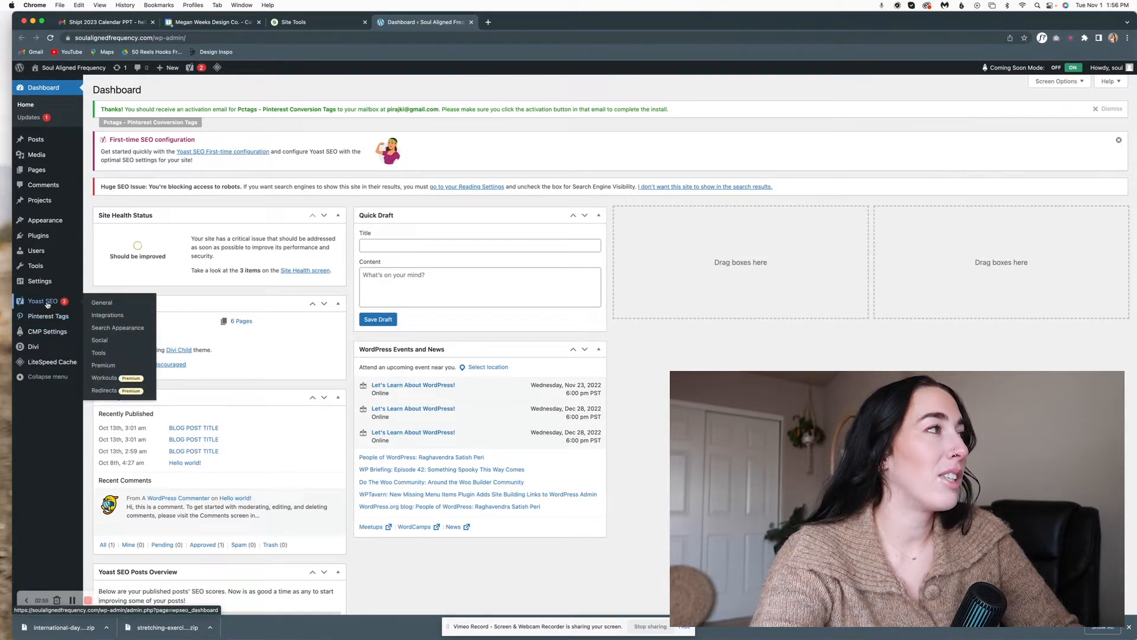
pyautogui.moveTo(31, 324)
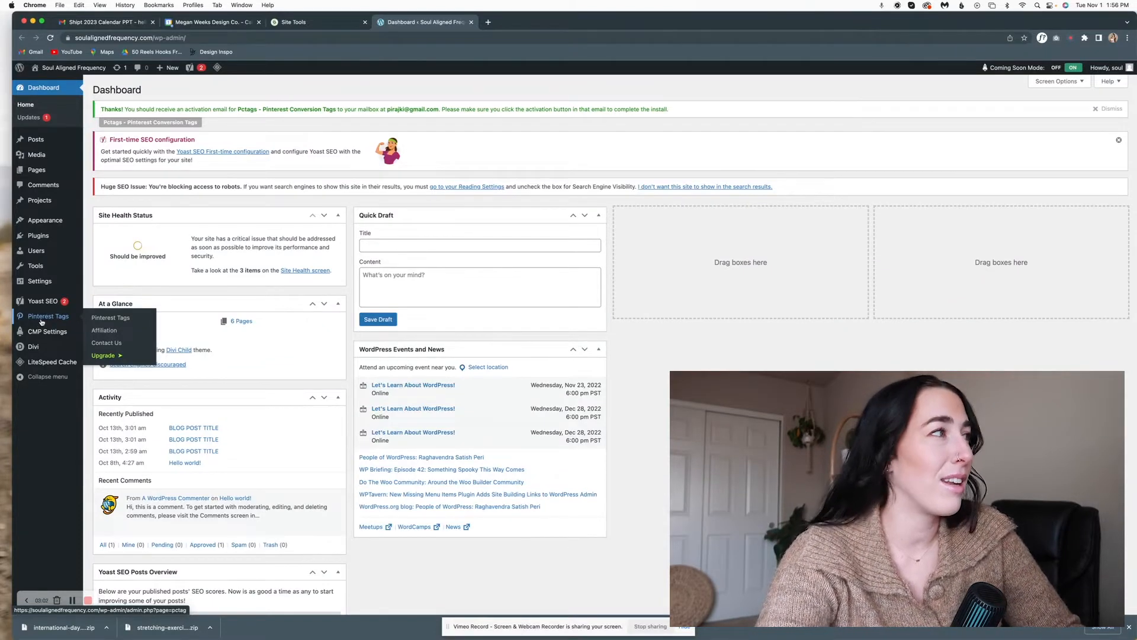
pyautogui.moveTo(54, 366)
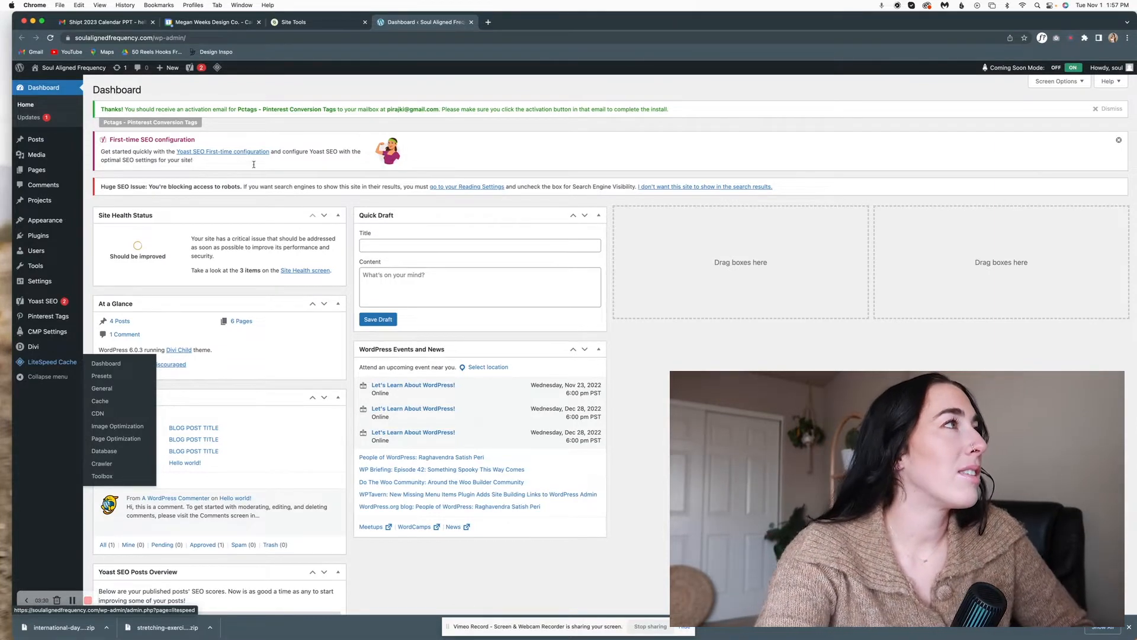
pyautogui.moveTo(221, 72)
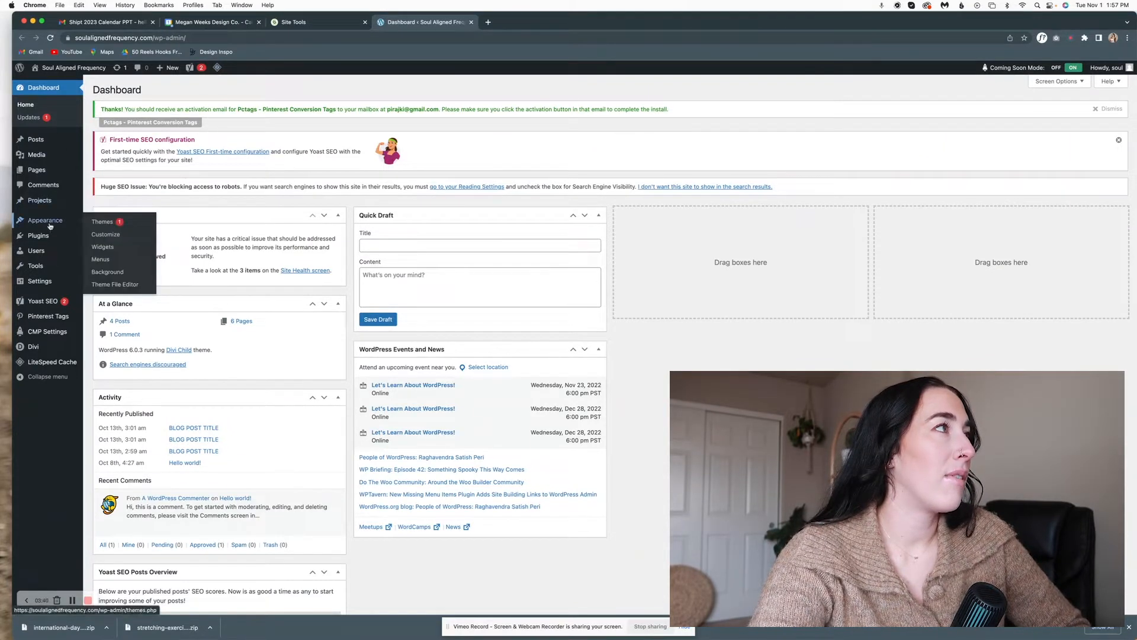
# Open the site from the WordPress dashboard and review the whole homepage, advancing the testimonials slider once.
pyautogui.click(60, 82)
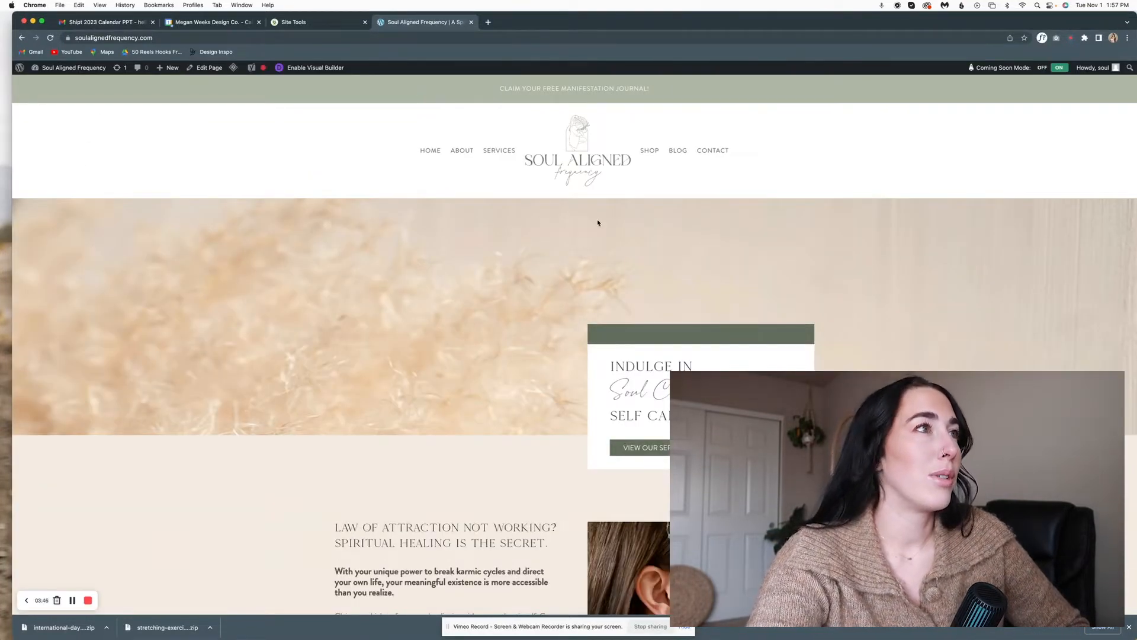
pyautogui.scroll(-5, 598, 223)
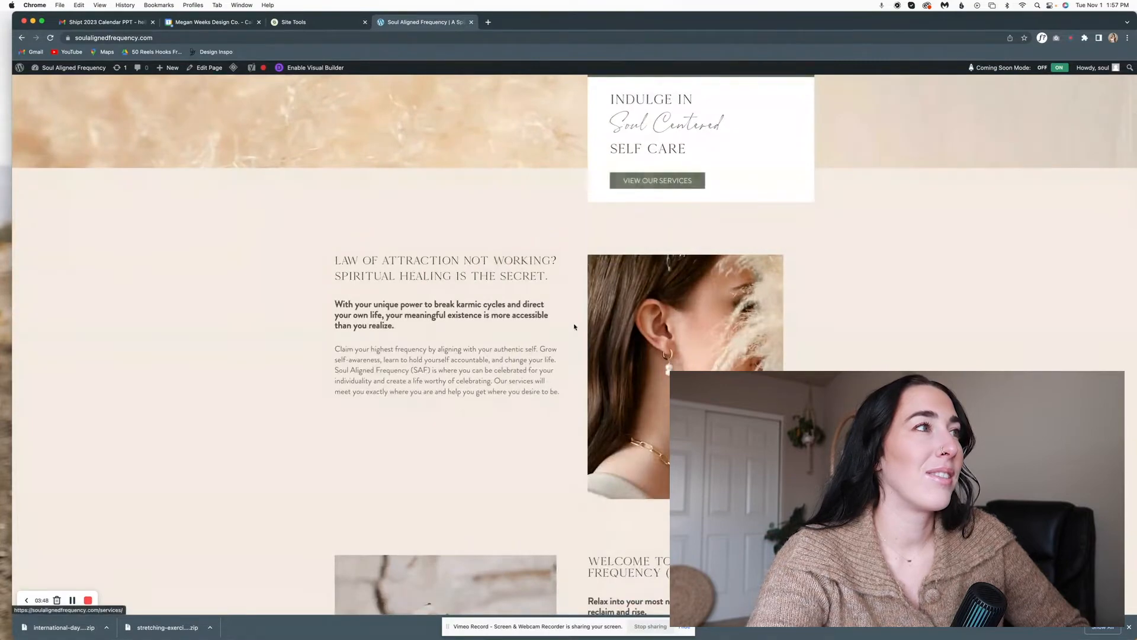
pyautogui.scroll(-9, 573, 326)
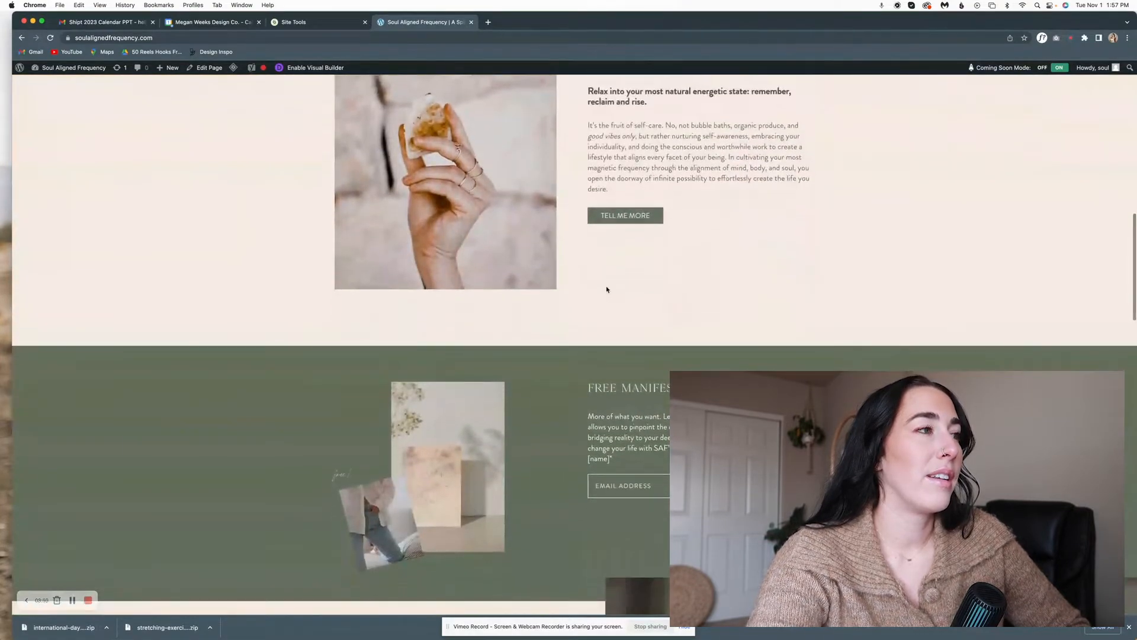
pyautogui.scroll(-3, 606, 289)
pyautogui.scroll(-3, 610, 339)
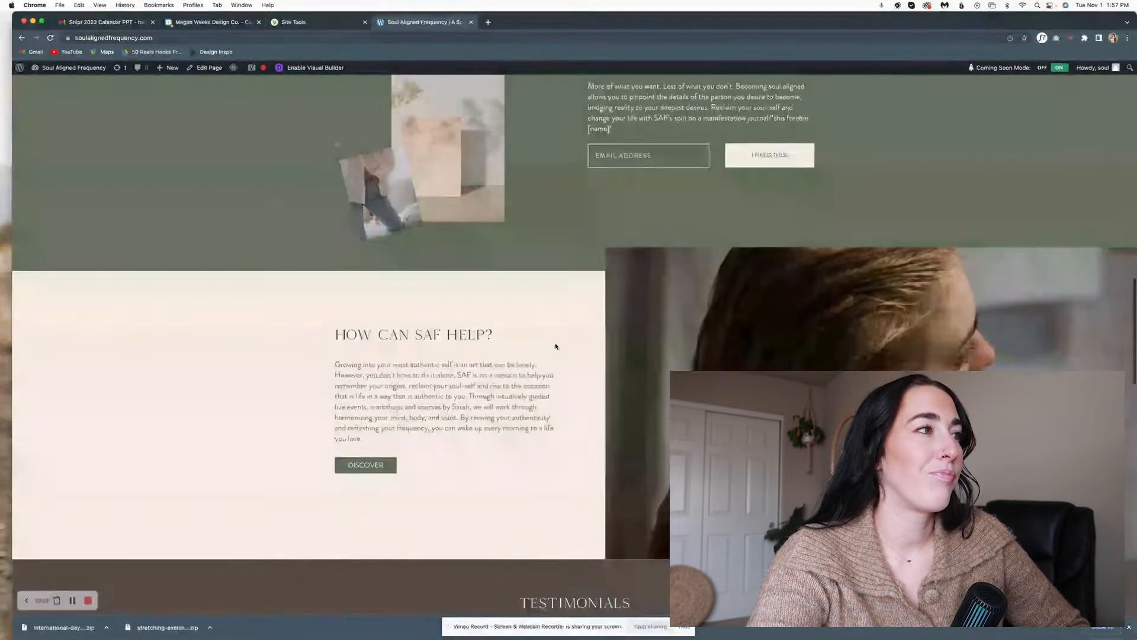
pyautogui.scroll(-9, 556, 346)
pyautogui.scroll(1, 592, 326)
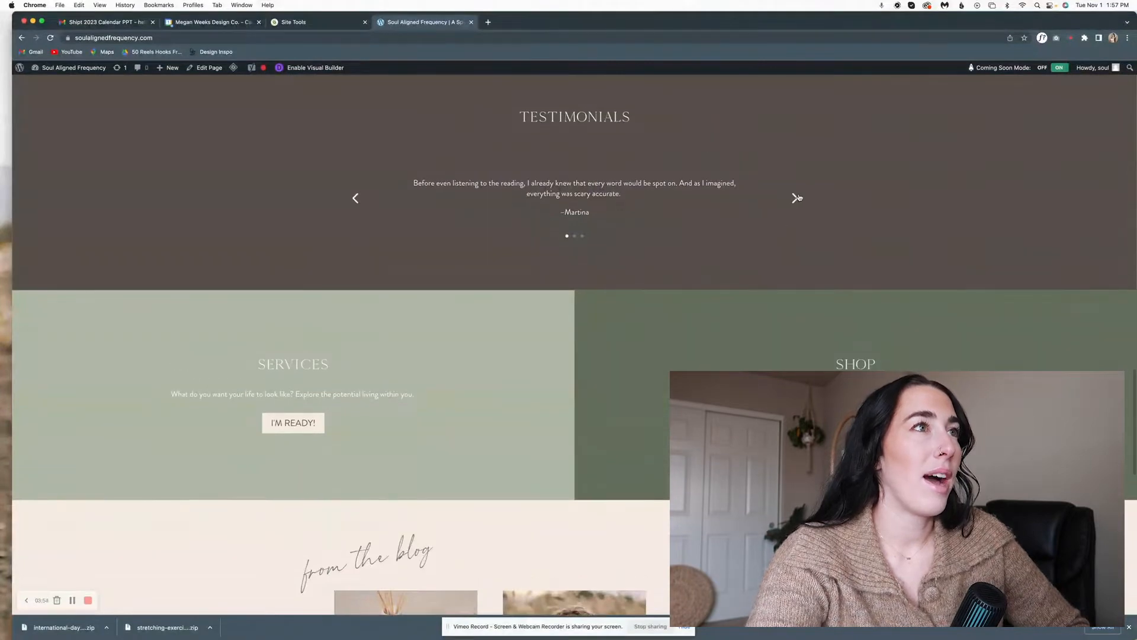
pyautogui.click(796, 198)
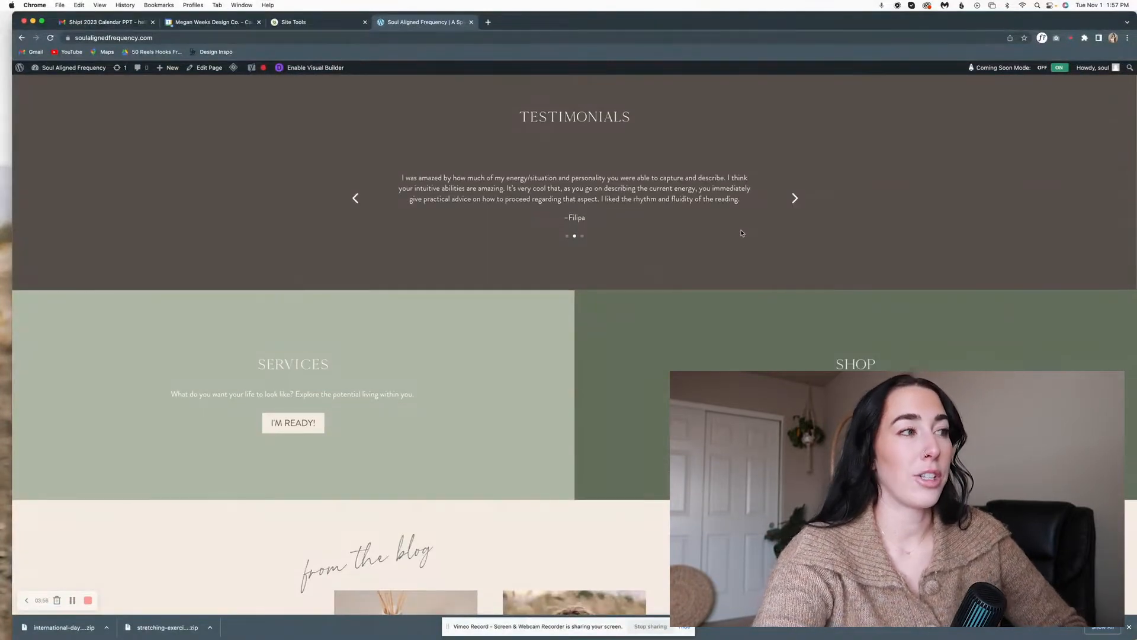
pyautogui.scroll(-5, 741, 232)
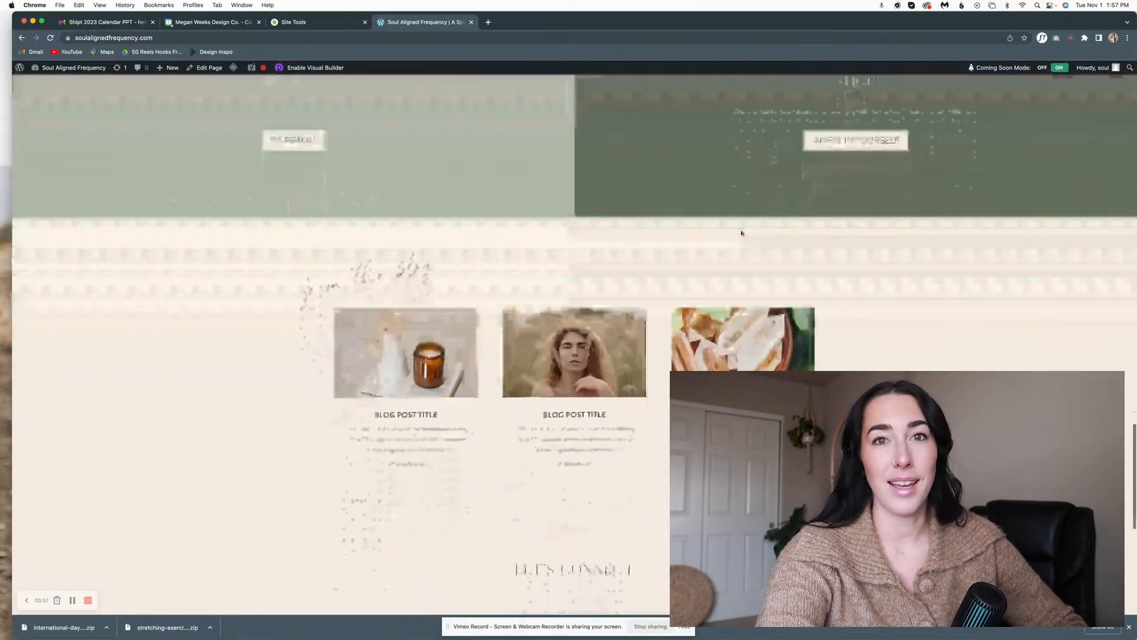
pyautogui.scroll(-1, 740, 233)
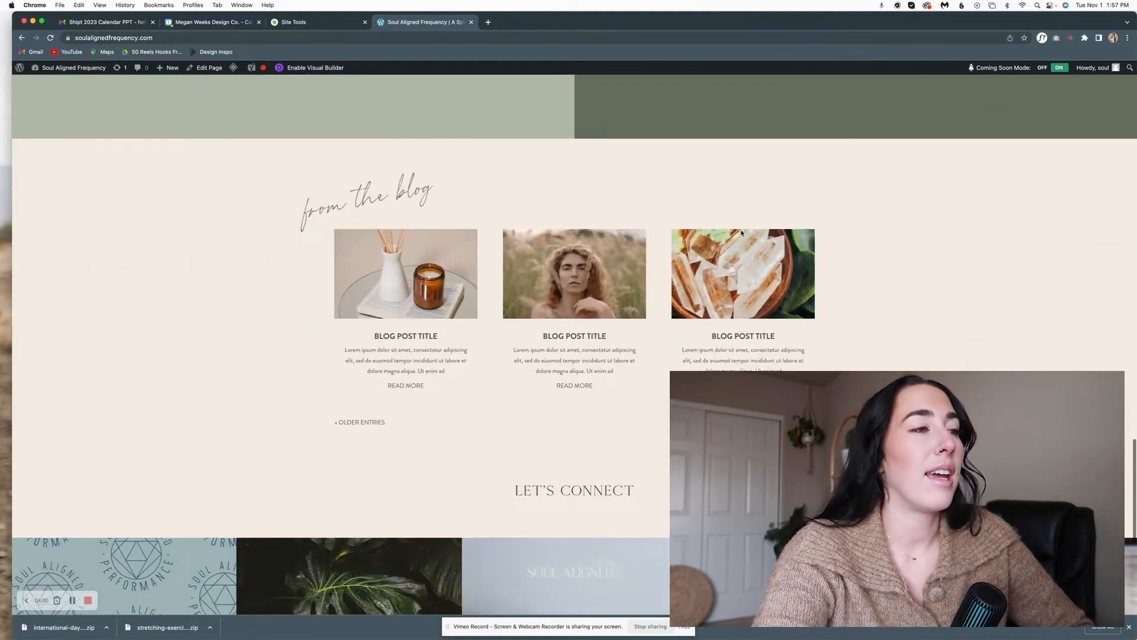
pyautogui.scroll(-5, 741, 233)
pyautogui.scroll(20, 741, 232)
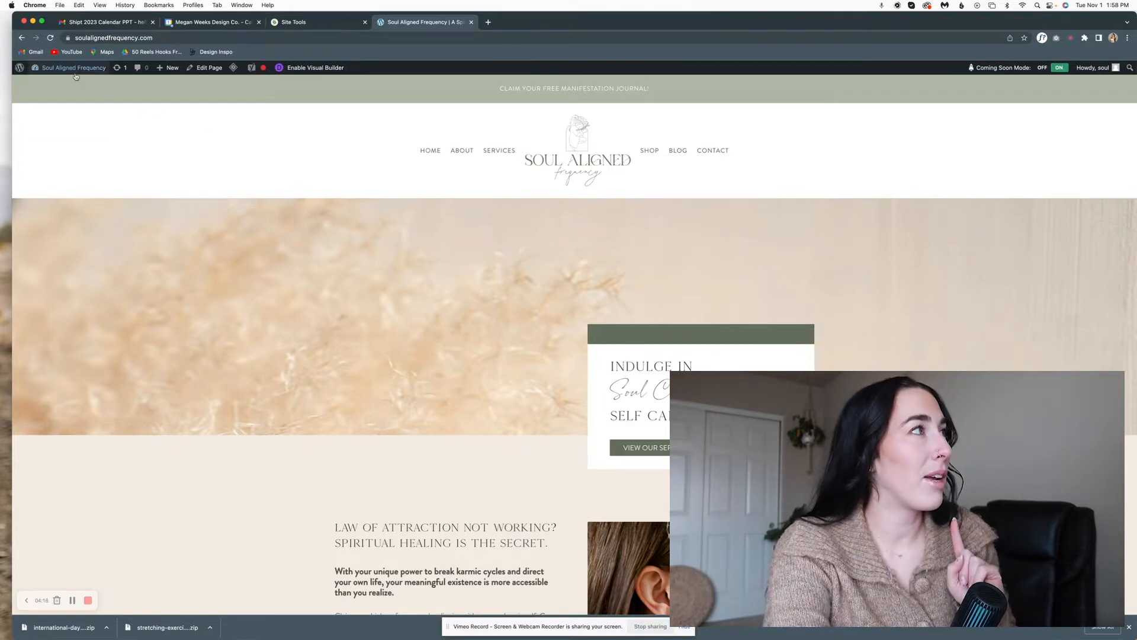
# In the theme customizer's Site Identity settings, set the site icon to the round Soul Aligned Frequency logo from the media library.
pyautogui.moveTo(75, 76)
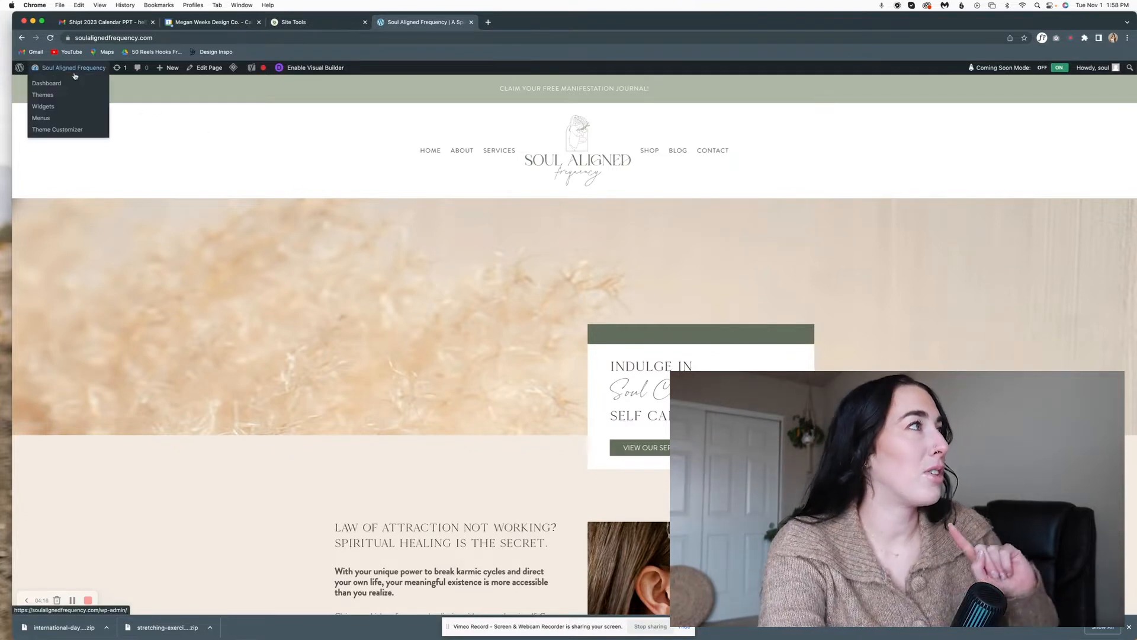
pyautogui.click(63, 130)
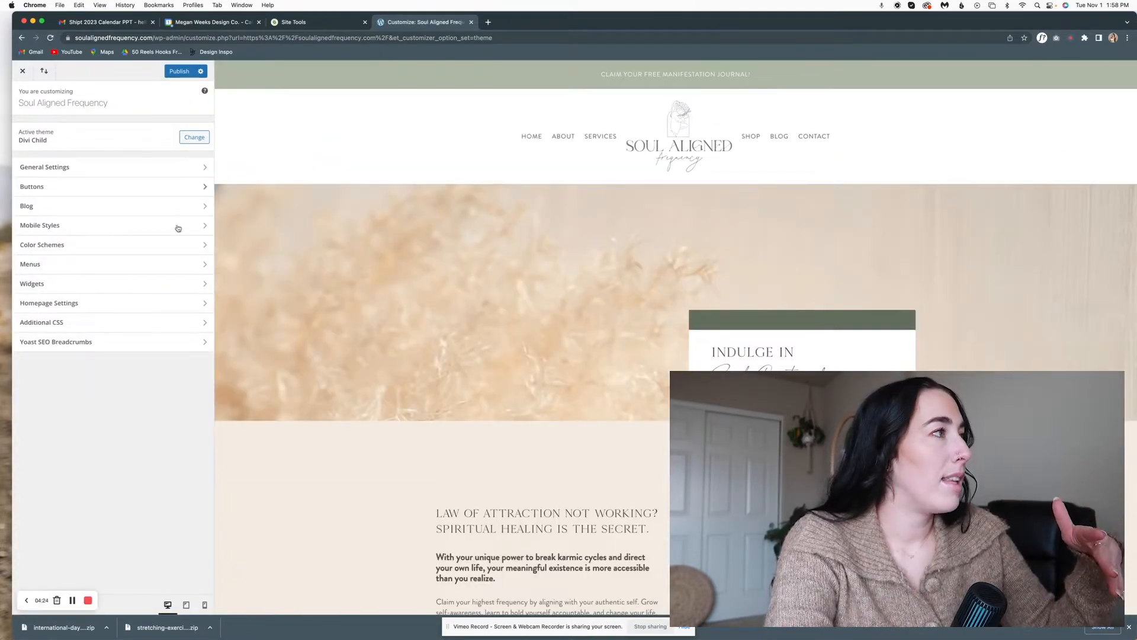
pyautogui.click(84, 168)
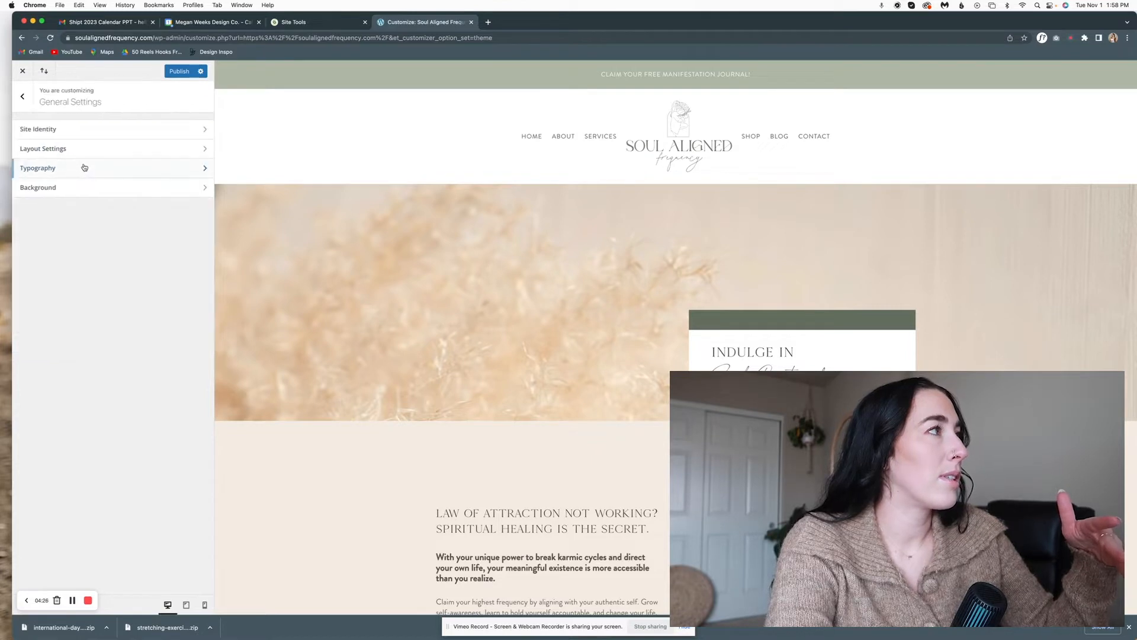
pyautogui.click(81, 131)
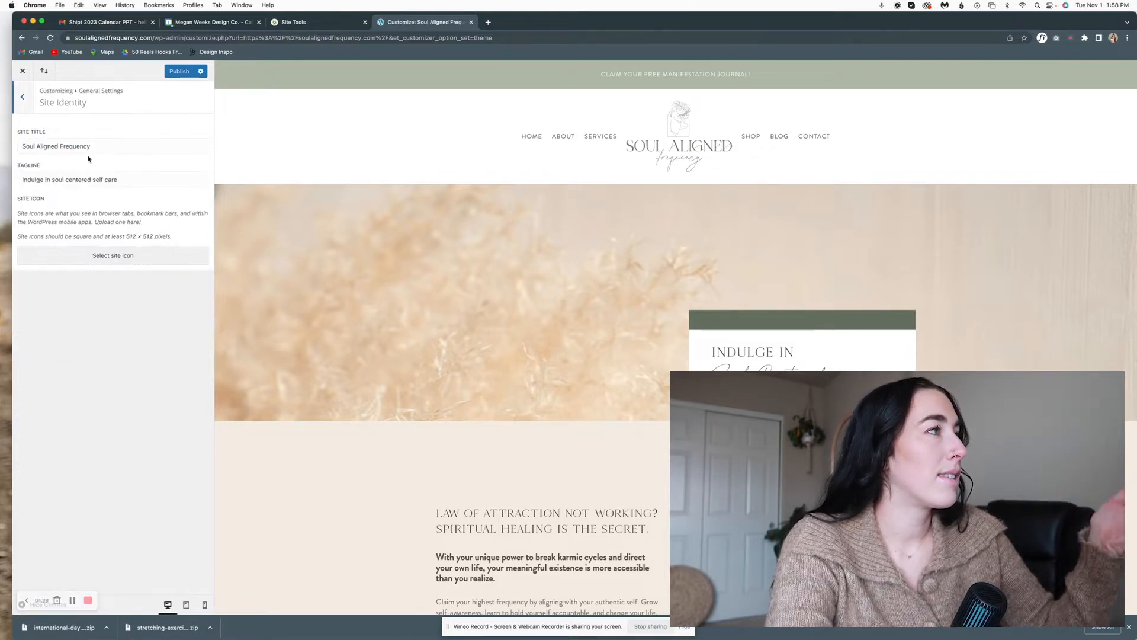
pyautogui.click(142, 260)
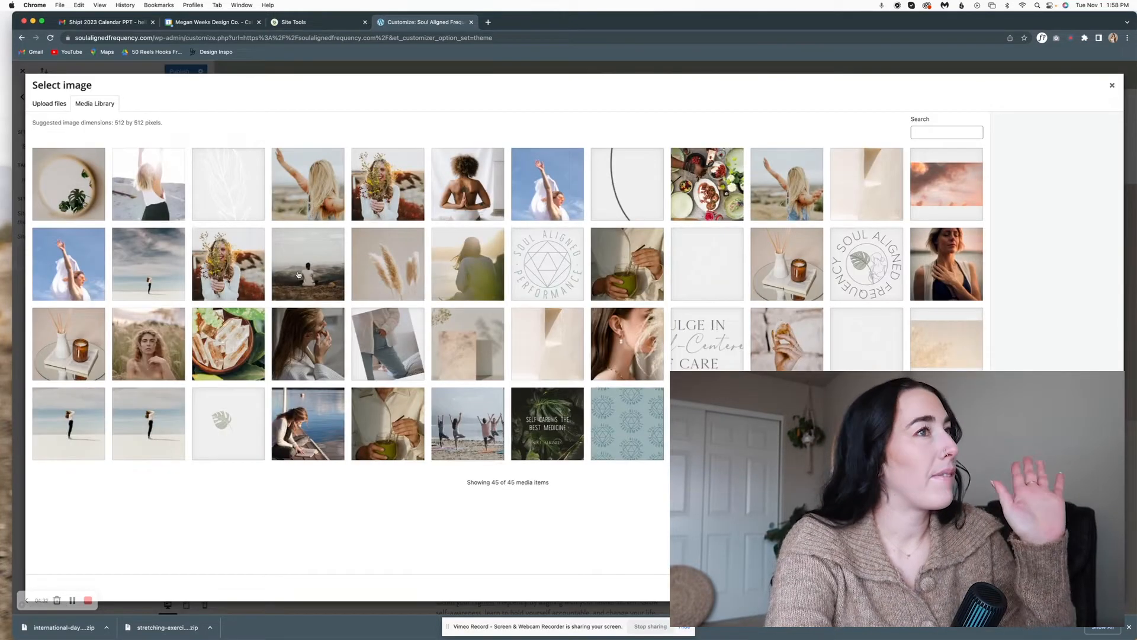
pyautogui.click(874, 264)
pyautogui.click(1103, 587)
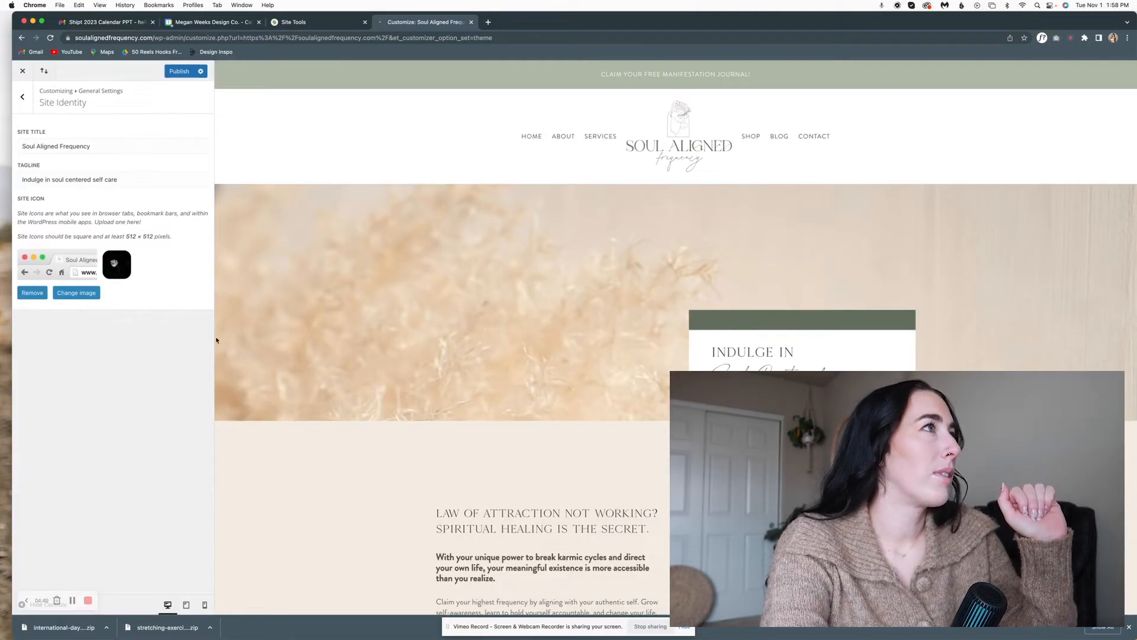
# Reopen the image selection for changing the site icon and bring up a Finder window to look for another file.
pyautogui.moveTo(524, 24)
pyautogui.mouseDown()
pyautogui.moveTo(634, 68)
pyautogui.moveTo(719, 152)
pyautogui.moveTo(519, 18)
pyautogui.mouseUp()
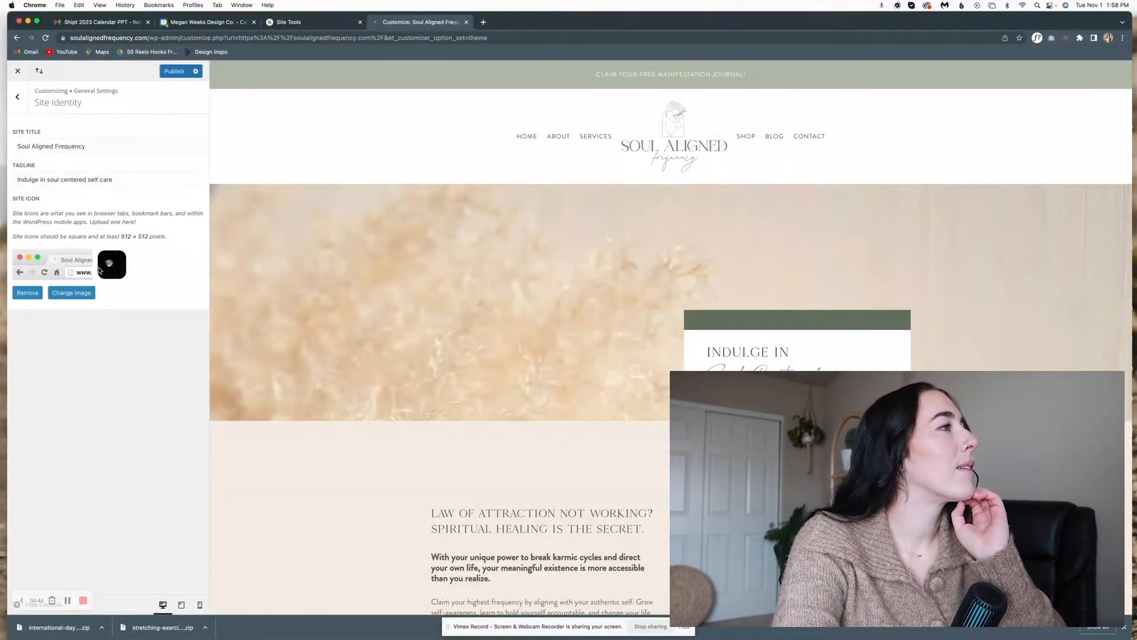
pyautogui.click(71, 292)
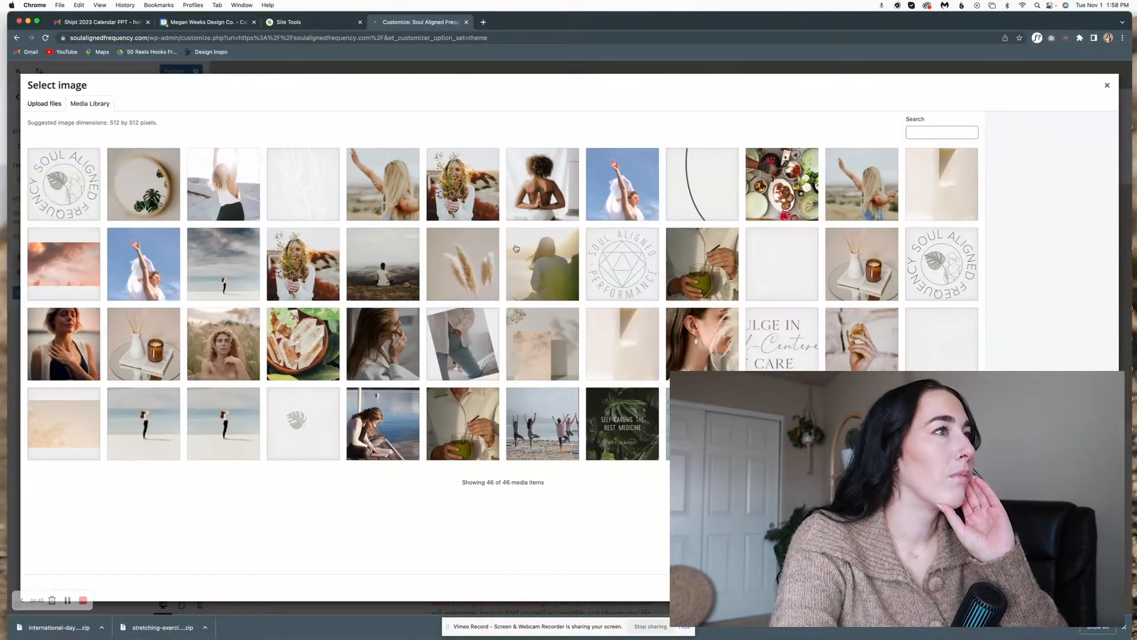
pyautogui.click(185, 615)
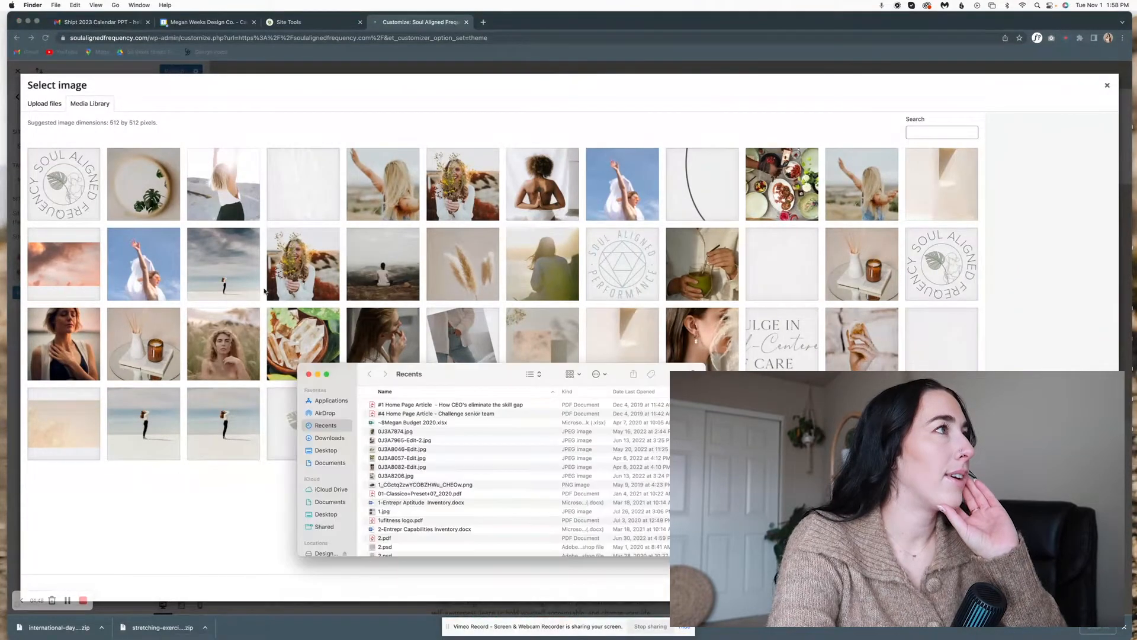
pyautogui.moveTo(459, 372); pyautogui.dragTo(1136, 379)
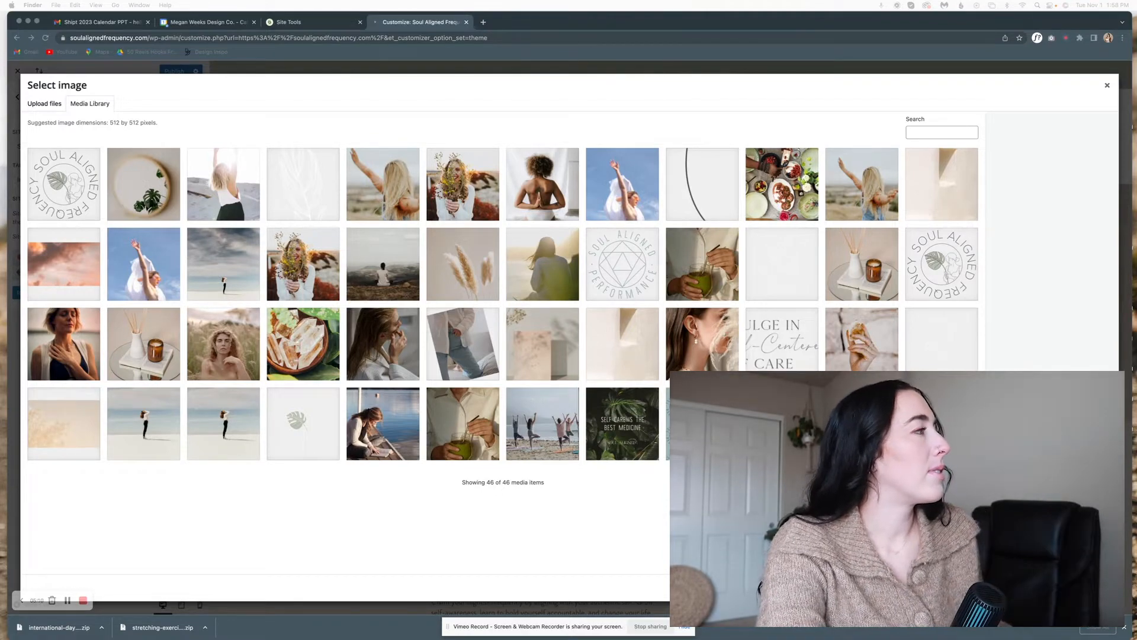
# Preview candidate image files in the Finder window and go back to the SAF FINAL LOGOS folder.
pyautogui.moveTo(0, 238); pyautogui.dragTo(662, 239)
pyautogui.click(603, 297)
pyautogui.press('space')
pyautogui.press('space')
pyautogui.click(642, 336)
pyautogui.press('space')
pyautogui.press('space')
pyautogui.press('space')
pyautogui.press('space')
pyautogui.click(577, 236)
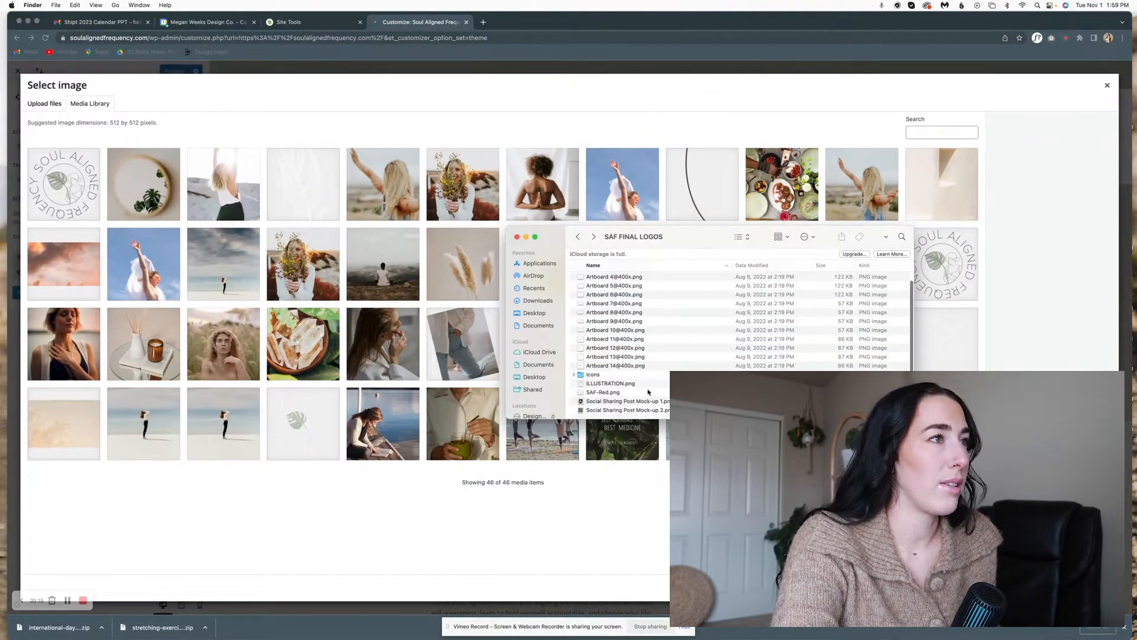
pyautogui.scroll(1, 628, 371)
pyautogui.click(603, 358)
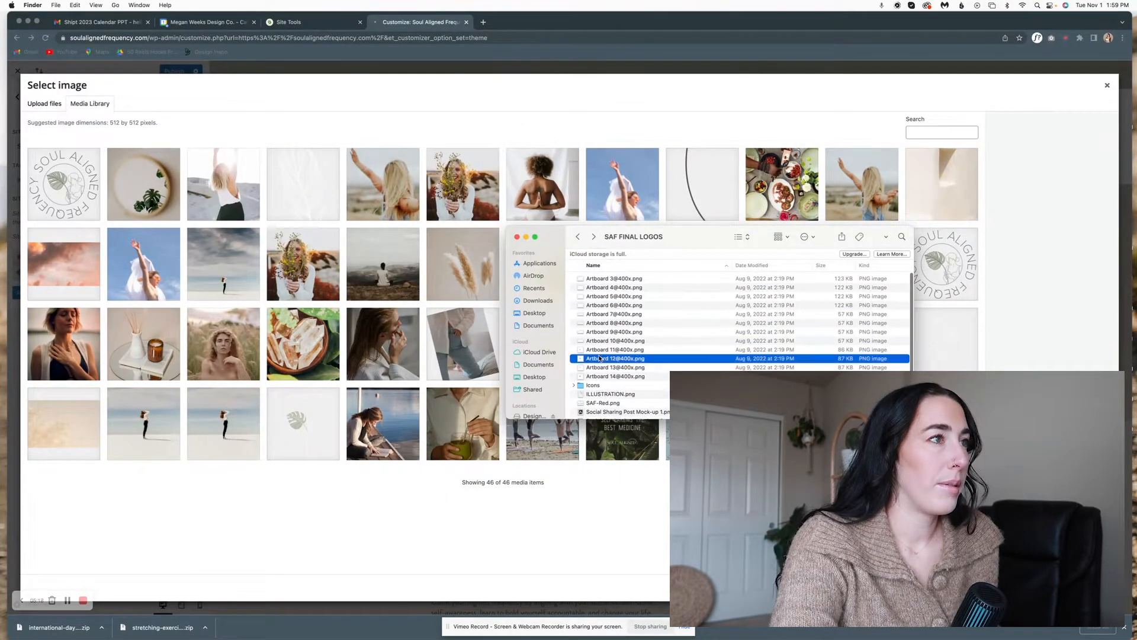
pyautogui.press('space')
pyautogui.press('space')
pyautogui.click(594, 323)
pyautogui.press('space')
pyautogui.press('space')
pyautogui.click(598, 385)
pyautogui.click(605, 401)
pyautogui.press('space')
pyautogui.press('space')
pyautogui.click(601, 393)
pyautogui.doubleClick(600, 386)
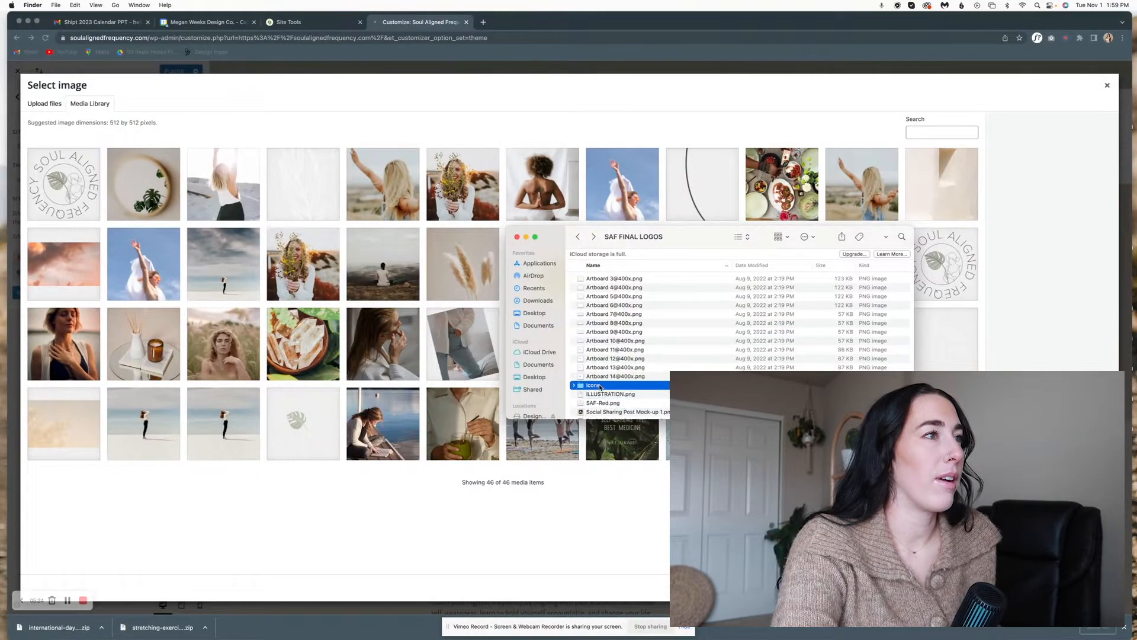
pyautogui.click(610, 323)
pyautogui.click(609, 332)
pyautogui.press('space')
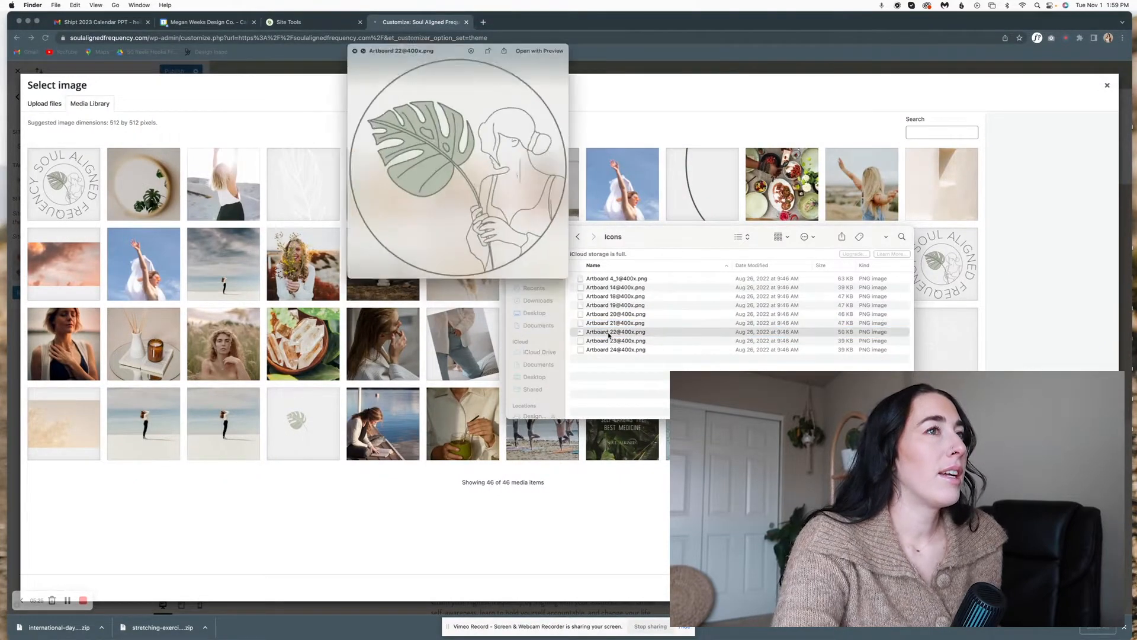
pyautogui.press('space')
pyautogui.click(600, 305)
pyautogui.press('space')
pyautogui.press('space')
pyautogui.click(598, 286)
pyautogui.press('space')
pyautogui.press('space')
pyautogui.click(597, 279)
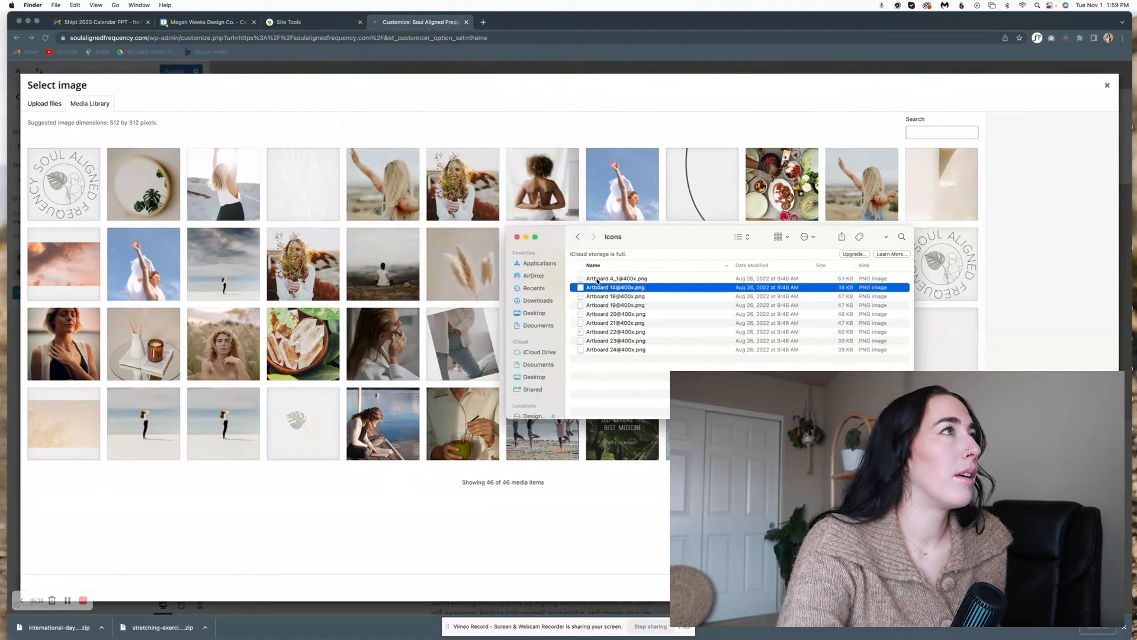
pyautogui.press('space')
pyautogui.press('space')
pyautogui.click(598, 300)
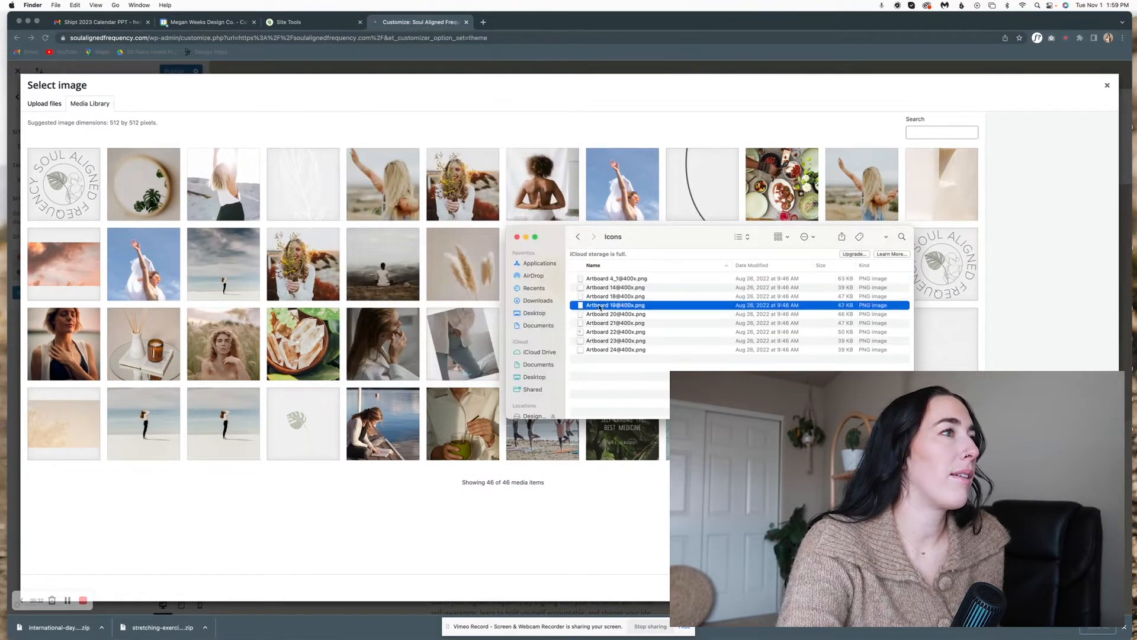
pyautogui.press('space')
pyautogui.press('Down')
pyautogui.press('Down')
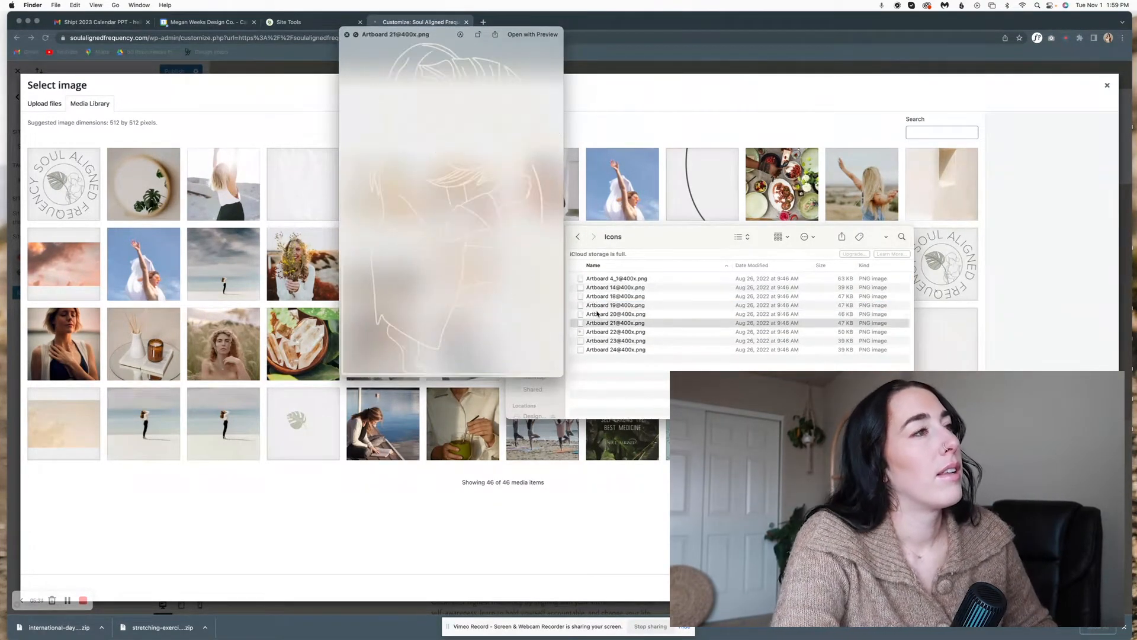
pyautogui.press('space')
pyautogui.moveTo(598, 323); pyautogui.dragTo(343, 325)
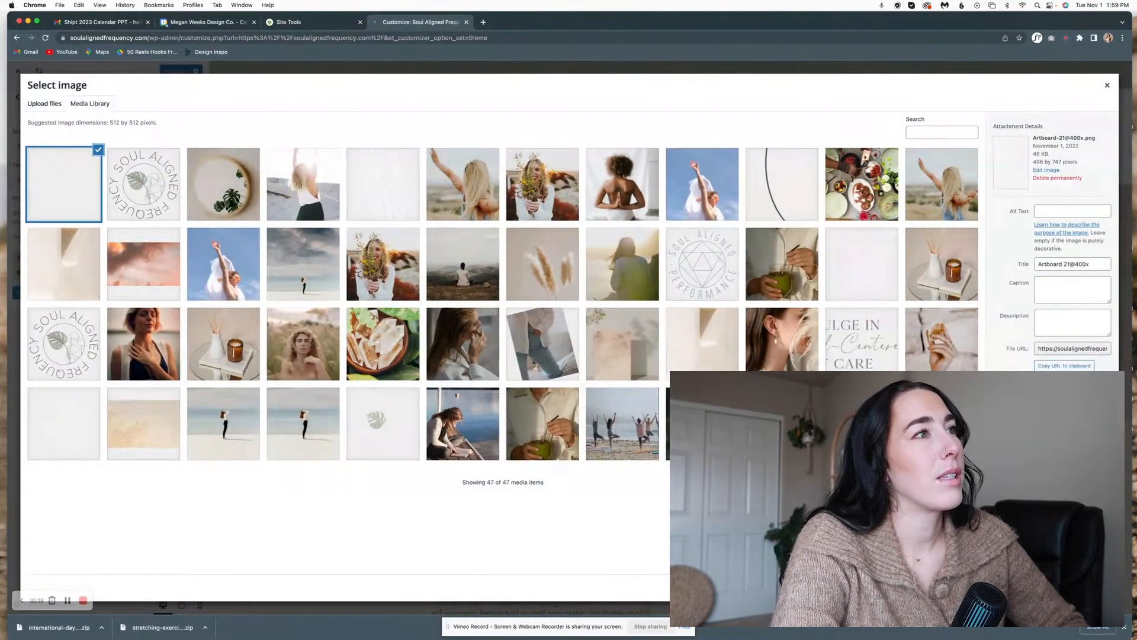
pyautogui.click(1096, 587)
pyautogui.moveTo(510, 240); pyautogui.dragTo(507, 184)
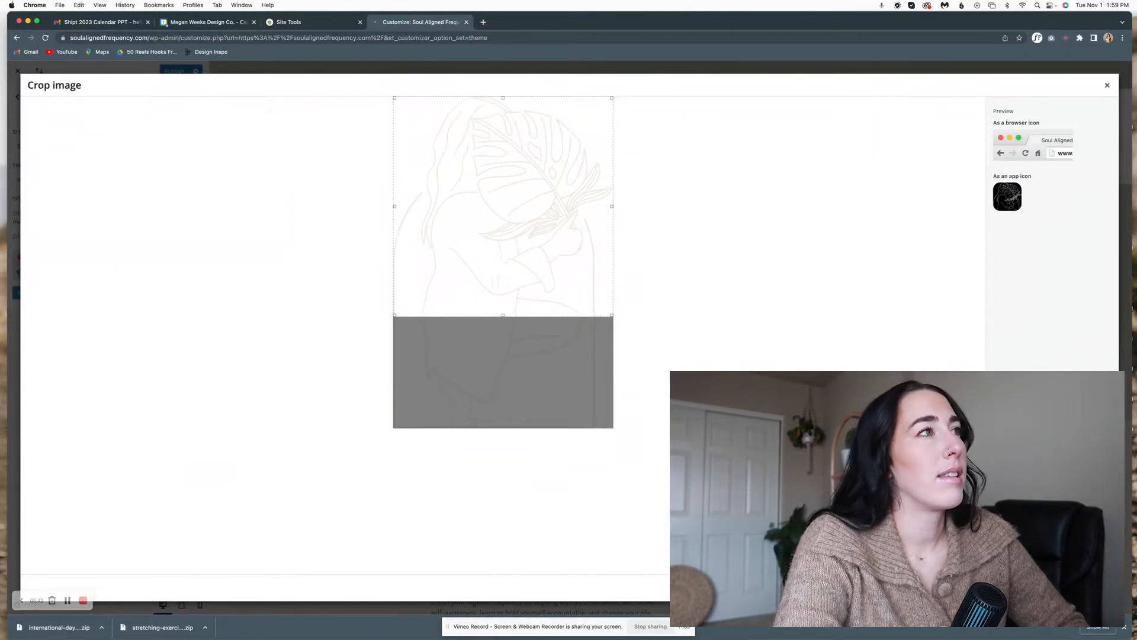
pyautogui.click(1090, 588)
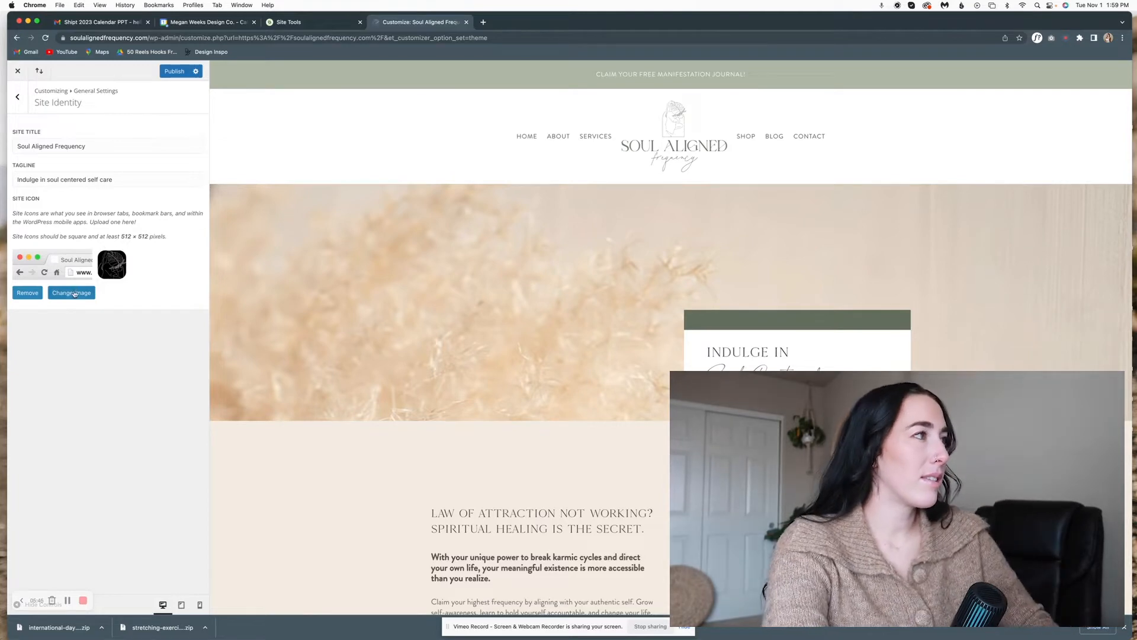
# Change the site icon to soul-aligned-frequency-round-logo.png, cropped to its full area, and publish the customizer changes.
pyautogui.click(72, 293)
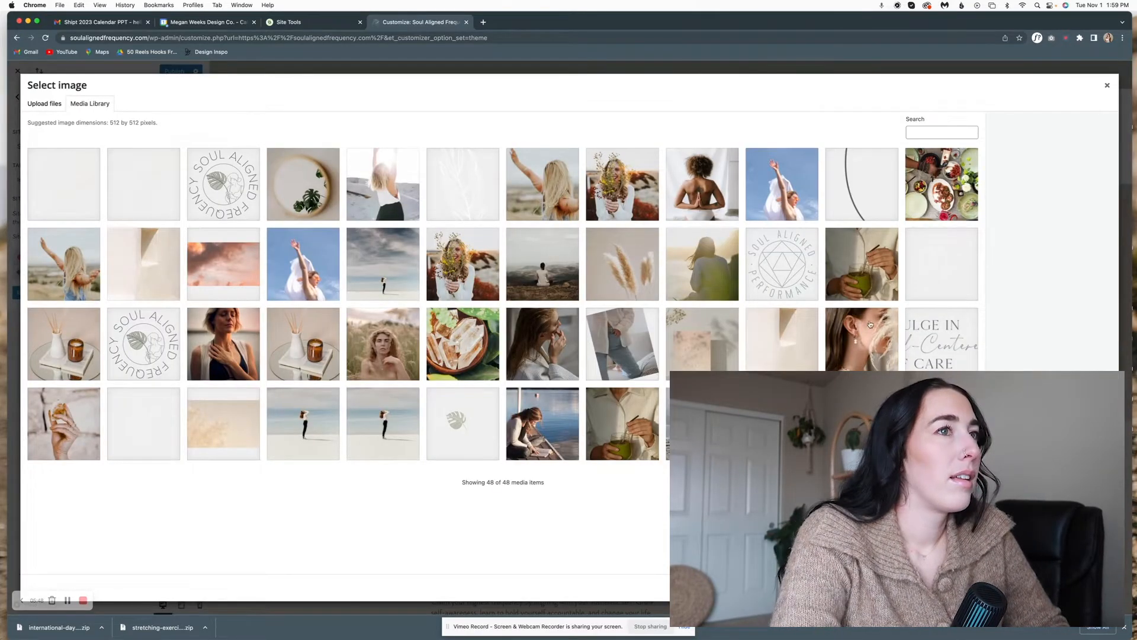
pyautogui.click(462, 424)
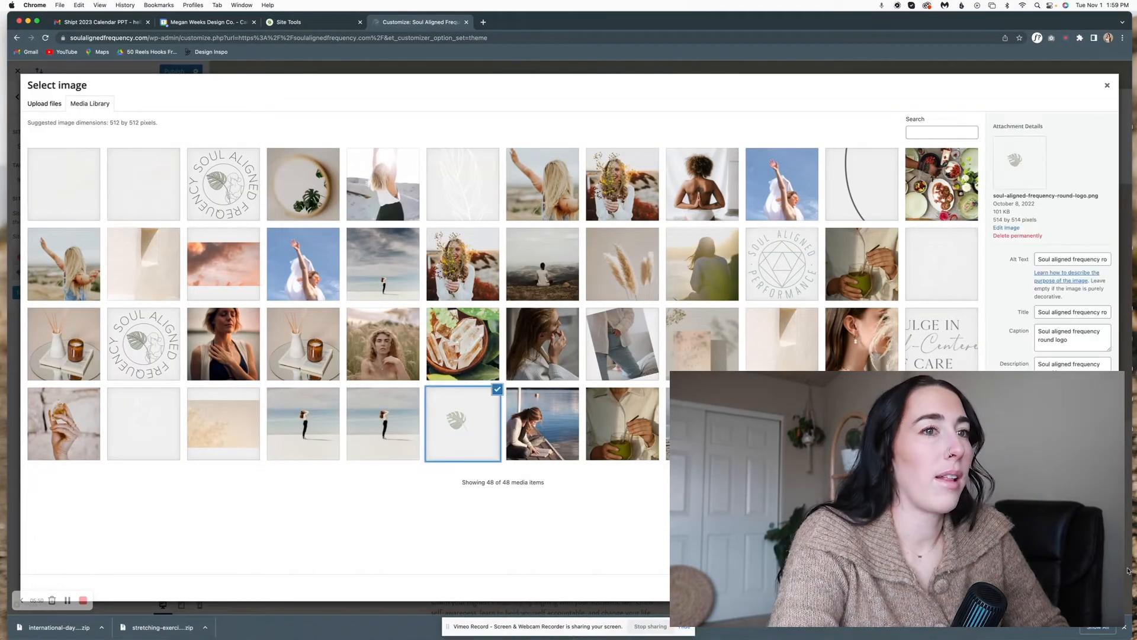
pyautogui.click(1097, 587)
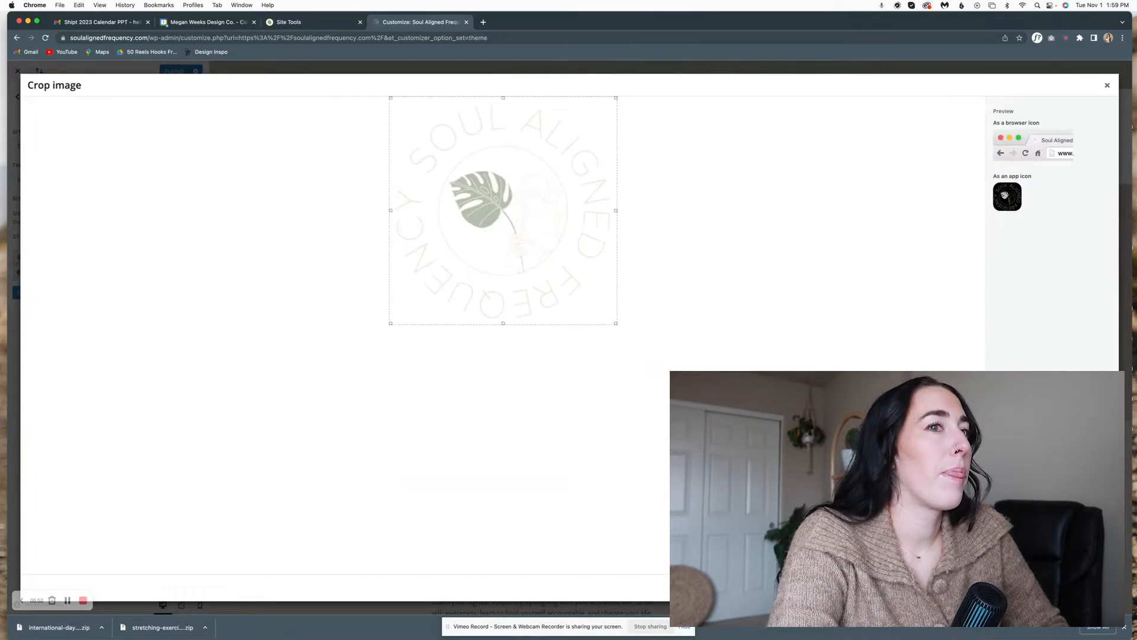
pyautogui.click(1092, 587)
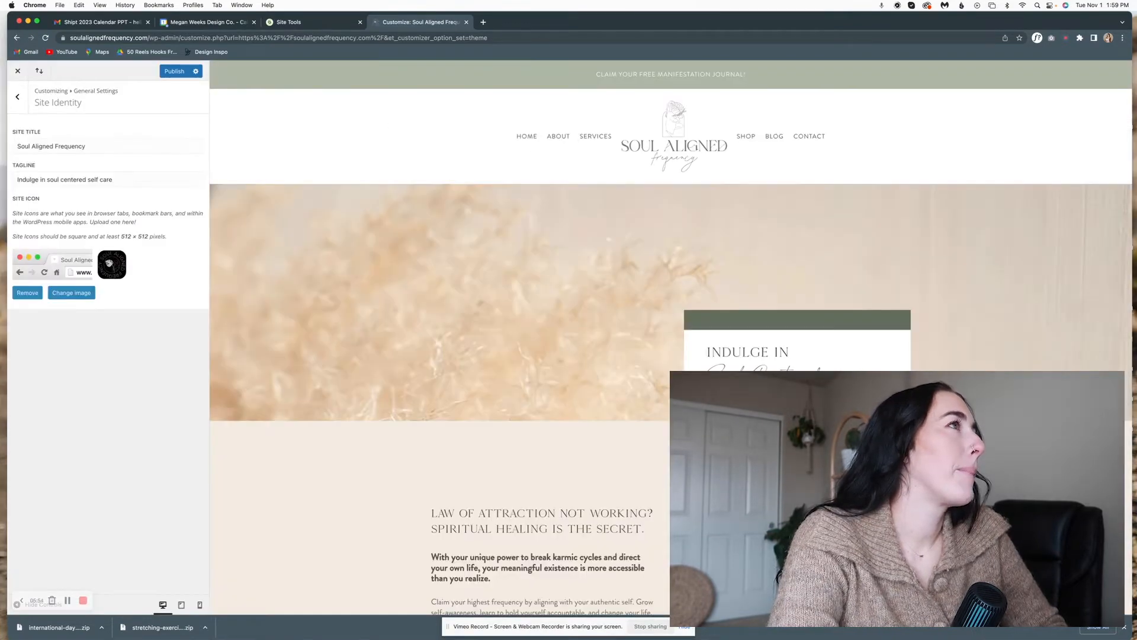
pyautogui.click(174, 71)
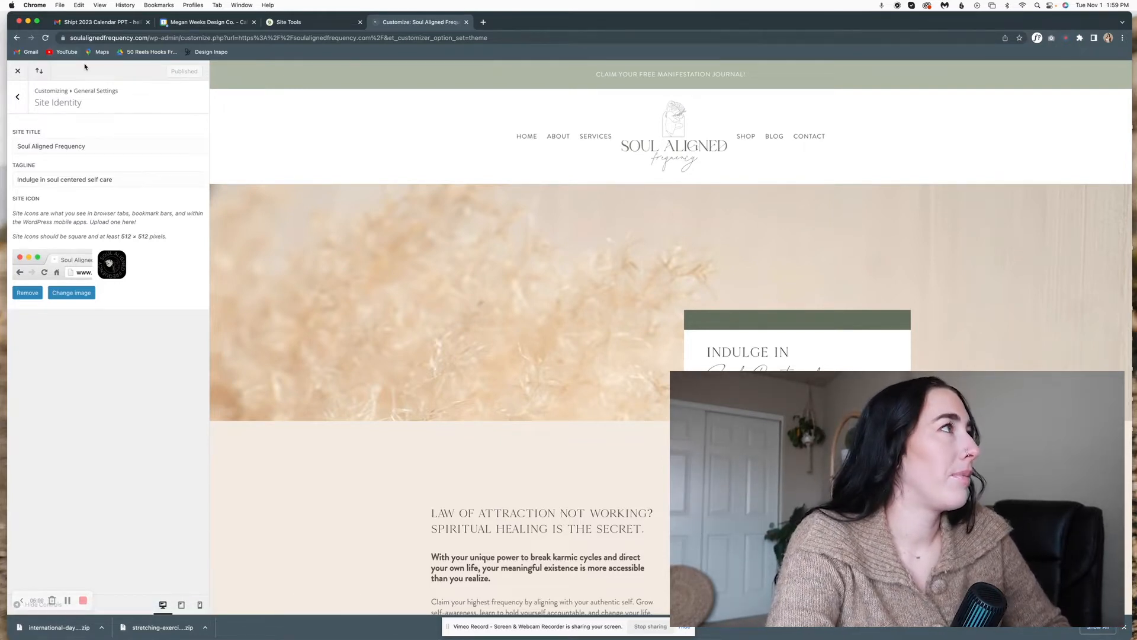
# Leave the theme customizer and look over the published homepage.
pyautogui.click(19, 74)
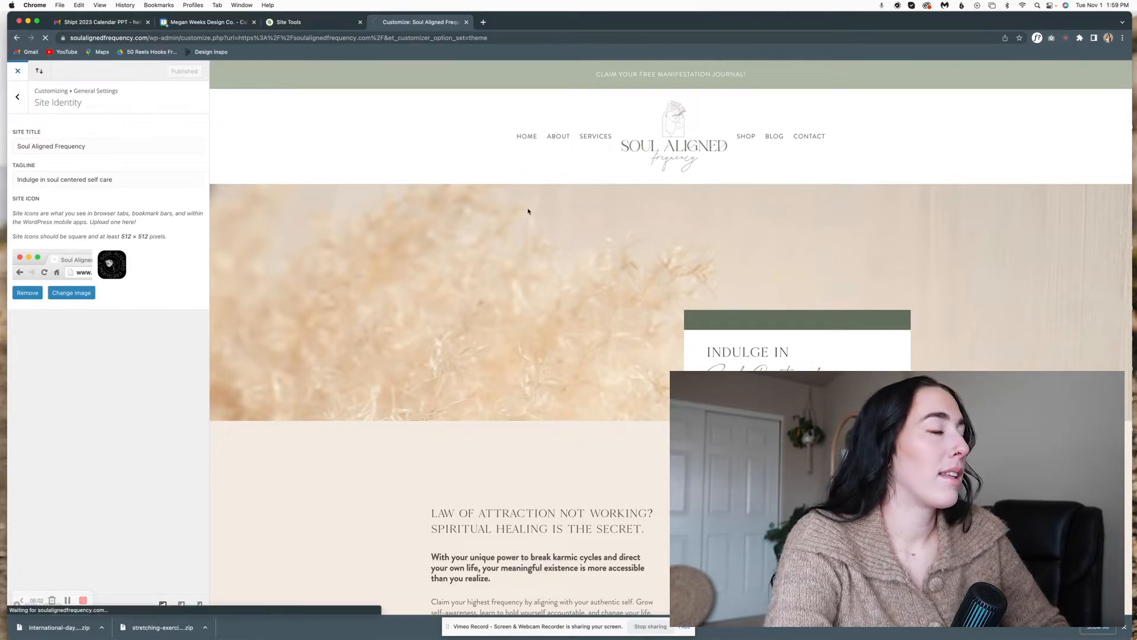
pyautogui.scroll(-5, 528, 211)
pyautogui.scroll(-10, 528, 211)
pyautogui.scroll(10, 528, 211)
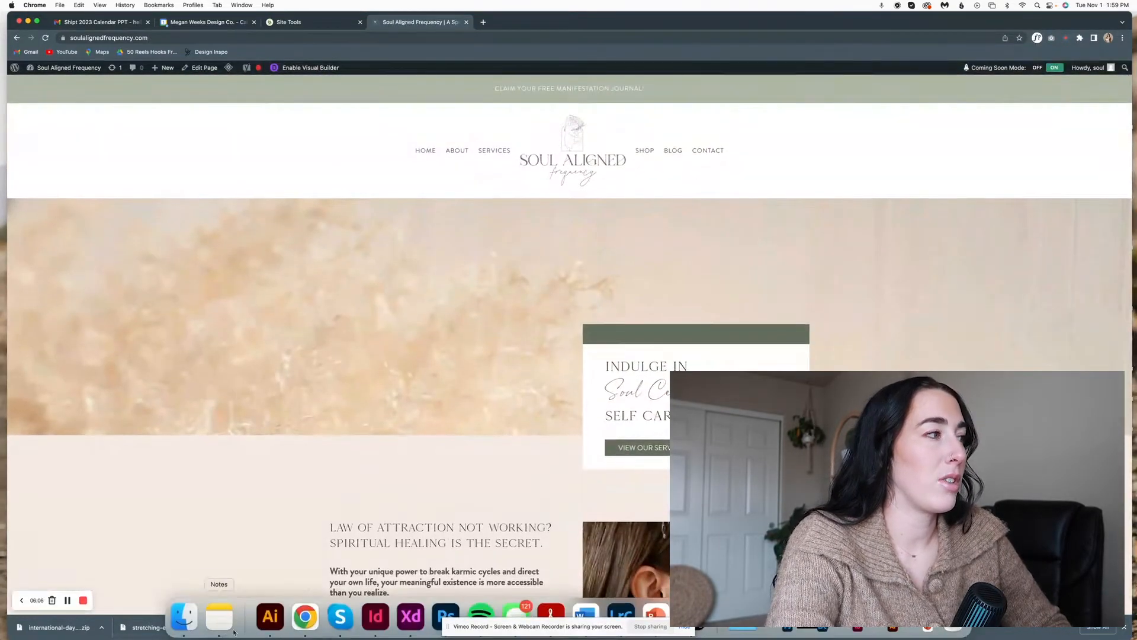
pyautogui.click(184, 617)
pyautogui.moveTo(663, 237); pyautogui.dragTo(0, 177)
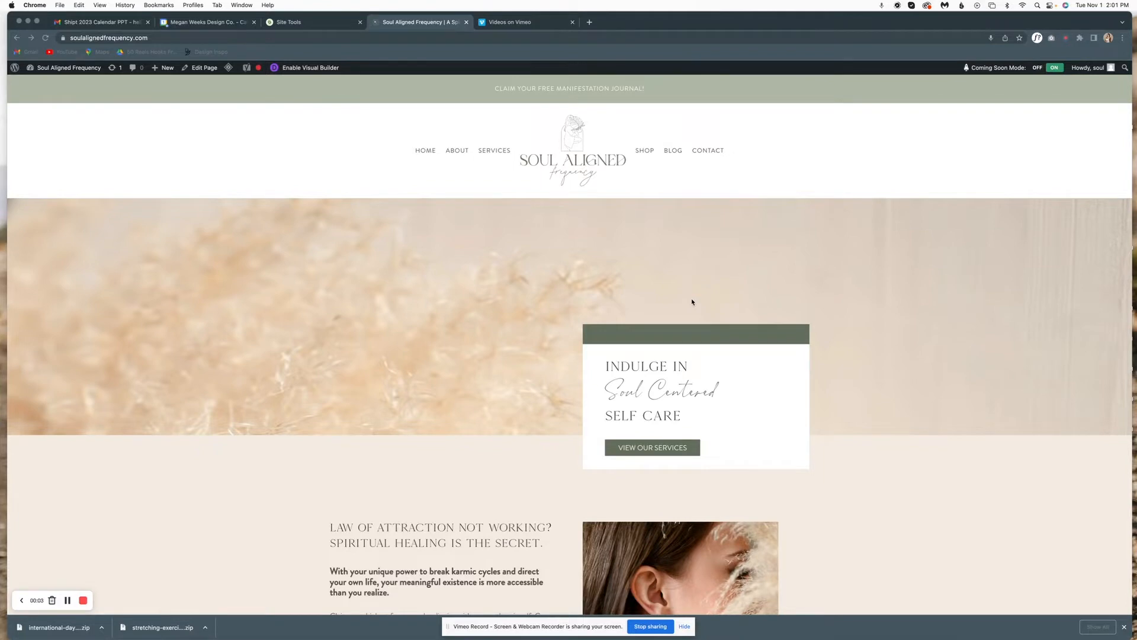
# Switch to the SAF Web Design document in Adobe XD and examine the homepage and About page mockups.
pyautogui.click(411, 616)
pyautogui.moveTo(738, 194); pyautogui.dragTo(587, 72)
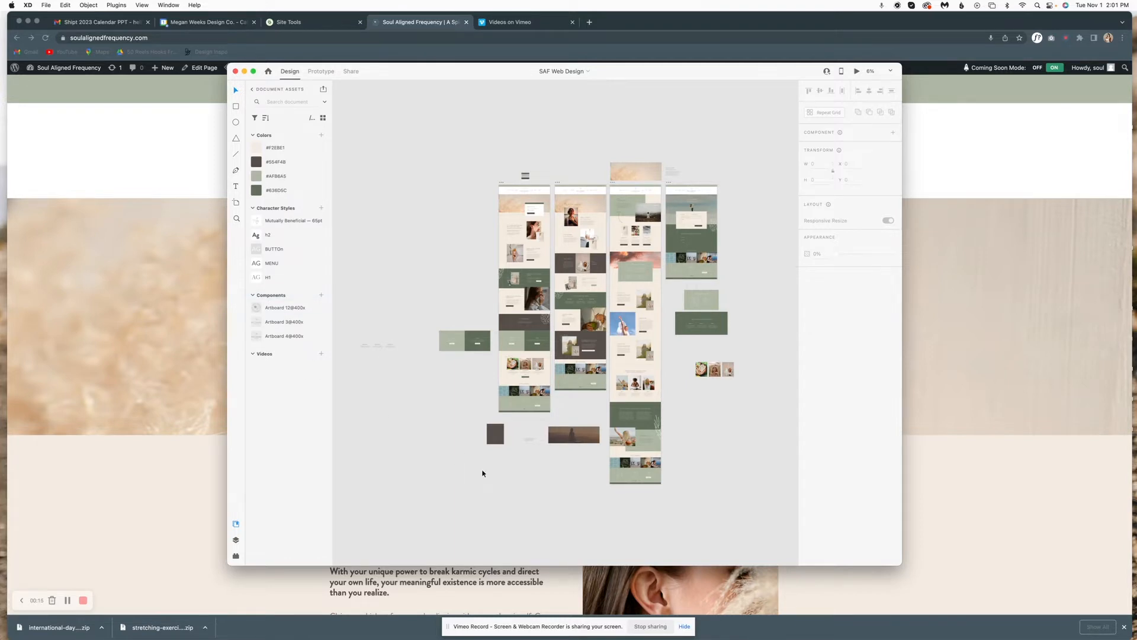
pyautogui.scroll(5, 482, 473)
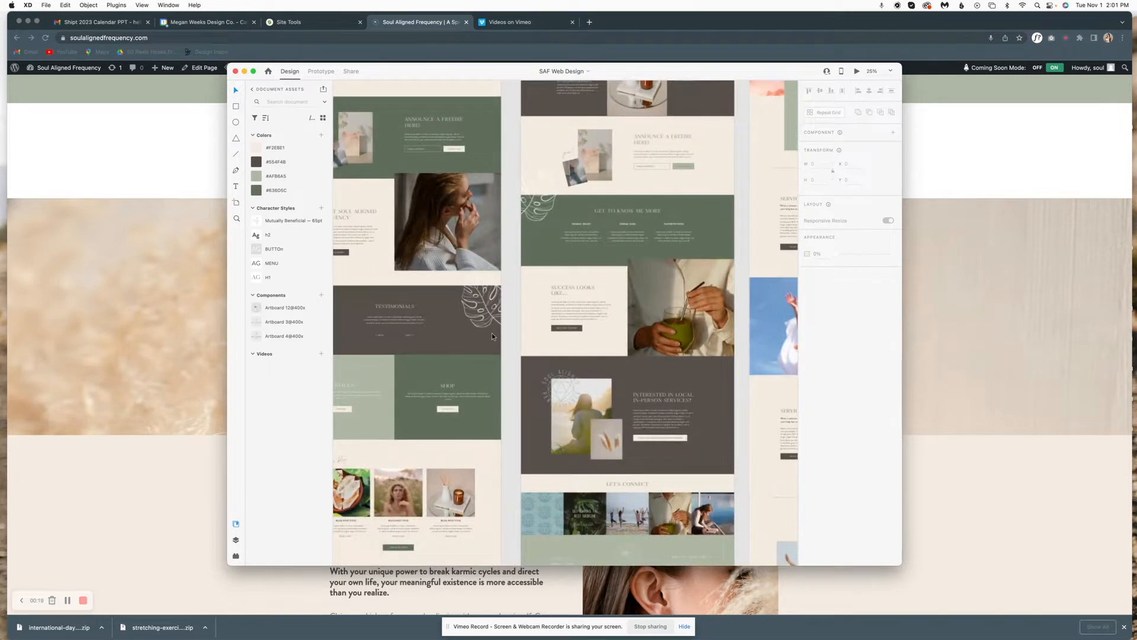
pyautogui.hscroll(-5, 492, 332)
pyautogui.hscroll(1, 490, 334)
pyautogui.hscroll(2, 489, 336)
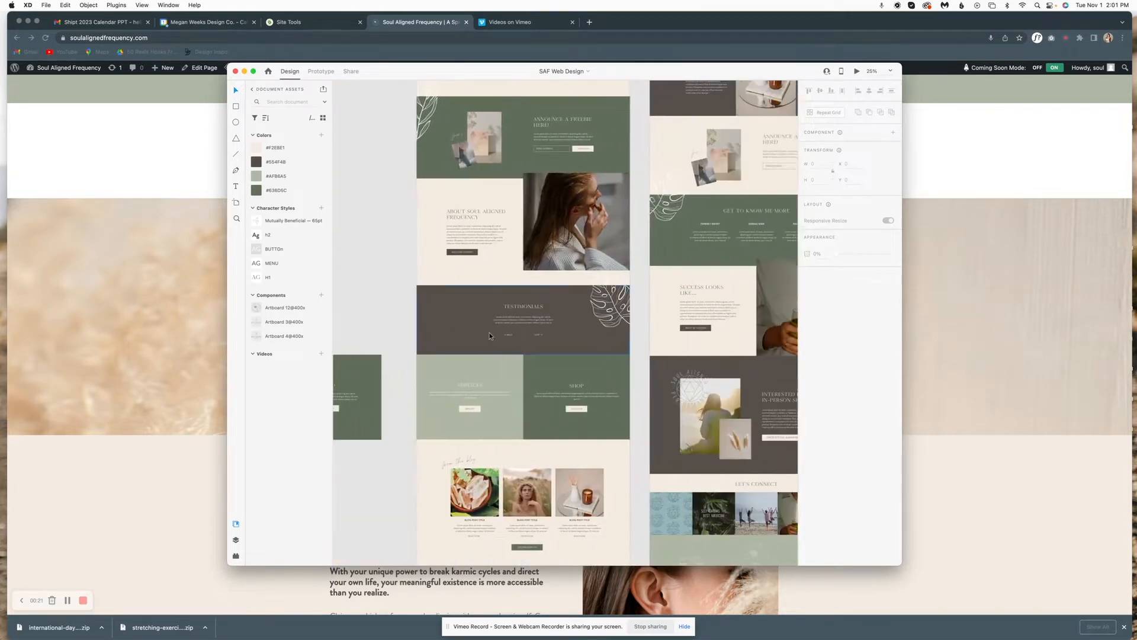
pyautogui.scroll(10, 489, 336)
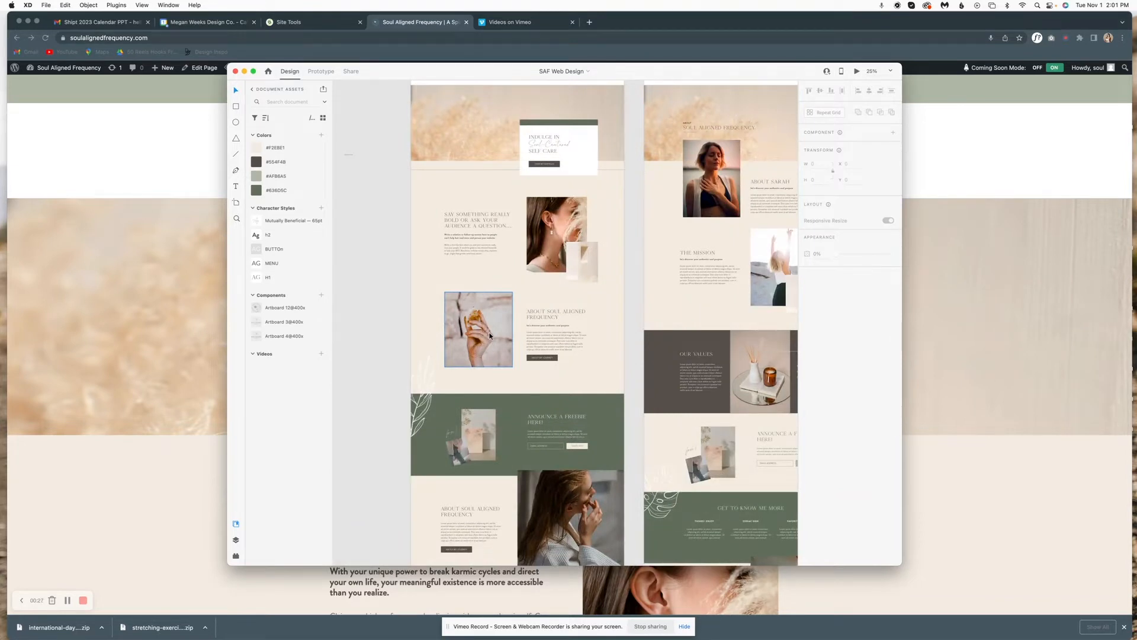
pyautogui.scroll(4, 489, 336)
pyautogui.hscroll(4, 489, 335)
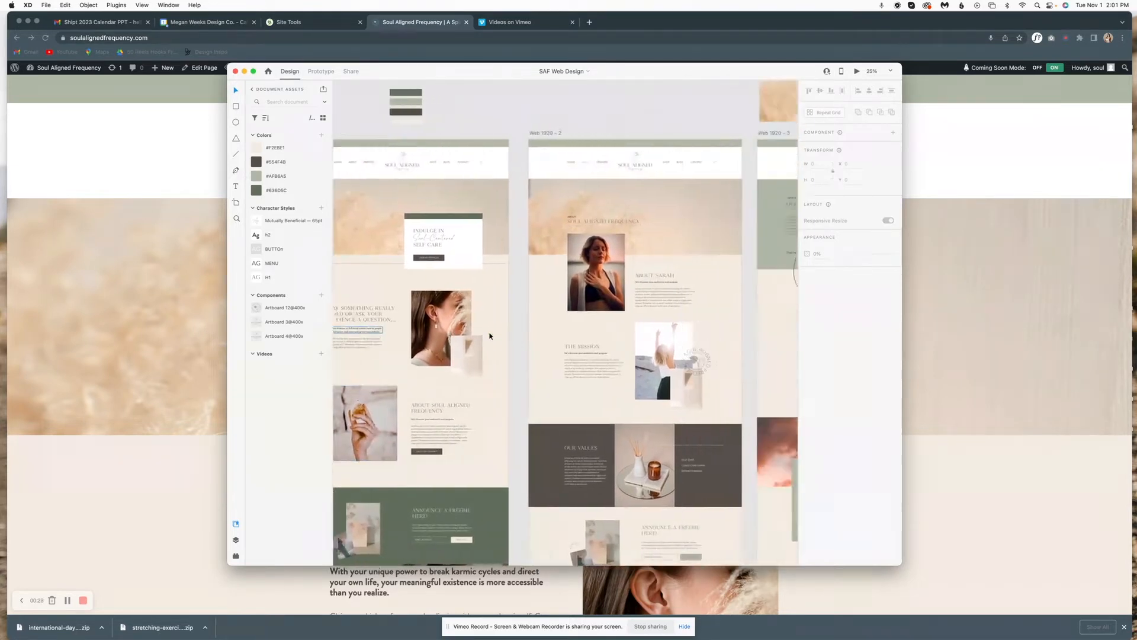
pyautogui.hscroll(2, 489, 336)
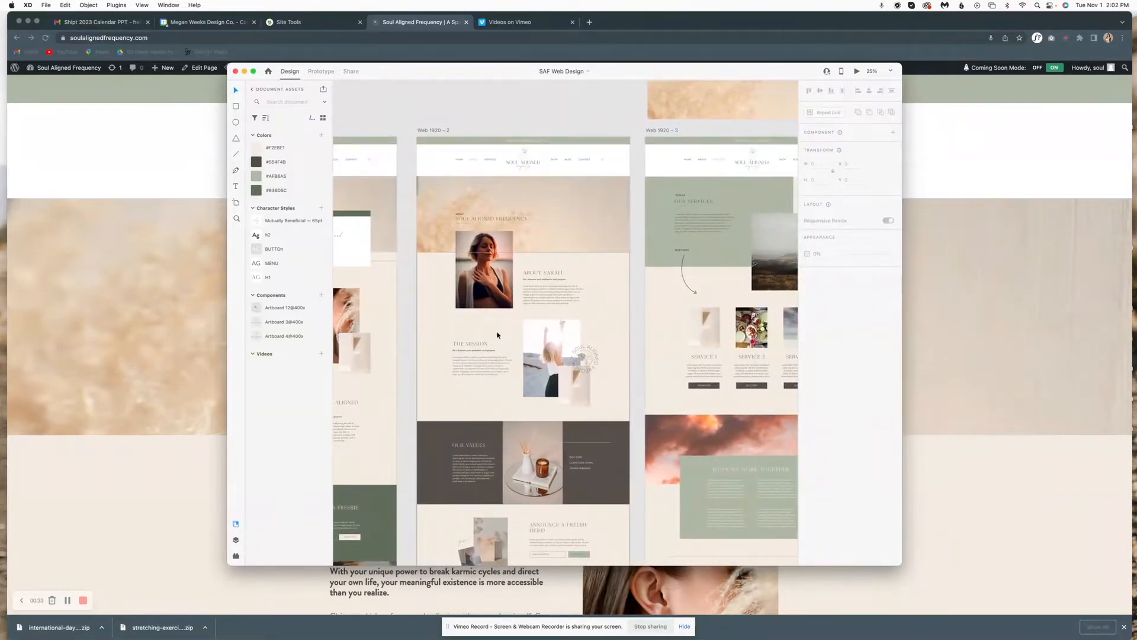
# Inspect the email signup fields in the freebie sections of the About and homepage mockups, and clear the selection.
pyautogui.click(559, 554)
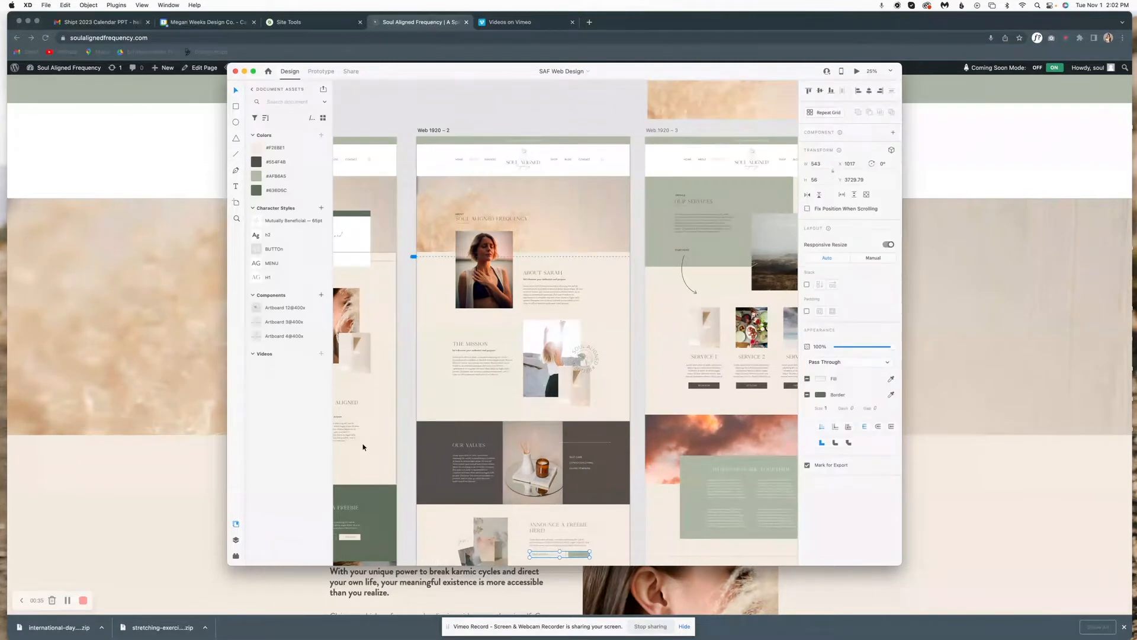
pyautogui.hscroll(-3, 363, 447)
pyautogui.click(489, 540)
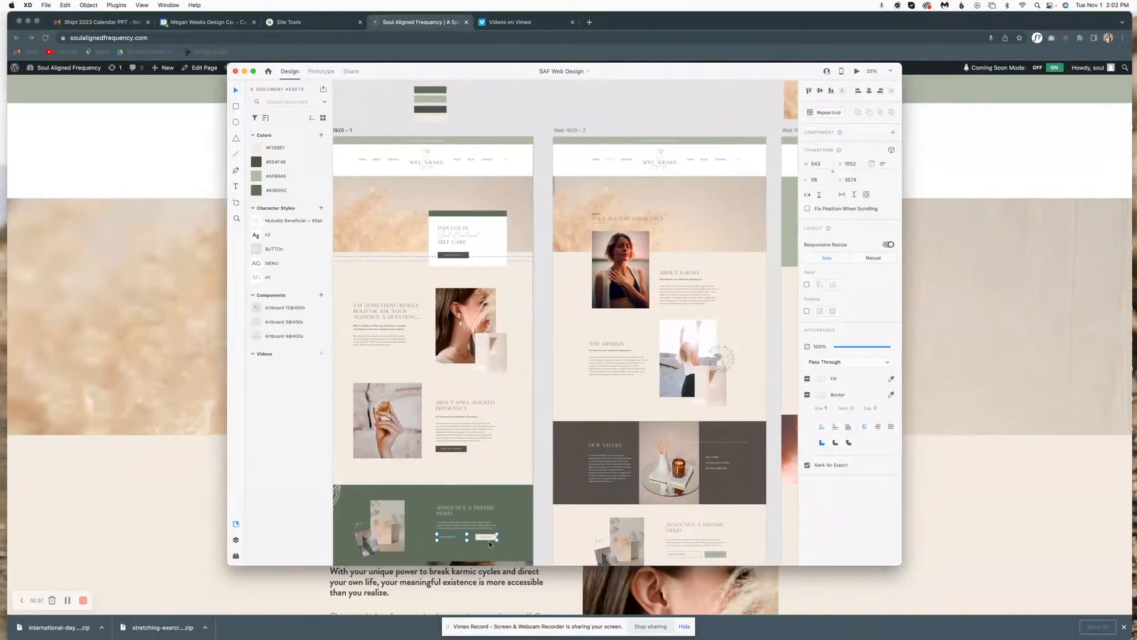
pyautogui.click(453, 448)
pyautogui.click(534, 437)
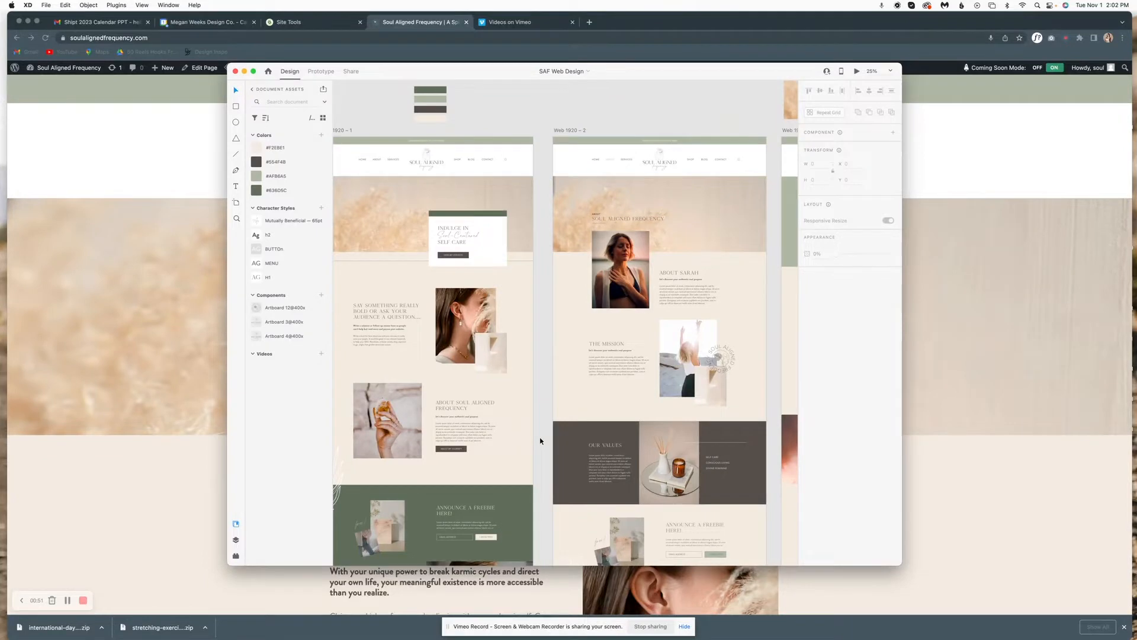
# Examine the remaining page mockups, from the About and Services pages to the blog section and footer of the homepage.
pyautogui.hscroll(3, 544, 439)
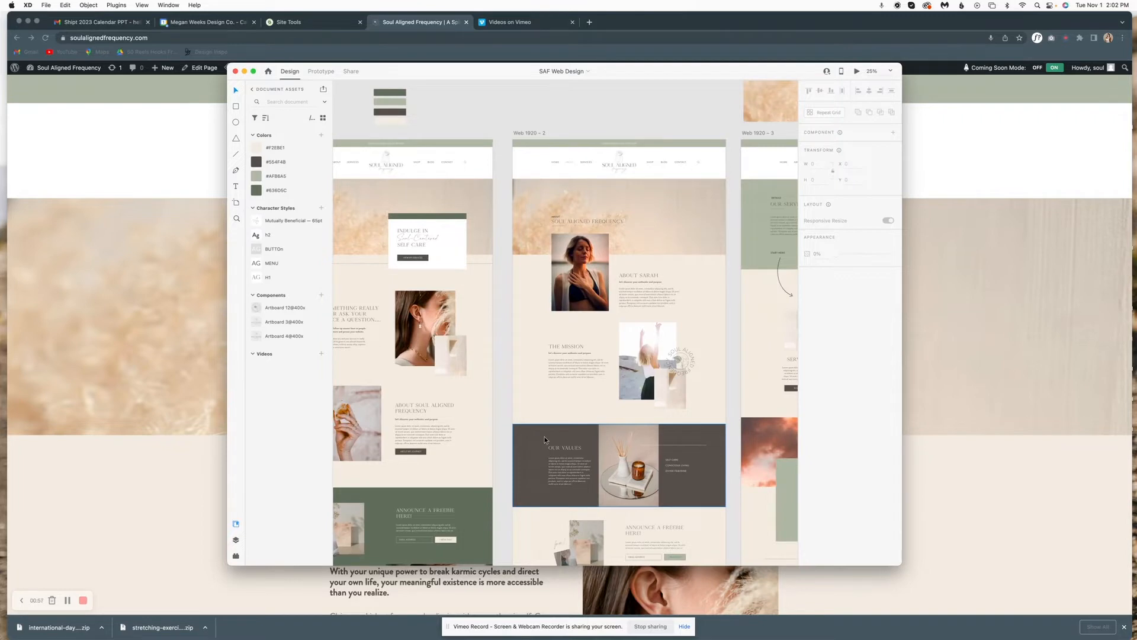
pyautogui.scroll(2, 544, 439)
pyautogui.hscroll(3, 545, 439)
pyautogui.scroll(-4, 545, 439)
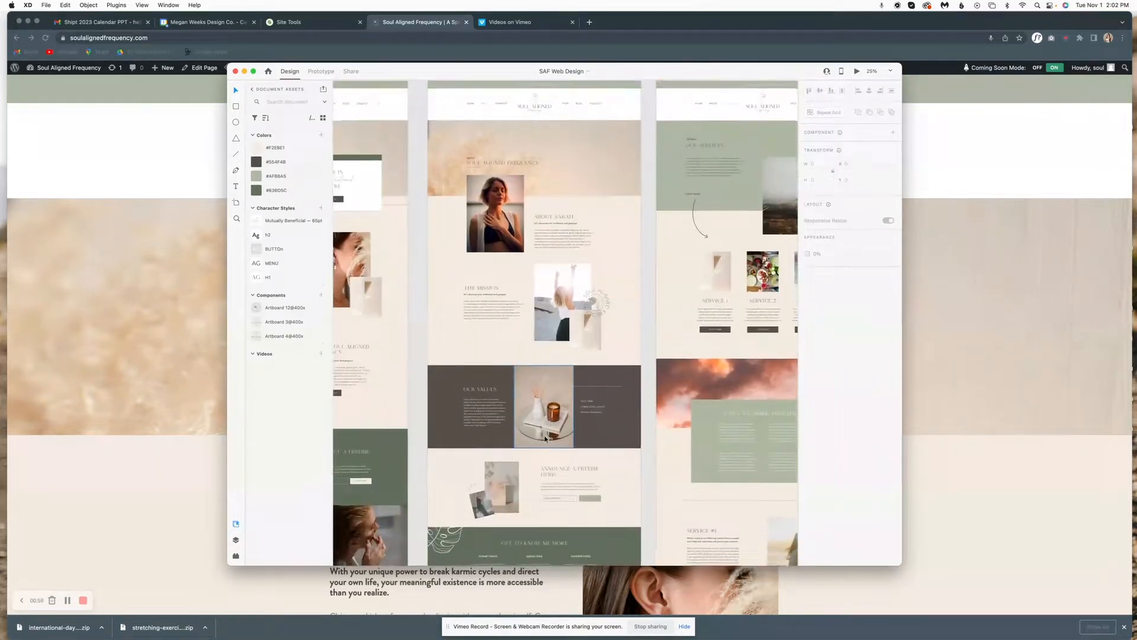
pyautogui.hscroll(12, 545, 439)
pyautogui.scroll(3, 543, 435)
pyautogui.hscroll(-5, 543, 436)
pyautogui.scroll(-12, 542, 436)
pyautogui.hscroll(-4, 543, 436)
pyautogui.scroll(-3, 543, 435)
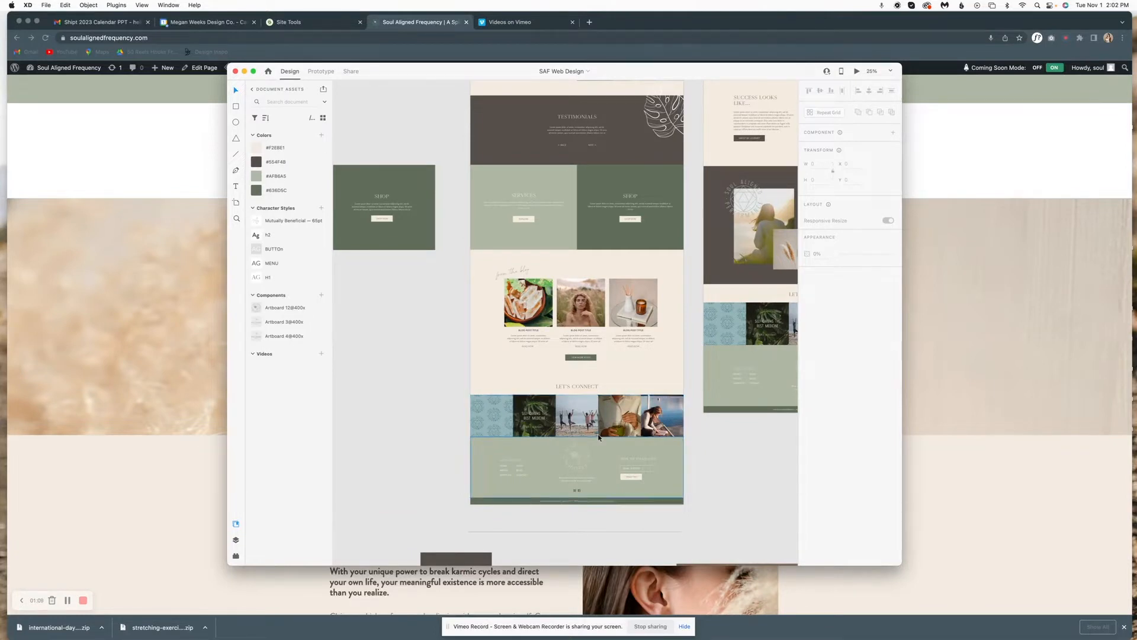
pyautogui.scroll(5, 546, 435)
pyautogui.hscroll(-2, 680, 432)
# Return to the live site in Chrome and review the homepage through the testimonials, services and shop sections.
pyautogui.click(923, 429)
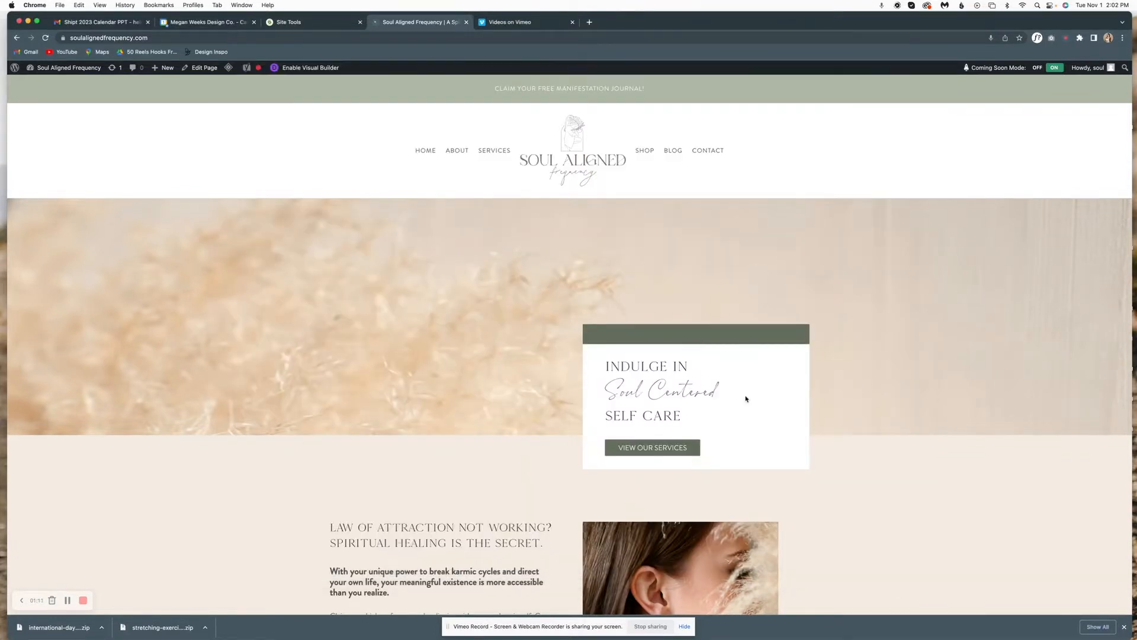
pyautogui.scroll(-20, 548, 455)
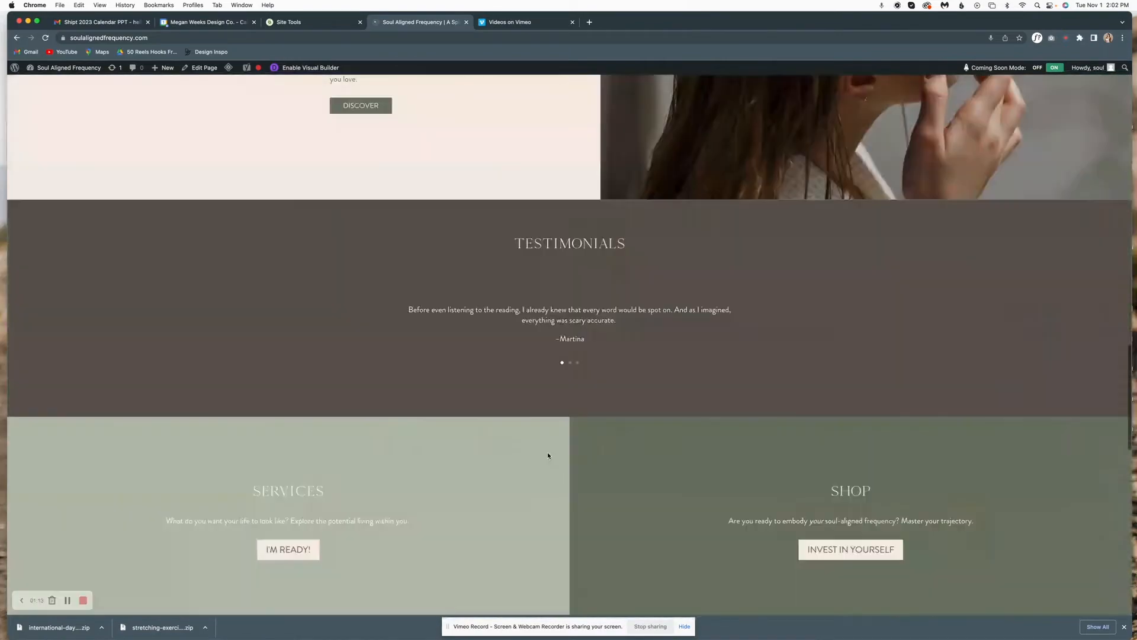
pyautogui.scroll(20, 547, 455)
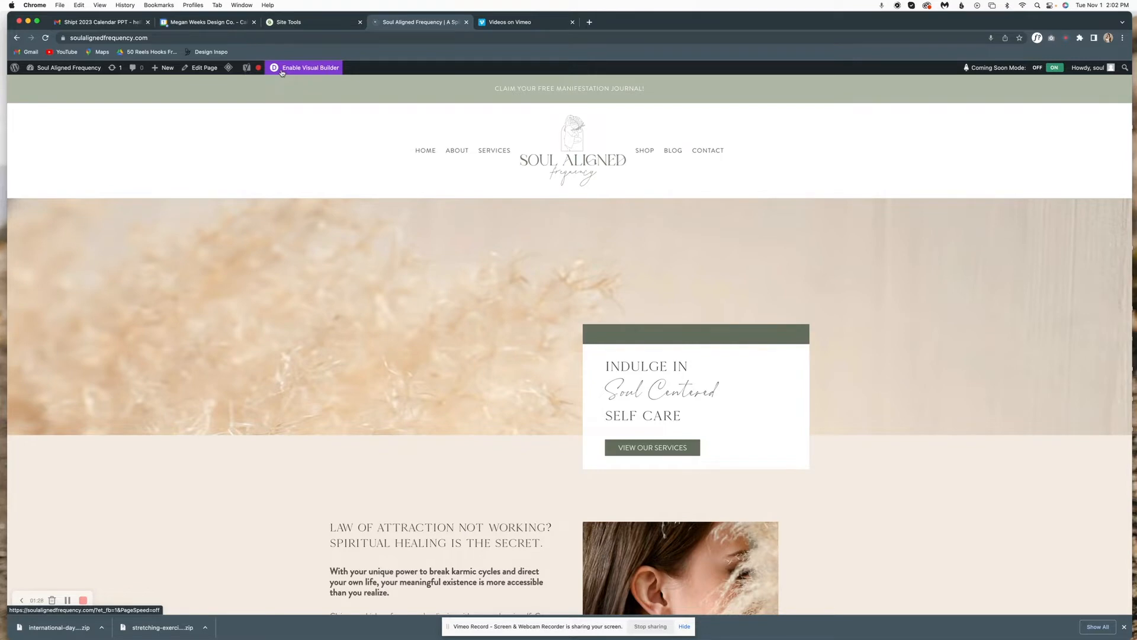
# Open the homepage in the Visual Builder, open and accept the "Law of Attraction Not Working?" heading's text settings, and save and exit.
pyautogui.click(313, 72)
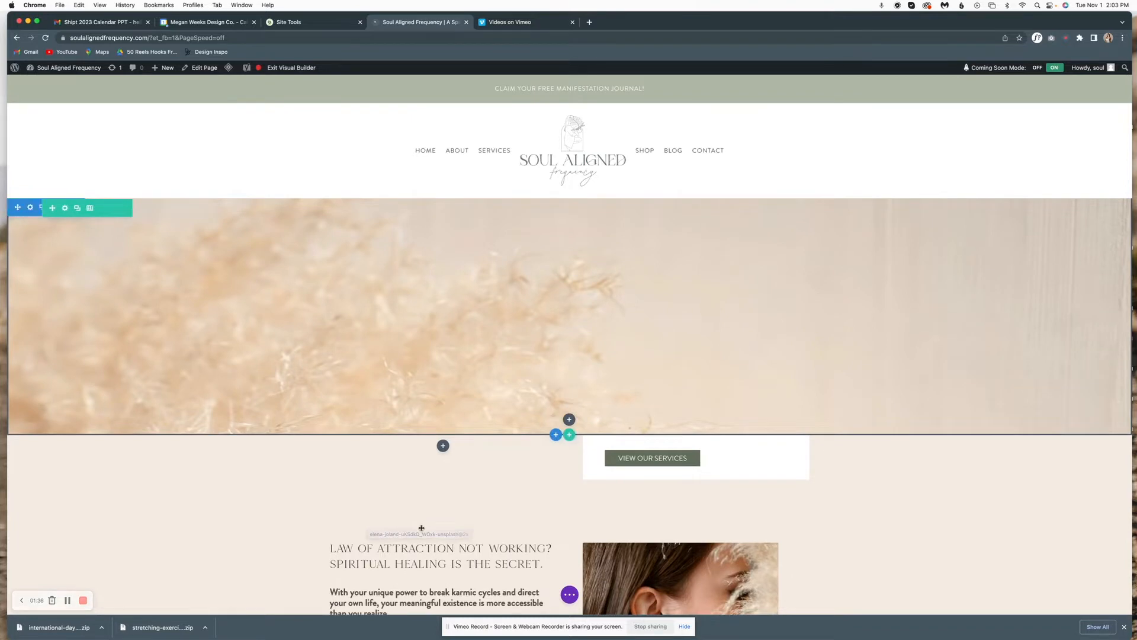
pyautogui.moveTo(431, 555)
pyautogui.click(428, 547)
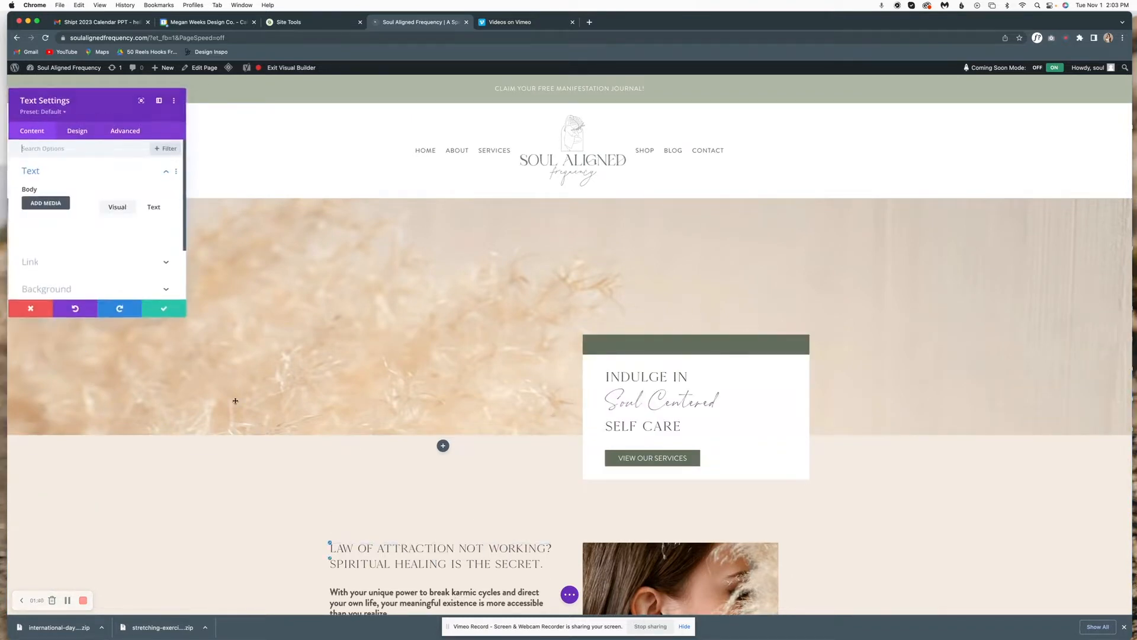
pyautogui.doubleClick(118, 274)
pyautogui.click(117, 279)
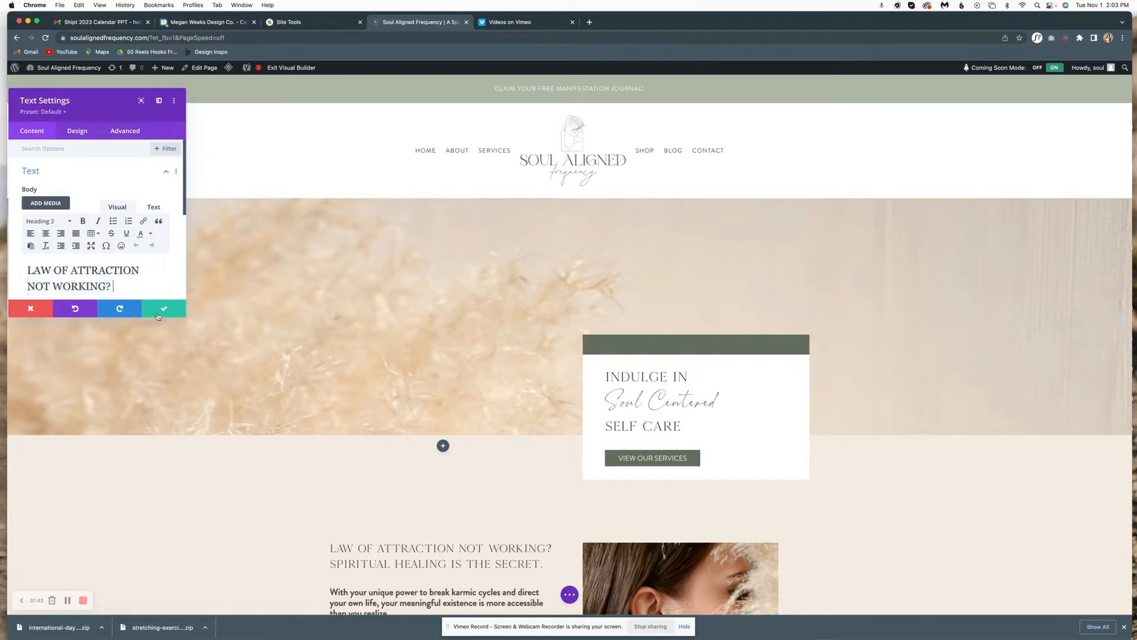
pyautogui.click(161, 309)
pyautogui.click(276, 71)
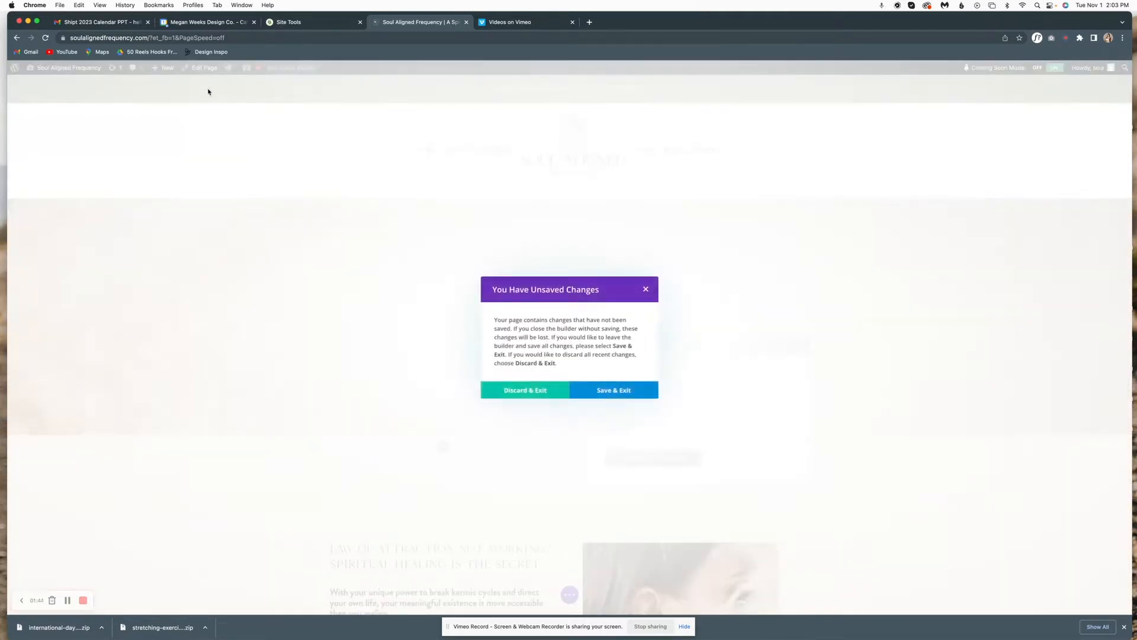
pyautogui.click(614, 389)
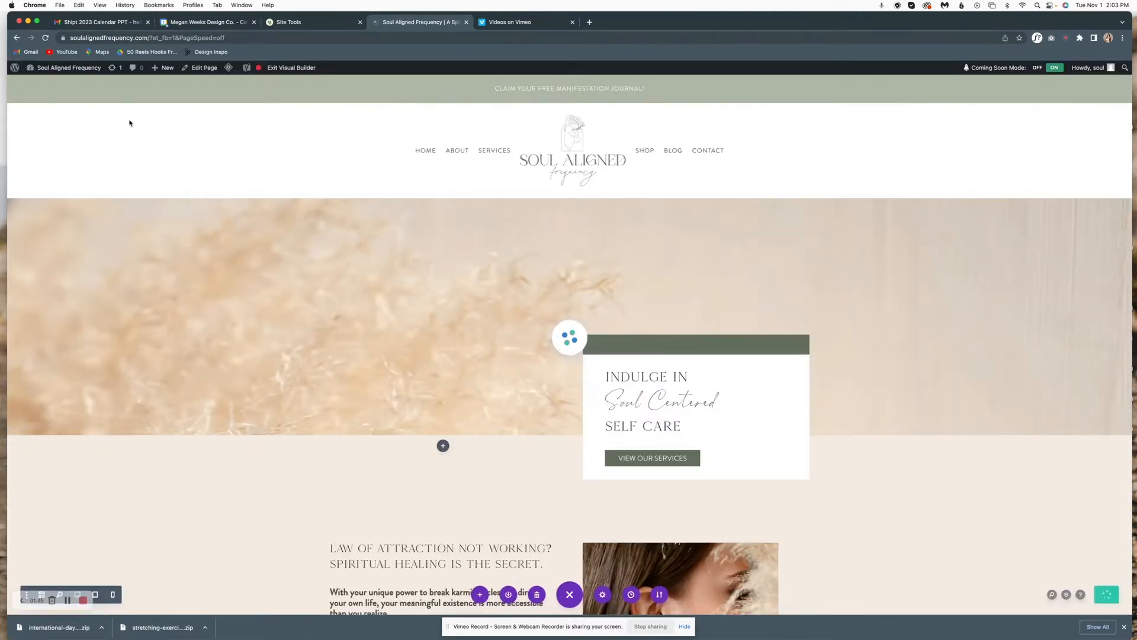
# Go to the site's page list in the dashboard and add a new page titled Instagram.
pyautogui.moveTo(79, 70)
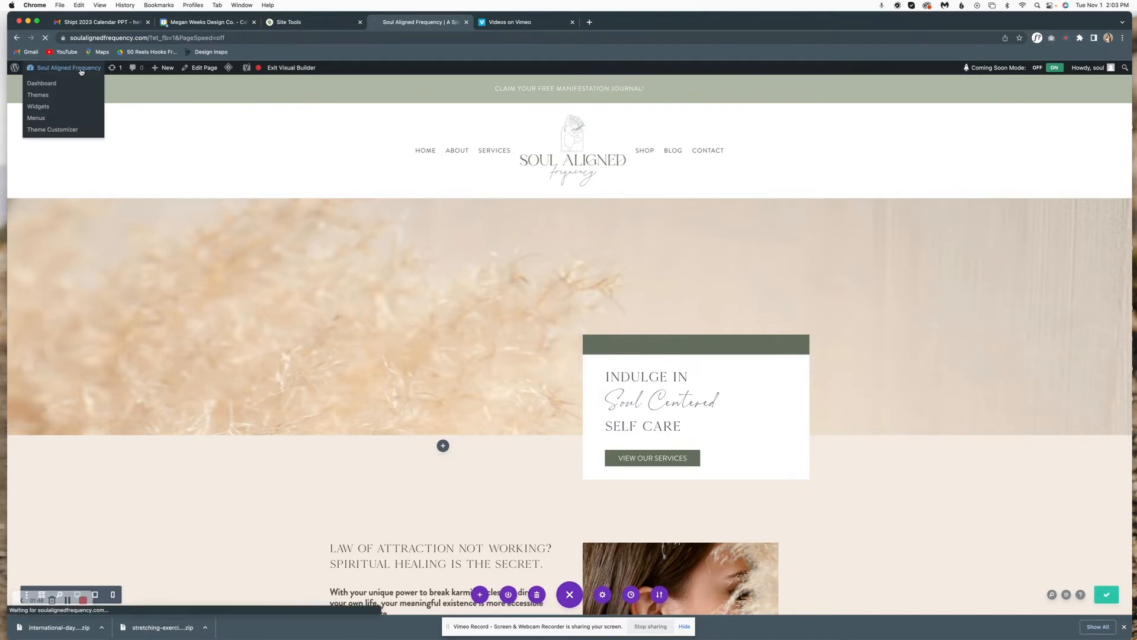
pyautogui.click(51, 80)
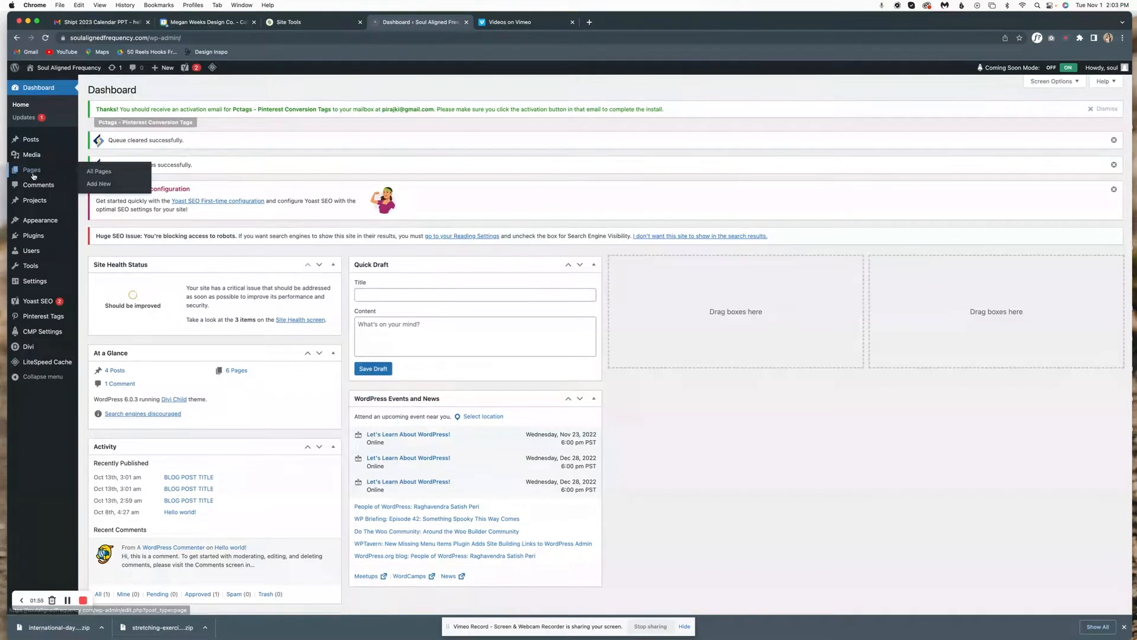
pyautogui.click(37, 173)
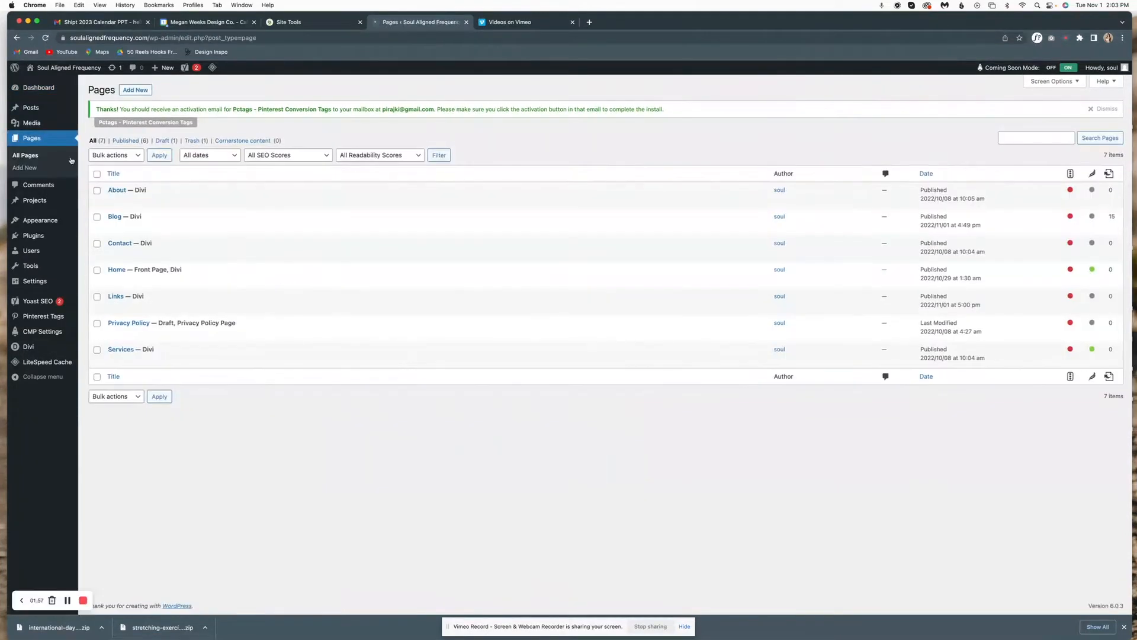
pyautogui.click(135, 91)
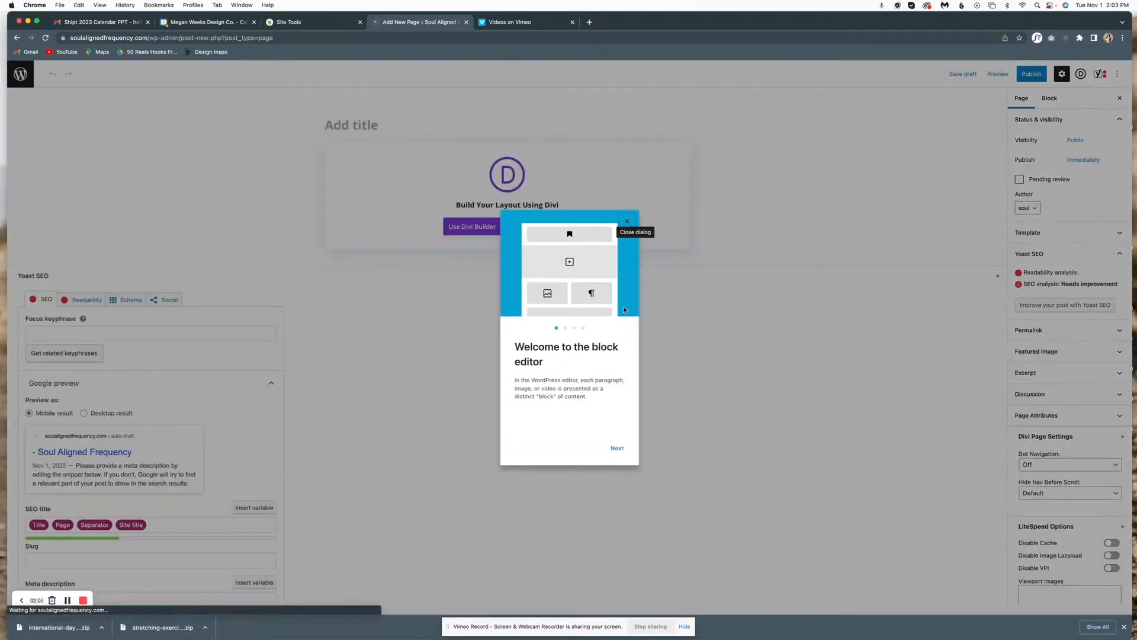
pyautogui.click(626, 221)
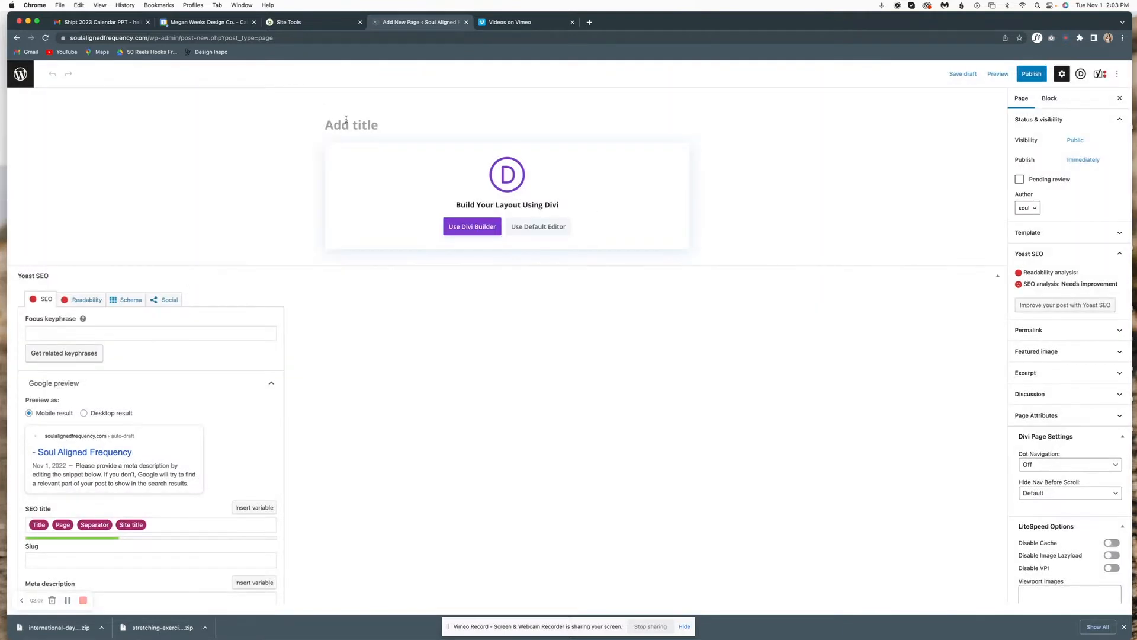
pyautogui.write('Instagram')
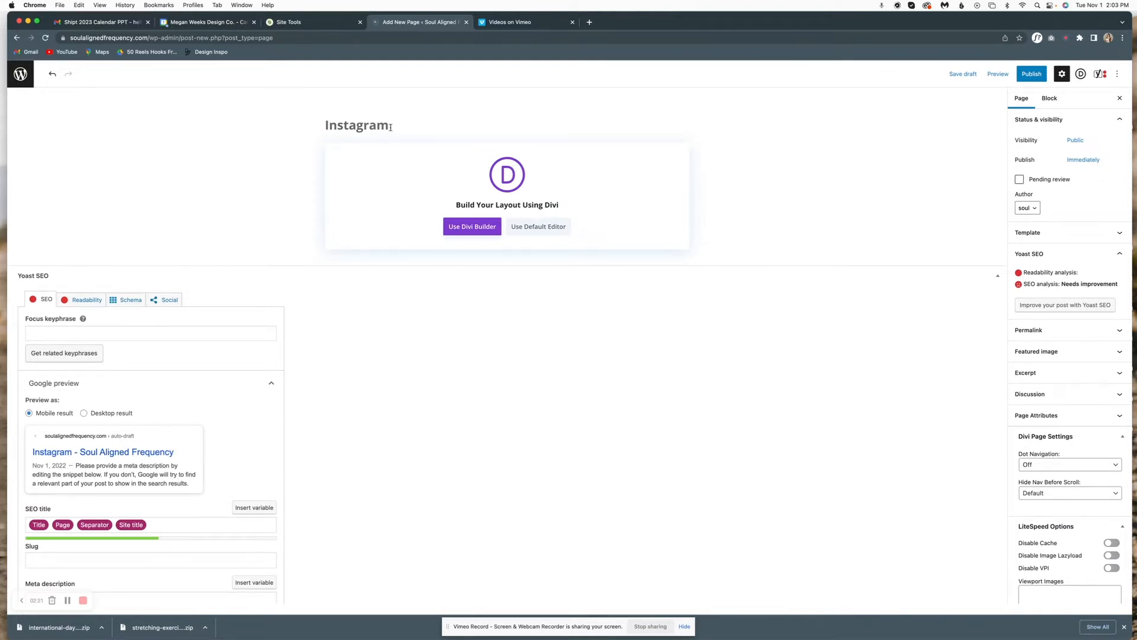
# Start the Instagram page from scratch in the Divi Builder and insert a single-column row without a module.
pyautogui.click(481, 235)
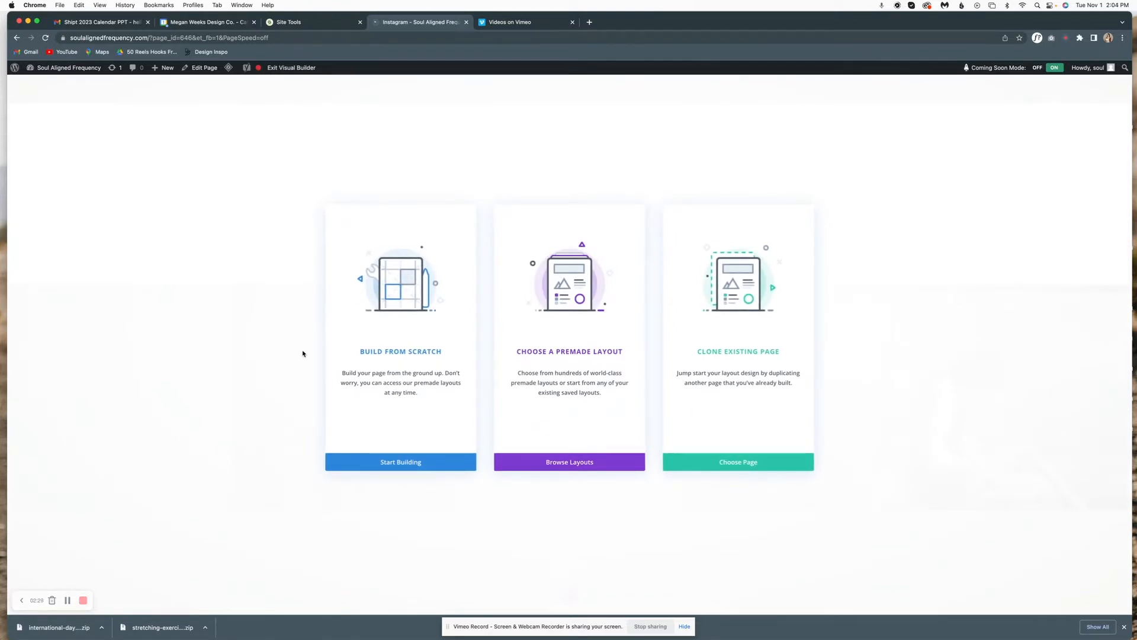
pyautogui.click(357, 415)
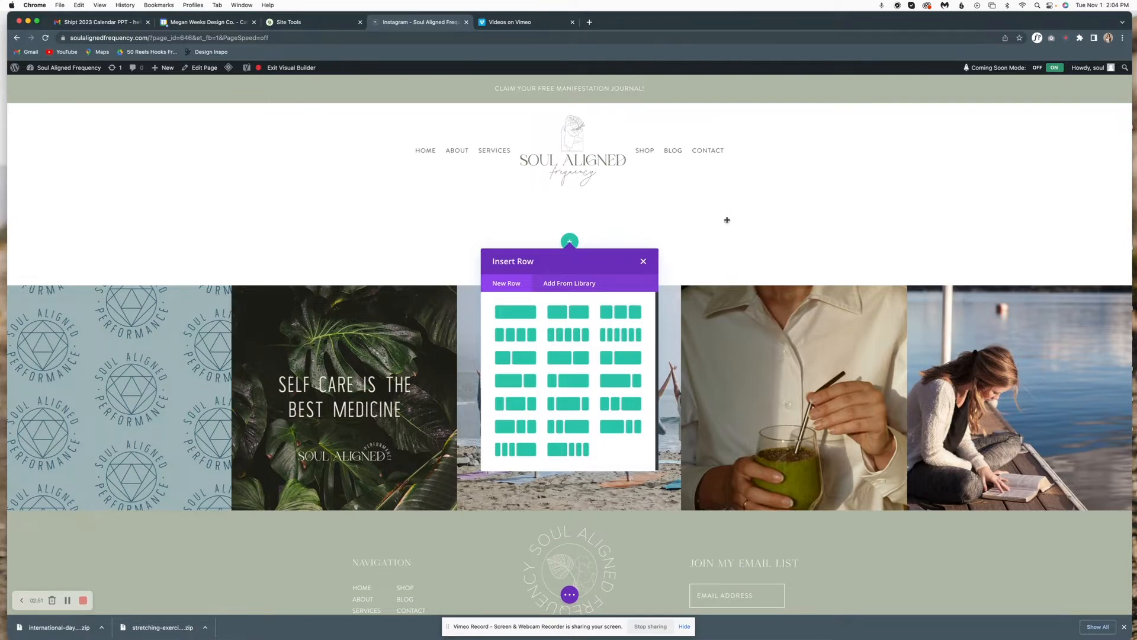
pyautogui.click(529, 321)
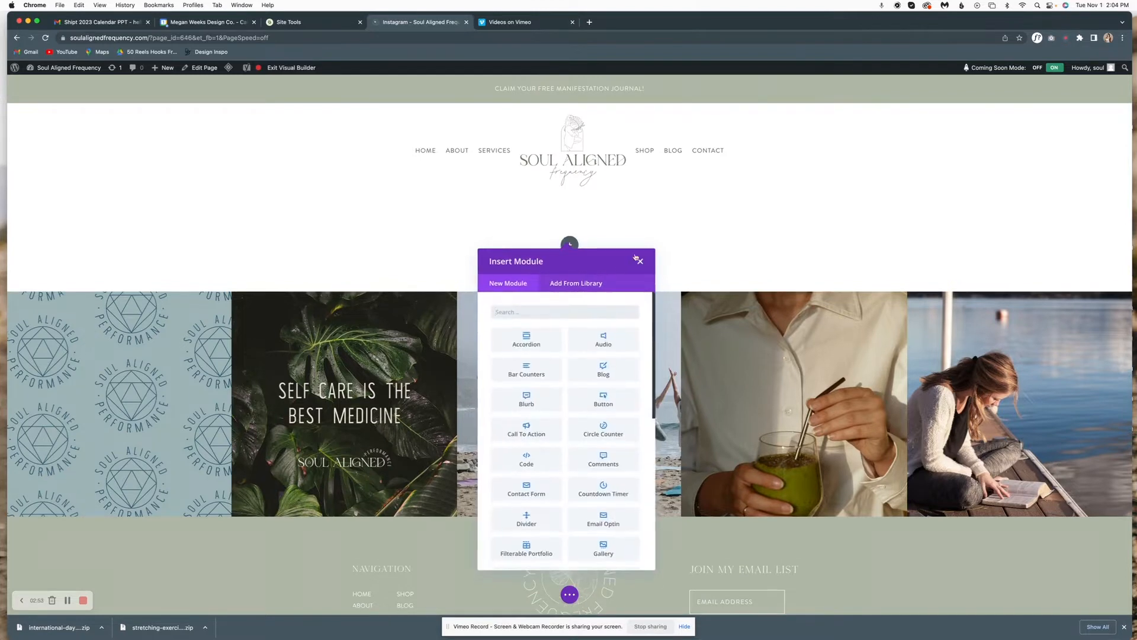
pyautogui.click(641, 259)
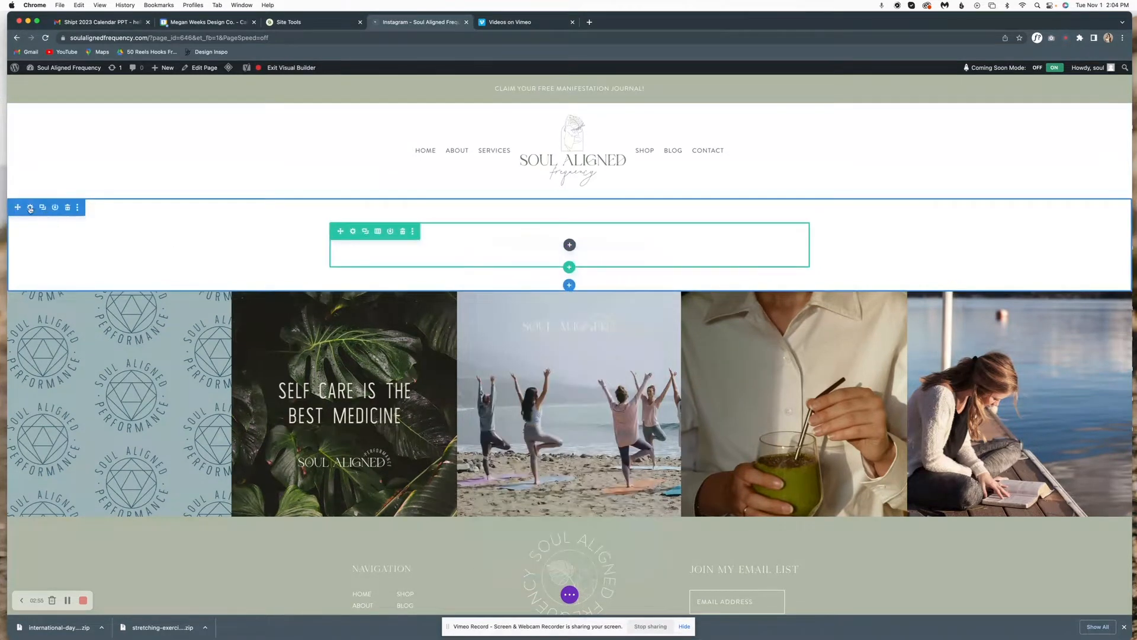
# Set the section's background image to the 870 × 1087 px library photo of the blonde woman with a raised arm.
pyautogui.click(31, 208)
pyautogui.click(112, 209)
pyautogui.moveTo(106, 102); pyautogui.dragTo(789, 231)
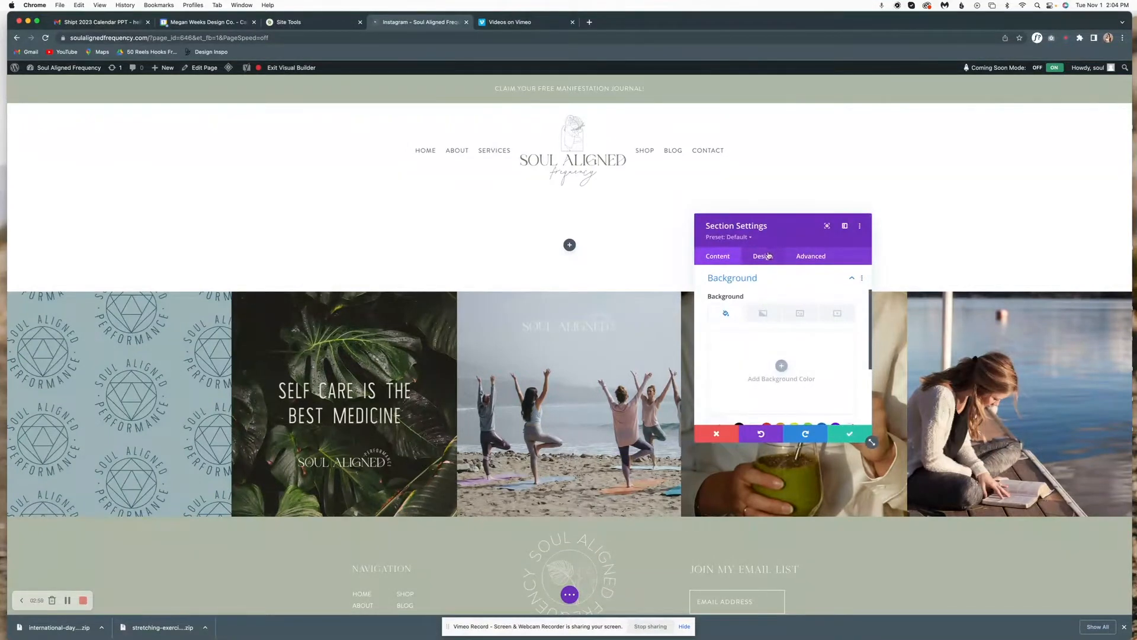
pyautogui.click(798, 320)
pyautogui.click(781, 369)
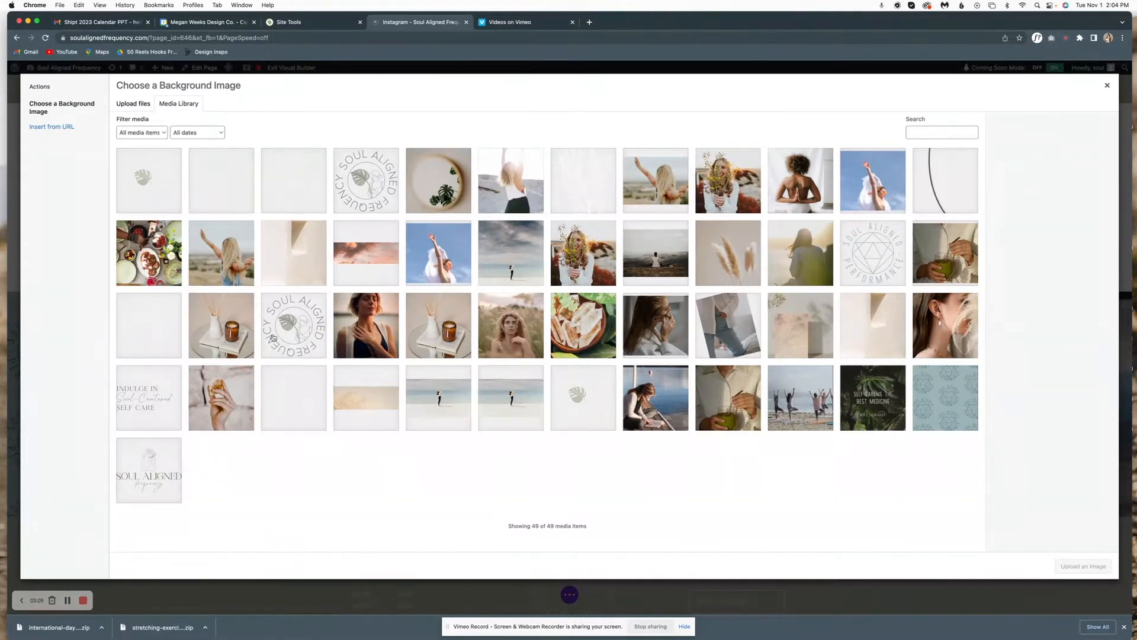
pyautogui.click(235, 268)
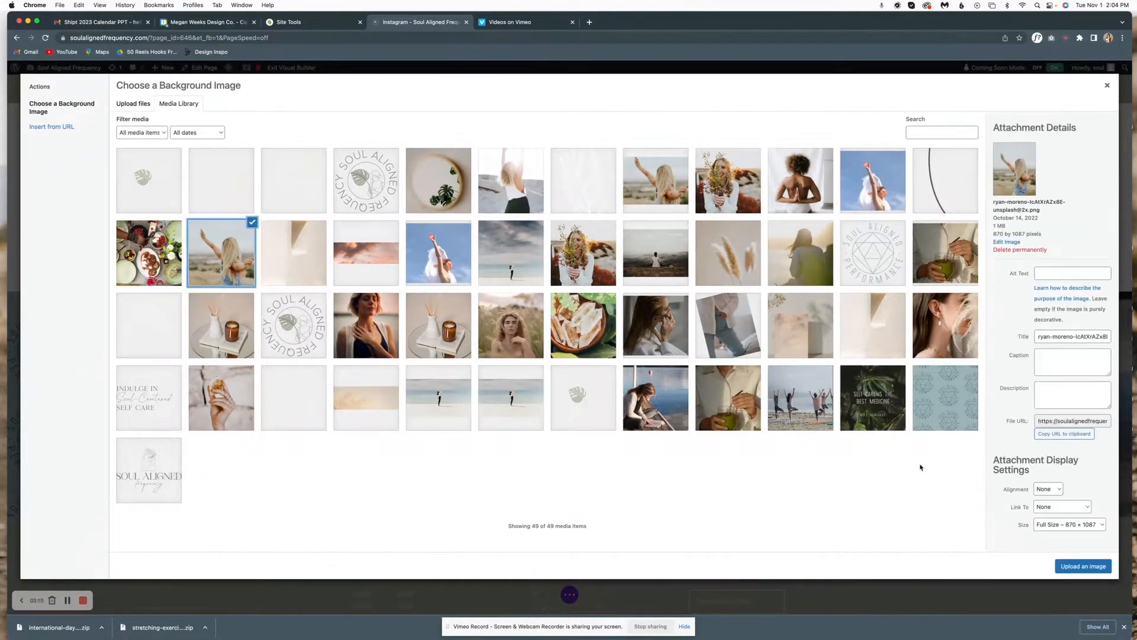
pyautogui.click(1074, 566)
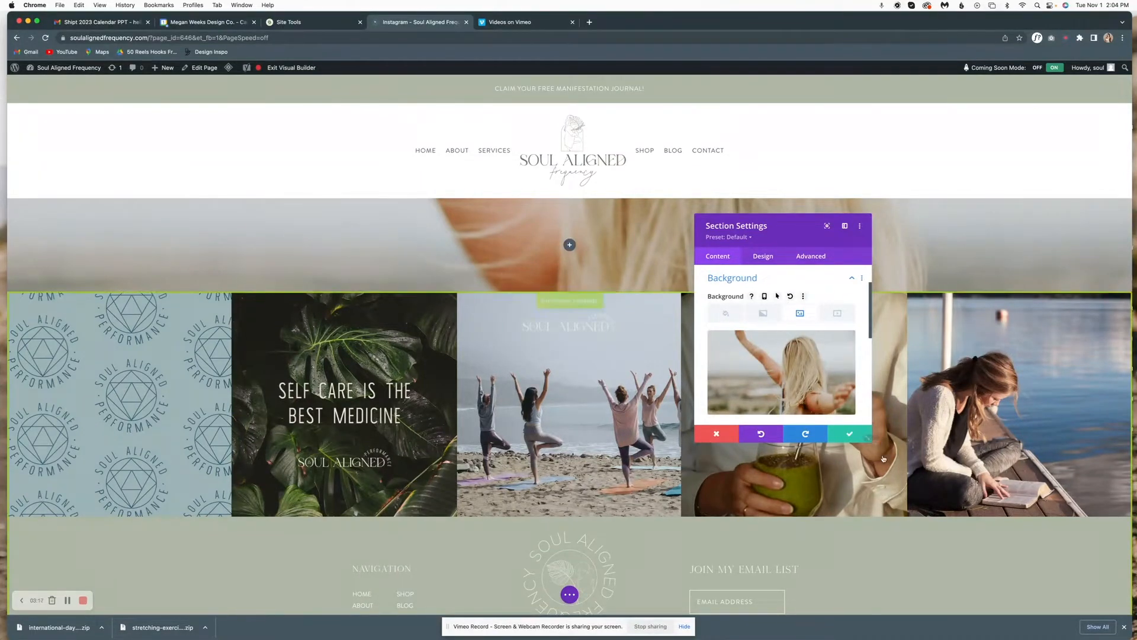
# Enable the parallax effect on the section background, try the CSS and True Parallax methods, and choose True Parallax.
pyautogui.scroll(-2, 711, 363)
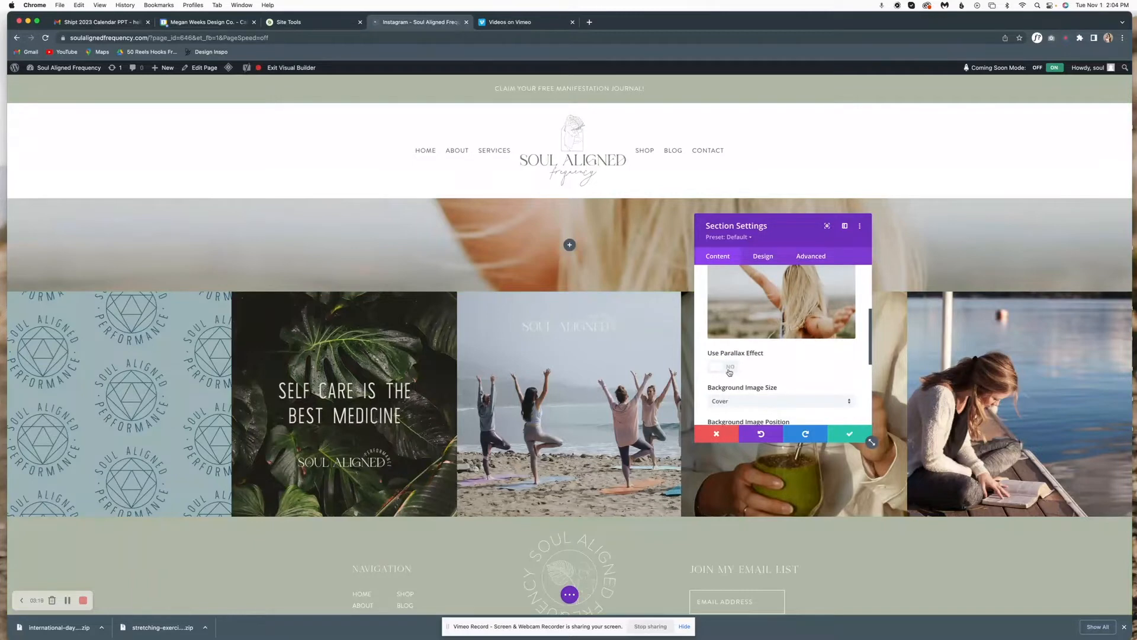
pyautogui.click(729, 367)
pyautogui.click(796, 406)
pyautogui.click(736, 429)
pyautogui.click(751, 400)
pyautogui.click(738, 408)
pyautogui.click(734, 401)
pyautogui.click(733, 426)
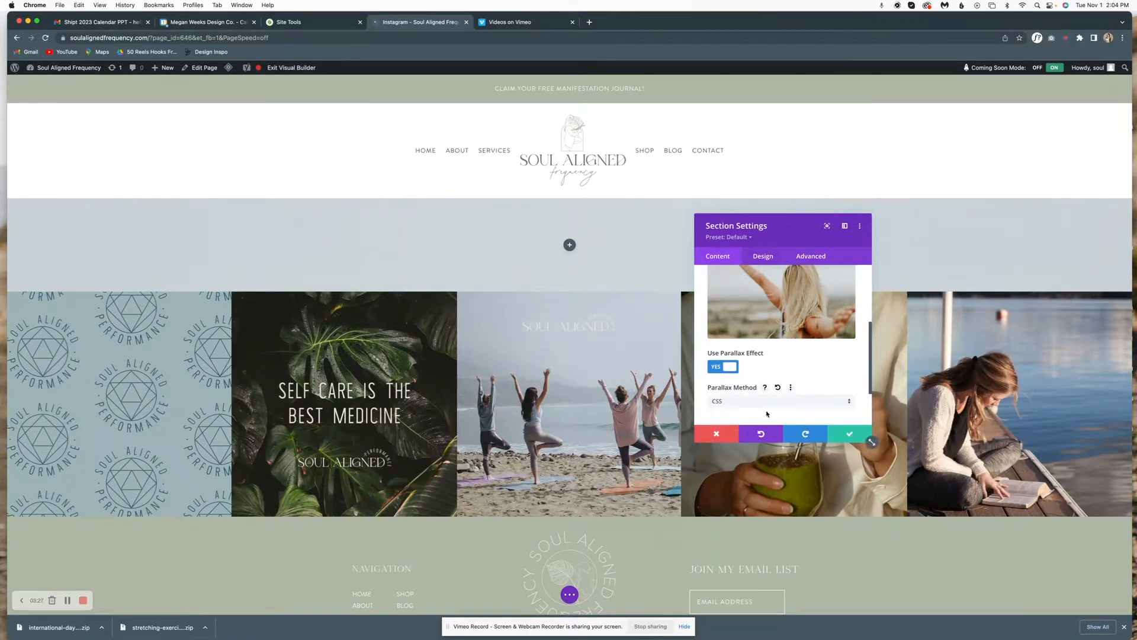
pyautogui.click(737, 403)
pyautogui.click(738, 408)
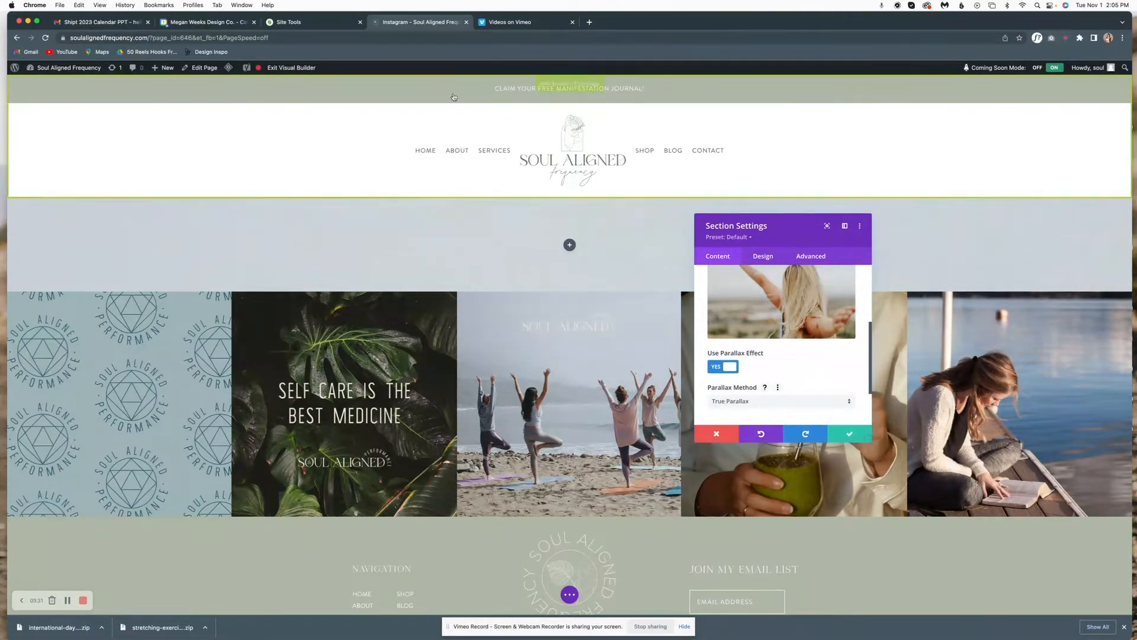
pyautogui.scroll(-2, 632, 237)
pyautogui.scroll(2, 633, 240)
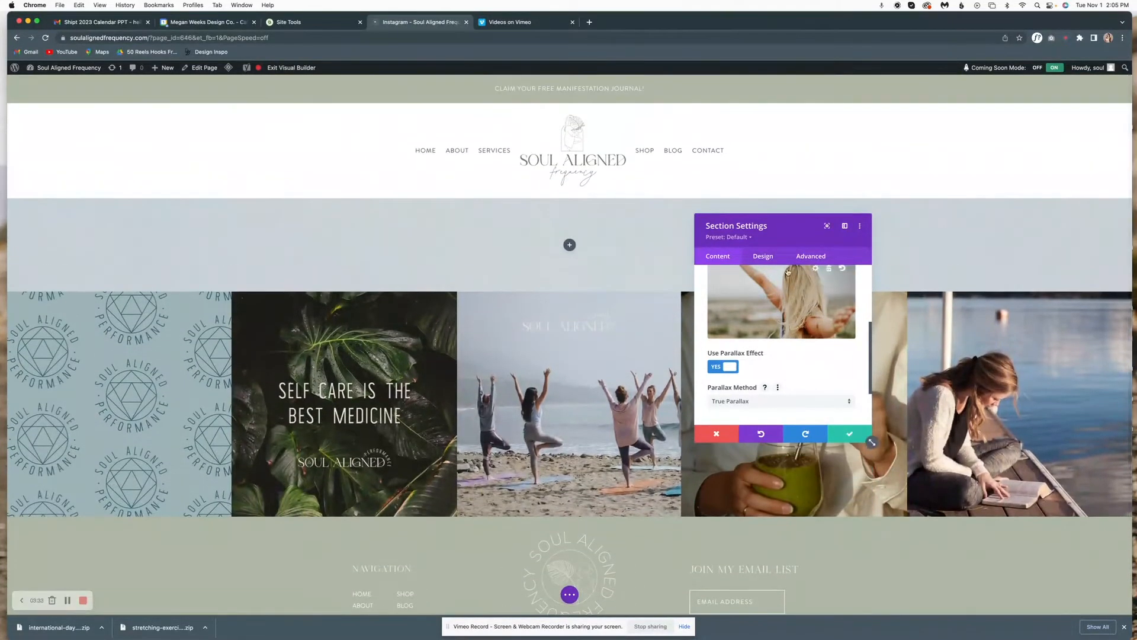
# Set the section's top and bottom padding to 100 px with the two values linked.
pyautogui.click(762, 256)
pyautogui.click(723, 351)
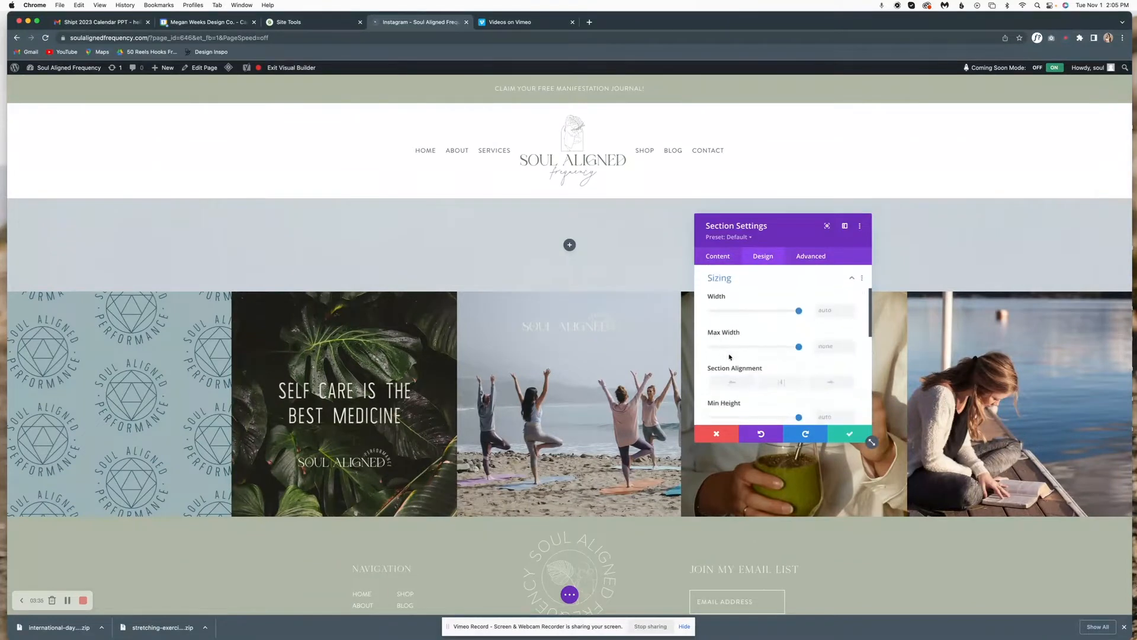
pyautogui.click(730, 282)
pyautogui.click(725, 307)
pyautogui.click(720, 357)
pyautogui.write('100')
pyautogui.click(742, 354)
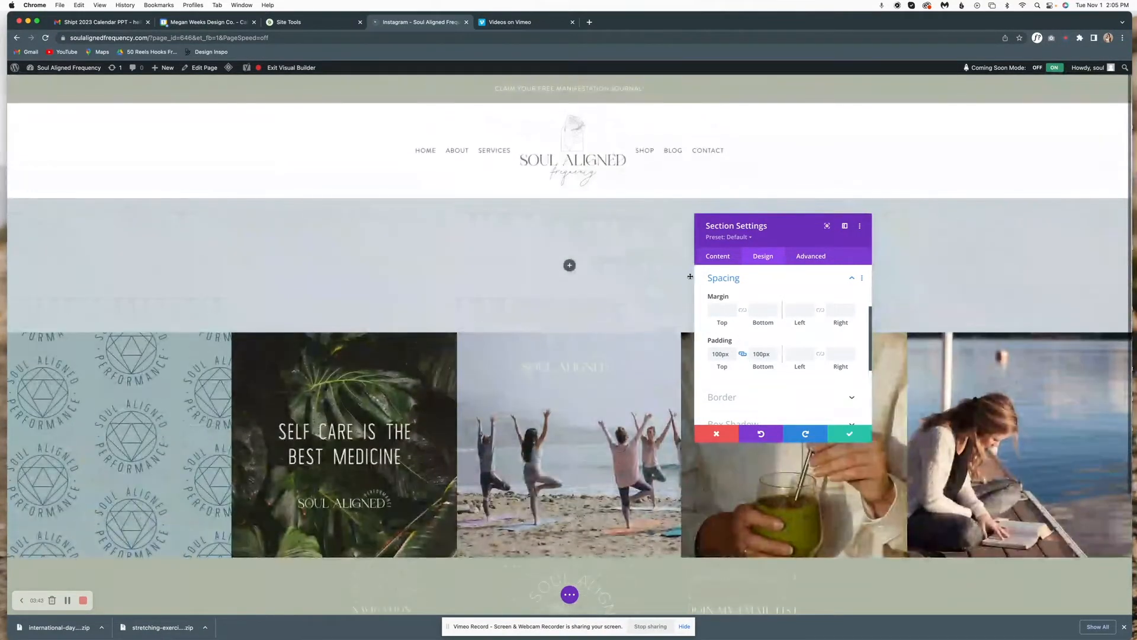
# Turn the section background's parallax effect off and back on to compare how the photo shows.
pyautogui.moveTo(769, 214); pyautogui.dragTo(848, 249)
pyautogui.click(805, 293)
pyautogui.click(879, 349)
pyautogui.scroll(-5, 869, 438)
pyautogui.click(802, 336)
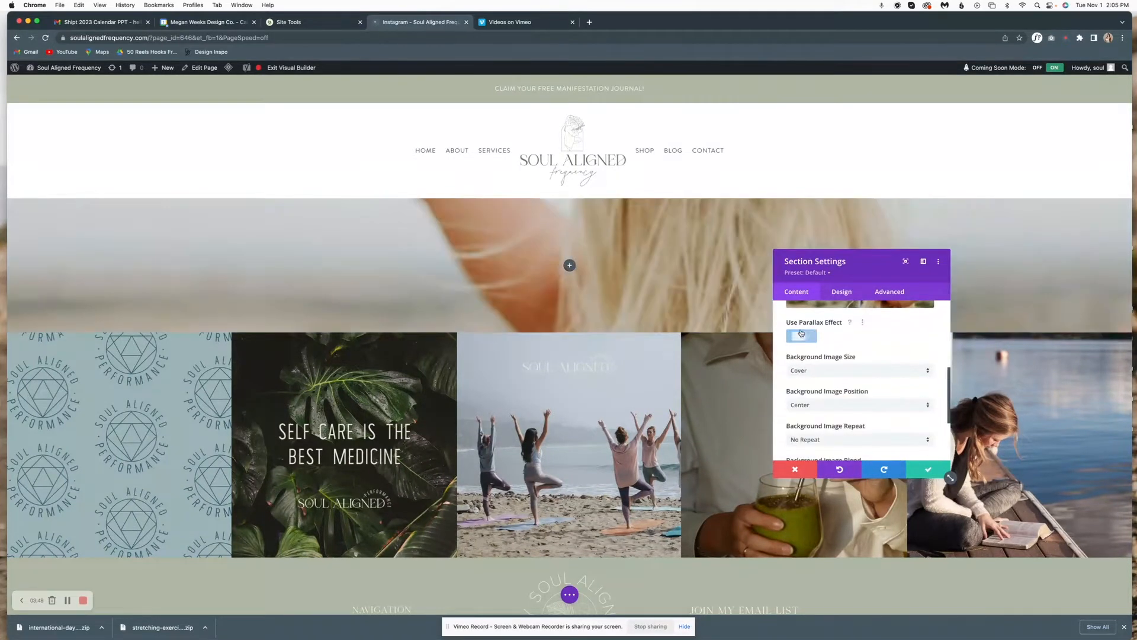
pyautogui.click(802, 335)
# Replace the section's background image with the 1920 × 1392 px version of the blonde woman photo.
pyautogui.scroll(2, 889, 357)
pyautogui.click(848, 328)
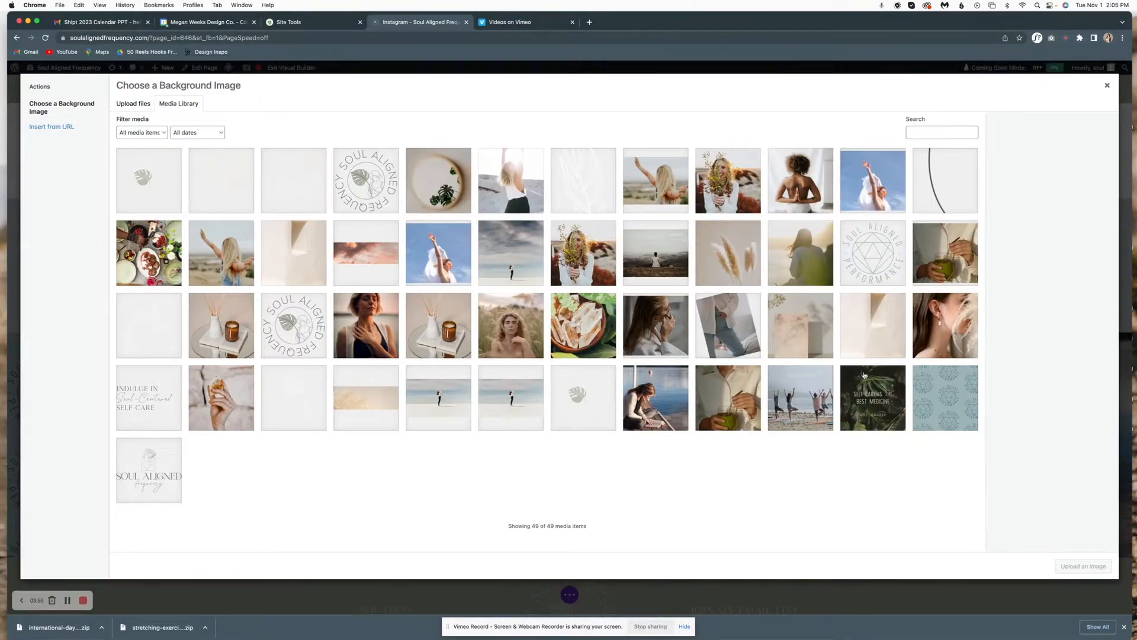
pyautogui.click(647, 187)
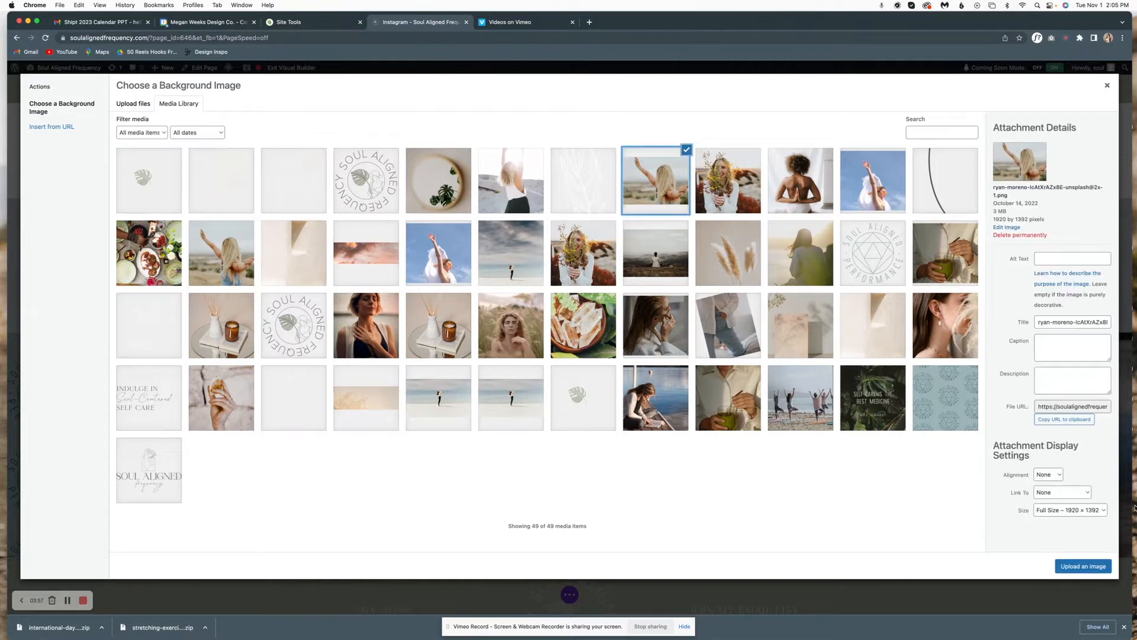
pyautogui.click(1086, 564)
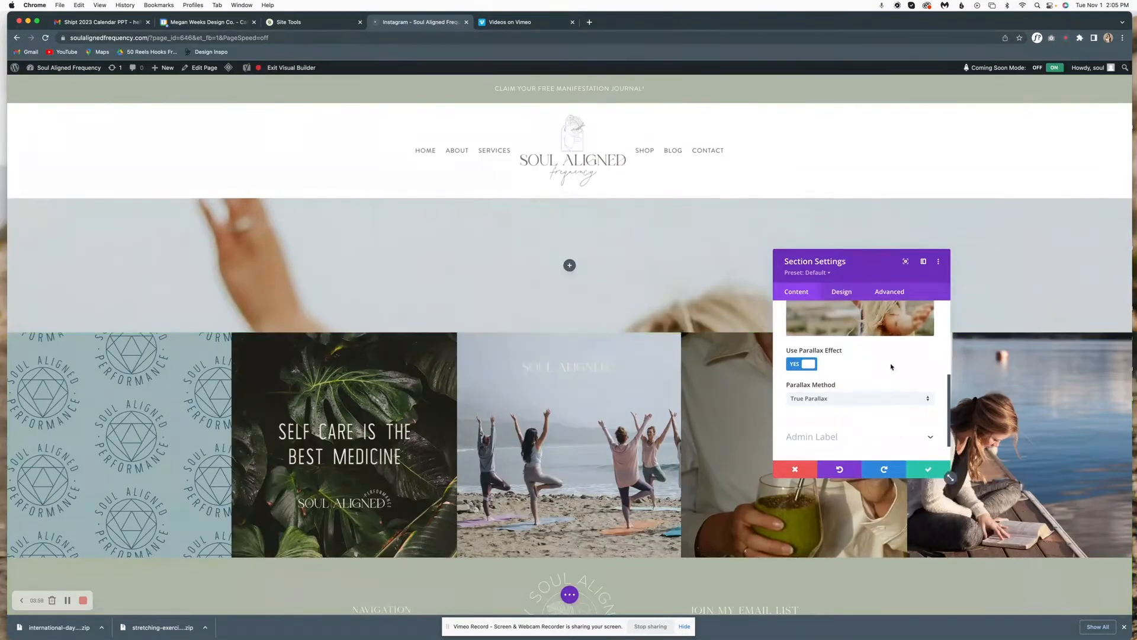
# Set the background's parallax method to CSS, accept the section settings, and slightly increase the section's top and bottom padding.
pyautogui.click(864, 405)
pyautogui.click(857, 423)
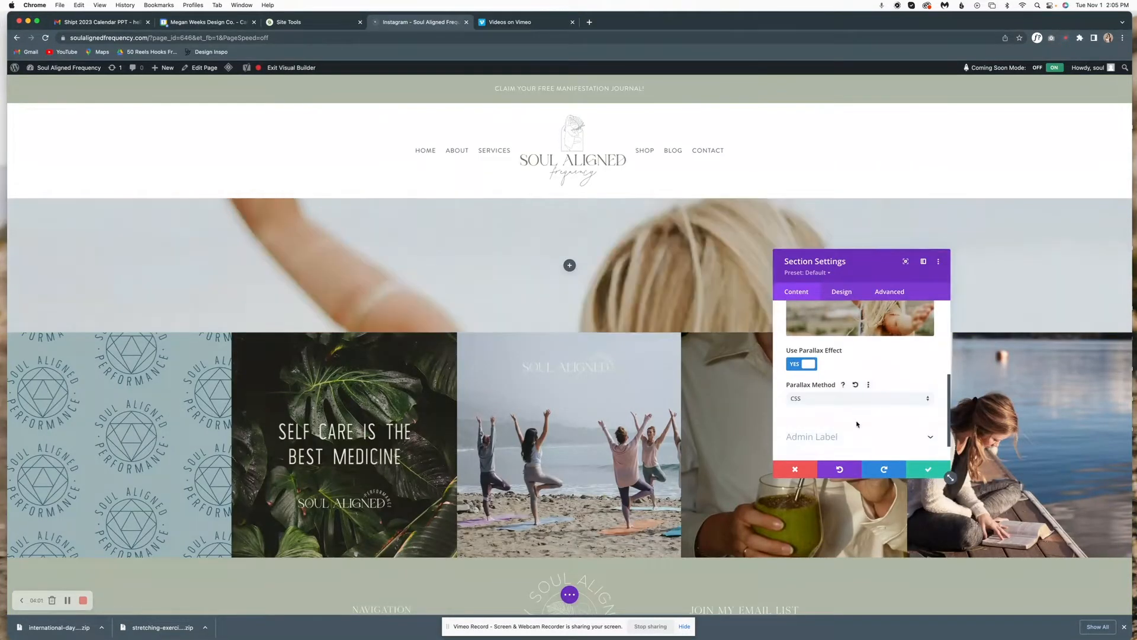
pyautogui.click(913, 471)
pyautogui.scroll(-3, 797, 221)
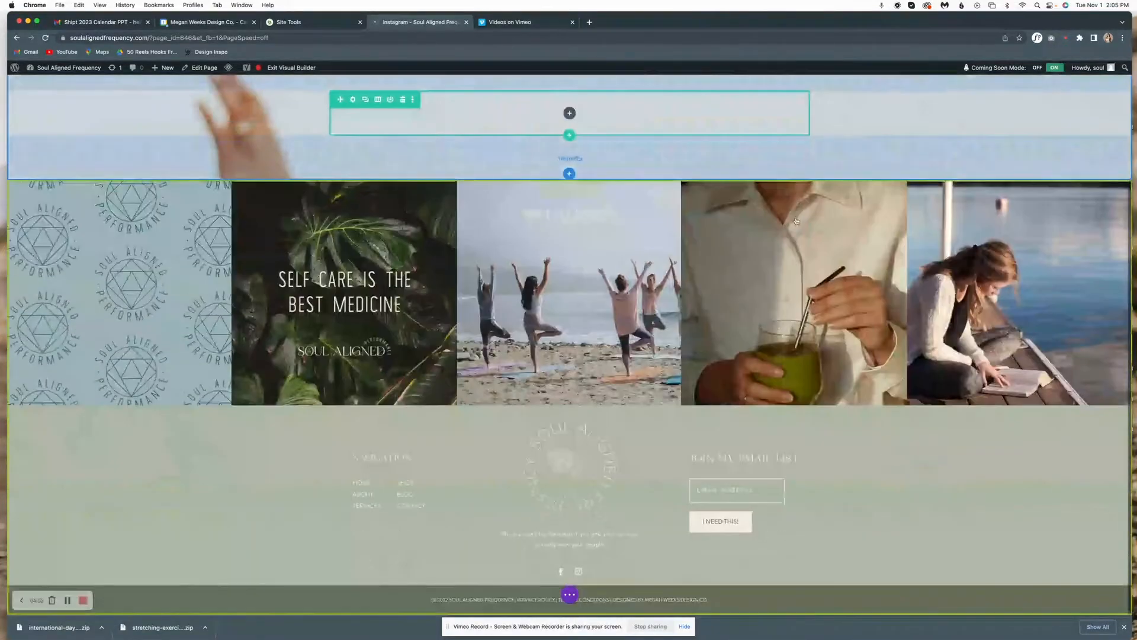
pyautogui.scroll(3, 796, 221)
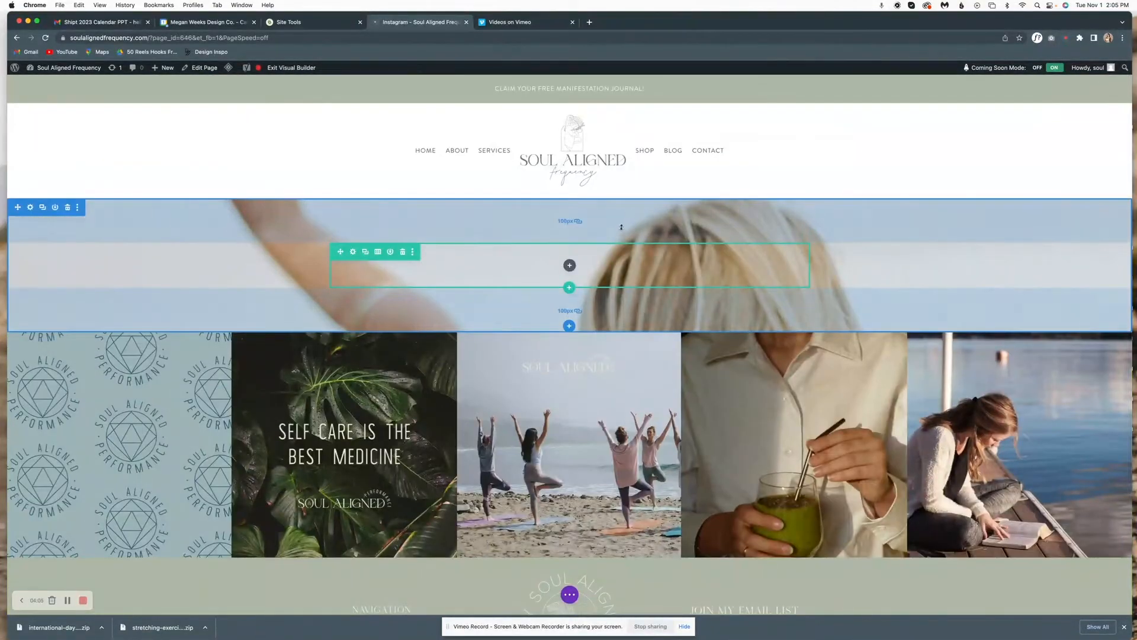
pyautogui.moveTo(621, 223)
pyautogui.mouseDown()
pyautogui.moveTo(623, 293)
pyautogui.moveTo(625, 230)
pyautogui.mouseUp()
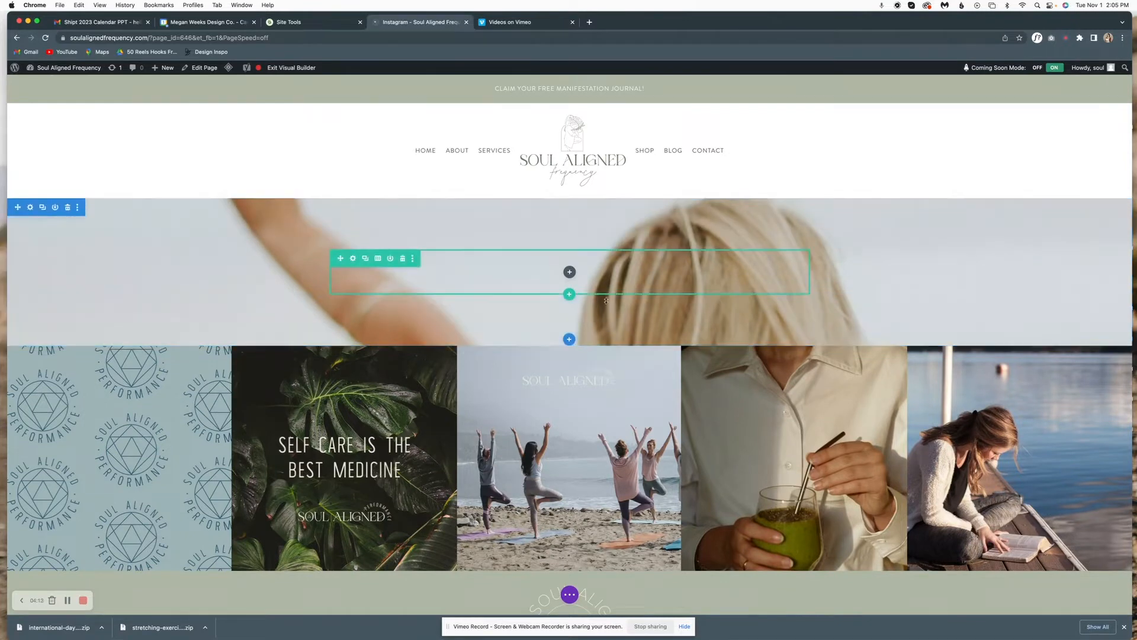
# Add a new section below the photo section and insert a single-column row in it.
pyautogui.click(569, 338)
pyautogui.click(505, 403)
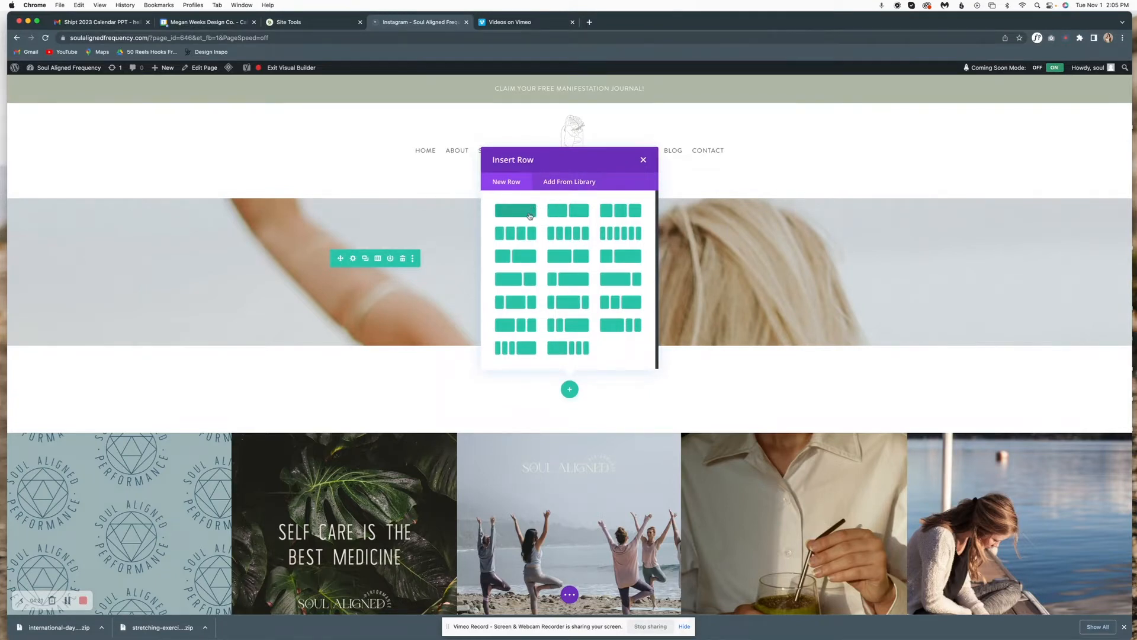
pyautogui.click(533, 212)
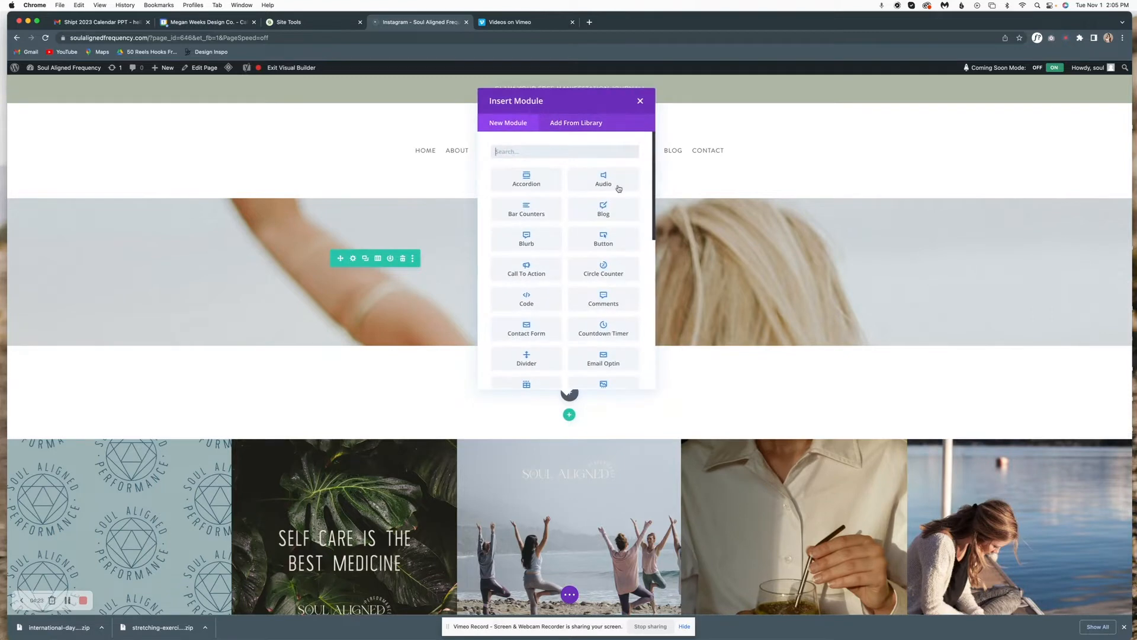
# Dismiss the module picker and open the new section's background colour options with the global colour palette.
pyautogui.click(638, 102)
pyautogui.click(31, 354)
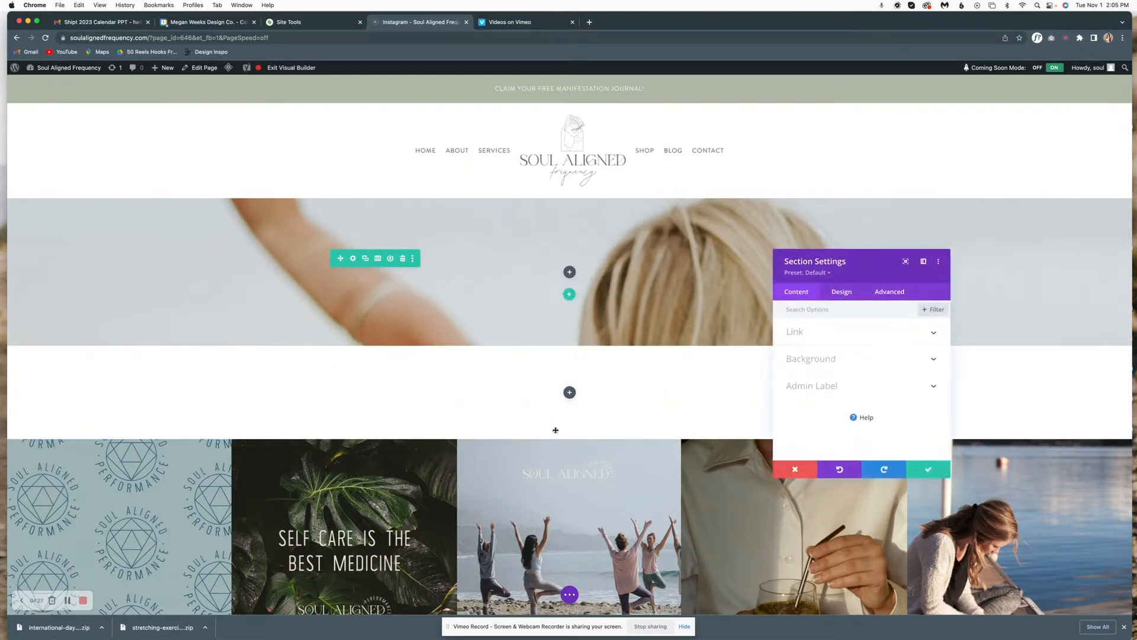
pyautogui.click(865, 360)
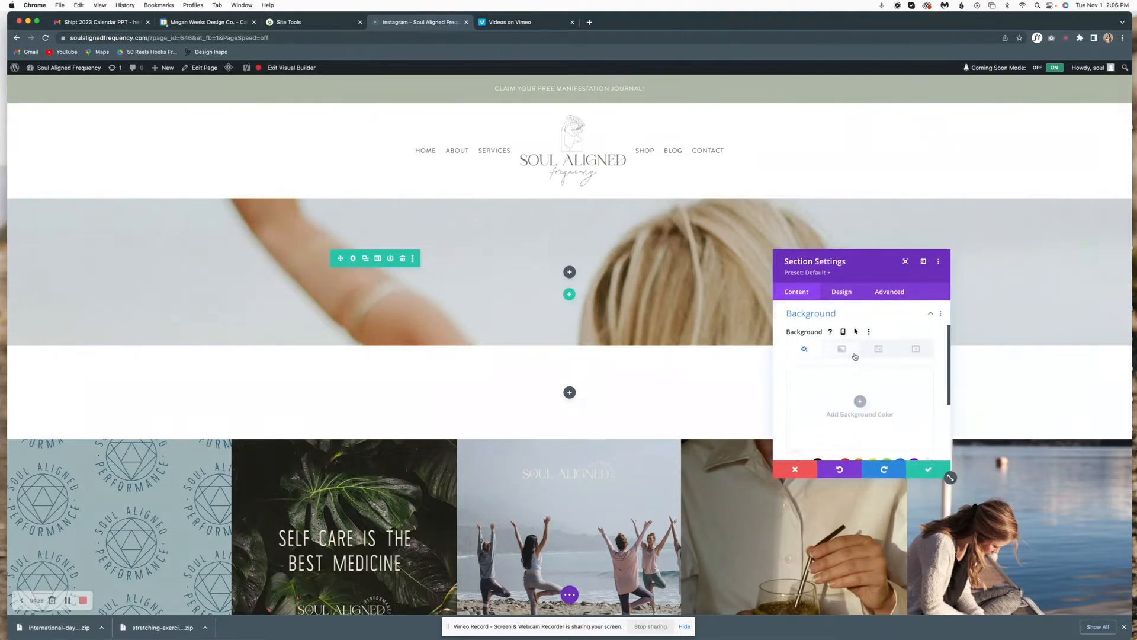
pyautogui.scroll(-2, 859, 409)
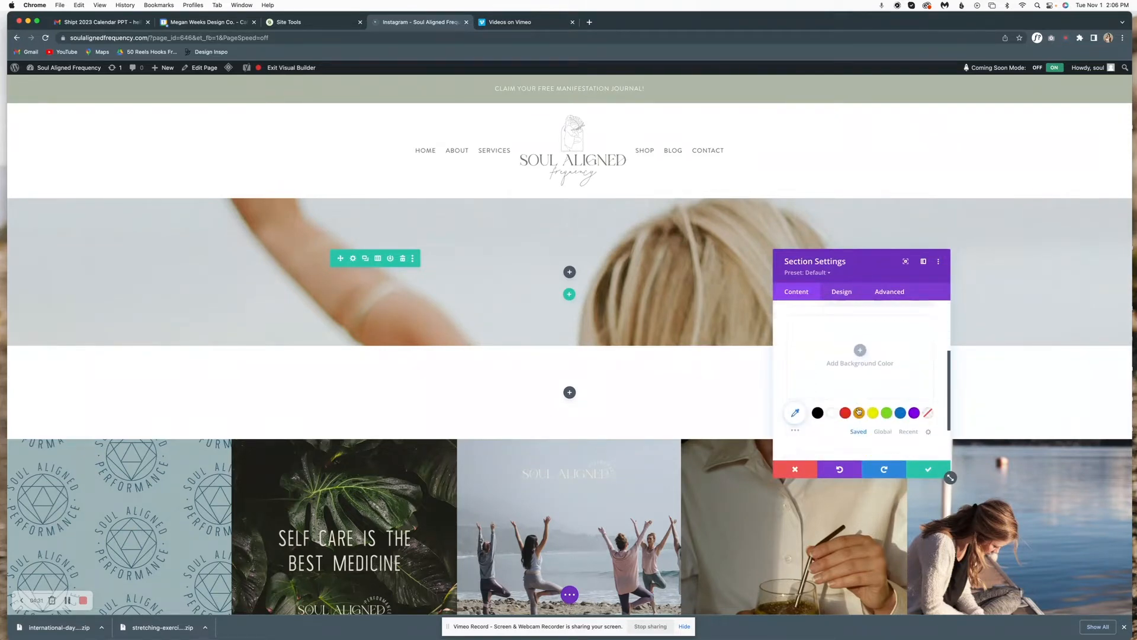
pyautogui.click(883, 432)
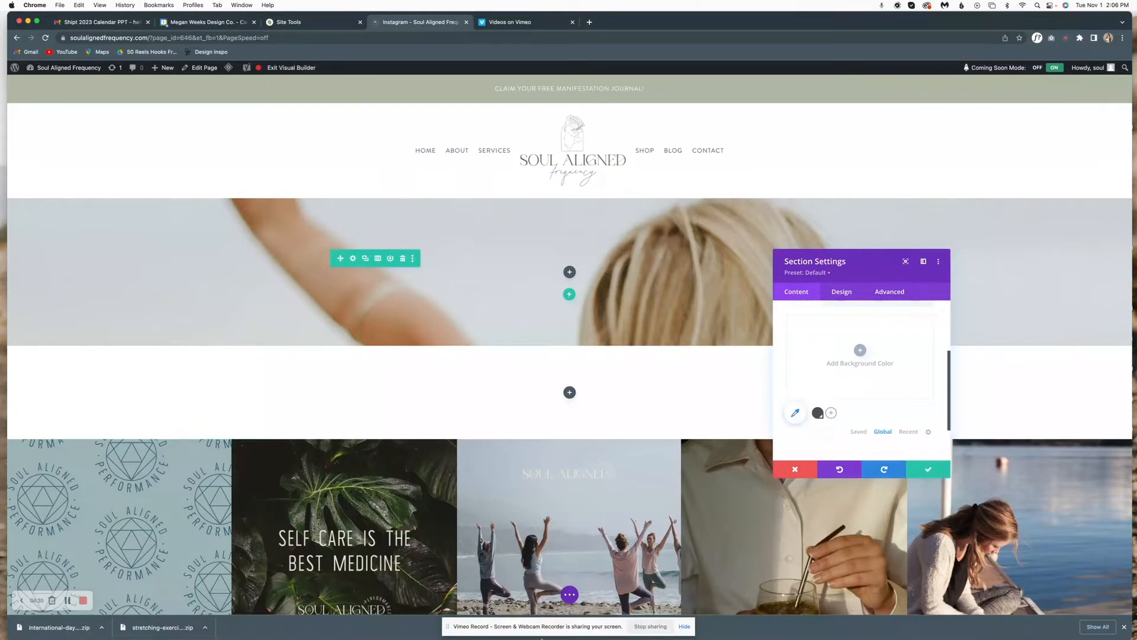
# Switch to the SAF Web Design file in Adobe XD, copy the light cream document colour, and return to the Divi page.
pyautogui.moveTo(514, 628)
pyautogui.click(410, 616)
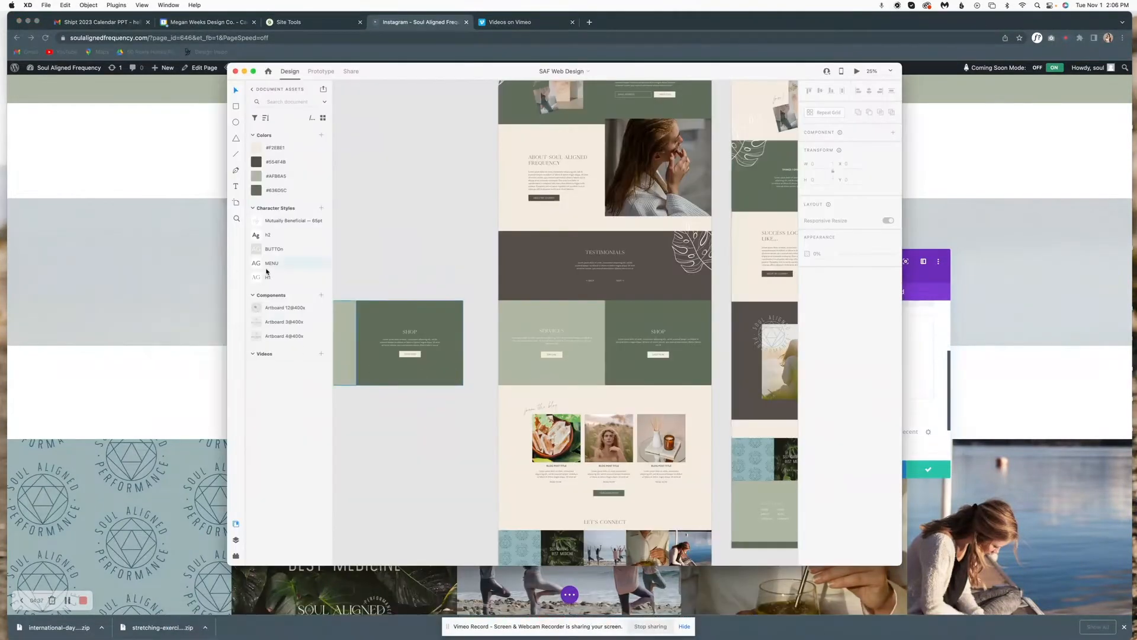
pyautogui.rightClick(270, 151)
pyautogui.click(277, 158)
pyautogui.click(211, 270)
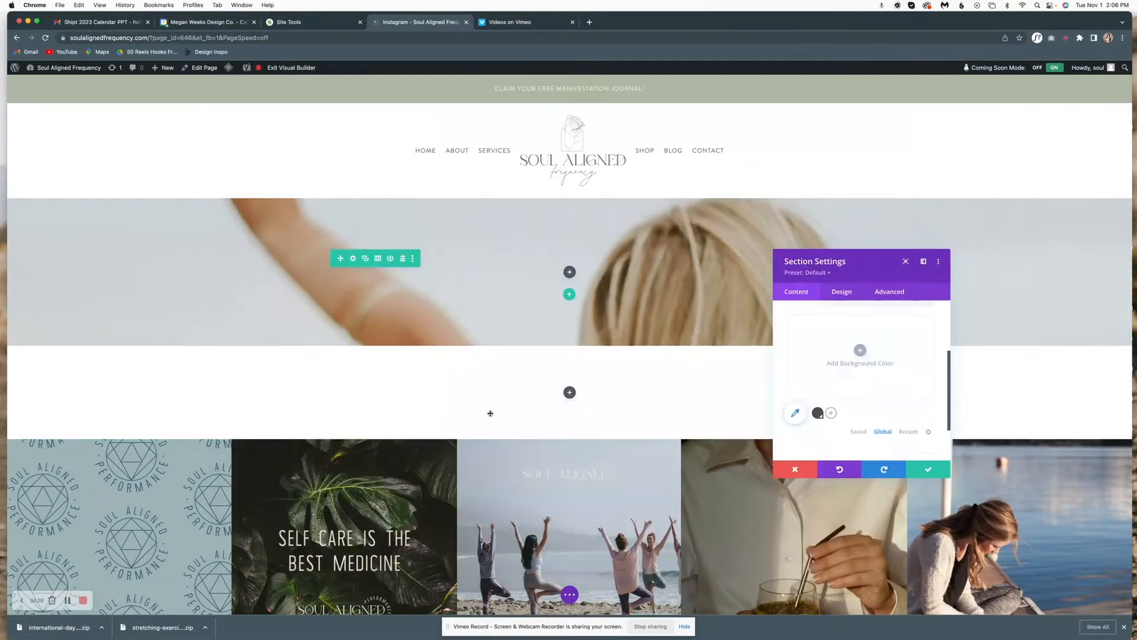
# Paste the copied cream colour as the new section's background and accept the section settings.
pyautogui.click(817, 414)
pyautogui.rightClick(808, 326)
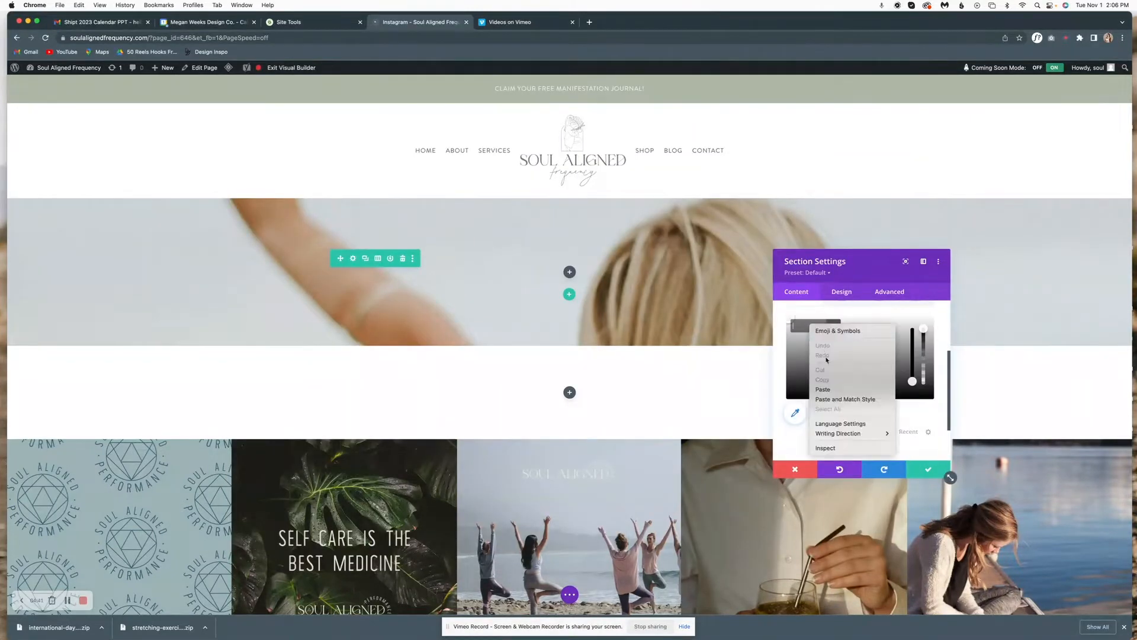
pyautogui.click(829, 389)
pyautogui.click(928, 469)
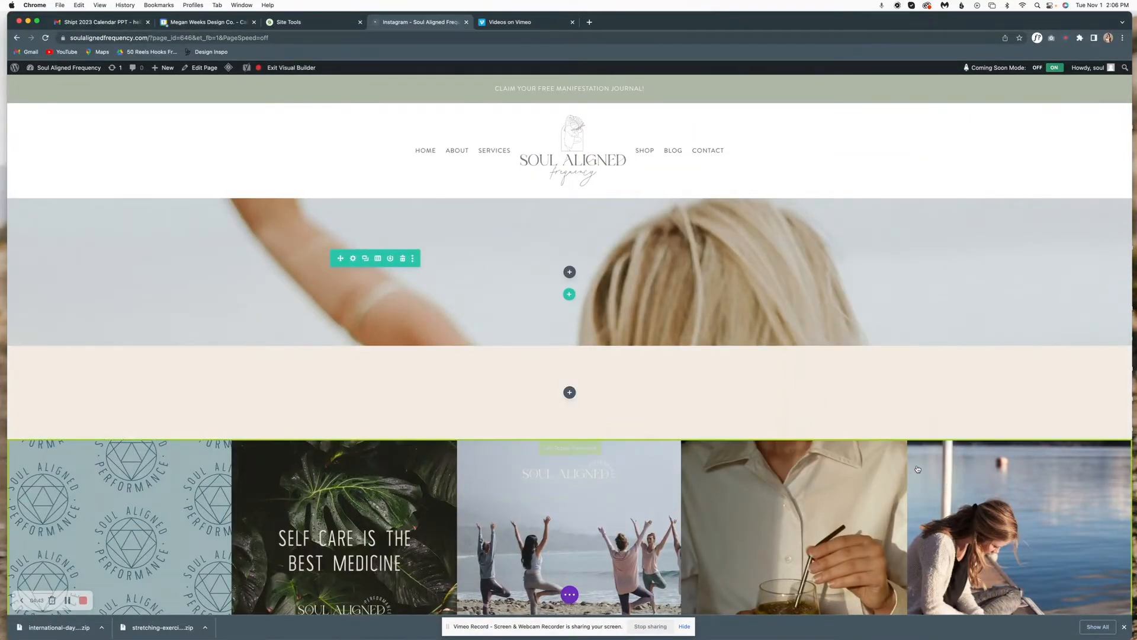
# Change the cream section's row to a quarter, half, quarter column structure and accept the row settings.
pyautogui.click(570, 393)
pyautogui.click(642, 101)
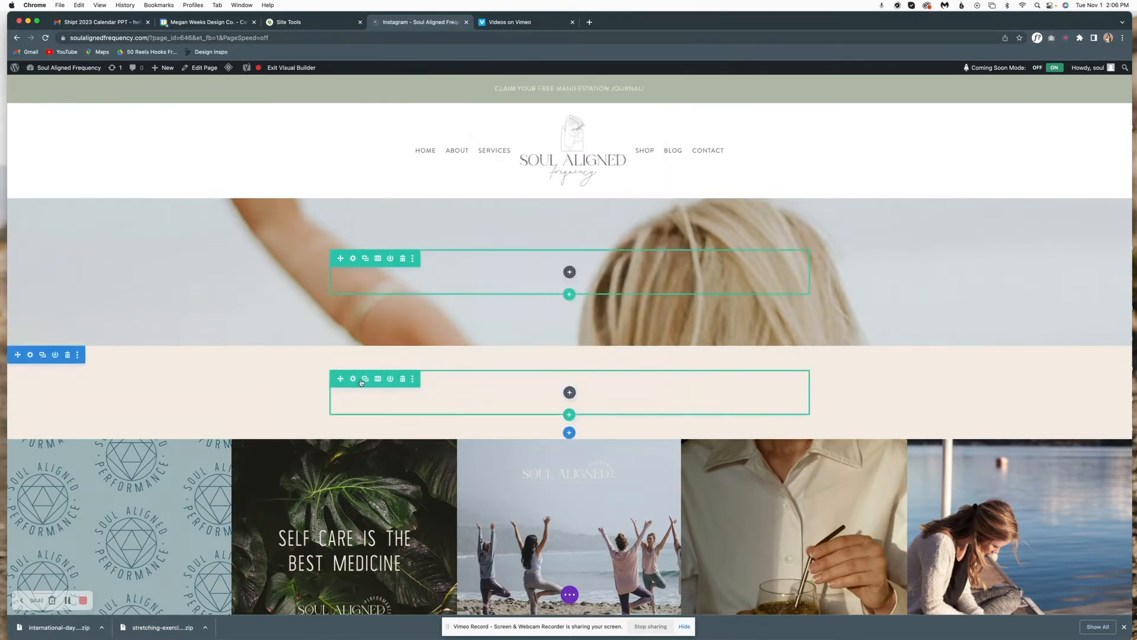
pyautogui.click(352, 381)
pyautogui.click(883, 350)
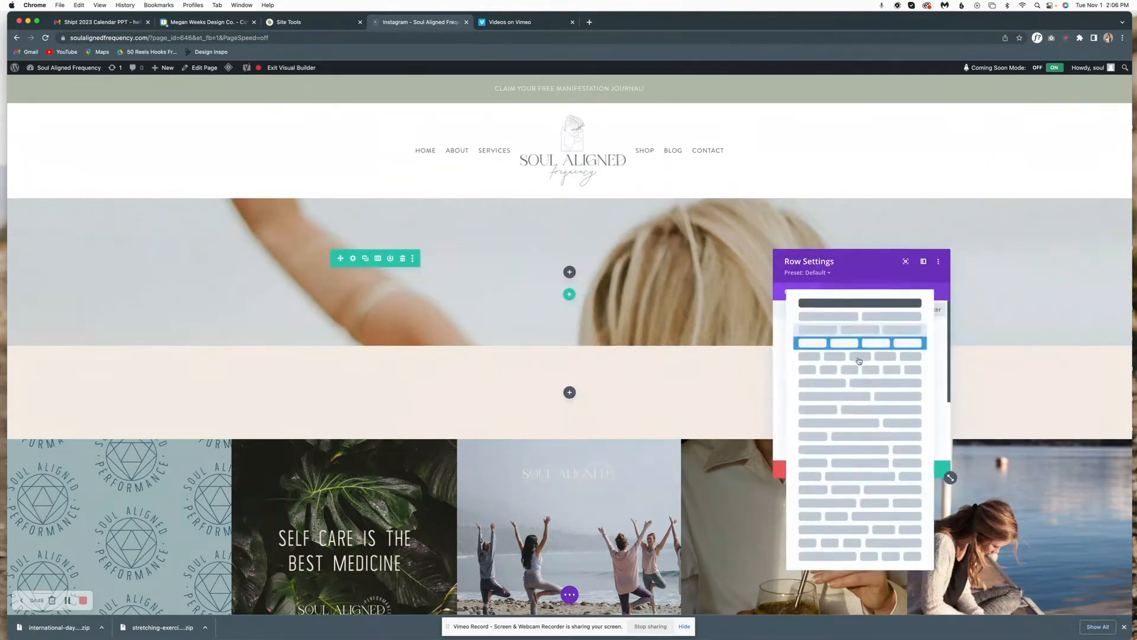
pyautogui.click(870, 463)
pyautogui.click(928, 469)
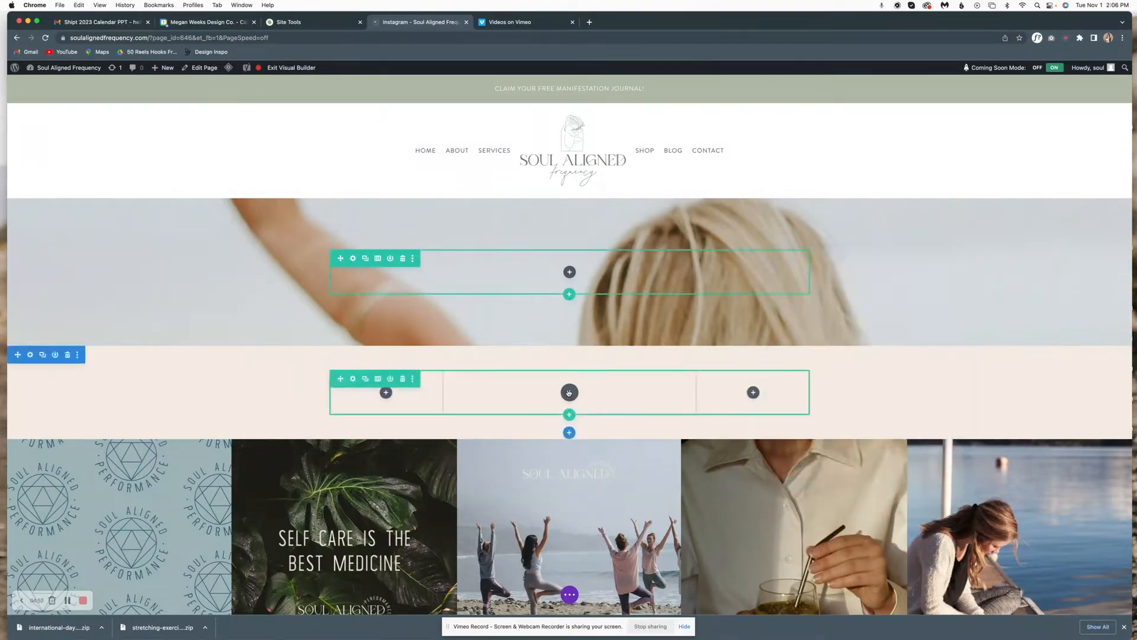
# Insert an image module in the row's middle column using the circular Soul Aligned Frequency logo from the media library.
pyautogui.click(569, 392)
pyautogui.write('im')
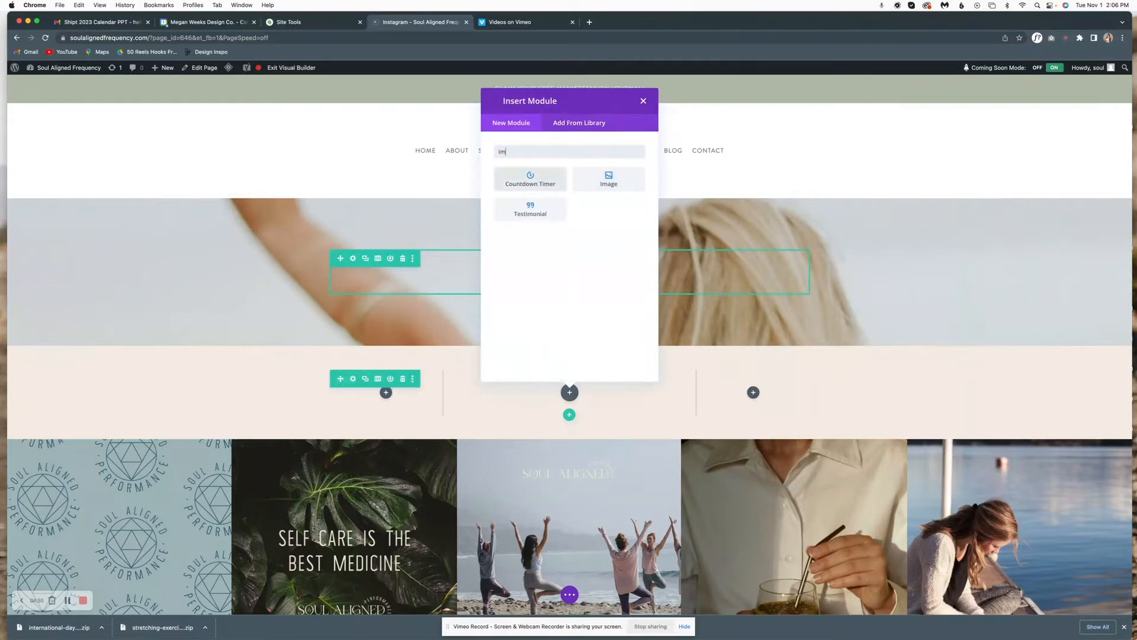
pyautogui.click(607, 177)
pyautogui.click(840, 399)
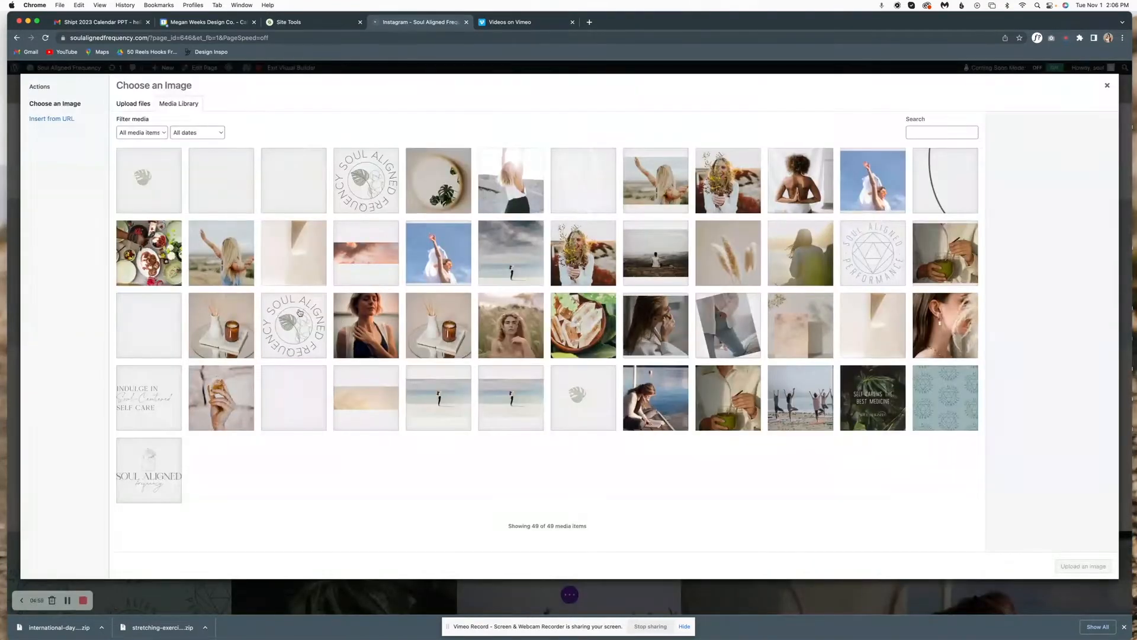
pyautogui.click(593, 408)
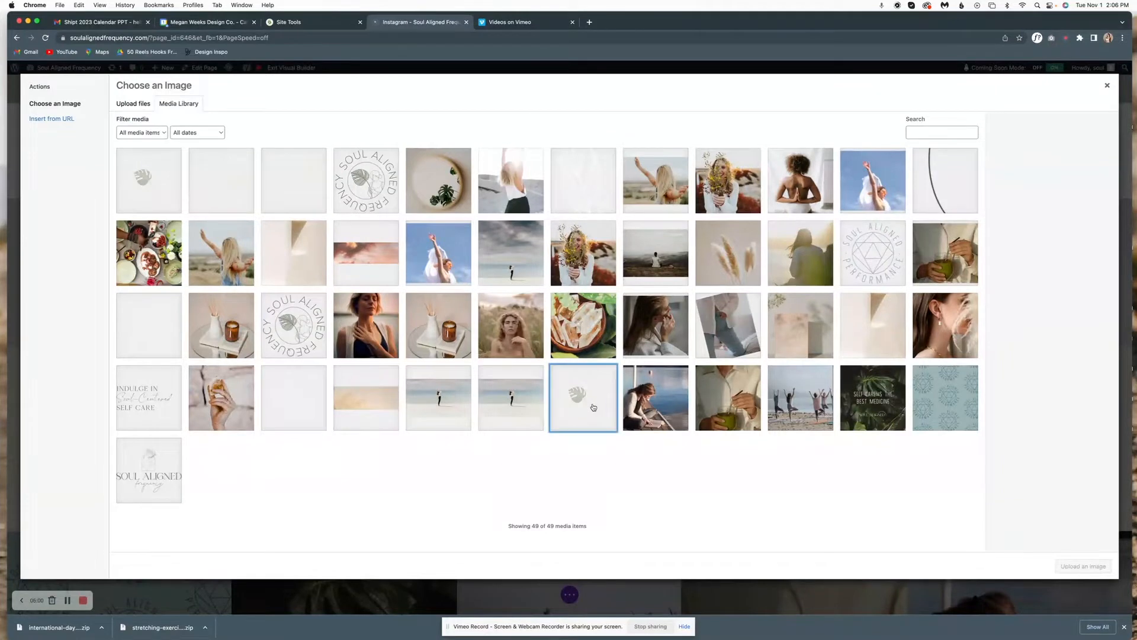
pyautogui.click(385, 184)
pyautogui.click(1095, 566)
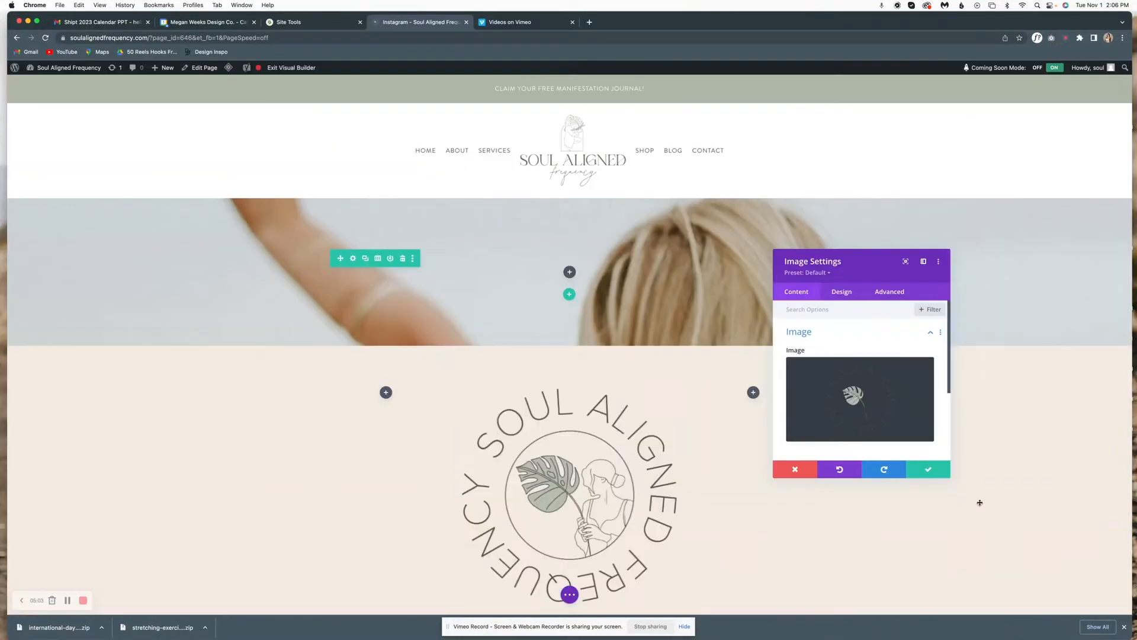
# Set the logo image's width to 45%, centre the module, and accept the image settings.
pyautogui.click(846, 293)
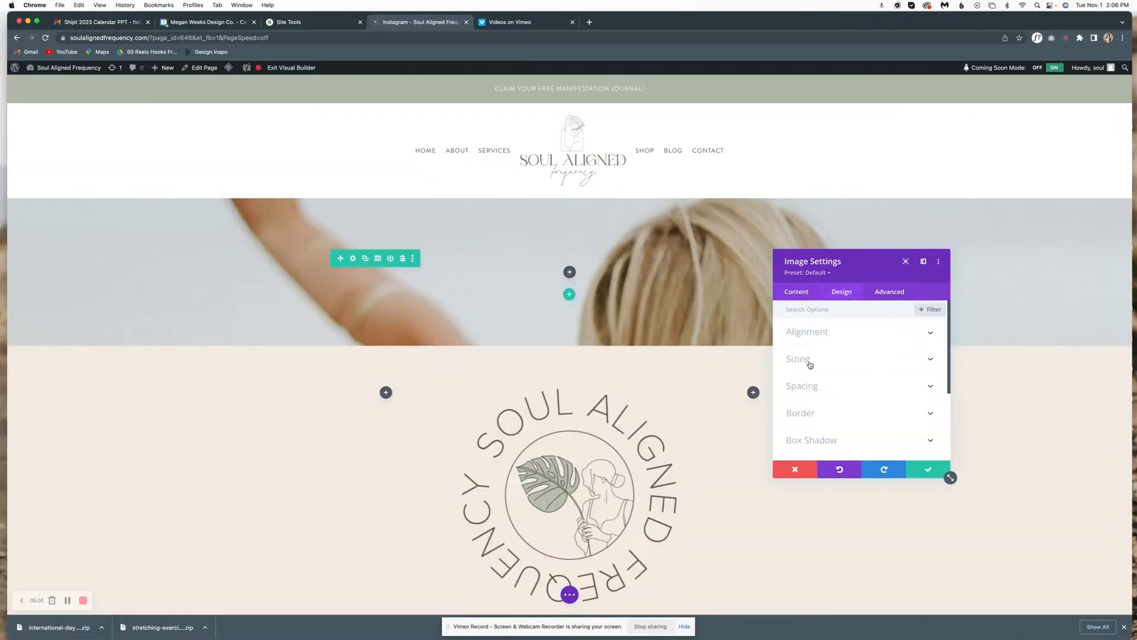
pyautogui.click(810, 359)
pyautogui.click(827, 382)
pyautogui.moveTo(831, 384)
pyautogui.mouseDown()
pyautogui.moveTo(841, 384)
pyautogui.moveTo(828, 382)
pyautogui.mouseUp()
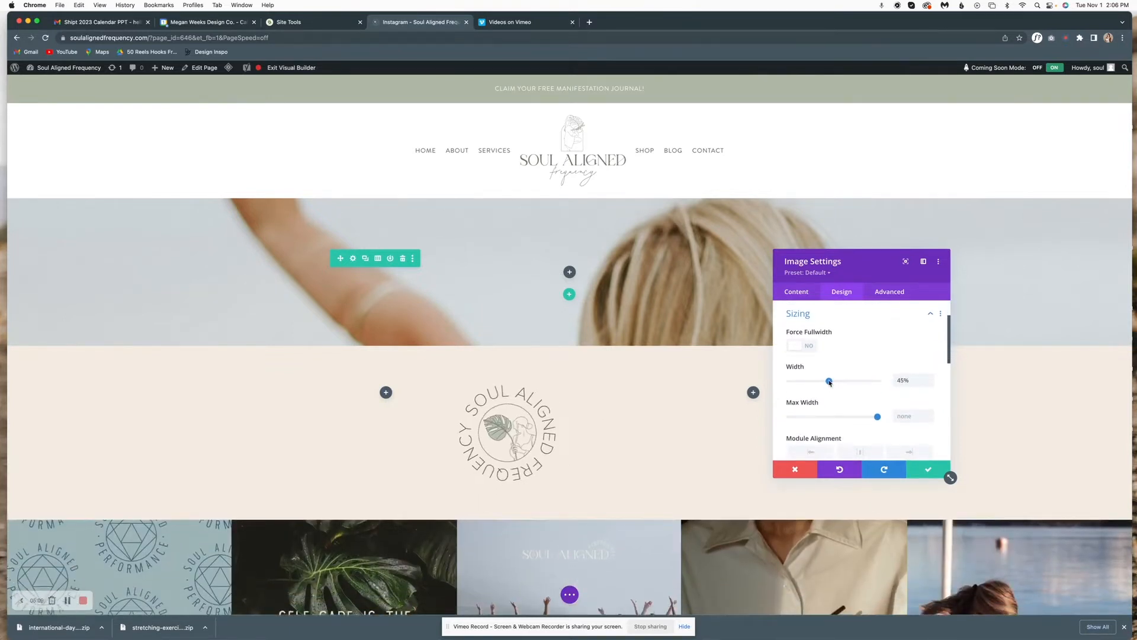
pyautogui.click(874, 456)
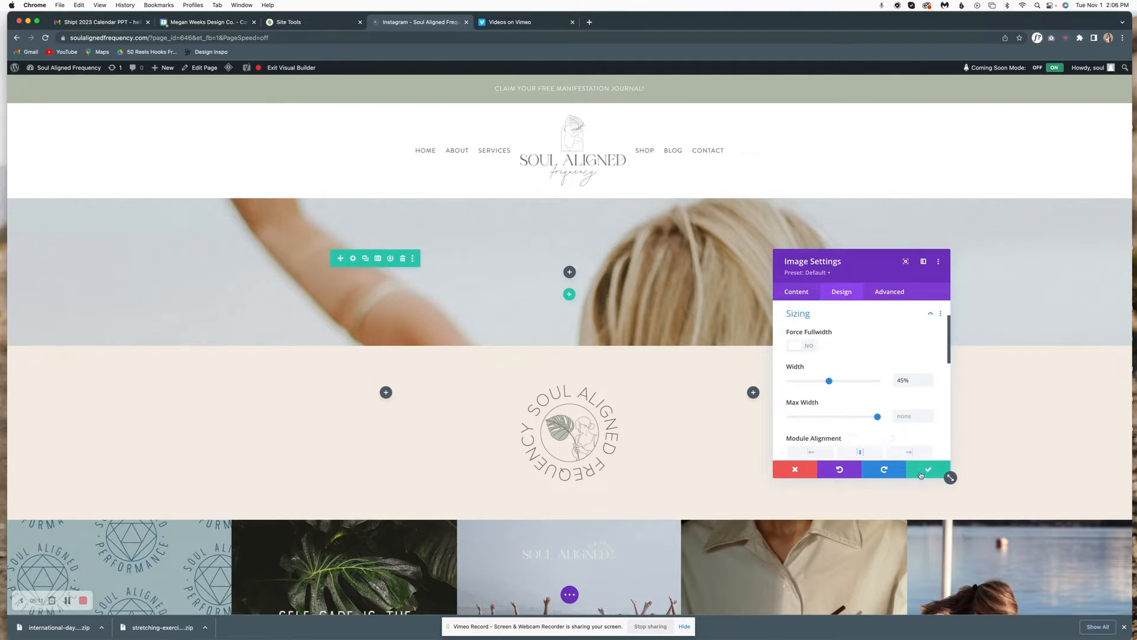
pyautogui.click(928, 469)
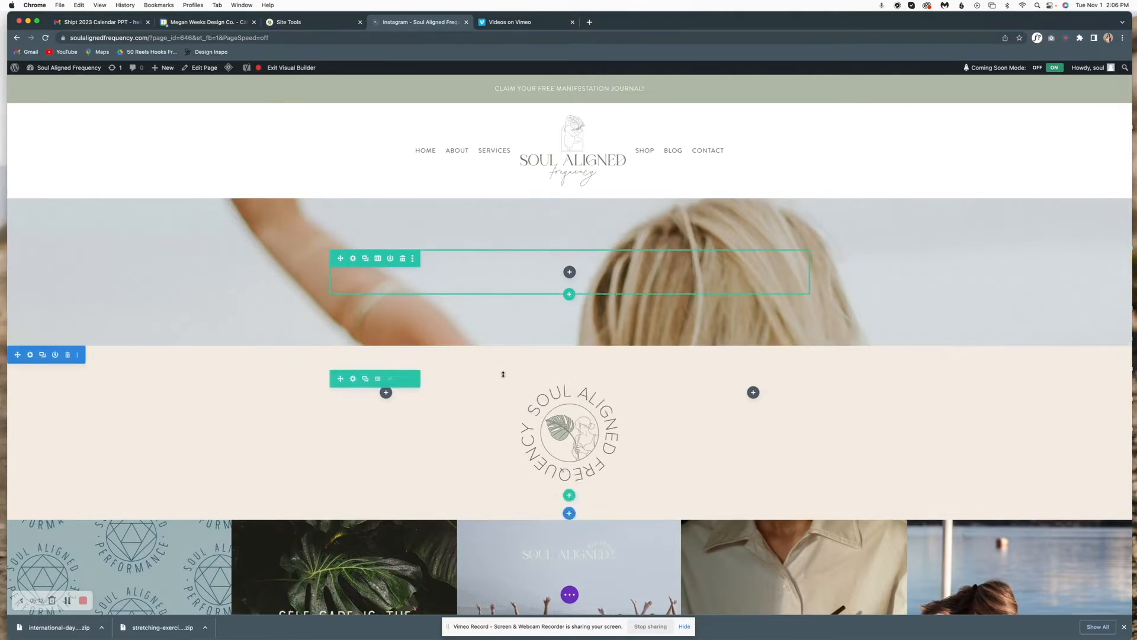
# Remove the logo row's top and bottom padding and pull the row upward so the logo overlaps the photo section.
pyautogui.moveTo(500, 379); pyautogui.dragTo(503, 346)
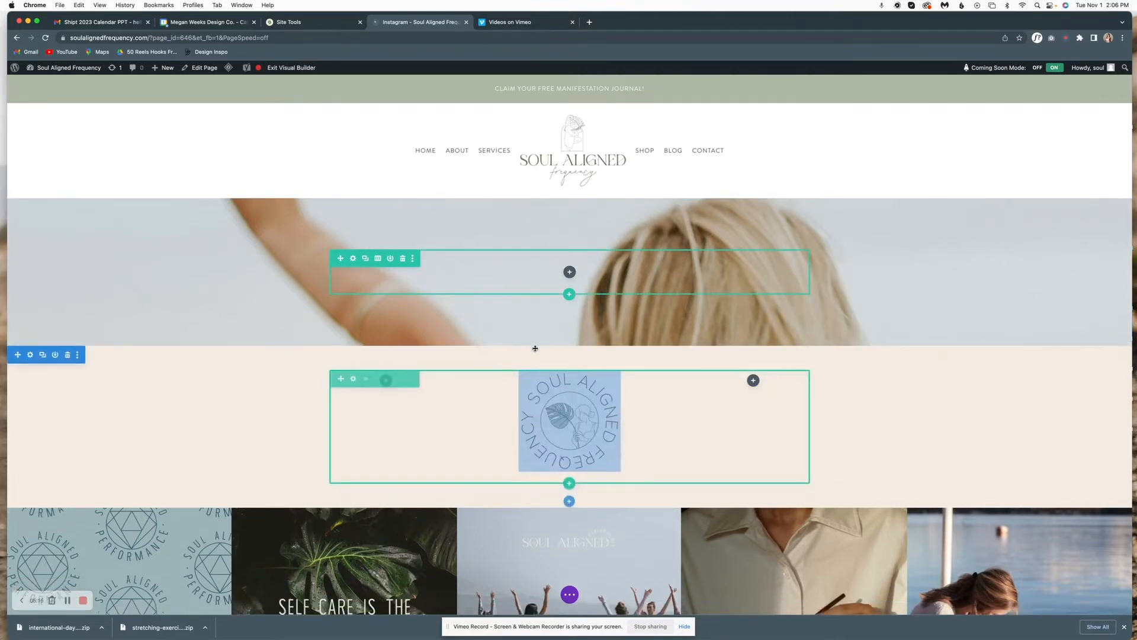
pyautogui.moveTo(599, 478); pyautogui.dragTo(595, 462)
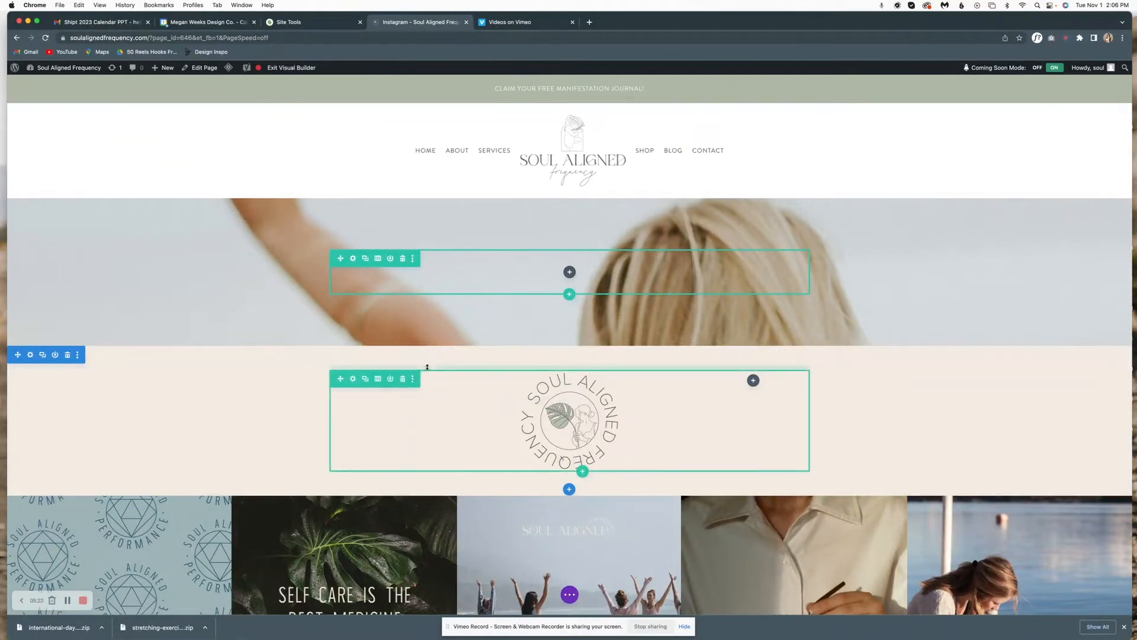
pyautogui.moveTo(427, 367); pyautogui.dragTo(430, 315)
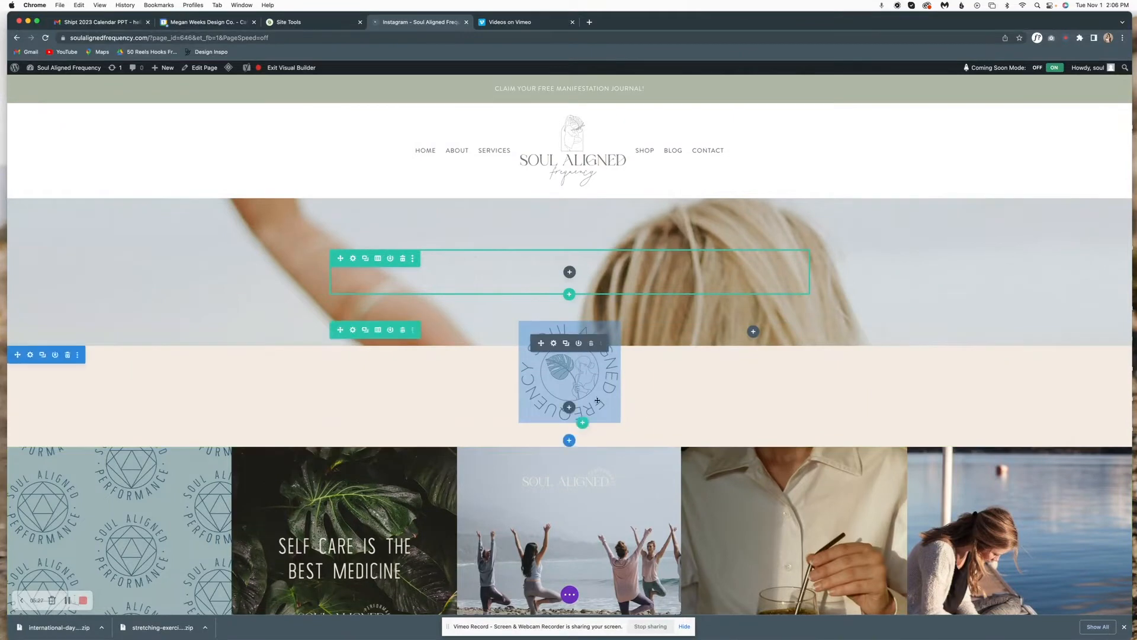
pyautogui.moveTo(619, 420); pyautogui.dragTo(683, 422)
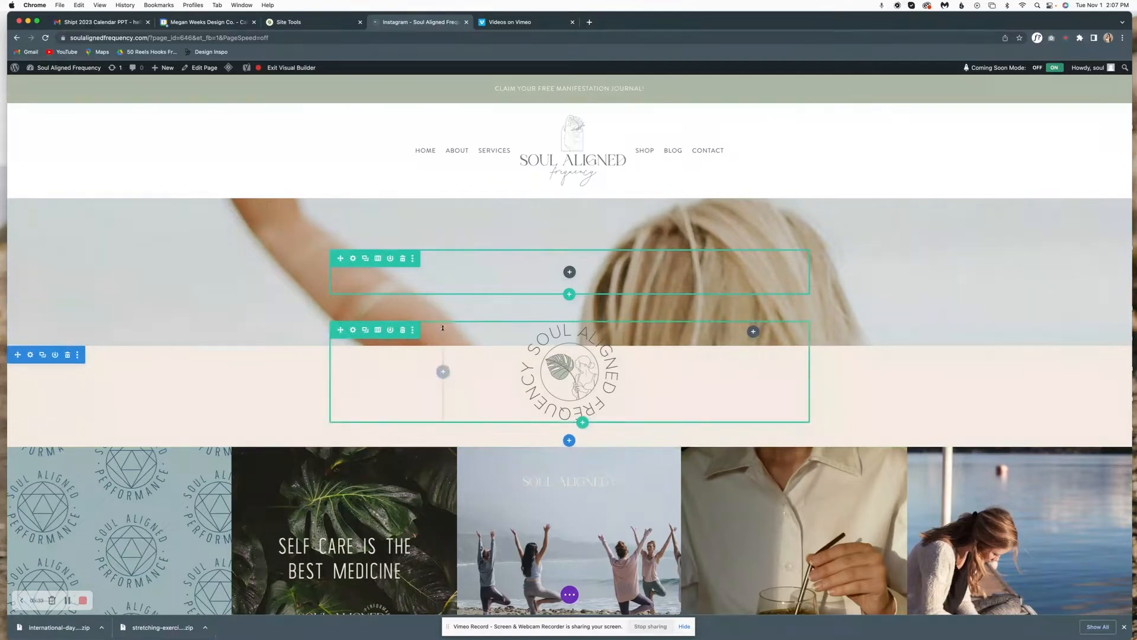
pyautogui.moveTo(446, 318); pyautogui.dragTo(447, 311)
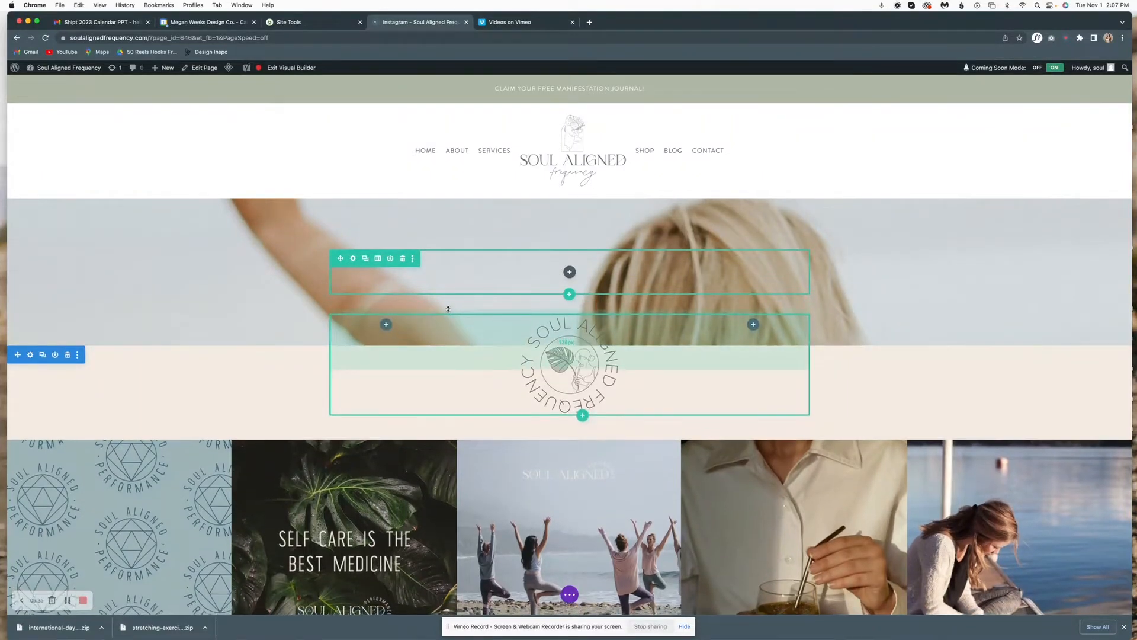
pyautogui.moveTo(1131, 637)
pyautogui.mouseDown()
pyautogui.moveTo(652, 546)
pyautogui.moveTo(380, 569)
pyautogui.moveTo(786, 560)
pyautogui.moveTo(1089, 592)
pyautogui.moveTo(1135, 637)
pyautogui.mouseUp()
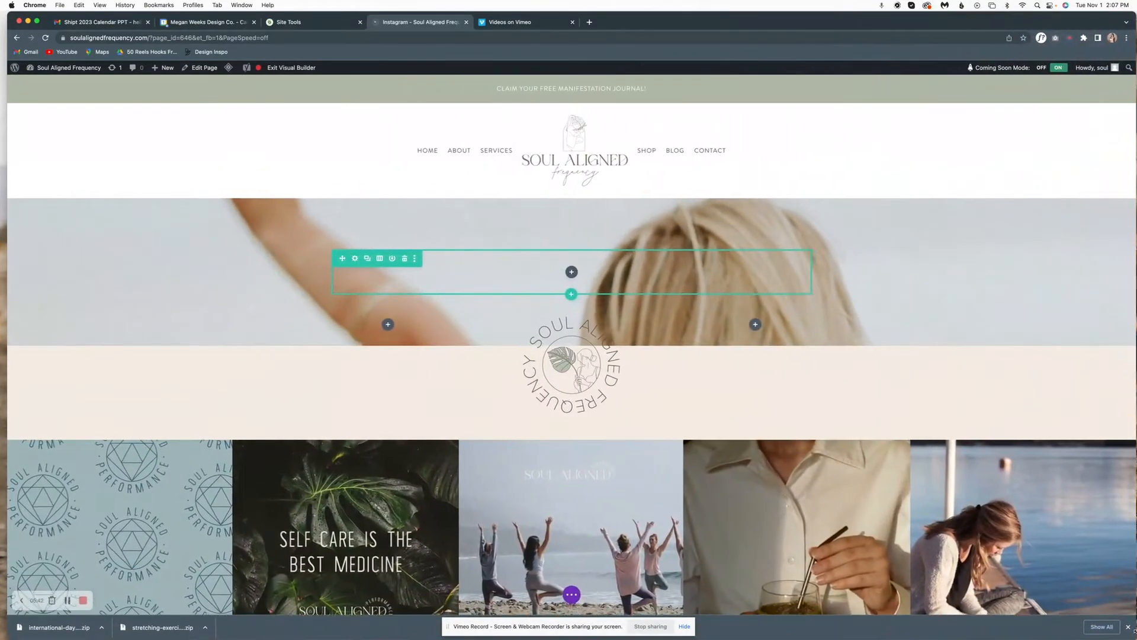
# Display the page in phone view and check how the logo overlaps the photo at that size.
pyautogui.click(571, 594)
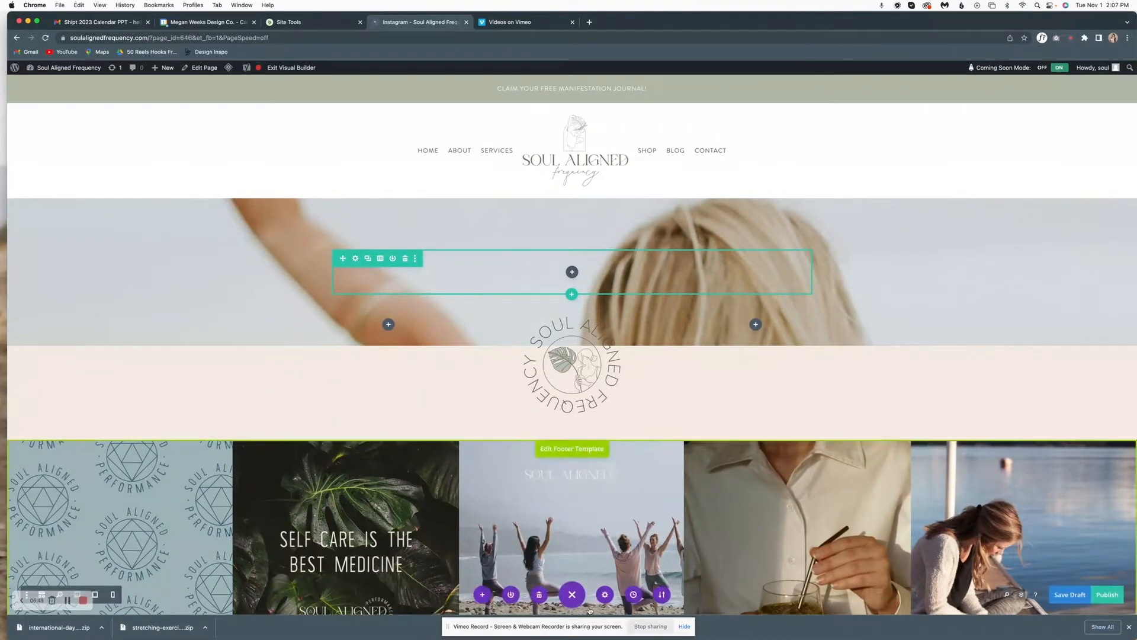
pyautogui.click(111, 594)
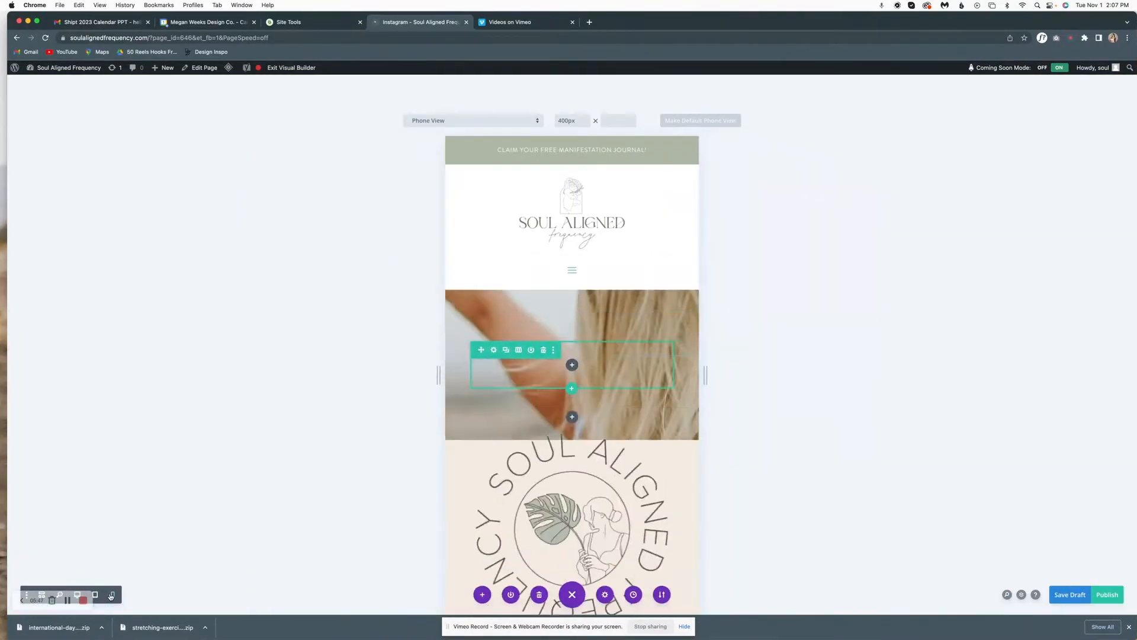
pyautogui.scroll(-10, 553, 472)
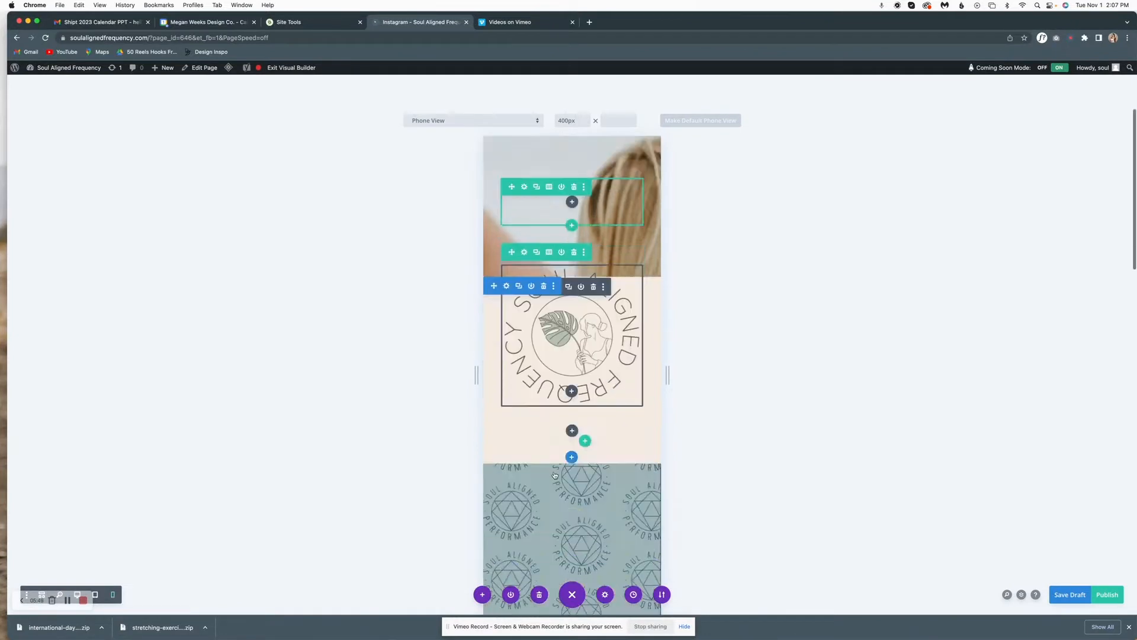
pyautogui.scroll(8, 563, 459)
pyautogui.moveTo(527, 431)
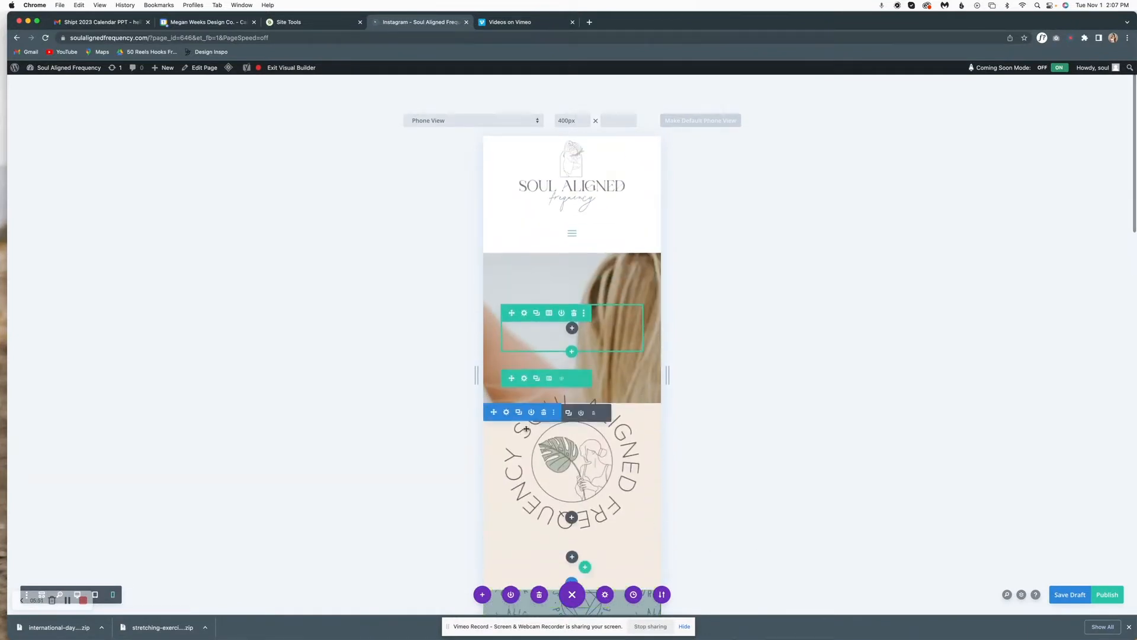
# Enable responsive values for the logo image's width, reduce the phone width, and accept the image settings.
pyautogui.click(566, 436)
pyautogui.click(841, 291)
pyautogui.click(819, 368)
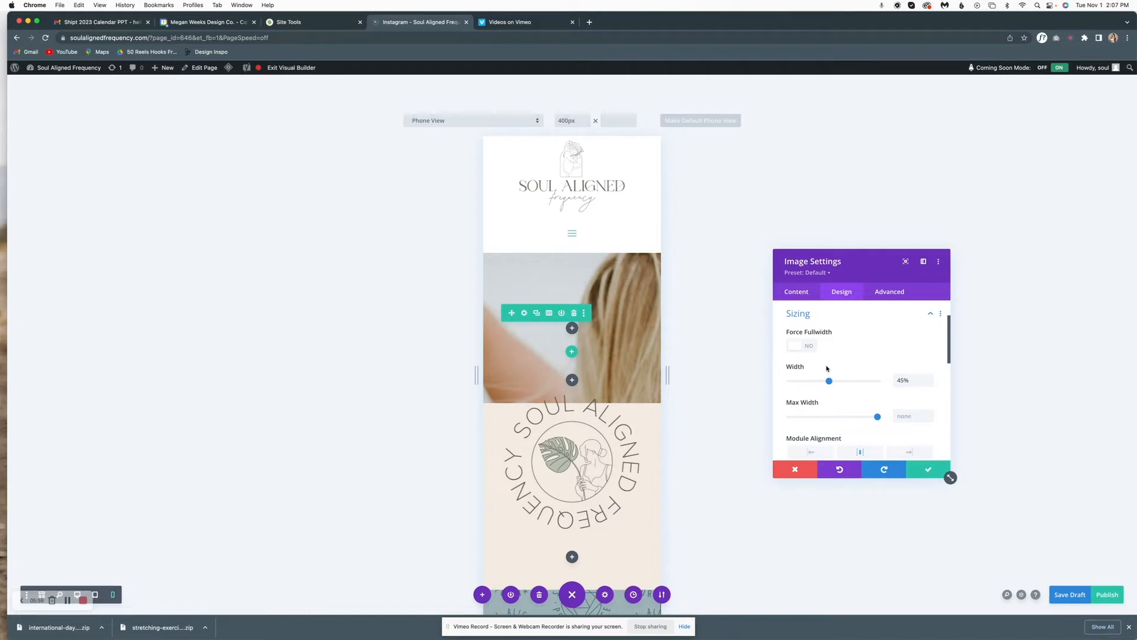
pyautogui.scroll(-2, 801, 360)
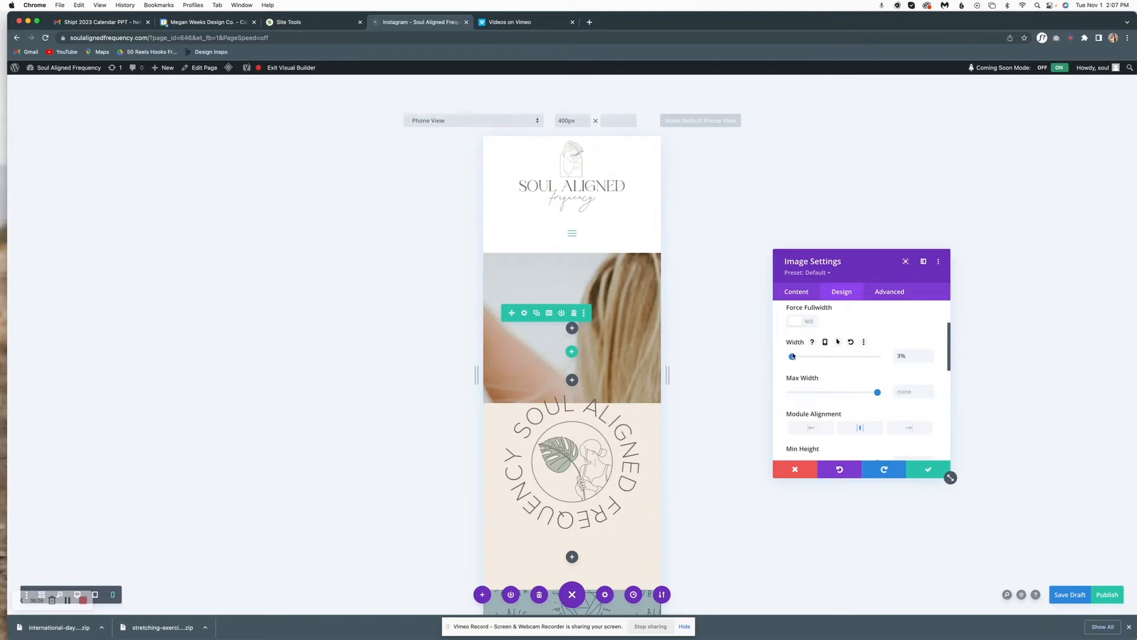
pyautogui.click(824, 343)
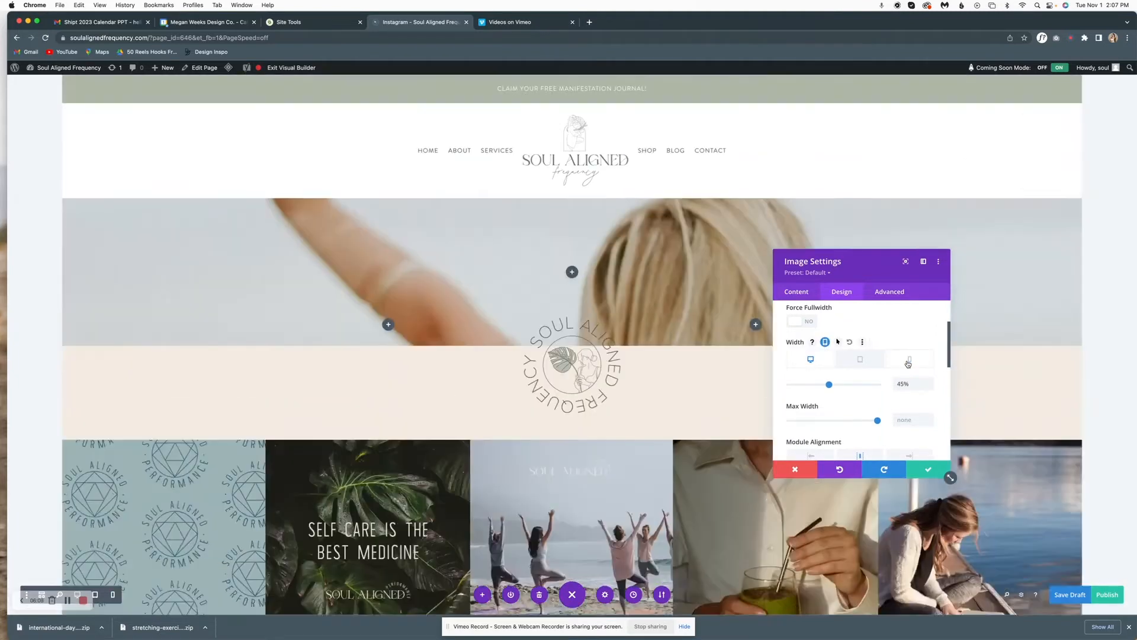
pyautogui.click(908, 364)
pyautogui.moveTo(877, 385); pyautogui.dragTo(843, 389)
pyautogui.click(930, 470)
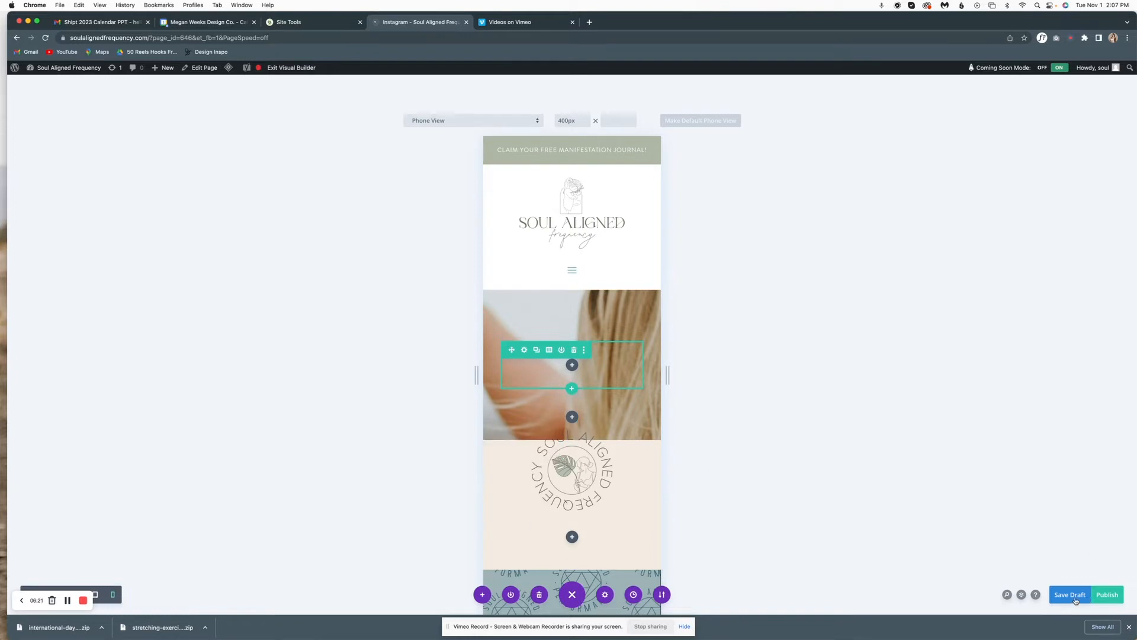
# Save the page as a draft and display it in tablet view to check the logo.
pyautogui.click(1069, 595)
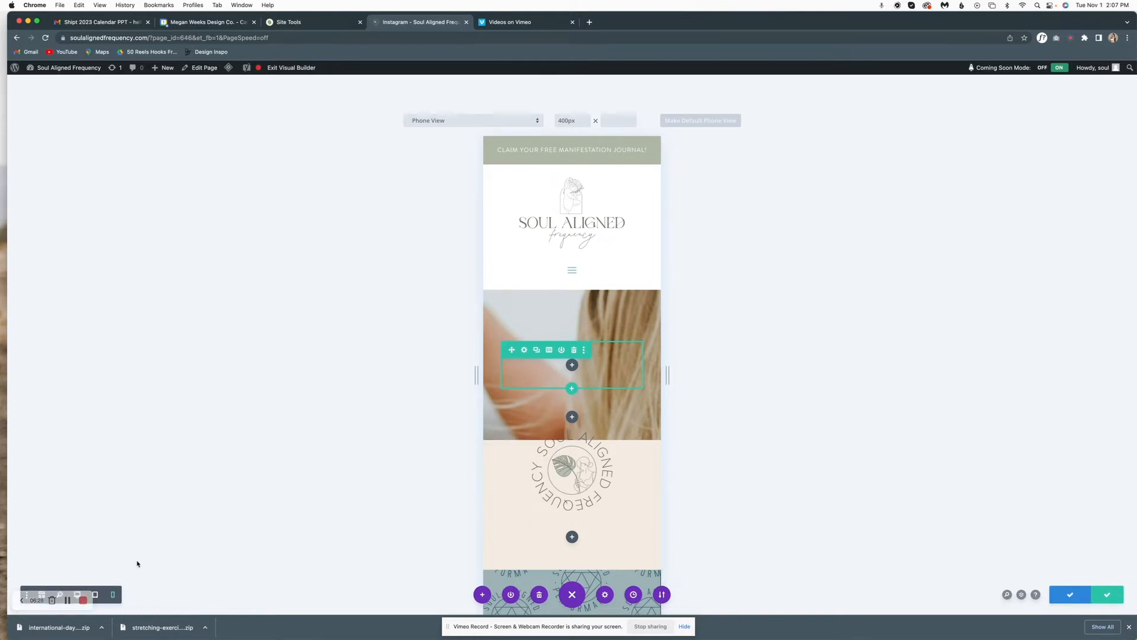
pyautogui.click(96, 595)
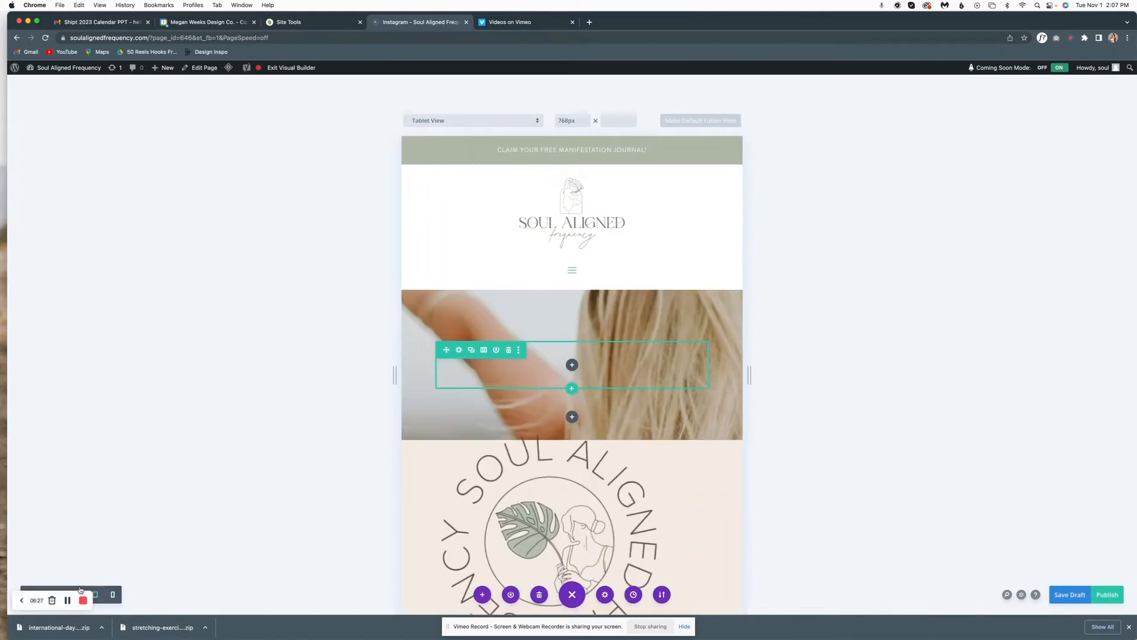
# Return to desktop view and insert a regular section below the logo with a two-column row, two-fifths and three-fifths wide.
pyautogui.click(81, 589)
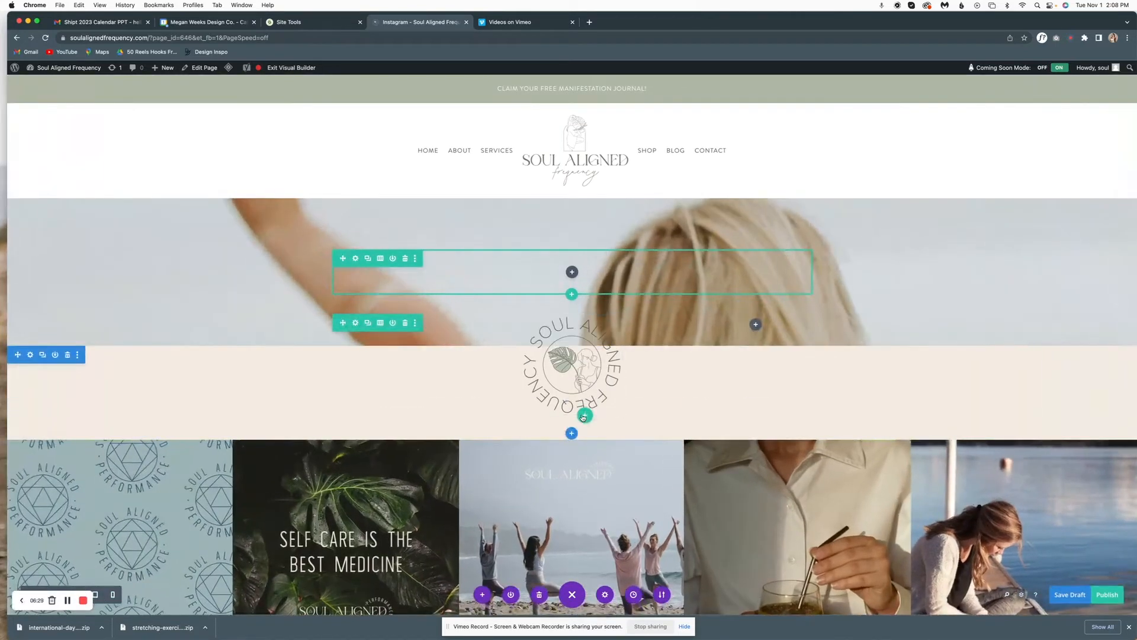
pyautogui.click(572, 434)
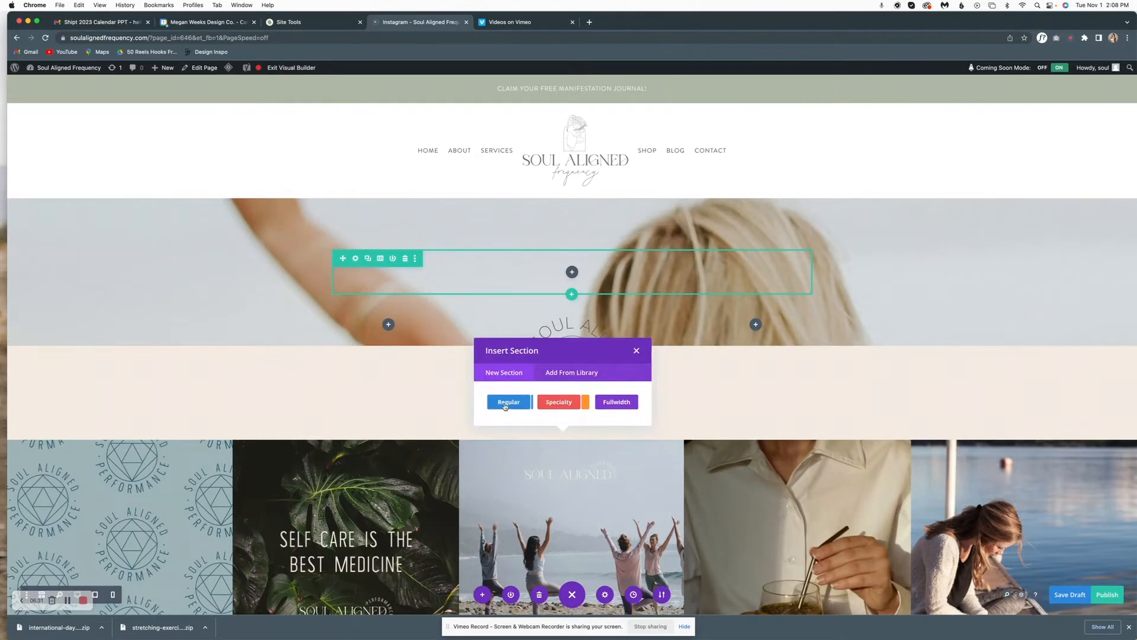
pyautogui.click(638, 353)
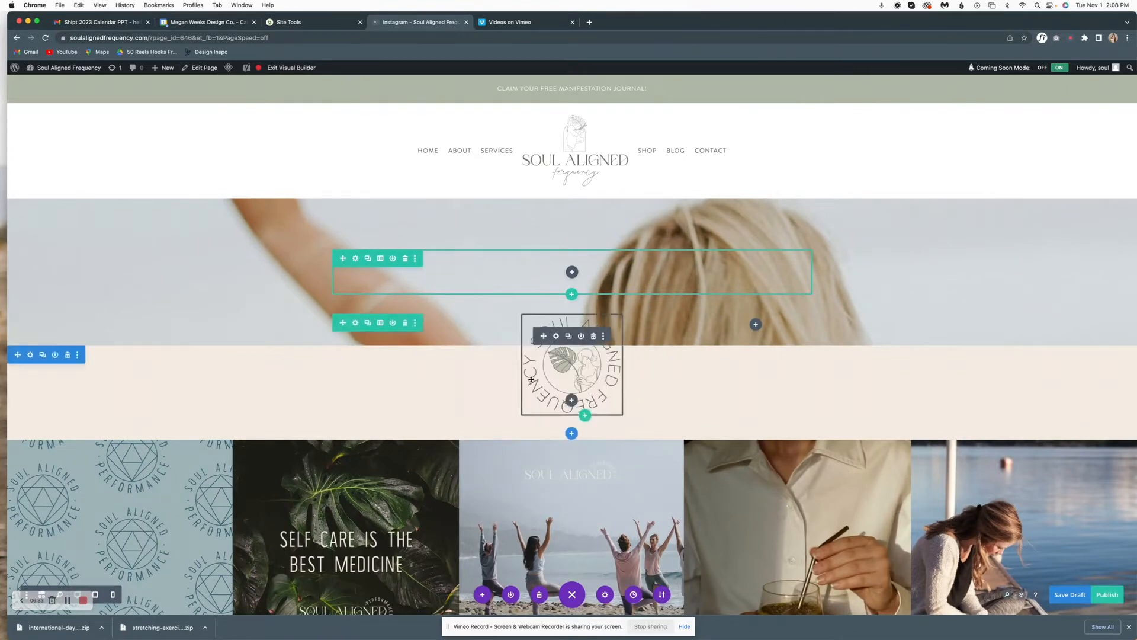
pyautogui.click(572, 434)
pyautogui.click(509, 402)
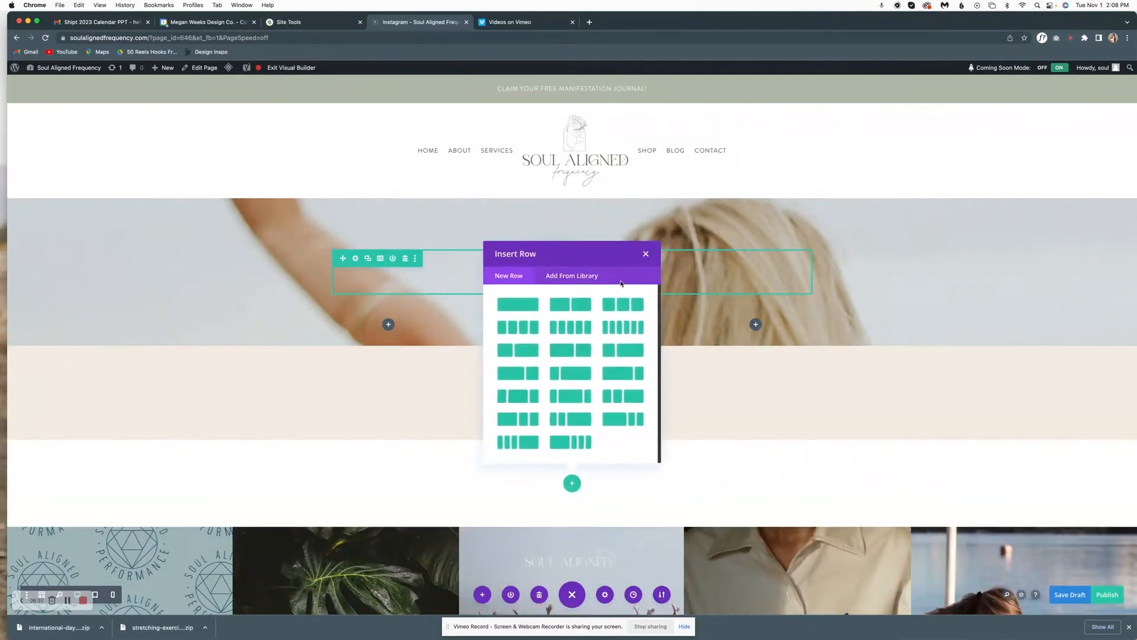
pyautogui.click(518, 350)
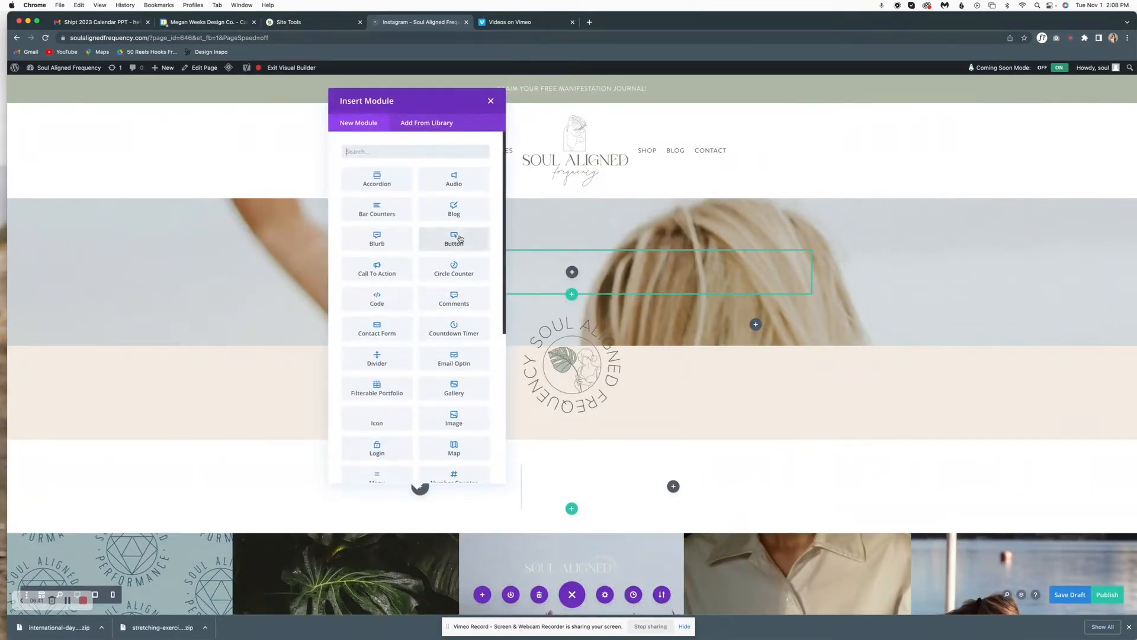
# Add a text module with the default placeholder content to the new row's narrower column.
pyautogui.click(441, 148)
pyautogui.write('tex')
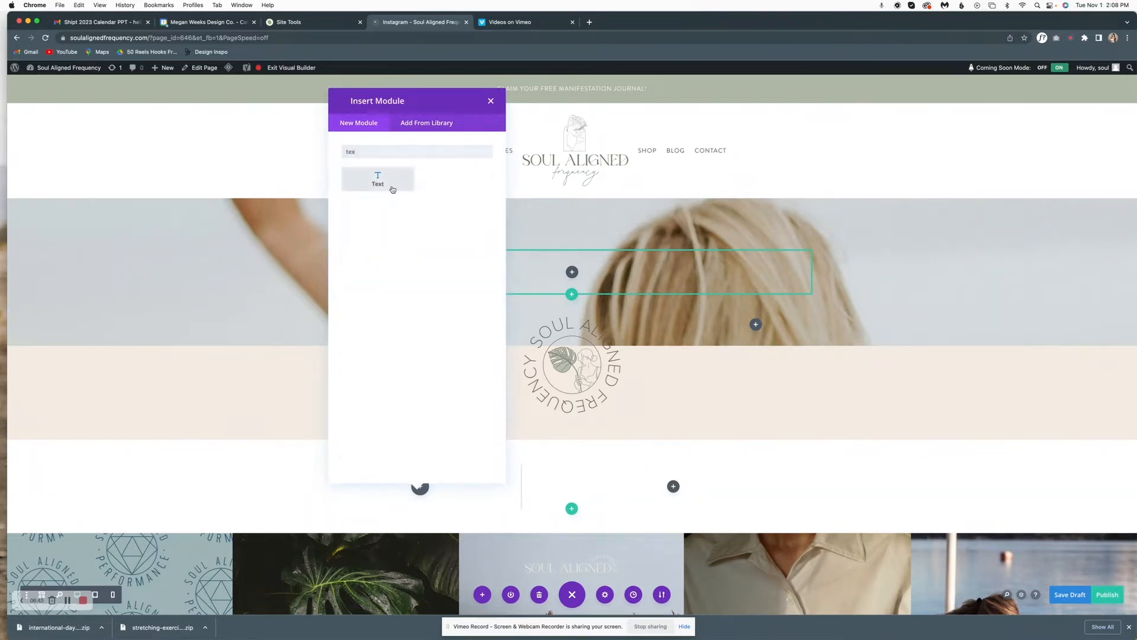
pyautogui.click(392, 189)
pyautogui.tripleClick(892, 438)
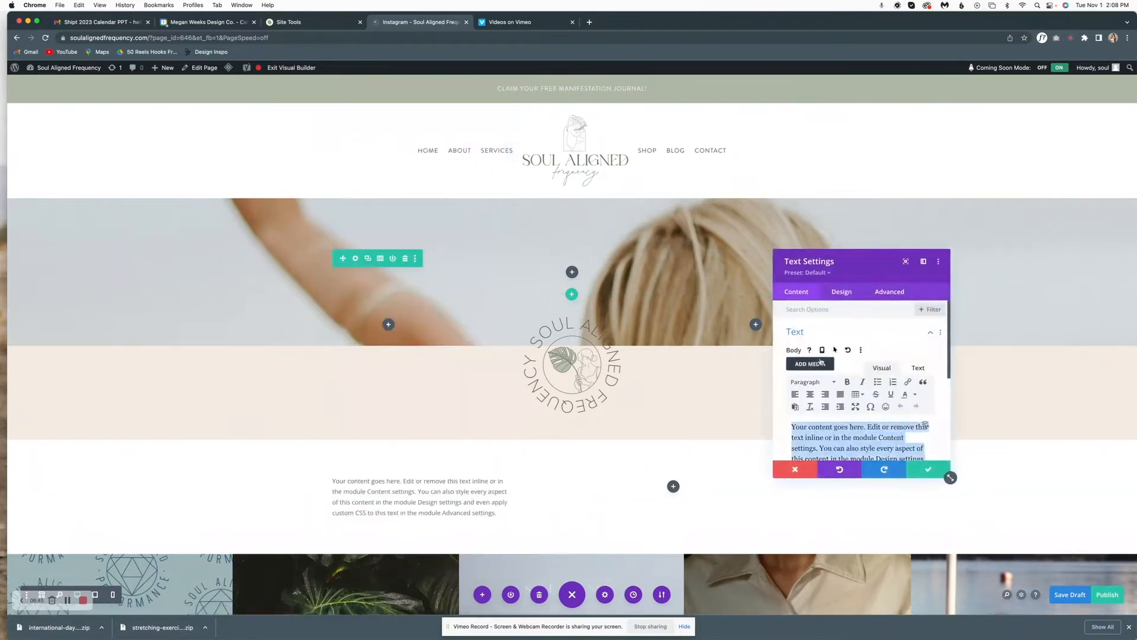
pyautogui.click(928, 469)
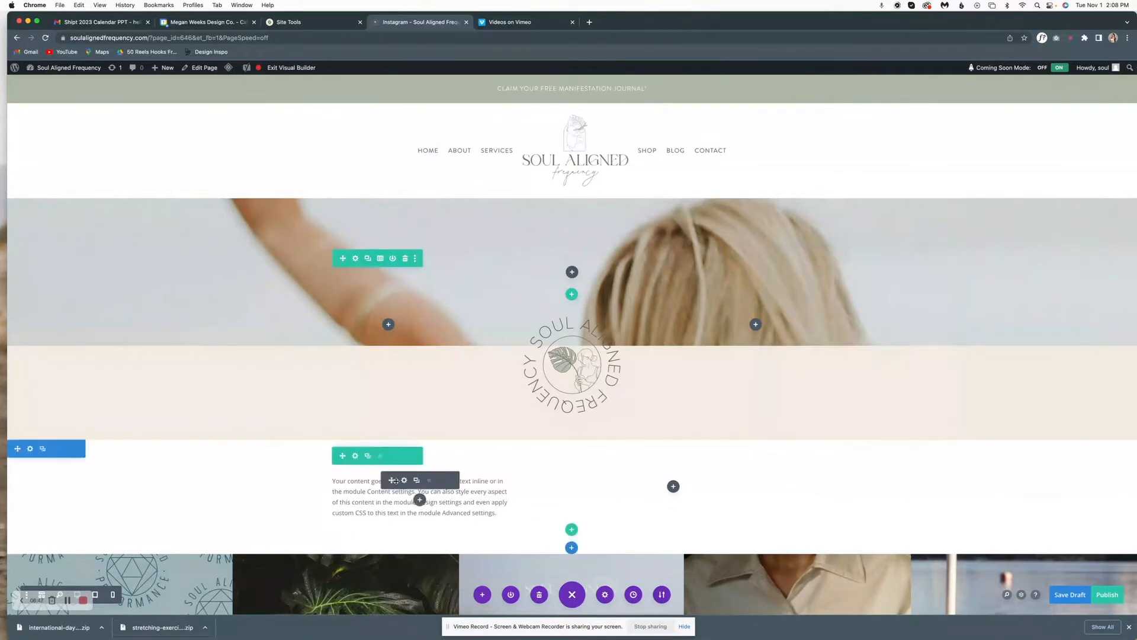
# Add an image module to the wider column and choose the photo of the round mirror with green leaves from the media library.
pyautogui.click(673, 487)
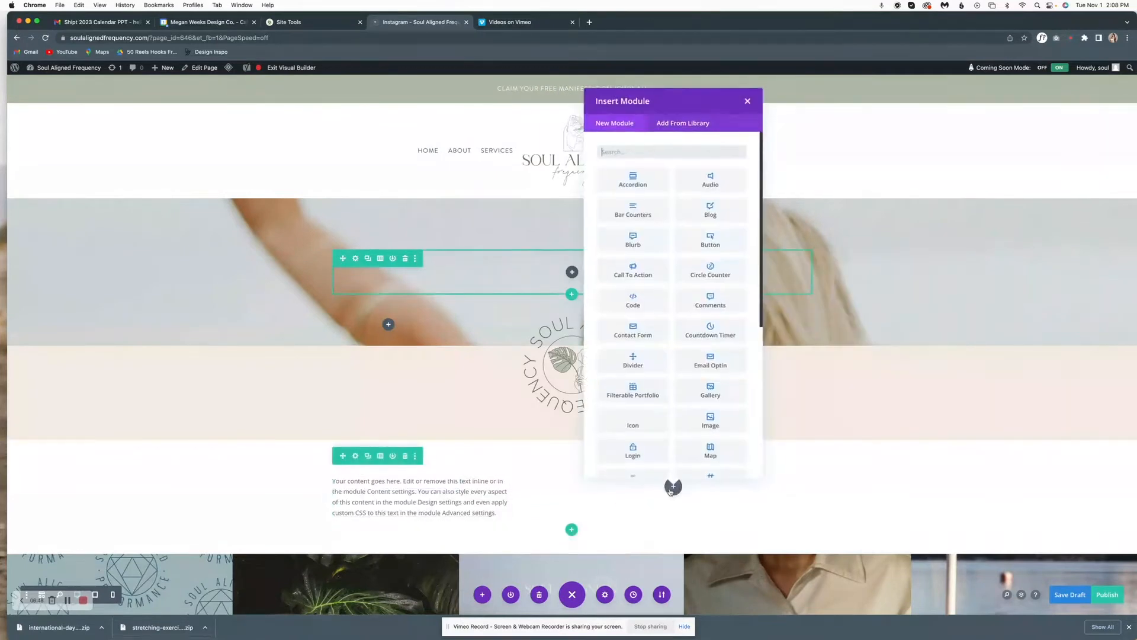
pyautogui.write('image')
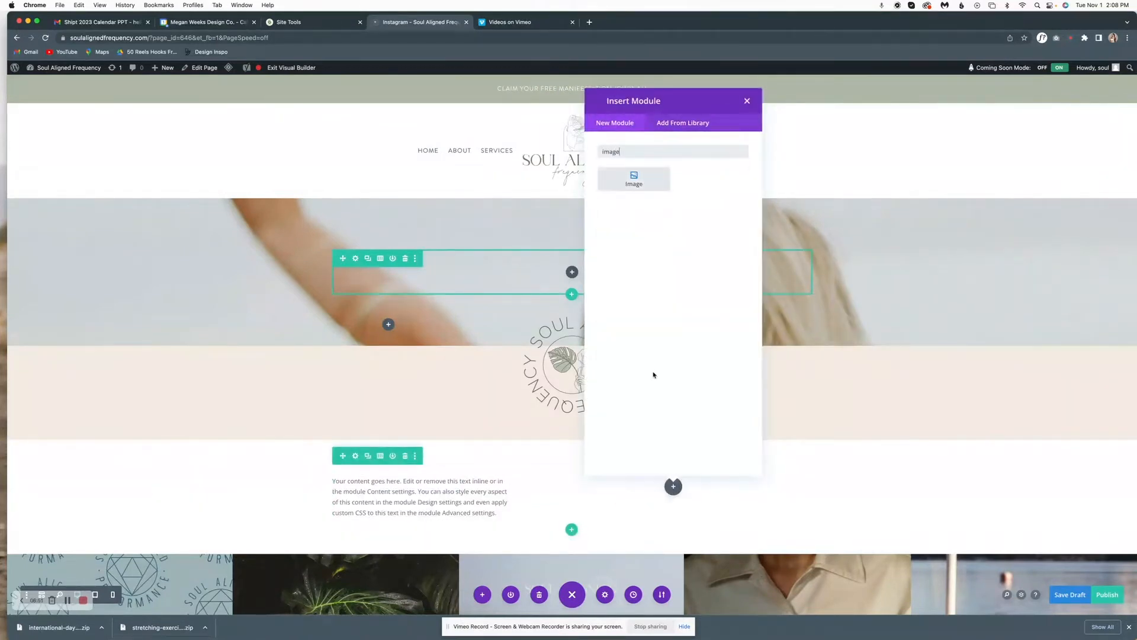
pyautogui.click(634, 179)
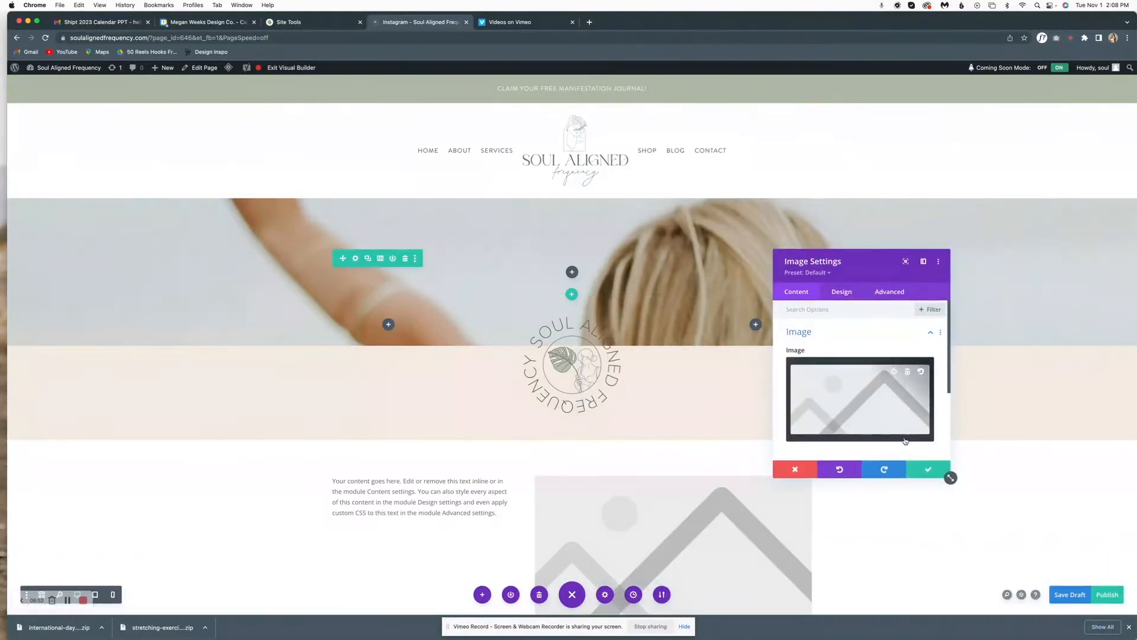
pyautogui.click(887, 428)
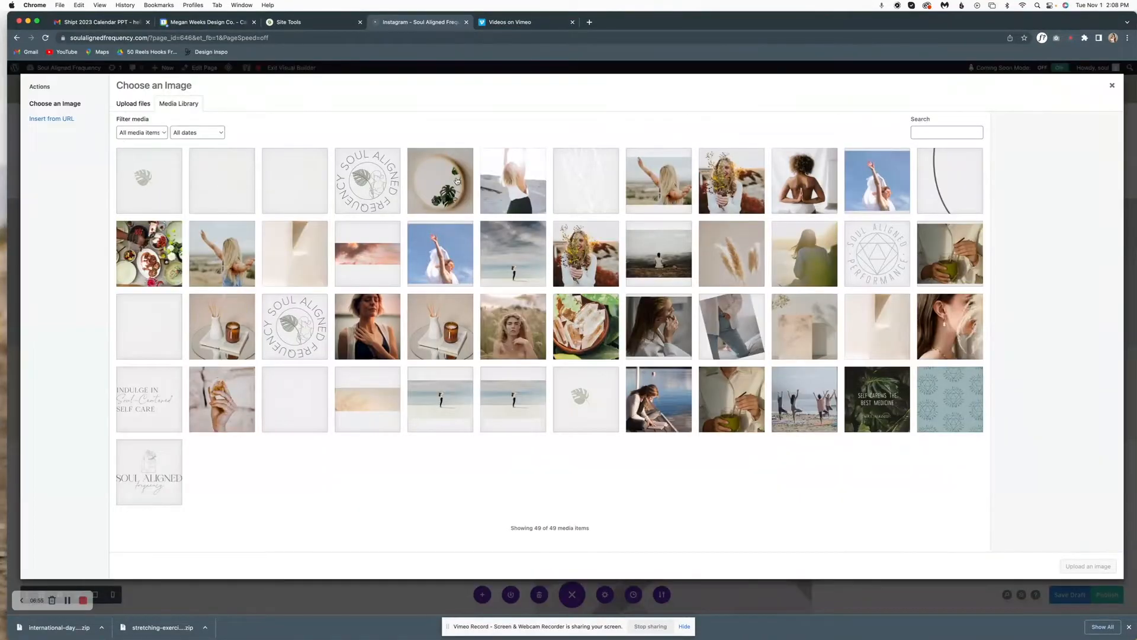
pyautogui.click(453, 182)
pyautogui.click(1087, 566)
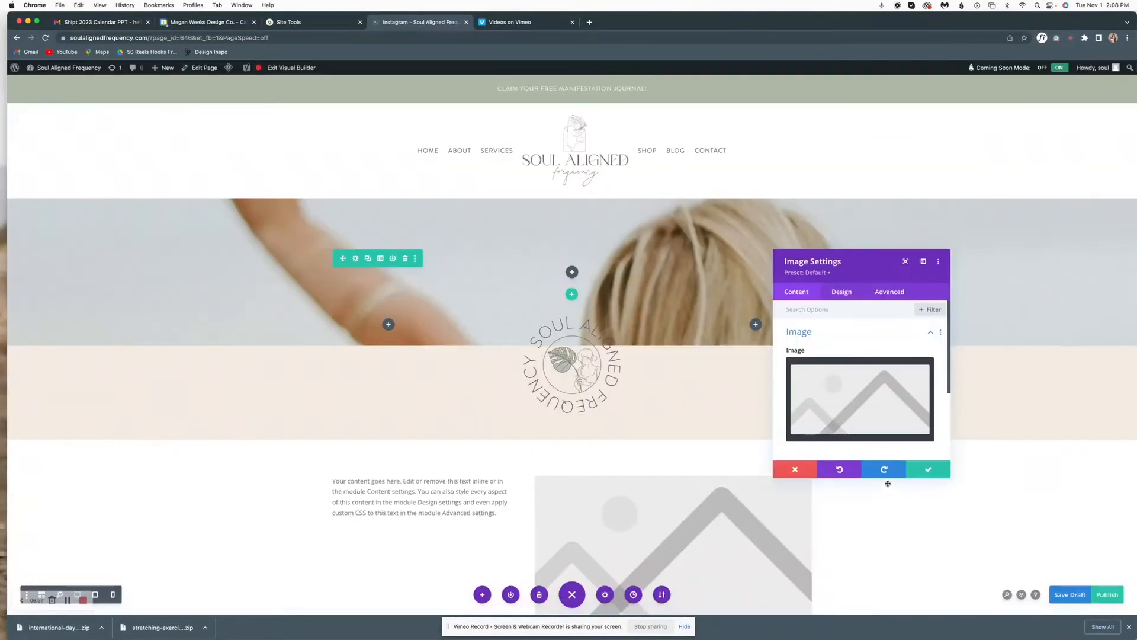
# Reduce the mirror image's width to about 70% of its column and accept the image settings.
pyautogui.click(840, 291)
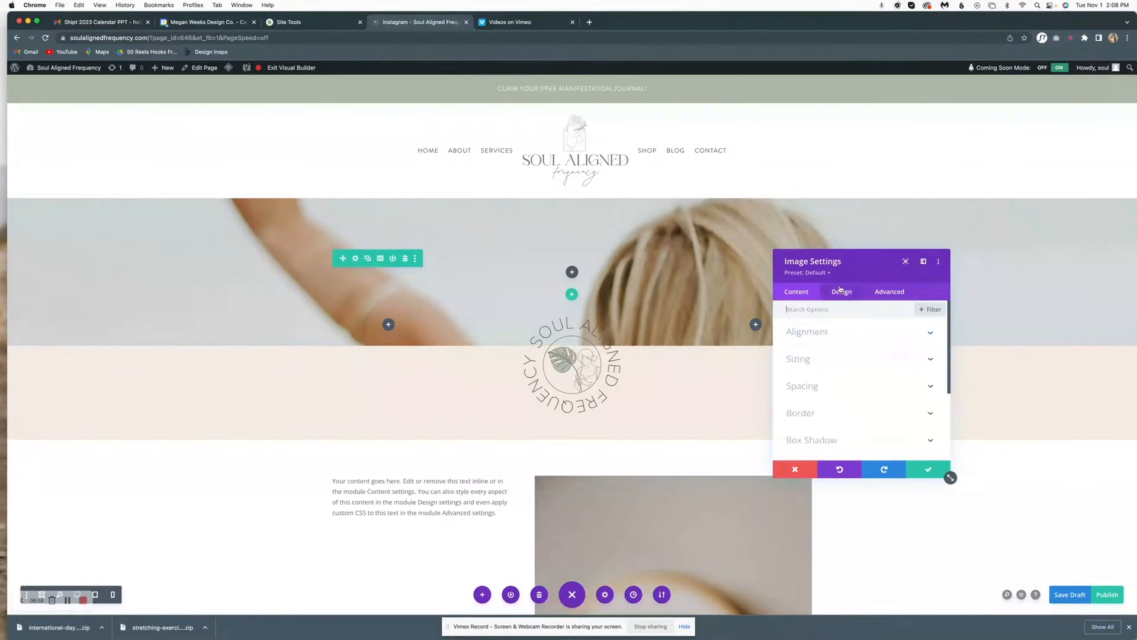
pyautogui.click(809, 360)
pyautogui.moveTo(876, 382); pyautogui.dragTo(851, 384)
pyautogui.click(933, 469)
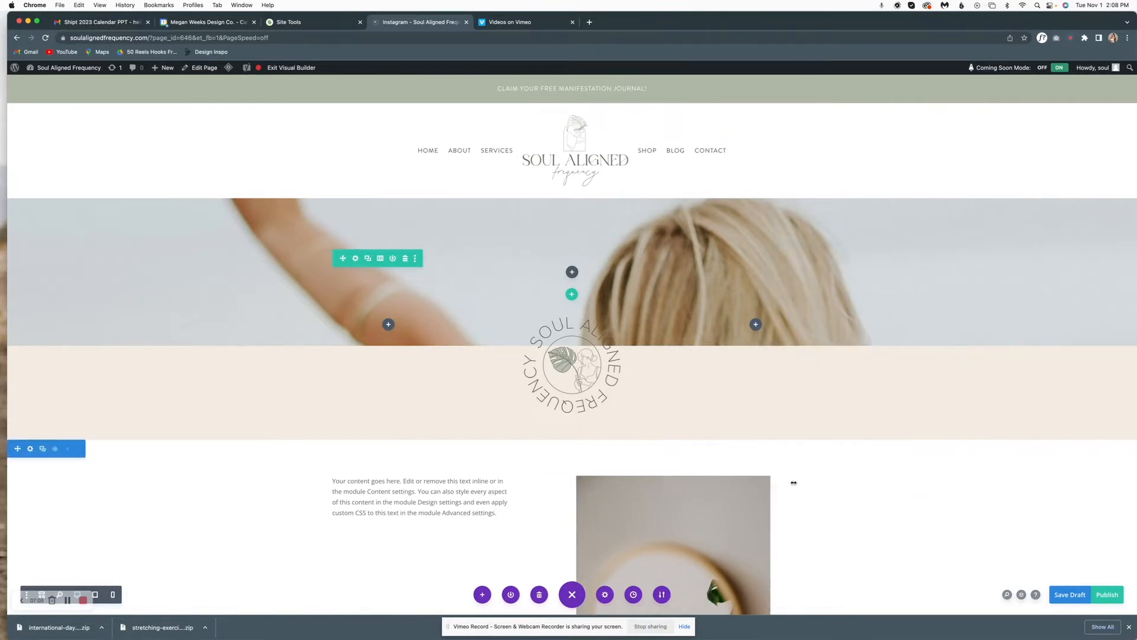
pyautogui.scroll(-10, 805, 480)
pyautogui.scroll(5, 786, 482)
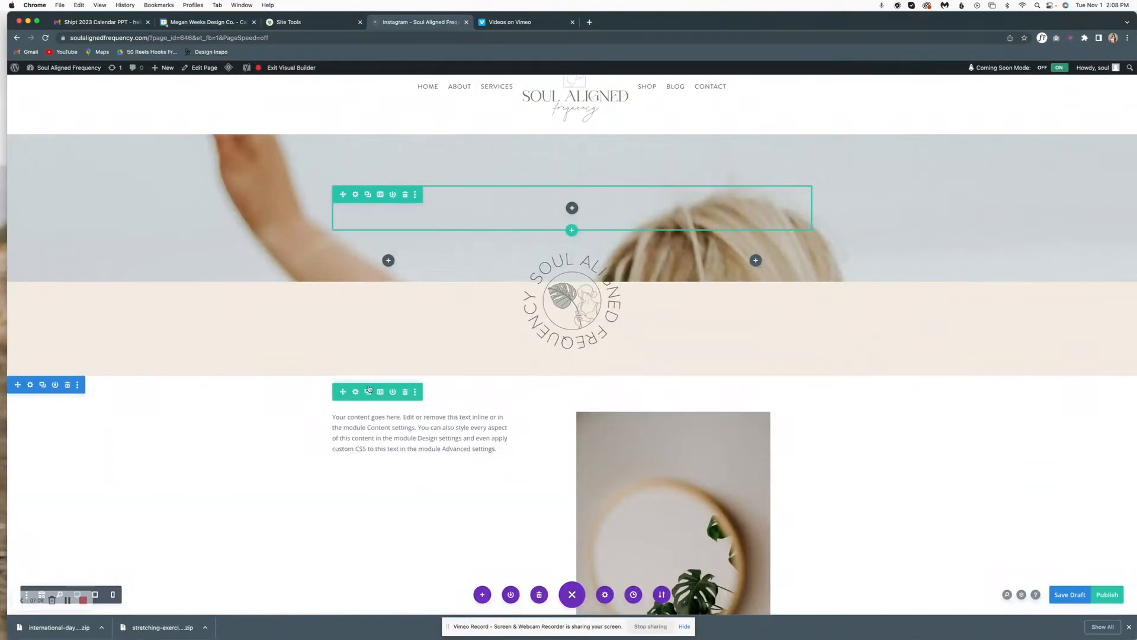
# Replace the text module's placeholder content with four lines reading "- link".
pyautogui.click(404, 416)
pyautogui.tripleClick(887, 437)
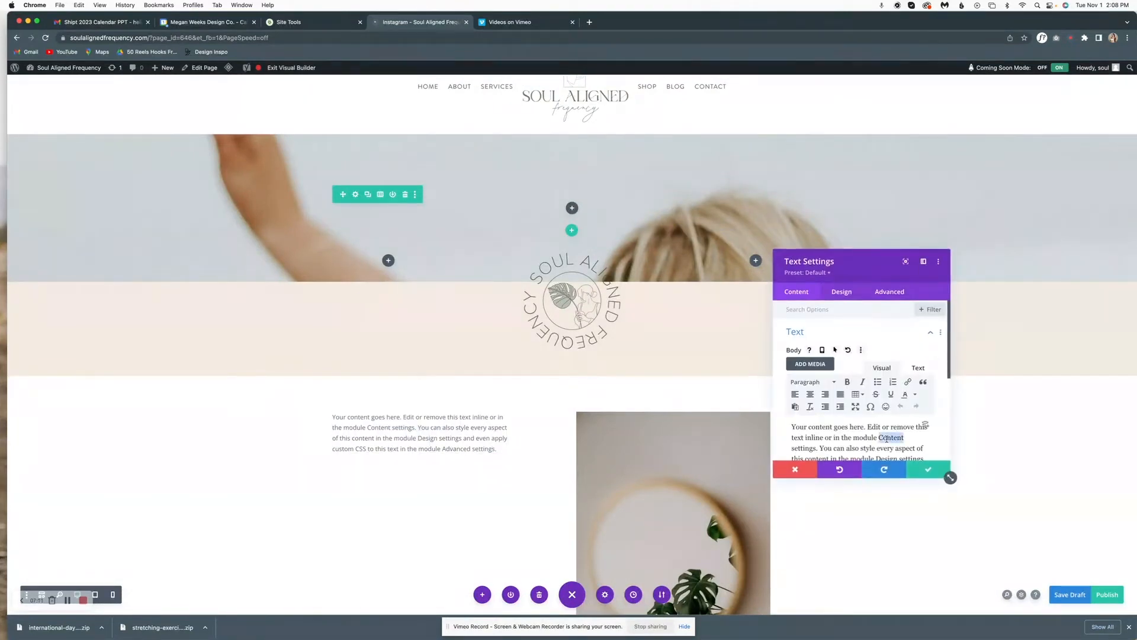
pyautogui.write('Lin')
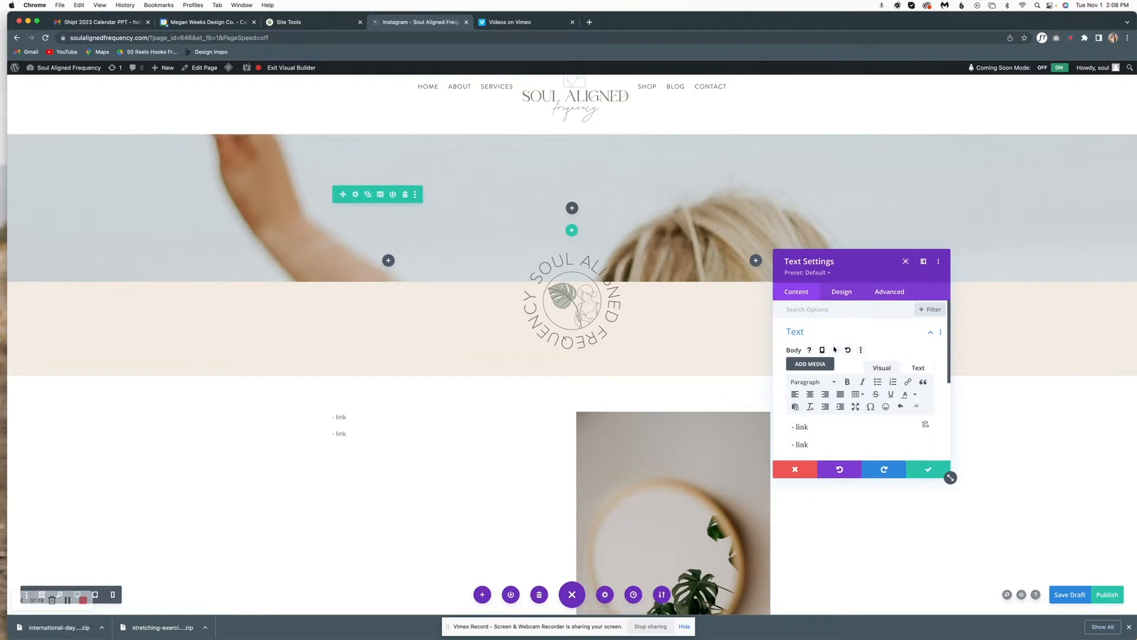
pyautogui.press('Return')
pyautogui.write('- link')
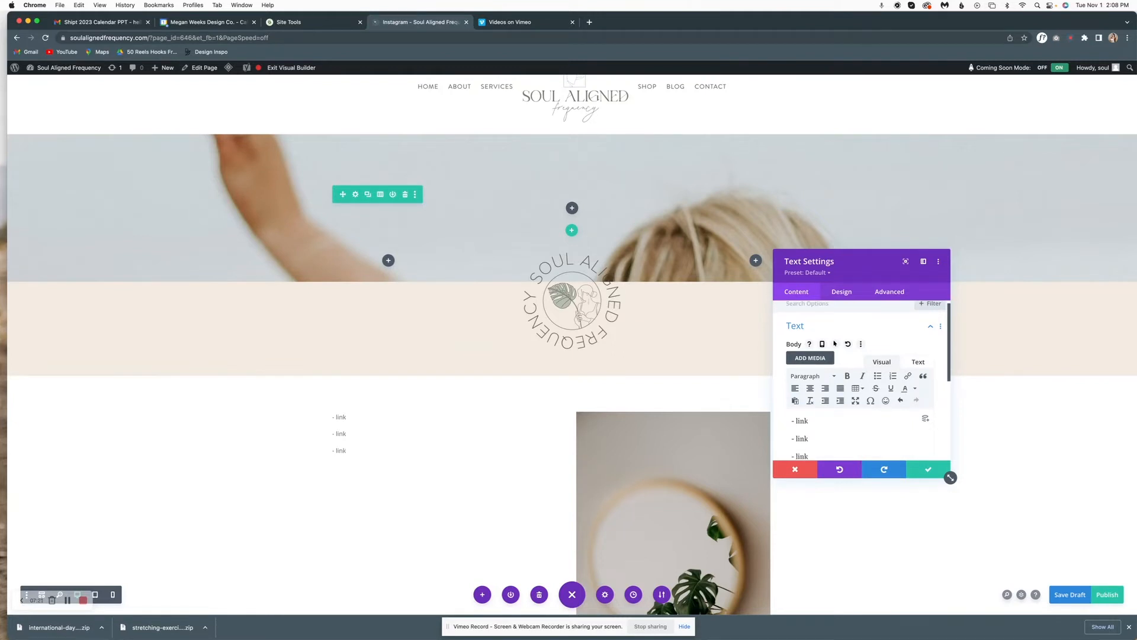
pyautogui.press('Return')
pyautogui.write('- link')
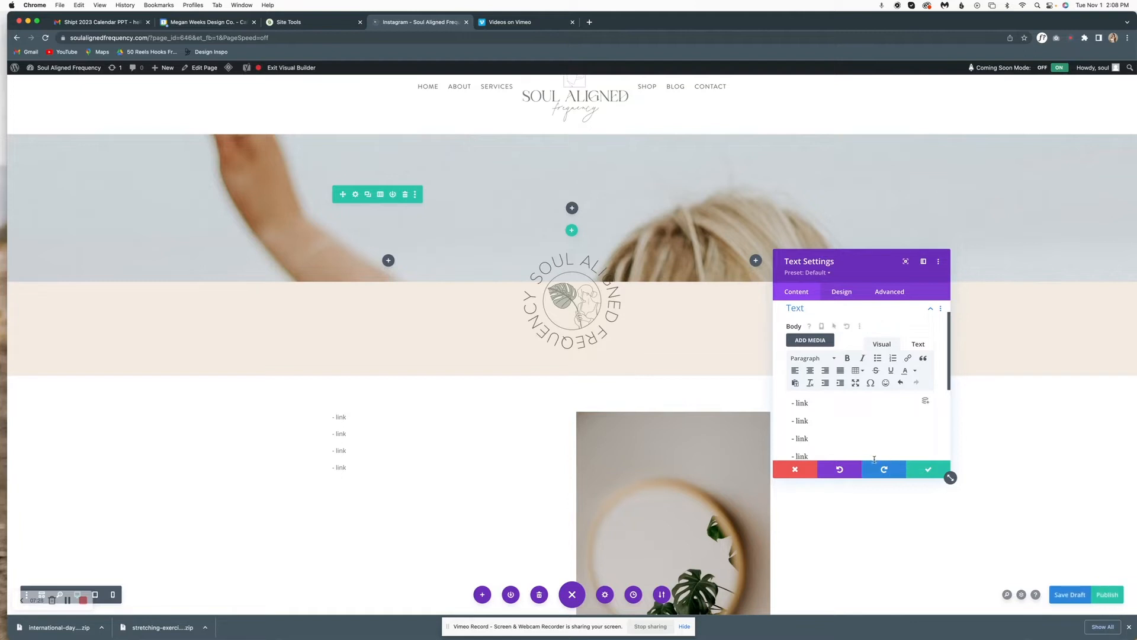
# Set the link list's font to Brandon Medium and its text size to 18px, and accept the text settings.
pyautogui.click(842, 291)
pyautogui.click(813, 333)
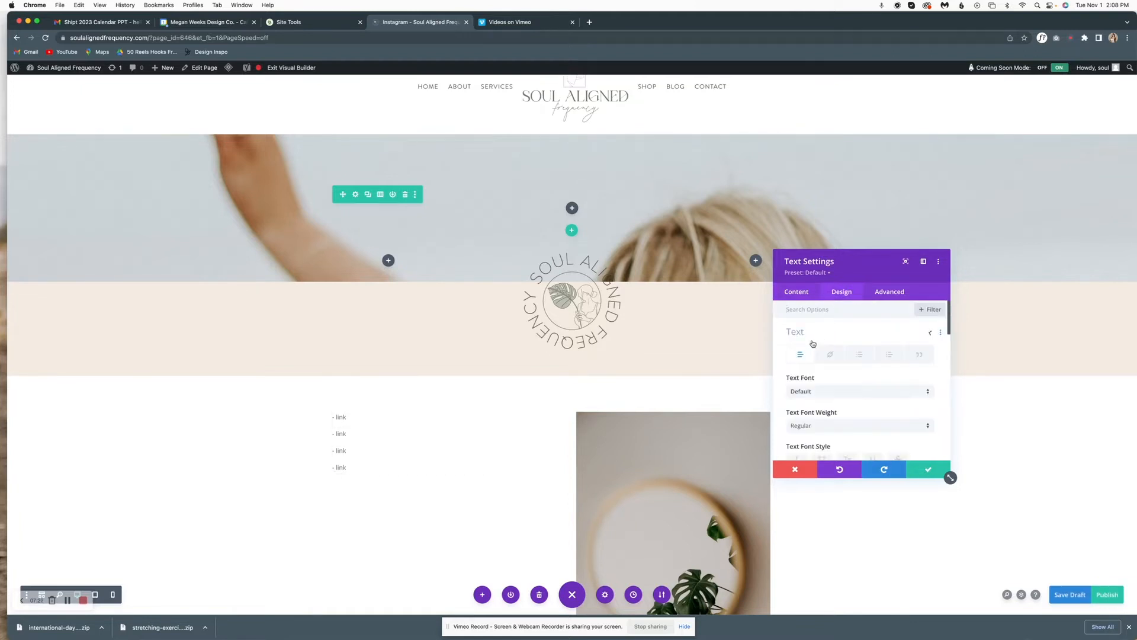
pyautogui.click(826, 393)
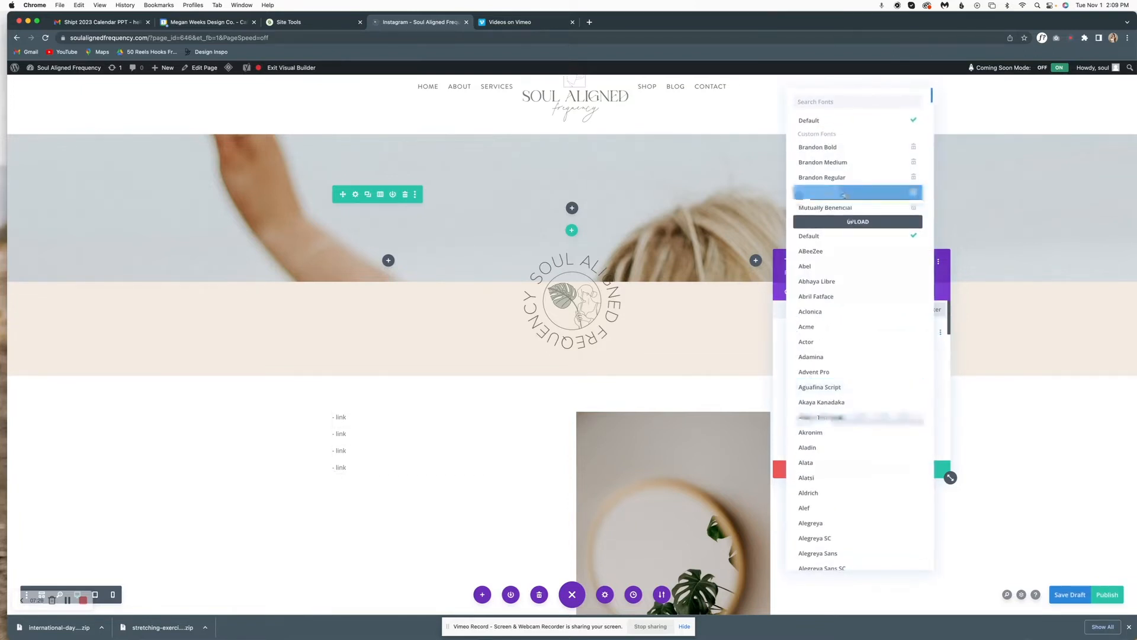
pyautogui.click(838, 161)
pyautogui.scroll(-3, 884, 417)
pyautogui.click(930, 437)
pyautogui.click(930, 437)
pyautogui.click(930, 437)
pyautogui.click(929, 437)
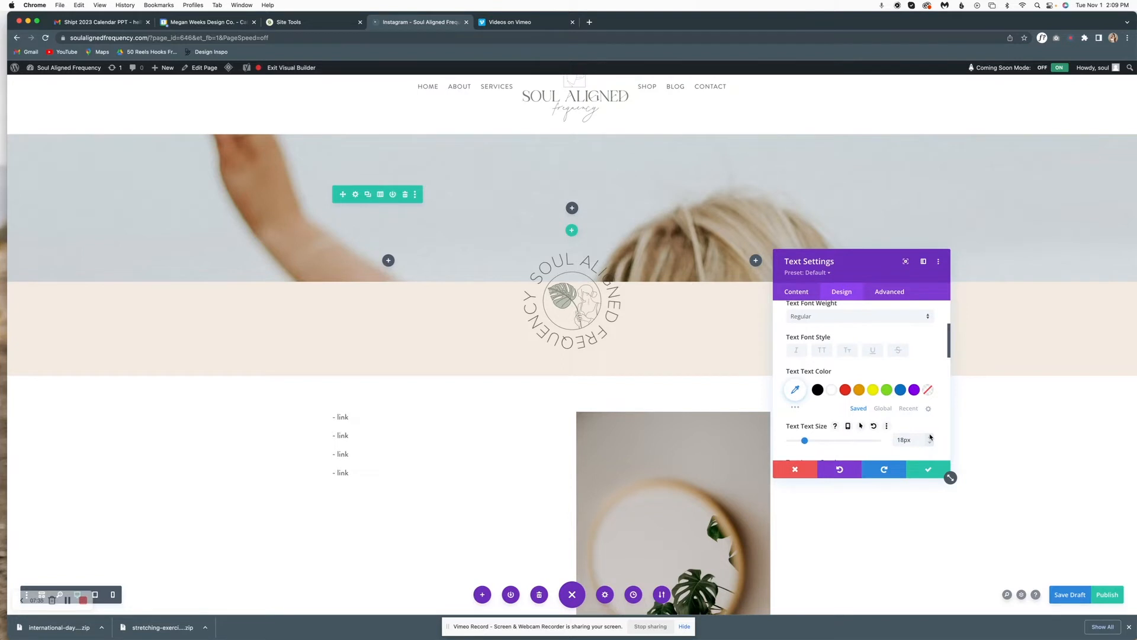
pyautogui.click(928, 470)
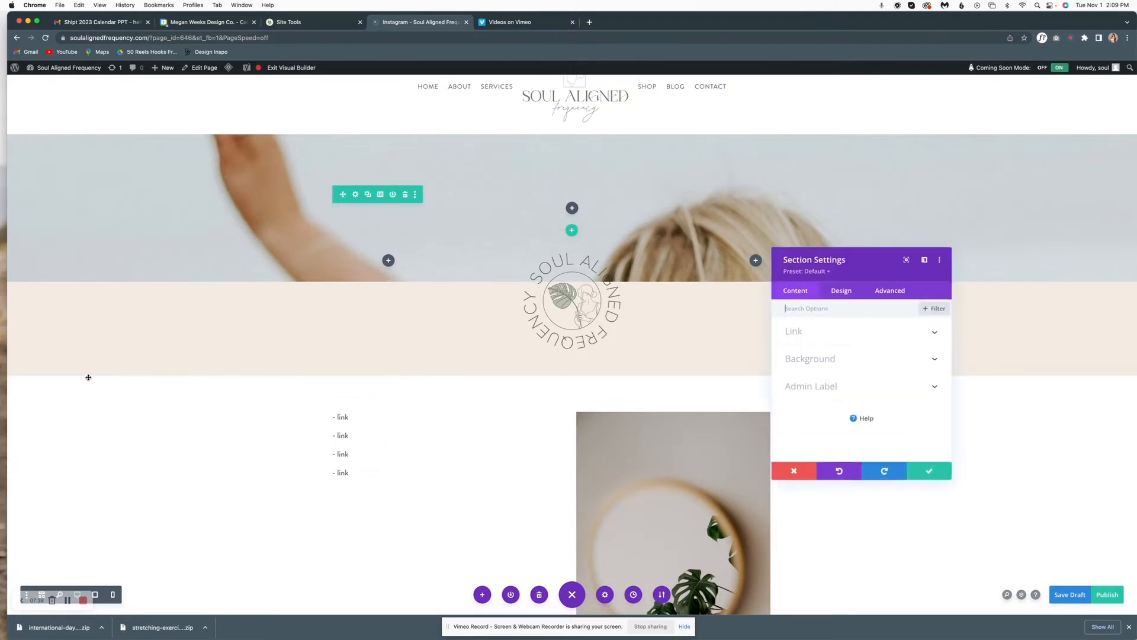
# Apply the recently used beige as the section background color in the page settings, discarding the individual section's settings first.
pyautogui.click(825, 358)
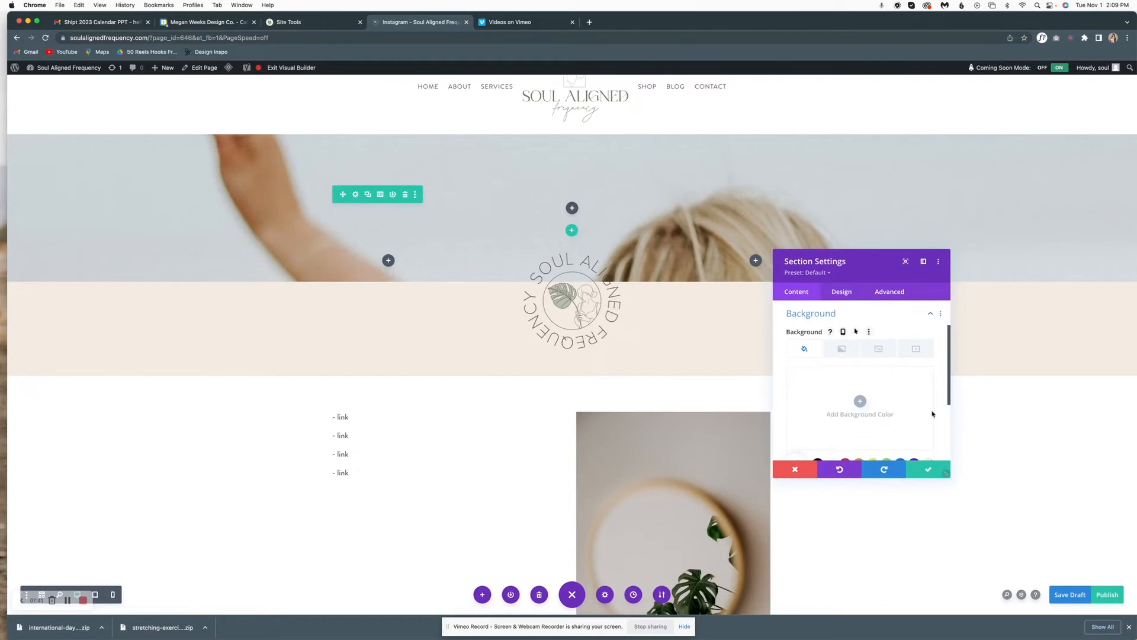
pyautogui.click(794, 469)
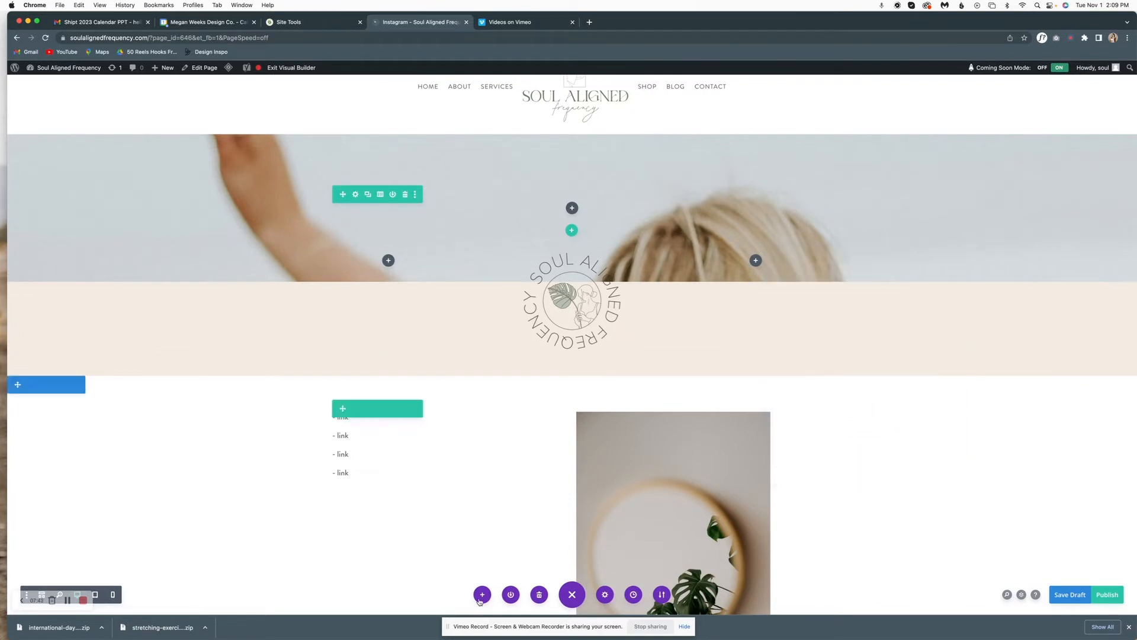
pyautogui.click(604, 594)
pyautogui.scroll(-8, 904, 394)
pyautogui.click(878, 382)
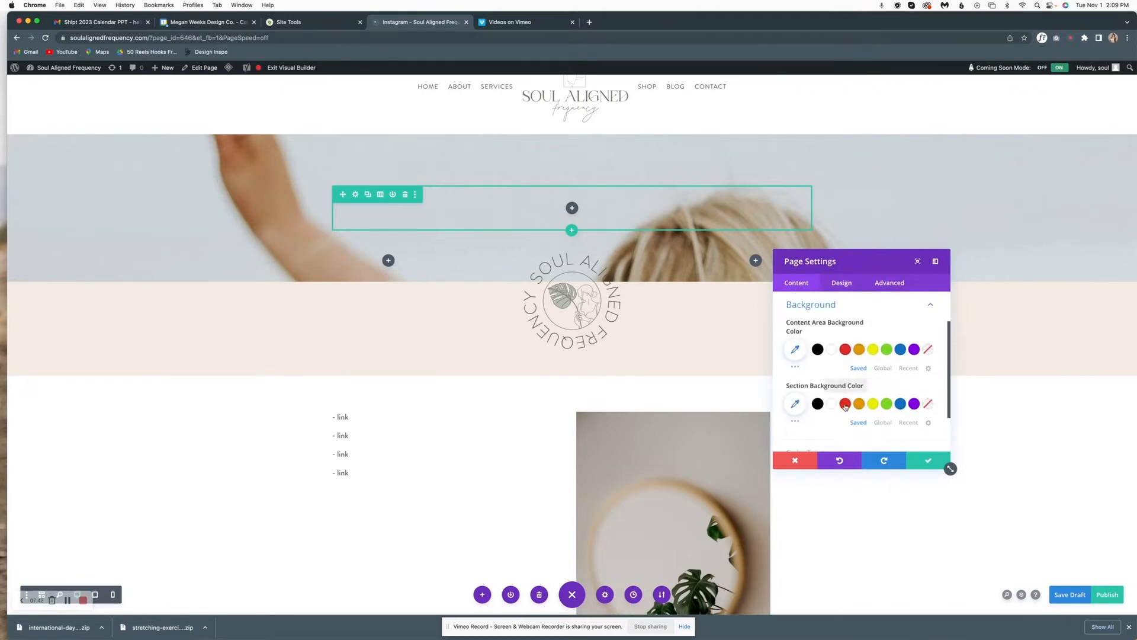
pyautogui.click(917, 424)
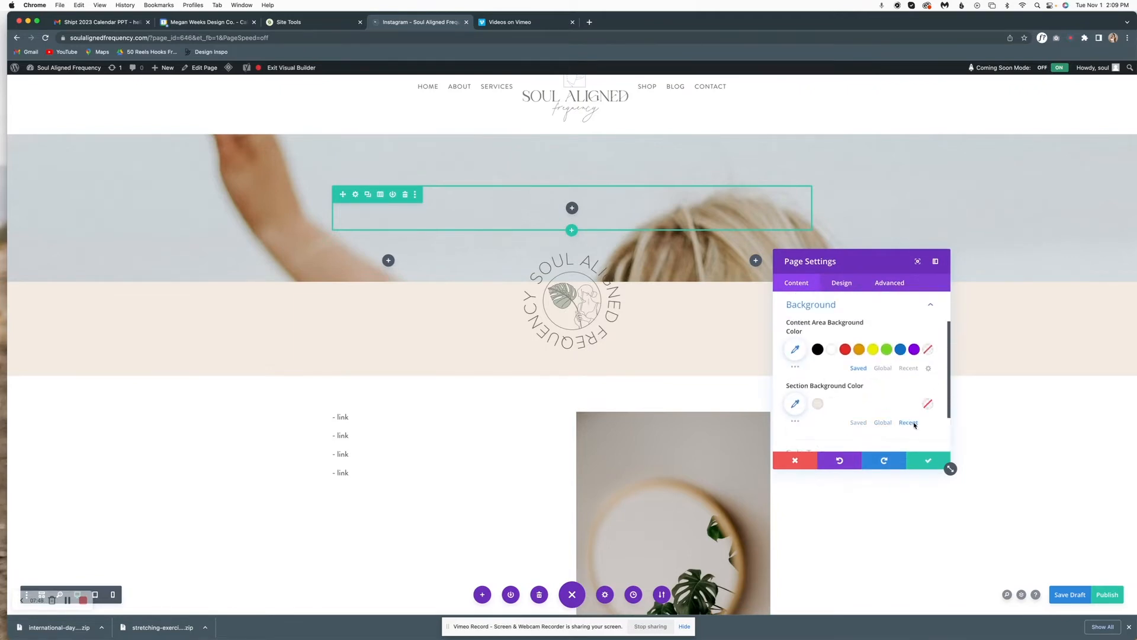
pyautogui.click(818, 404)
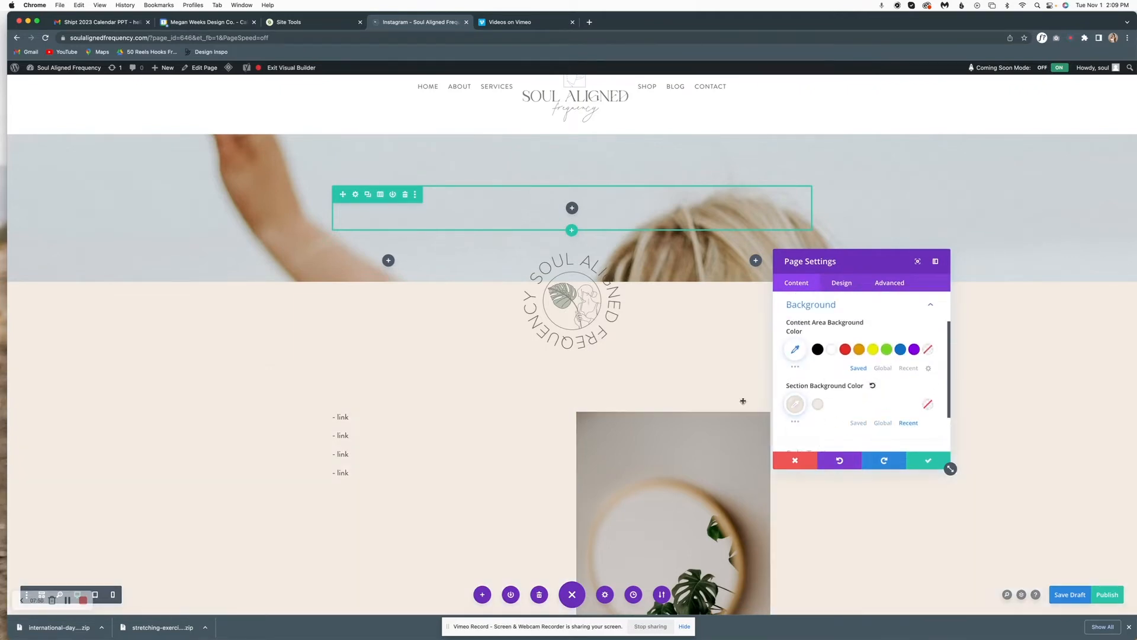
pyautogui.click(923, 460)
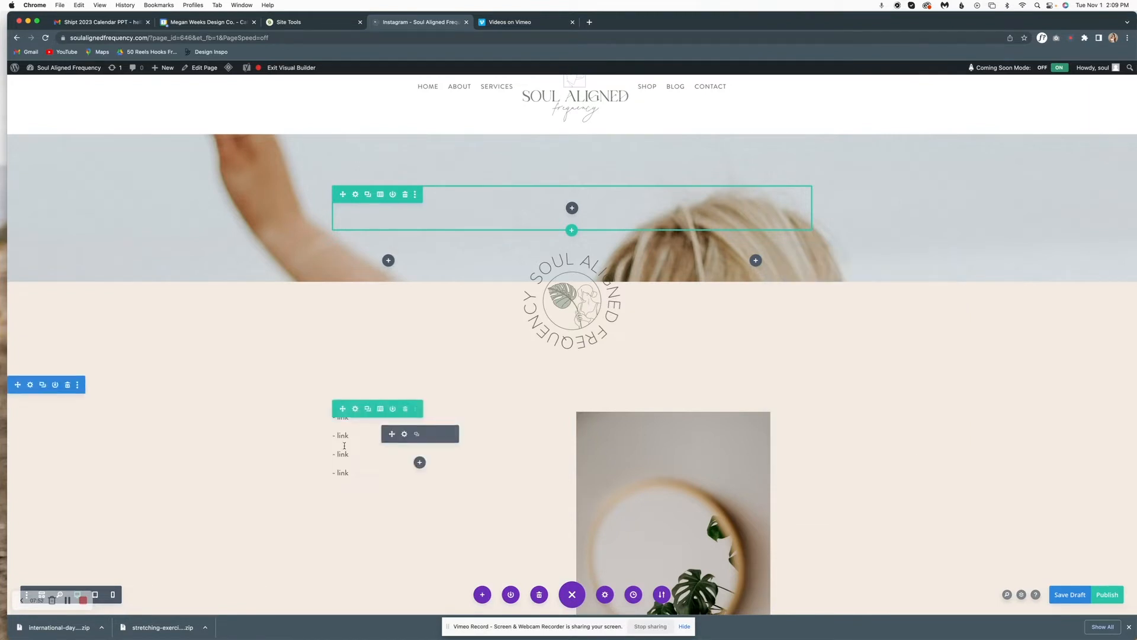
# Publish the Instagram page and exit the Visual Builder.
pyautogui.scroll(-5, 457, 408)
pyautogui.scroll(5, 458, 409)
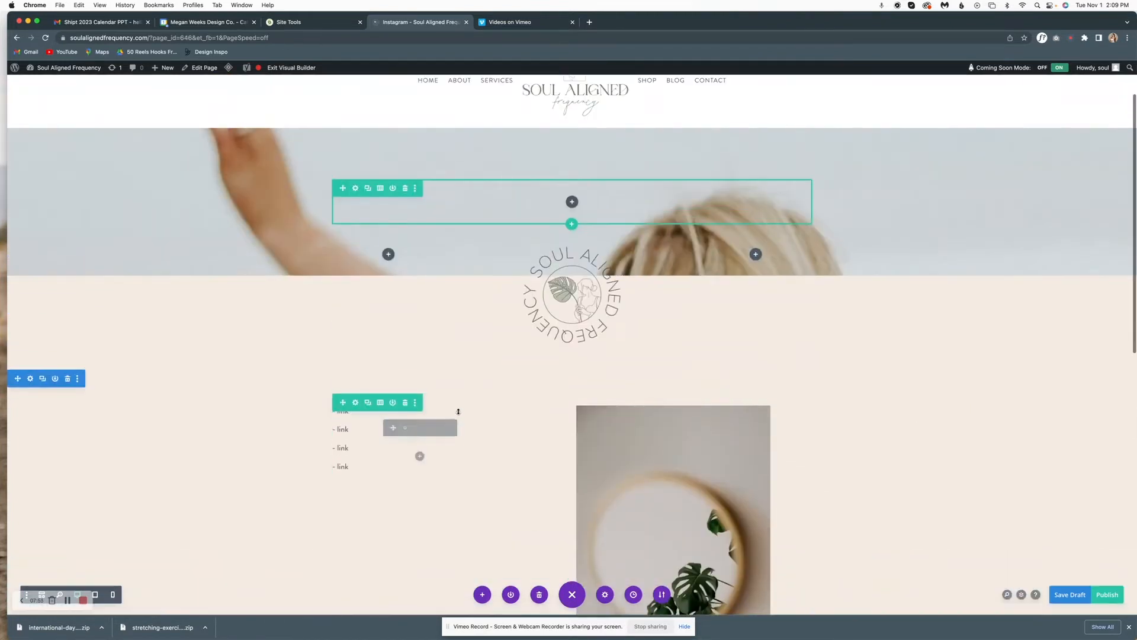
pyautogui.scroll(2, 458, 411)
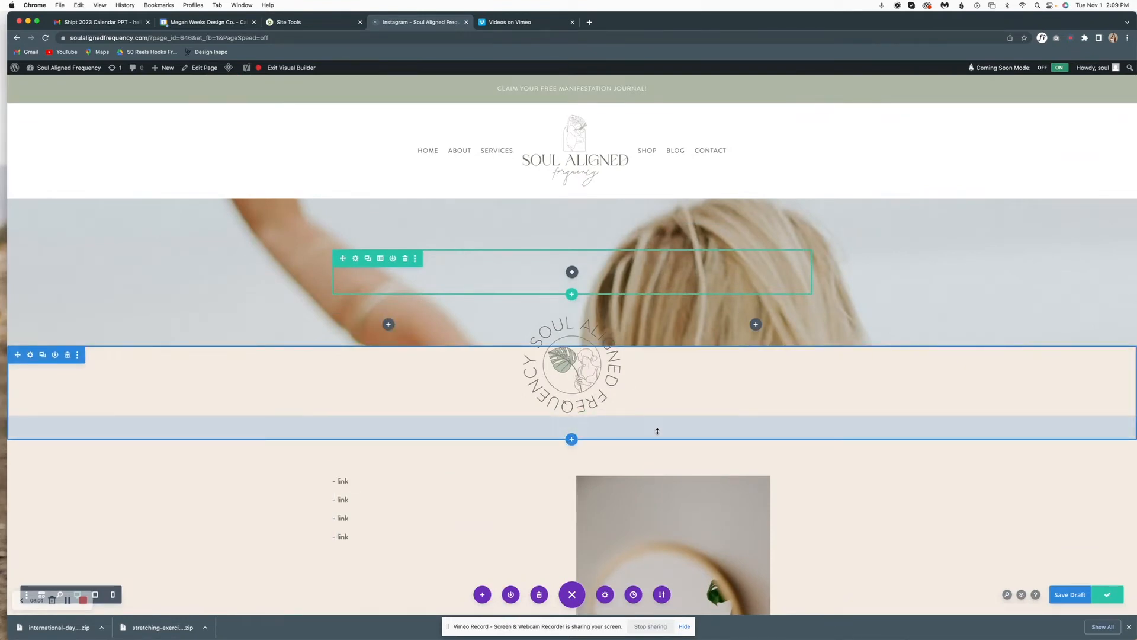
pyautogui.press('super+s')
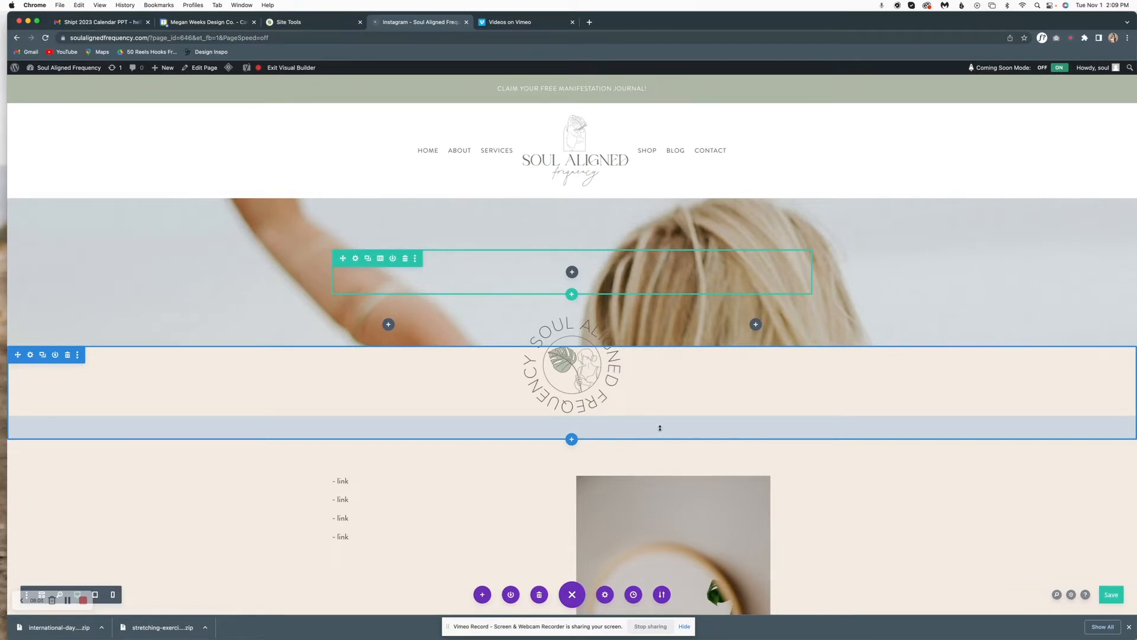
pyautogui.click(286, 68)
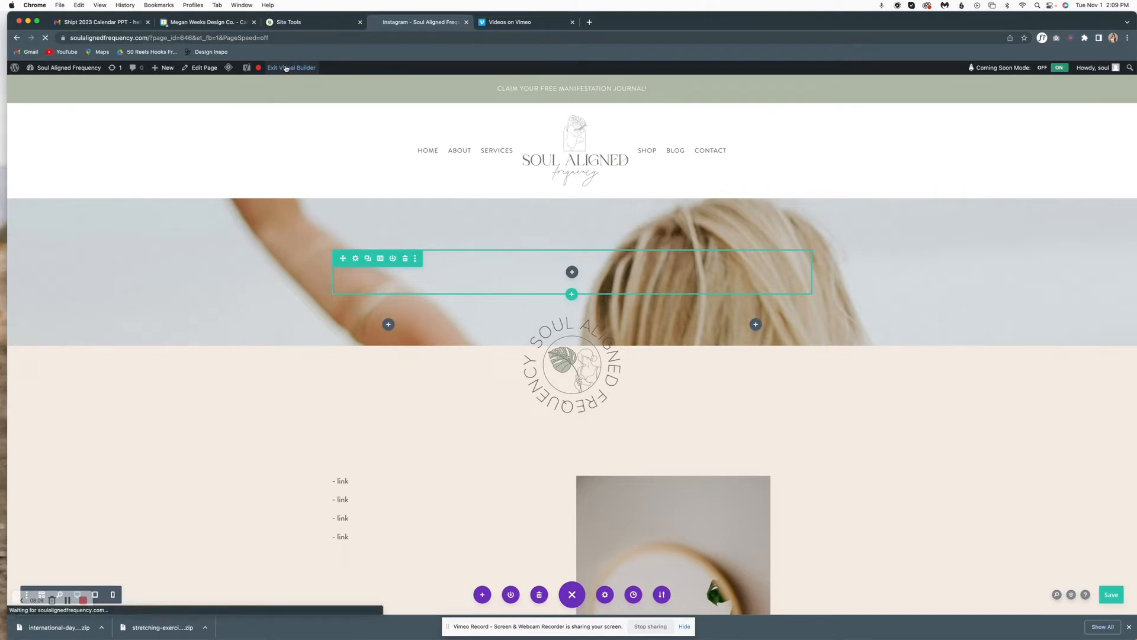
# Switch to Gmail and return to the inbox from the open message.
pyautogui.click(119, 21)
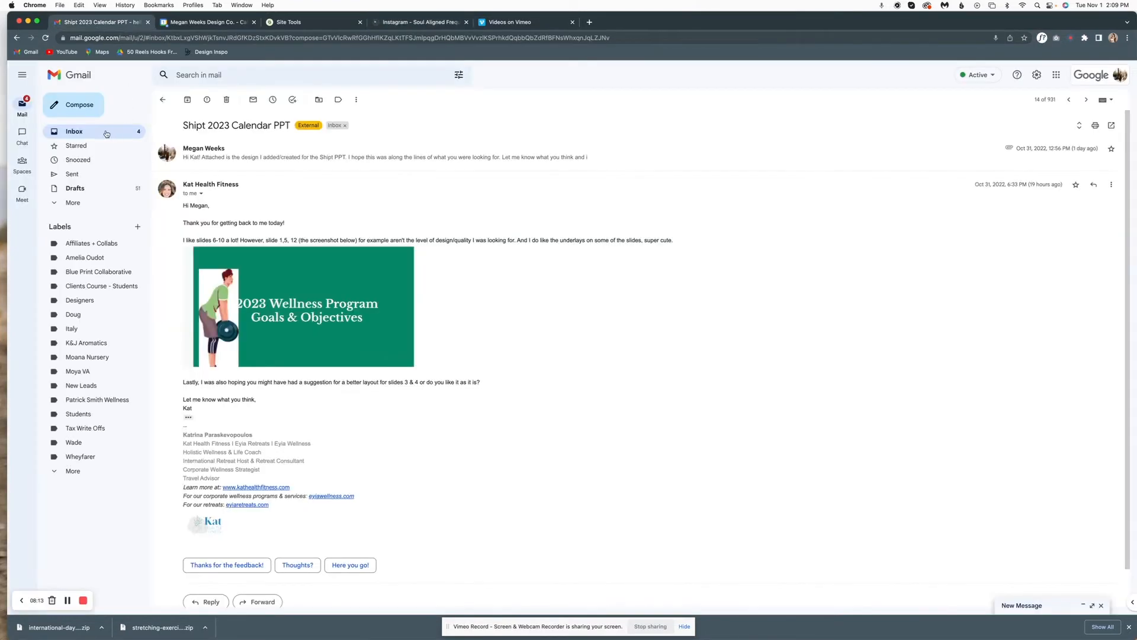
pyautogui.click(95, 132)
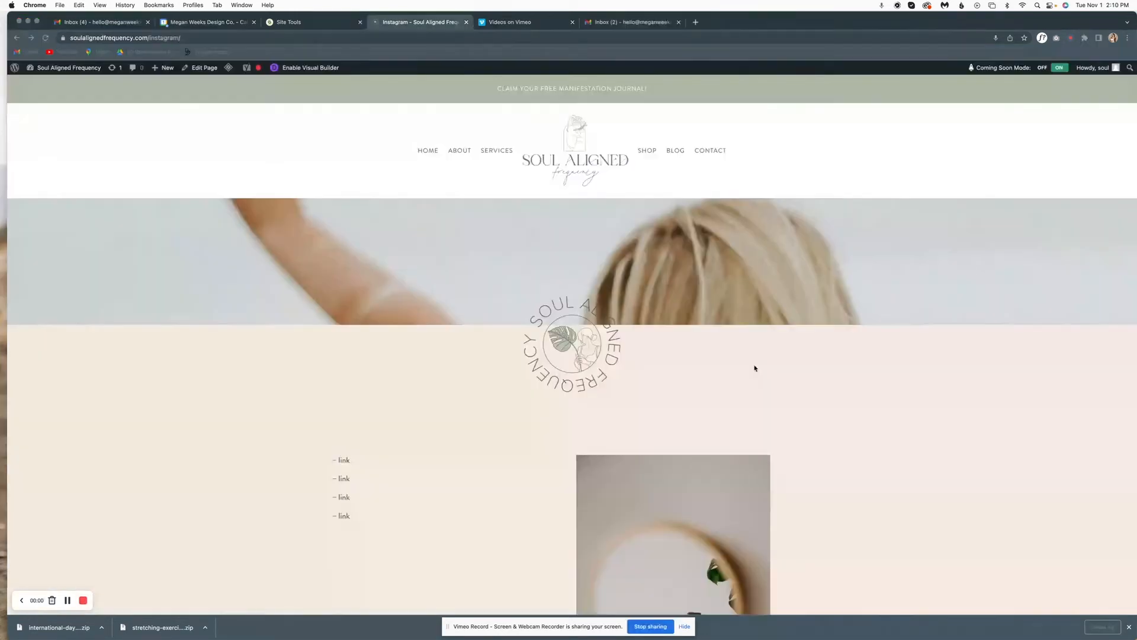
# Reopen the published Instagram page in the Visual Builder and set the links section's background color to white (#ffffff).
pyautogui.scroll(-3, 754, 367)
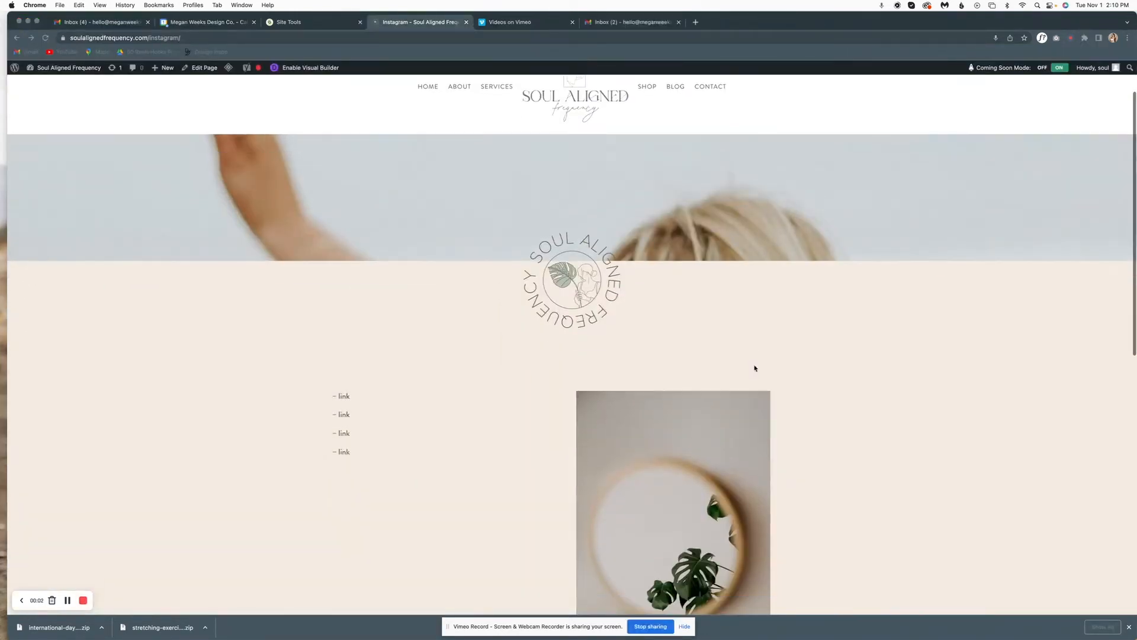
pyautogui.click(332, 67)
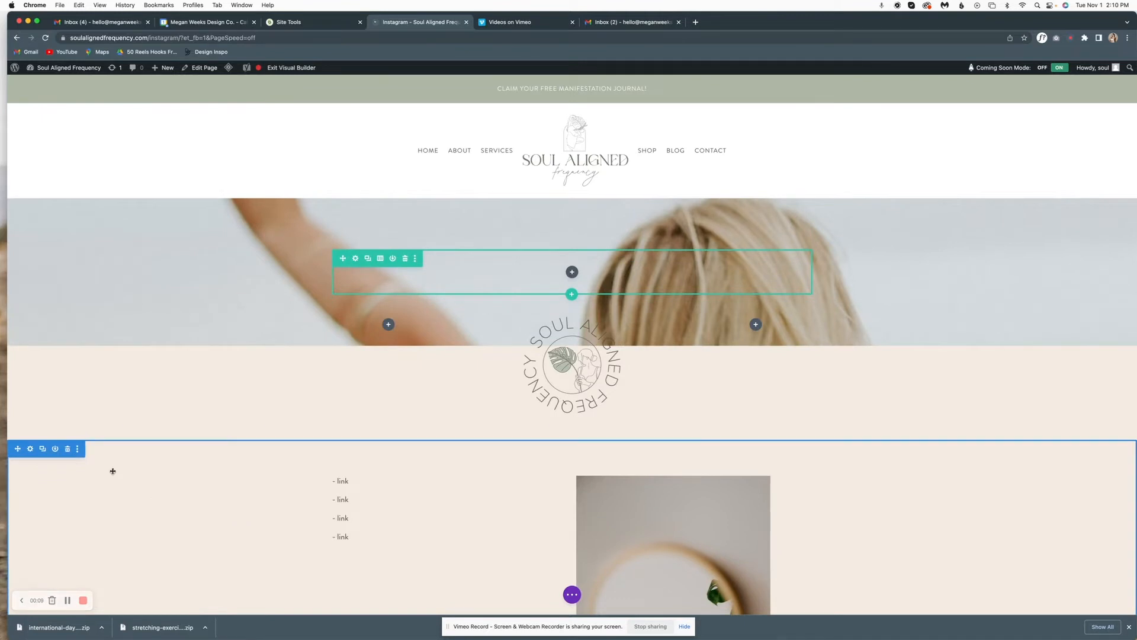
pyautogui.click(30, 449)
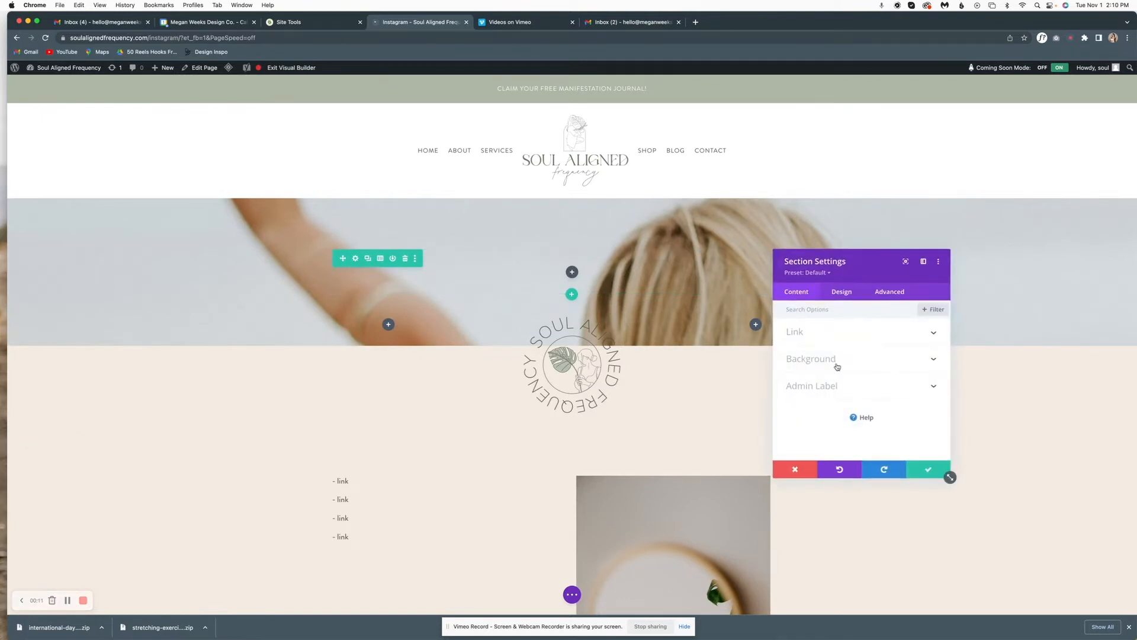
pyautogui.click(837, 367)
pyautogui.click(860, 401)
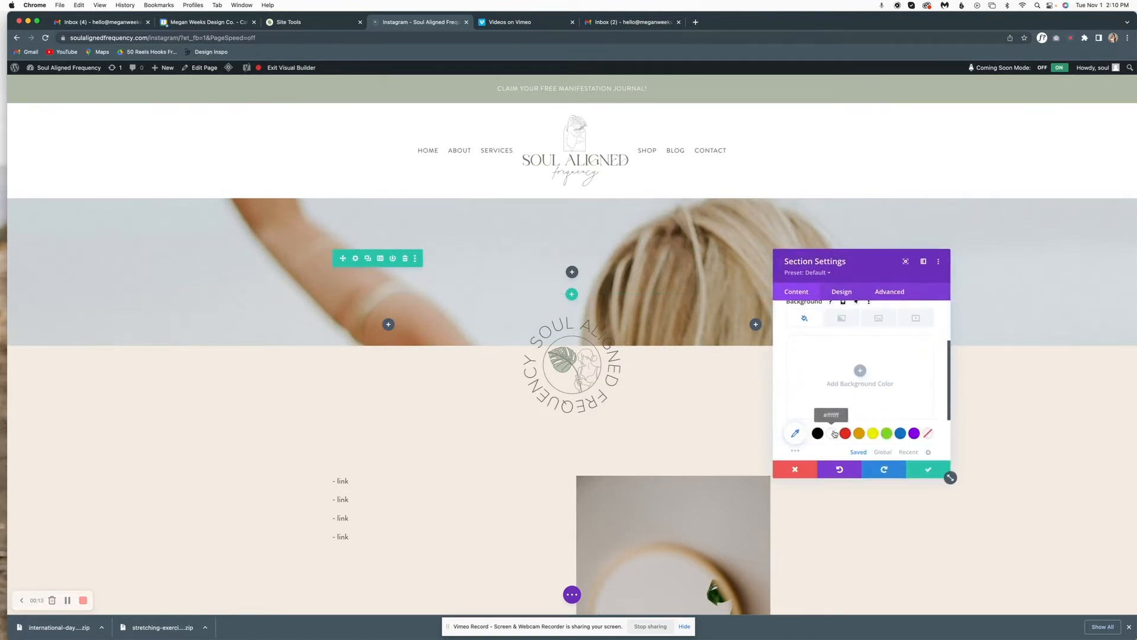
pyautogui.click(832, 433)
pyautogui.click(929, 475)
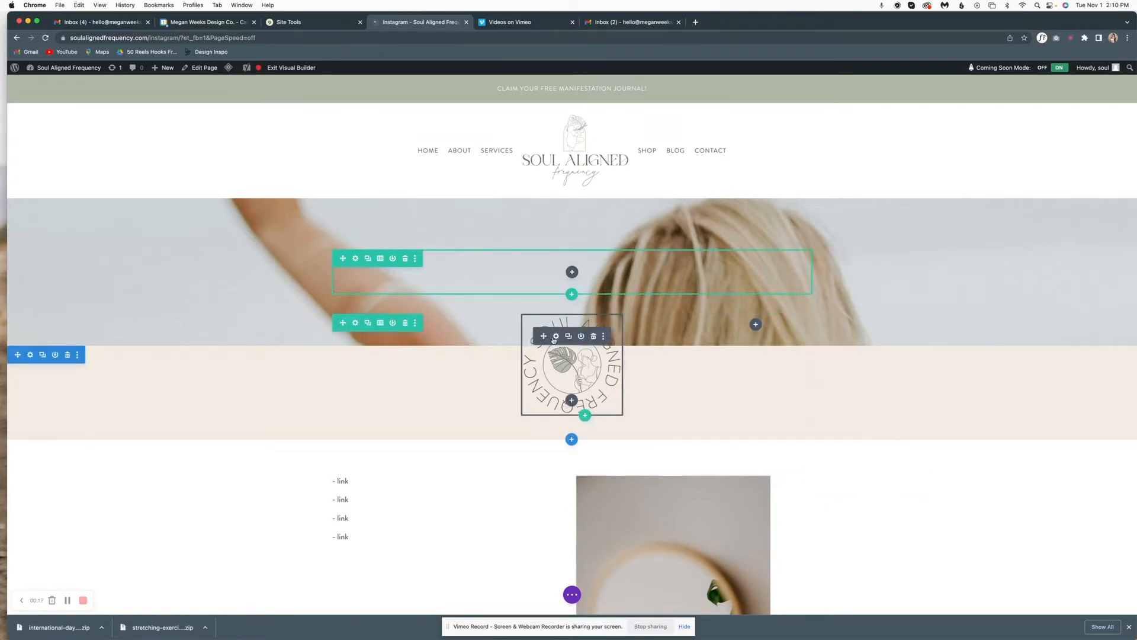
# Try the beige #F2EBE1, copied from the SAF Web Design document's color assets, as the circular logo image's background color.
pyautogui.click(628, 344)
pyautogui.scroll(-4, 864, 350)
pyautogui.click(806, 399)
pyautogui.scroll(-2, 865, 409)
pyautogui.click(906, 441)
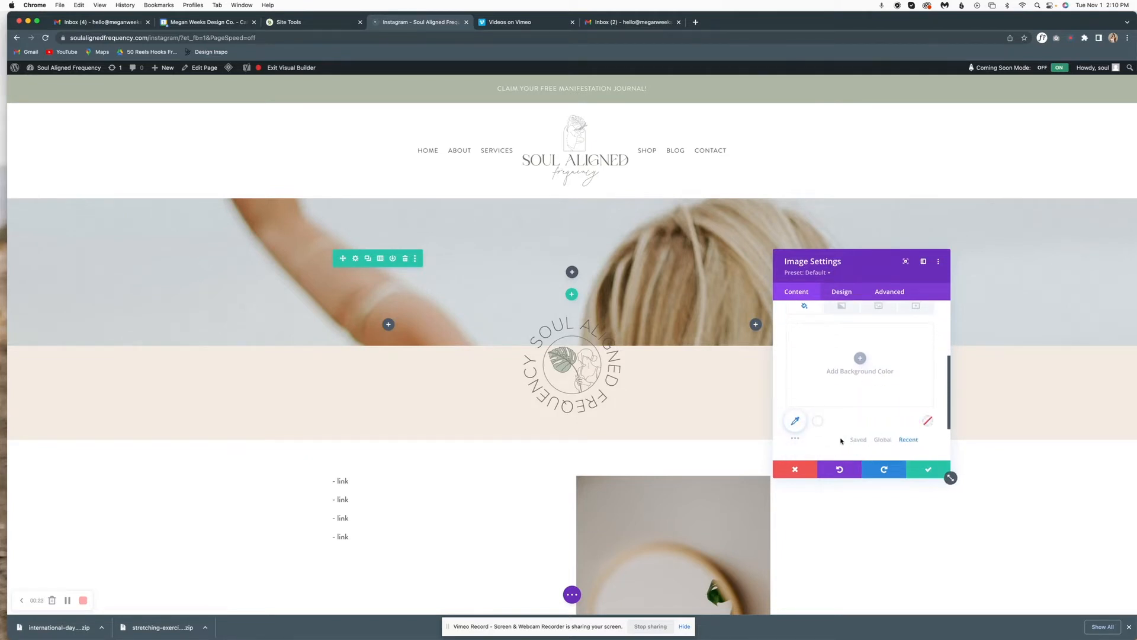
pyautogui.click(379, 616)
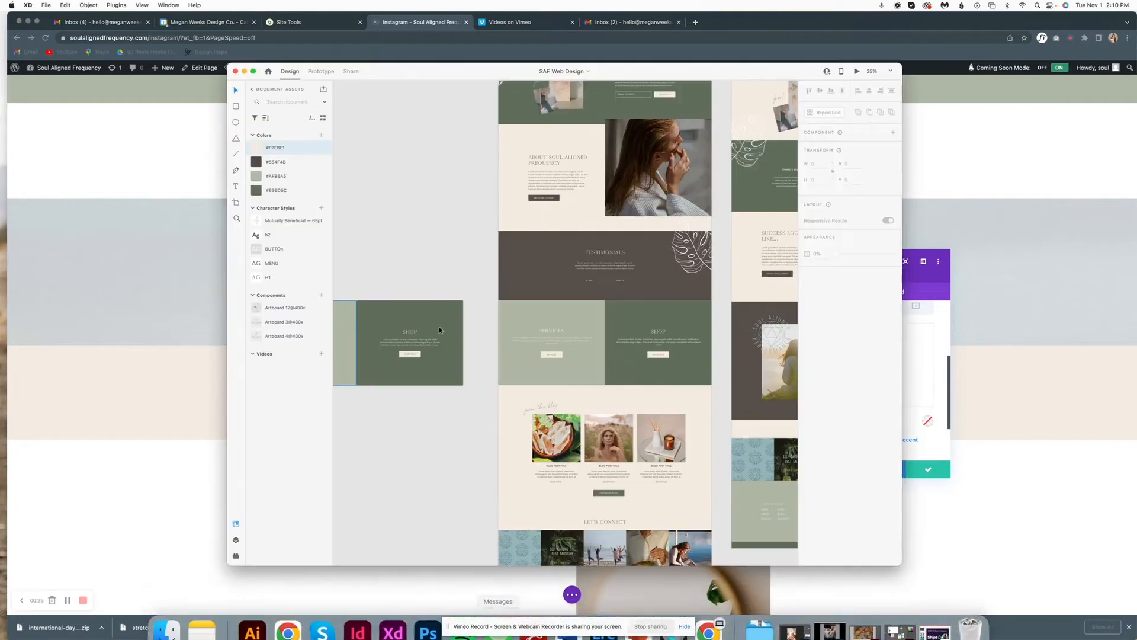
pyautogui.rightClick(293, 154)
pyautogui.click(303, 156)
pyautogui.click(924, 308)
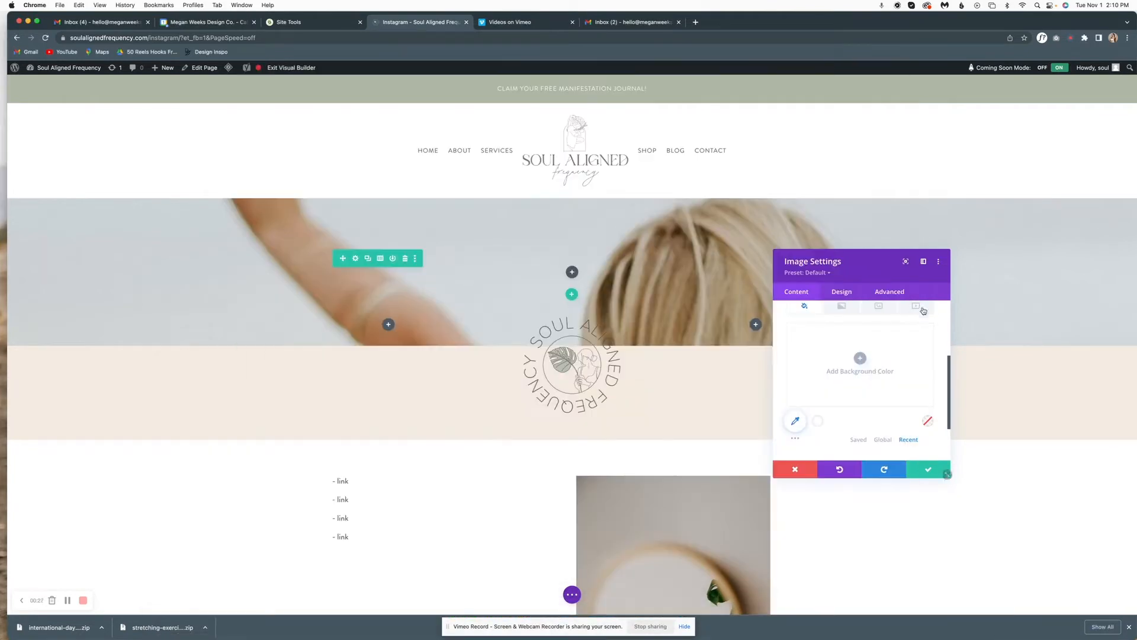
pyautogui.click(859, 359)
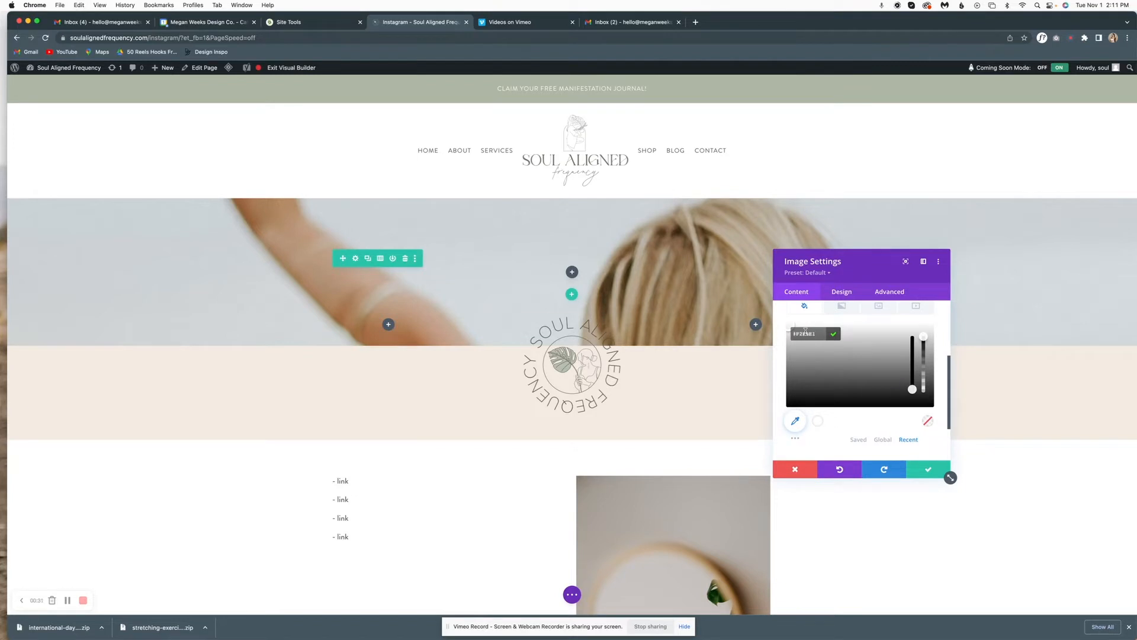
pyautogui.scroll(-1, 919, 350)
pyautogui.scroll(4, 880, 368)
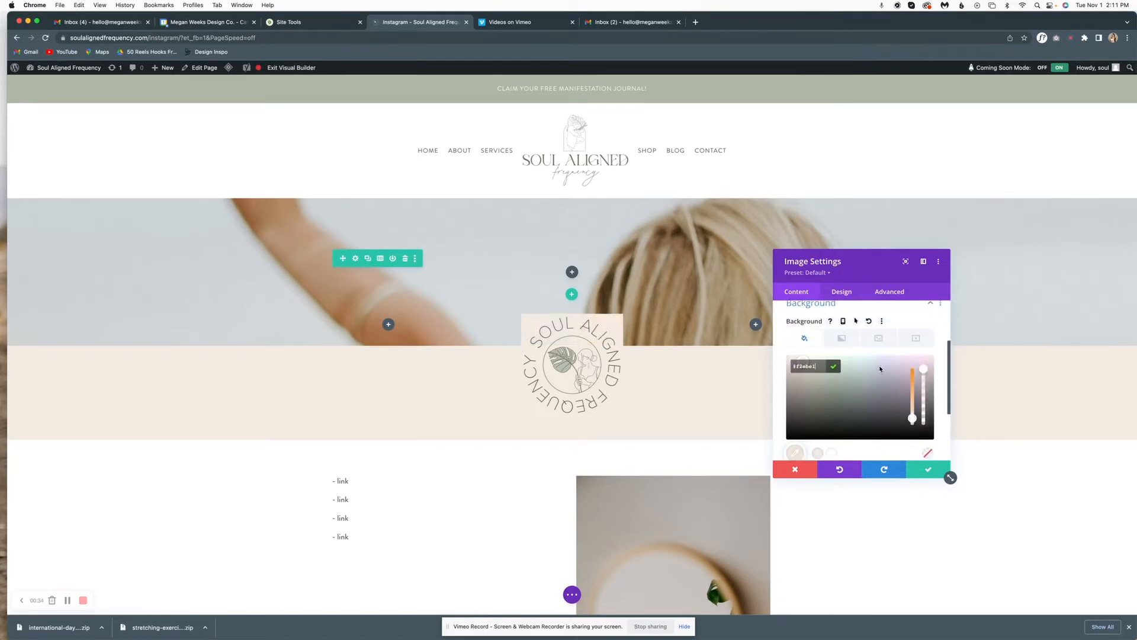
# Try rounding all of the logo image's corners by 40px, reset them, and round only the two top corners by 60px.
pyautogui.click(838, 292)
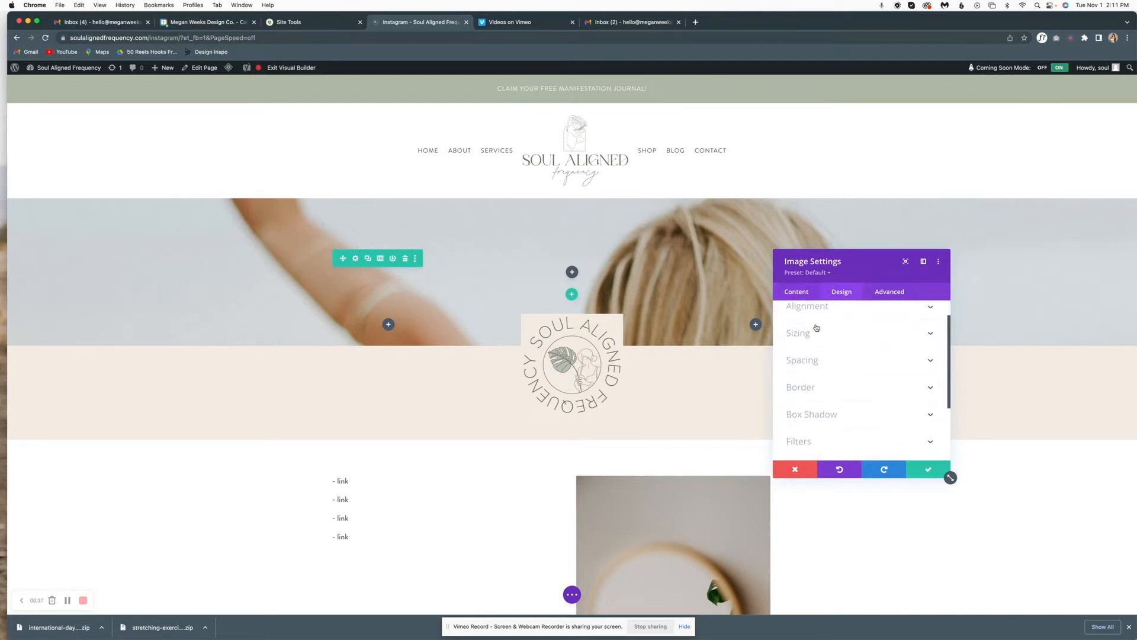
pyautogui.click(815, 386)
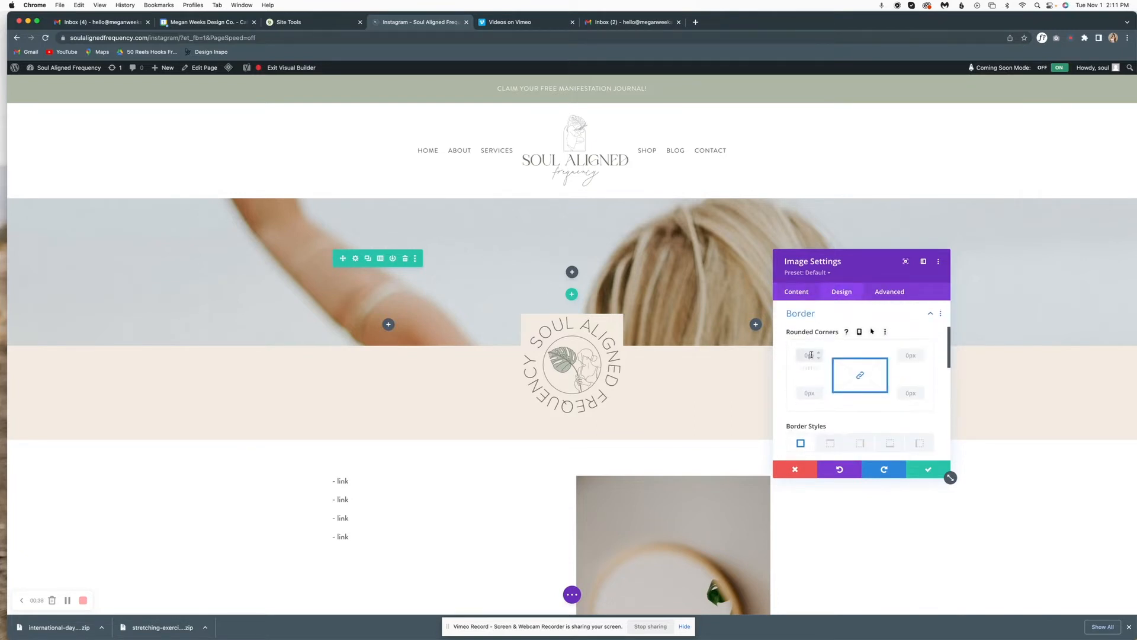
pyautogui.write('40')
pyautogui.click(855, 372)
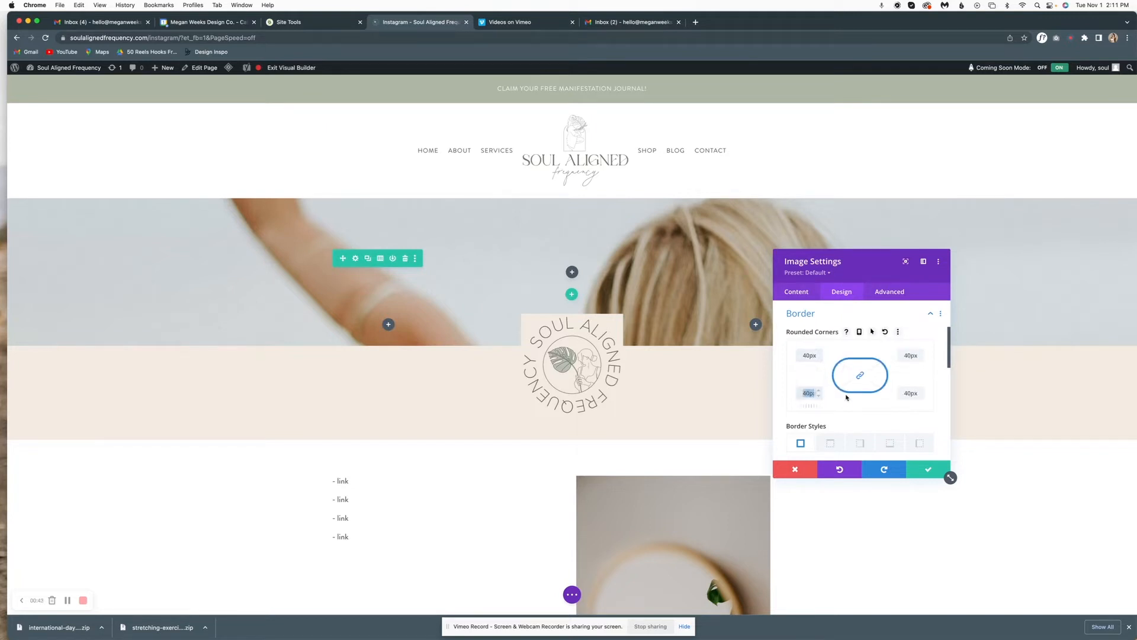
pyautogui.click(910, 393)
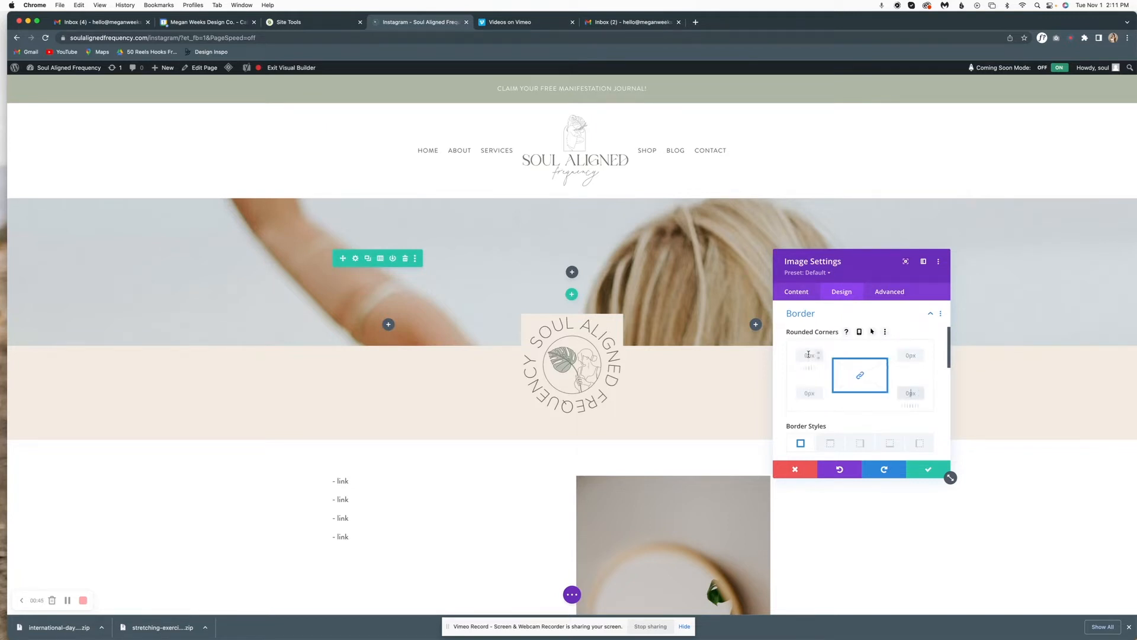
pyautogui.click(860, 376)
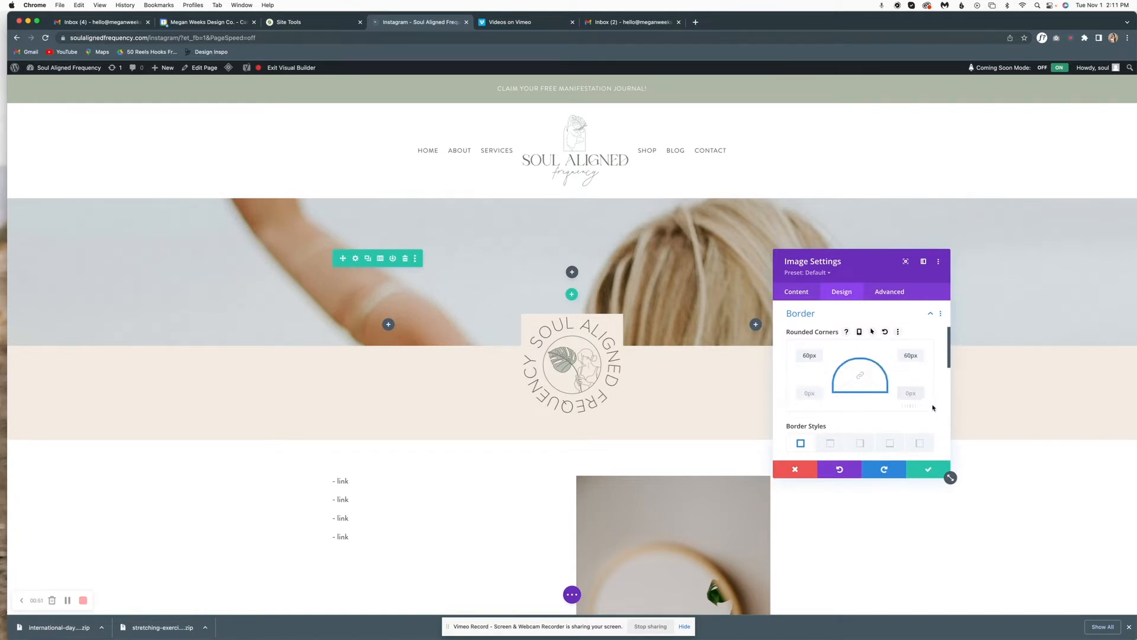
# Try an 18px top border on the logo image, reduce its width, and discard all changes in the image settings.
pyautogui.scroll(3, 842, 399)
pyautogui.scroll(-2, 838, 415)
pyautogui.scroll(-1, 838, 421)
pyautogui.scroll(-3, 829, 423)
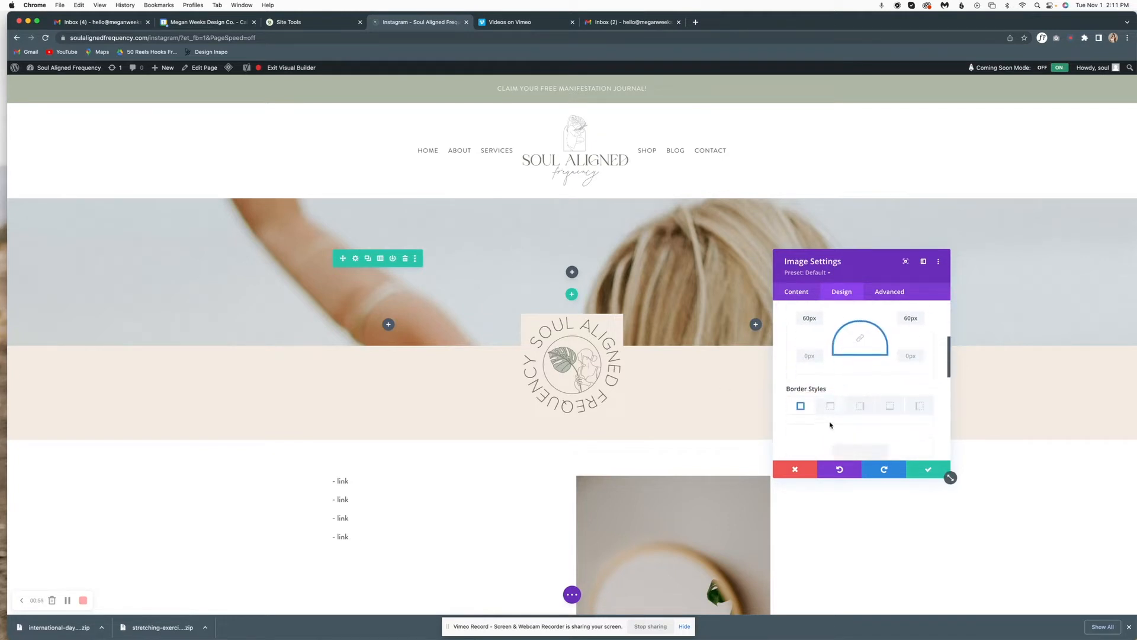
pyautogui.click(842, 312)
pyautogui.scroll(-2, 883, 367)
pyautogui.moveTo(798, 380); pyautogui.dragTo(820, 382)
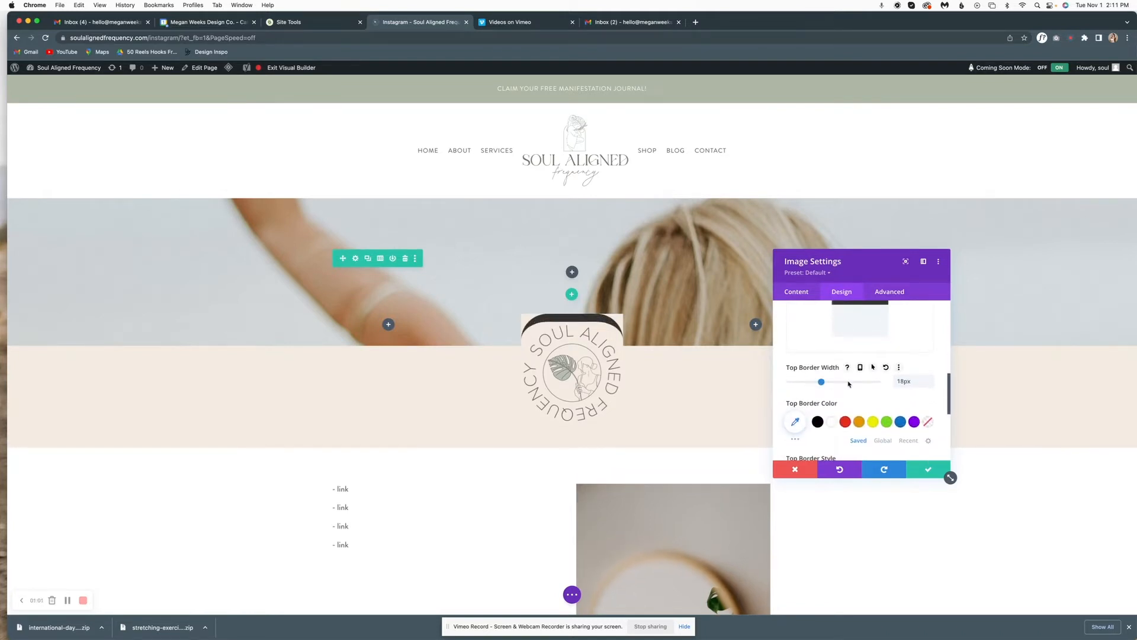
pyautogui.moveTo(820, 381); pyautogui.dragTo(807, 384)
pyautogui.scroll(10, 834, 338)
pyautogui.click(797, 333)
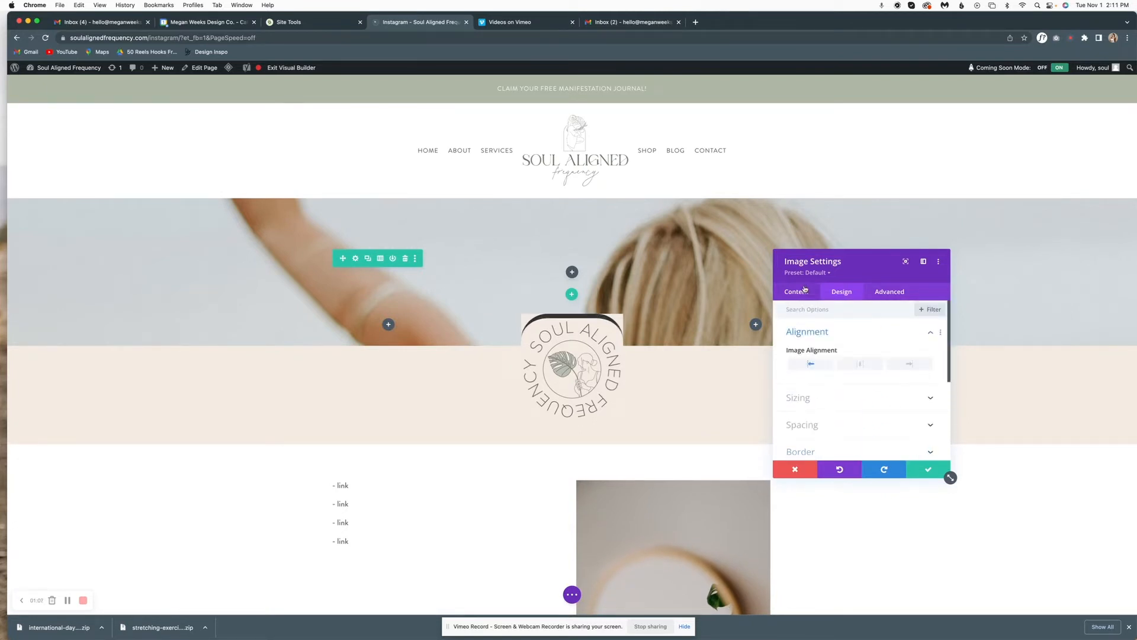
pyautogui.click(796, 471)
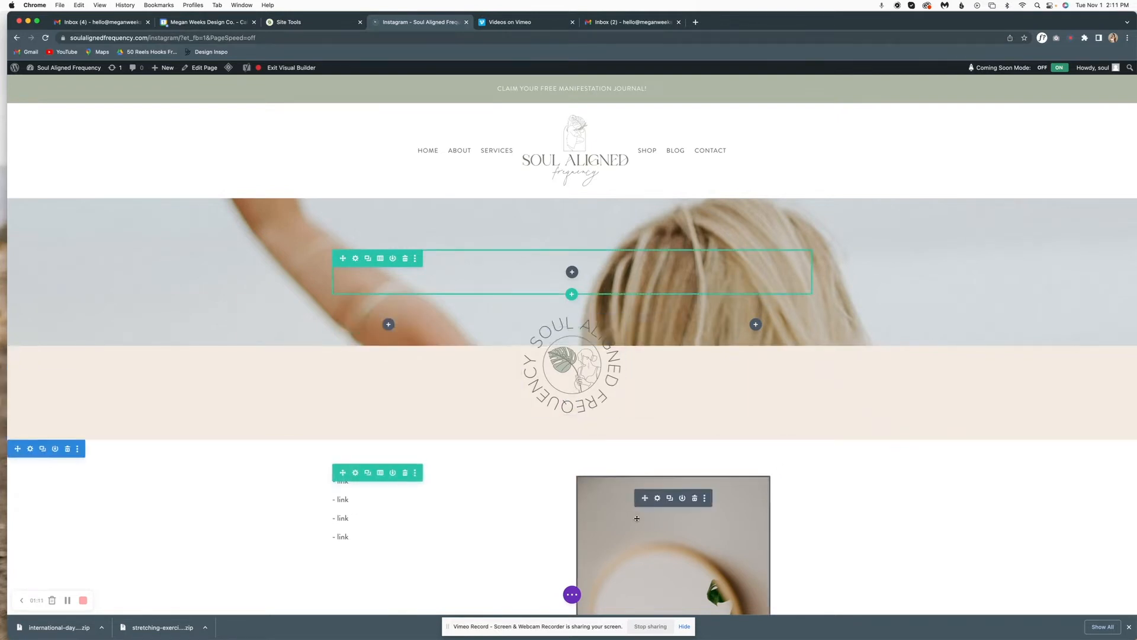
pyautogui.scroll(-3, 633, 511)
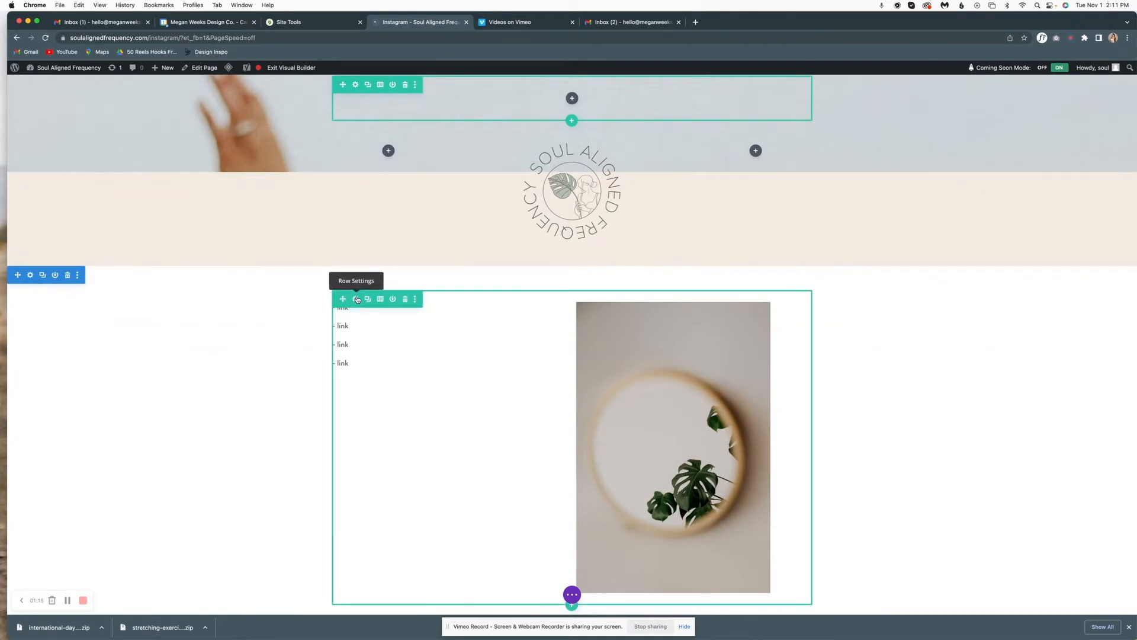
pyautogui.click(356, 299)
pyautogui.click(928, 471)
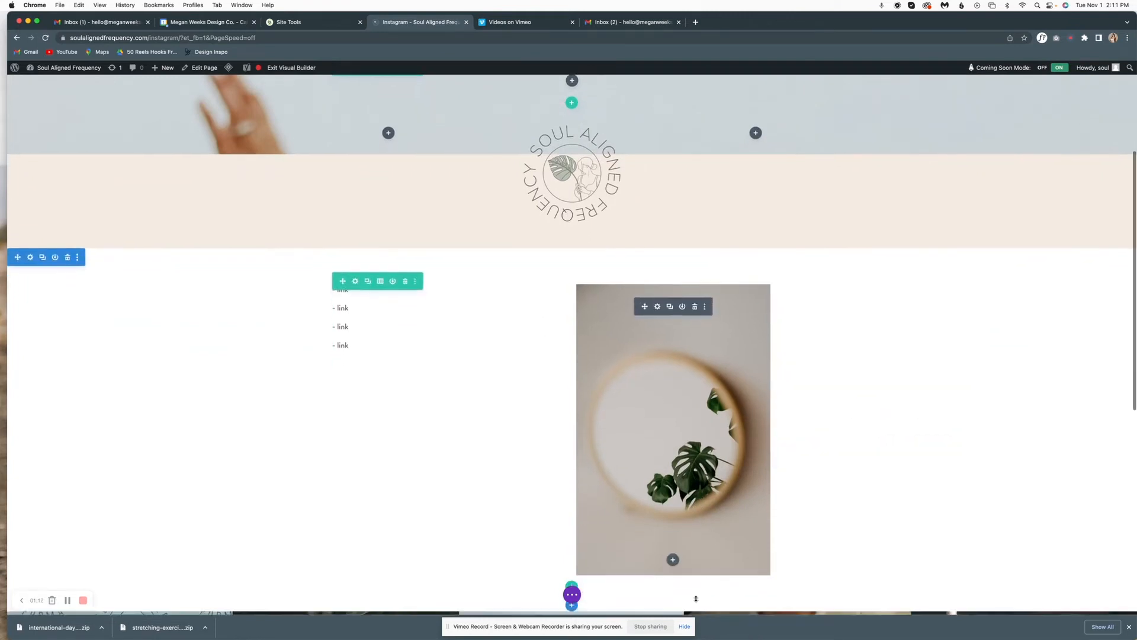
# Add a specialty section with two sidebar columns below the links section, insert a two-column row, and dismiss the module picker.
pyautogui.scroll(-1, 583, 586)
pyautogui.scroll(-1, 574, 568)
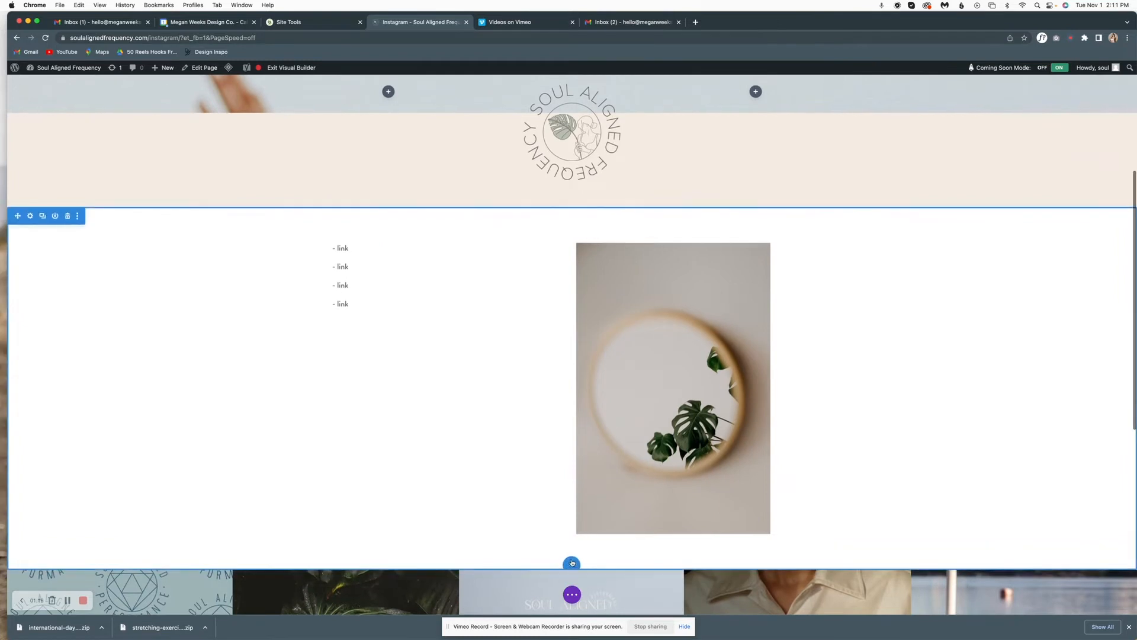
pyautogui.click(571, 562)
pyautogui.click(570, 534)
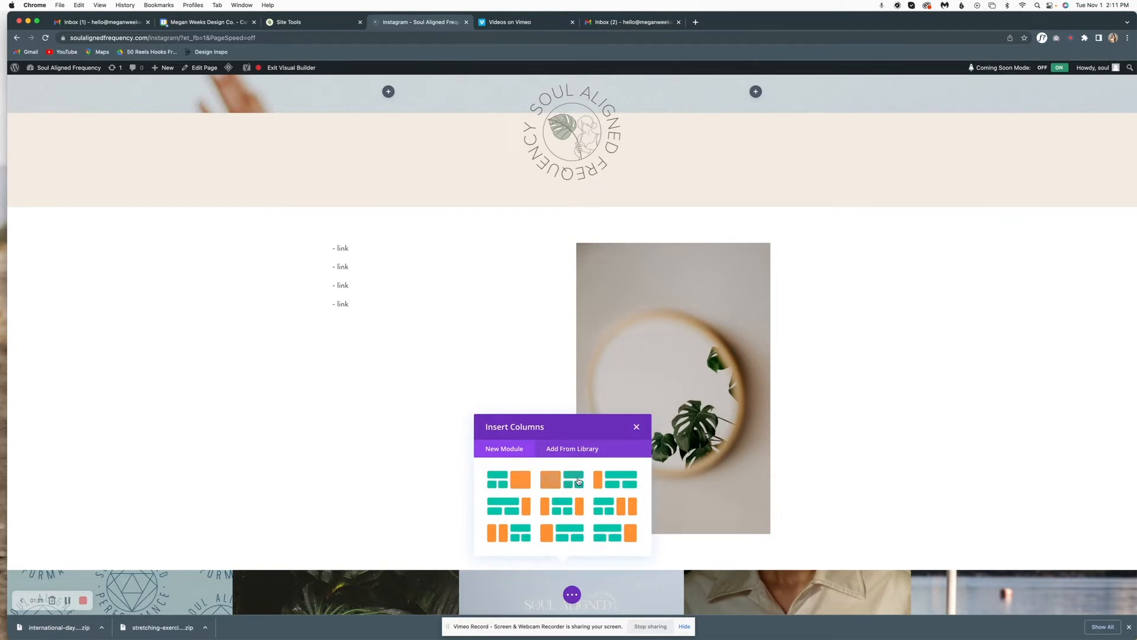
pyautogui.click(628, 502)
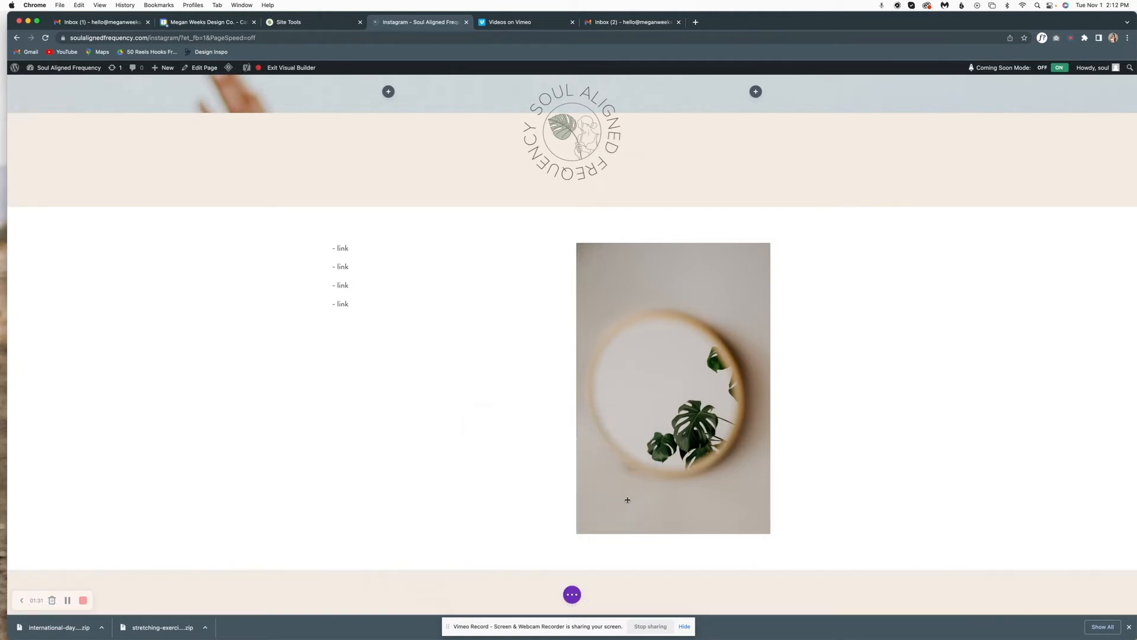
pyautogui.click(454, 572)
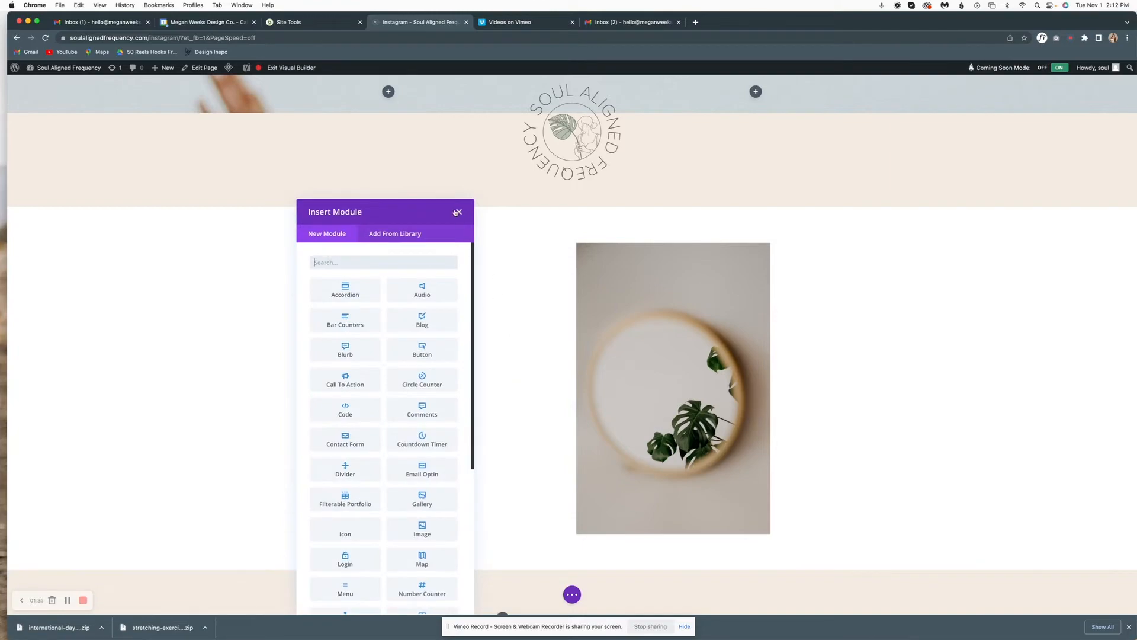
pyautogui.click(456, 212)
# Set the round mirror photo from the media library as the background image of the links row's second column.
pyautogui.scroll(-5, 462, 296)
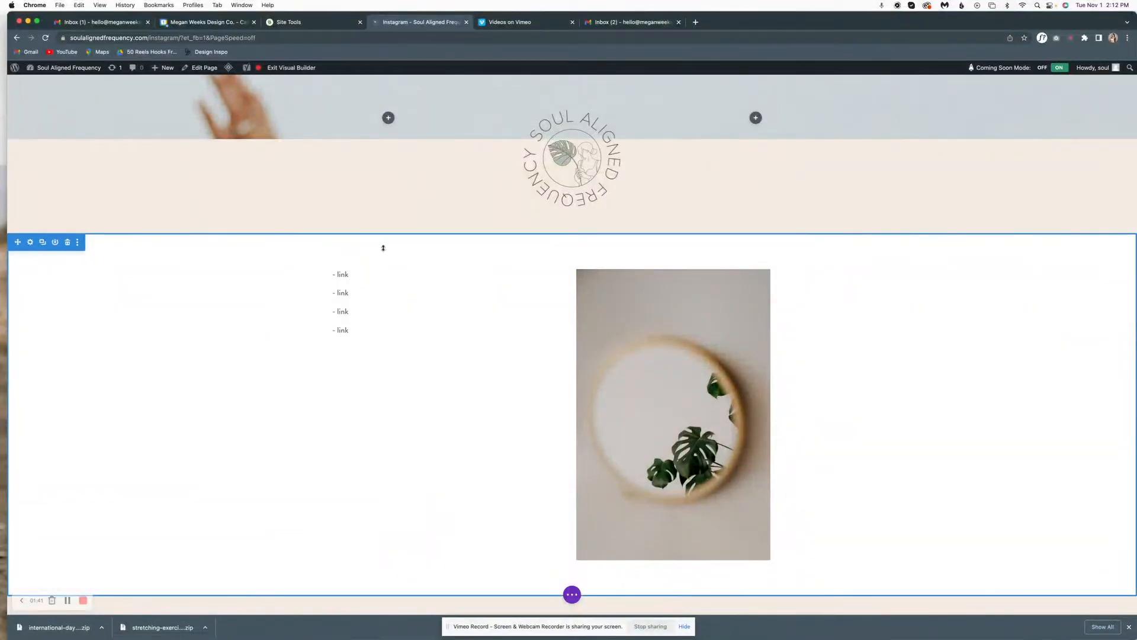
pyautogui.click(350, 261)
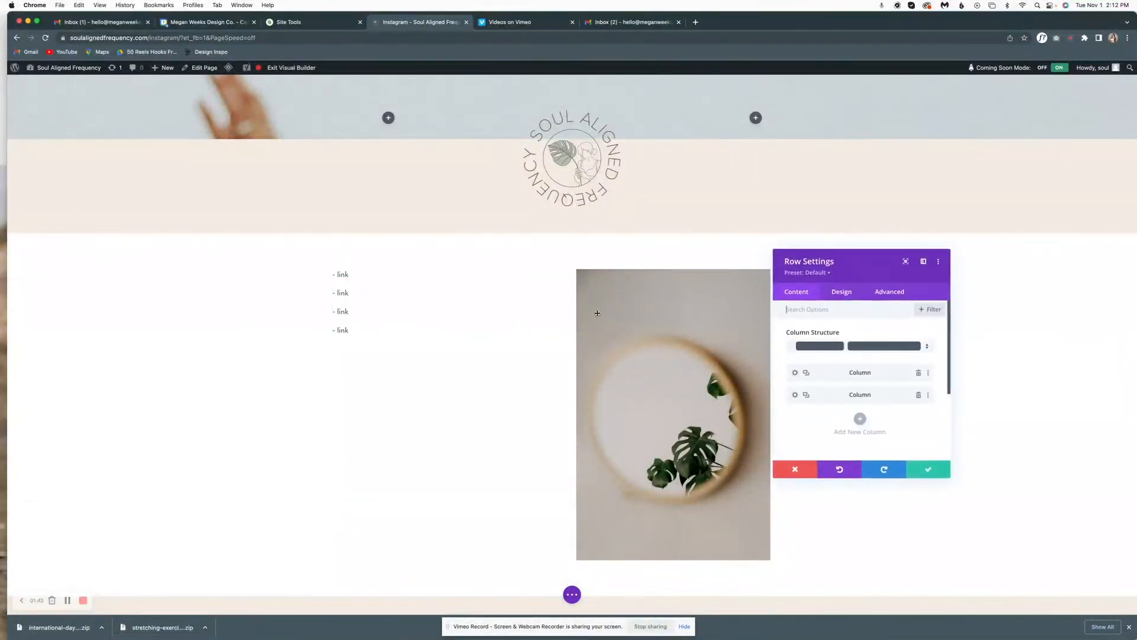
pyautogui.click(794, 394)
pyautogui.scroll(-3, 829, 390)
pyautogui.click(829, 385)
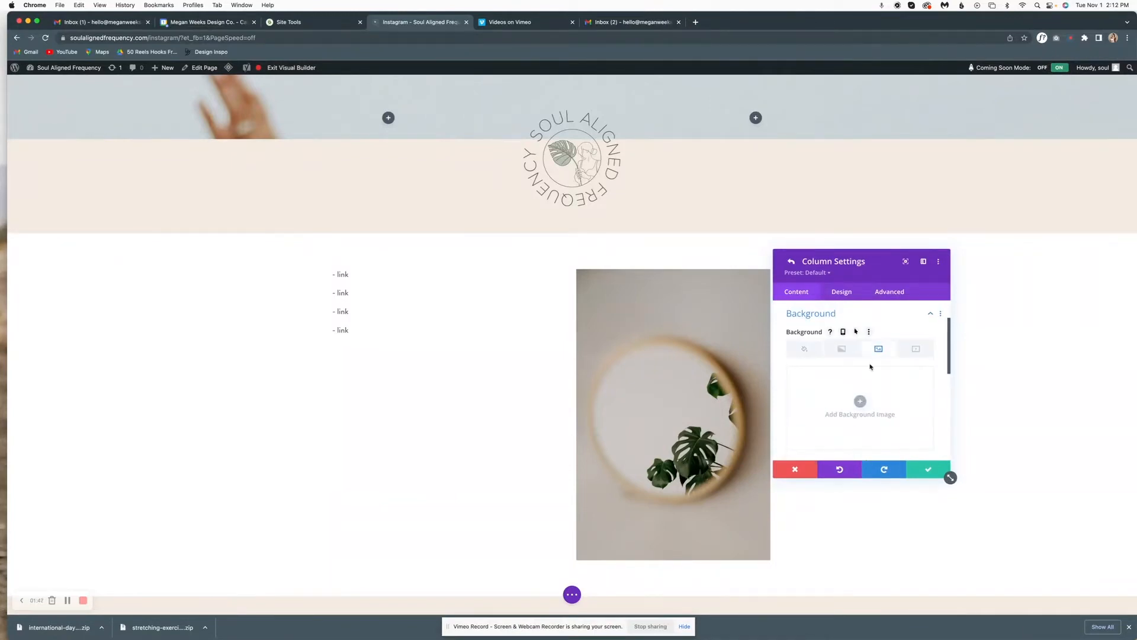
pyautogui.click(860, 402)
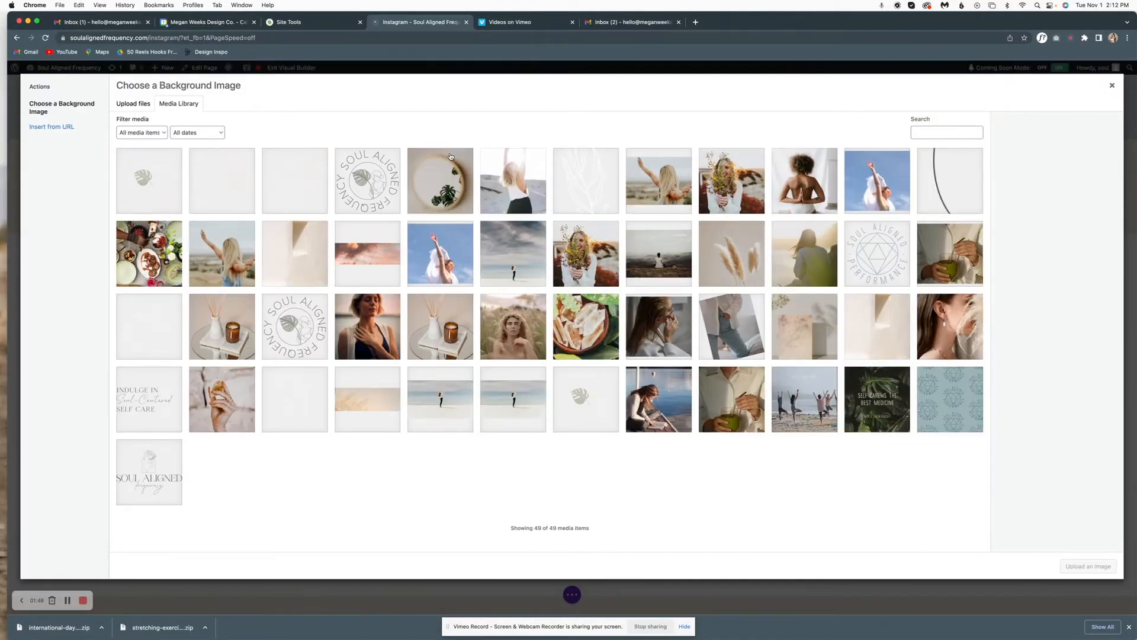
pyautogui.click(451, 156)
pyautogui.click(1087, 566)
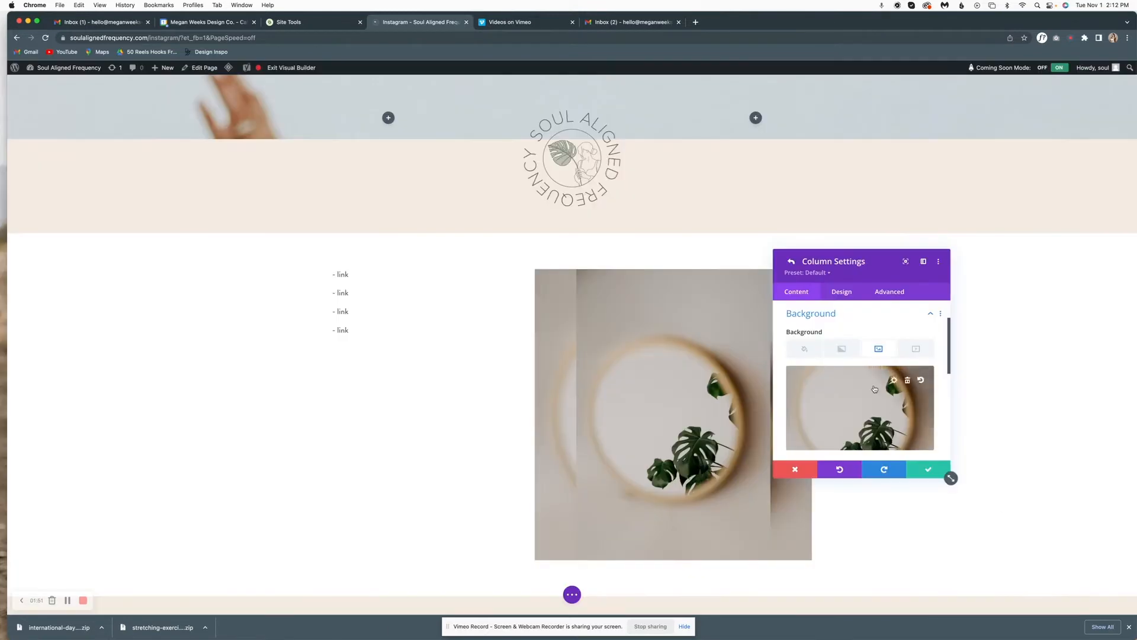
pyautogui.click(808, 313)
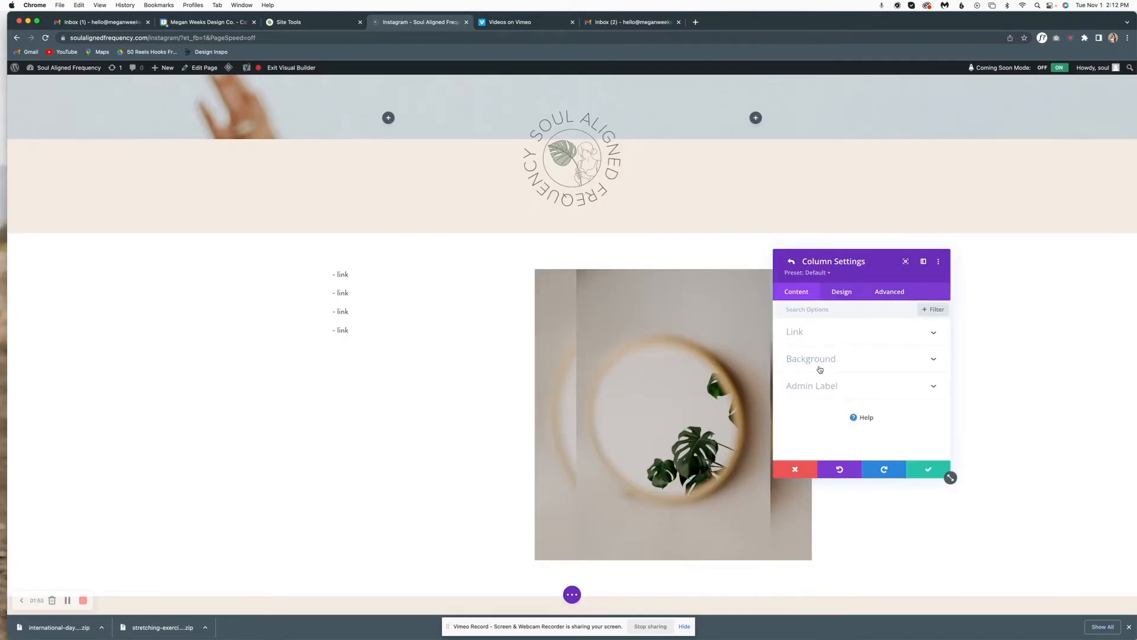
pyautogui.click(928, 469)
# Review the background image options for the links row's second column and close them without saving.
pyautogui.click(693, 291)
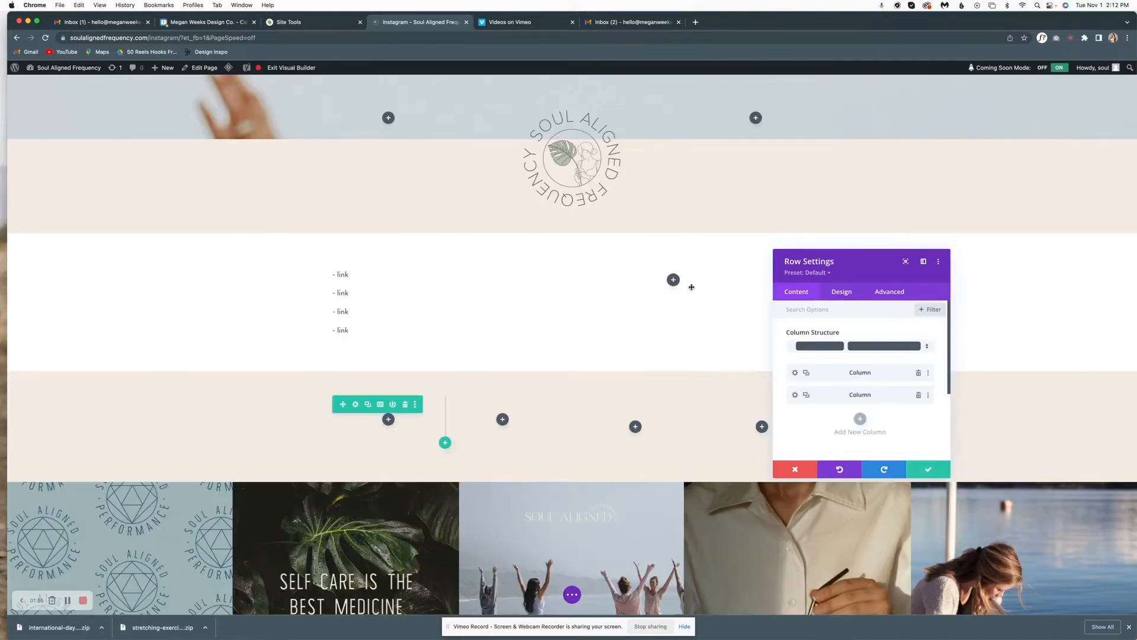
pyautogui.click(794, 395)
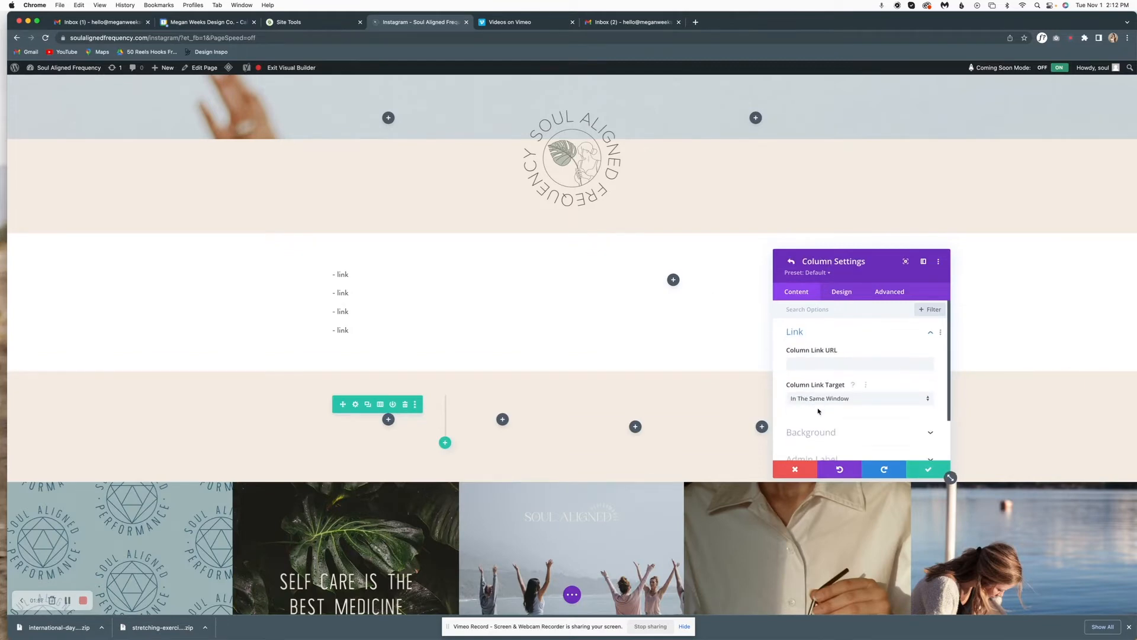
pyautogui.click(812, 421)
pyautogui.click(878, 349)
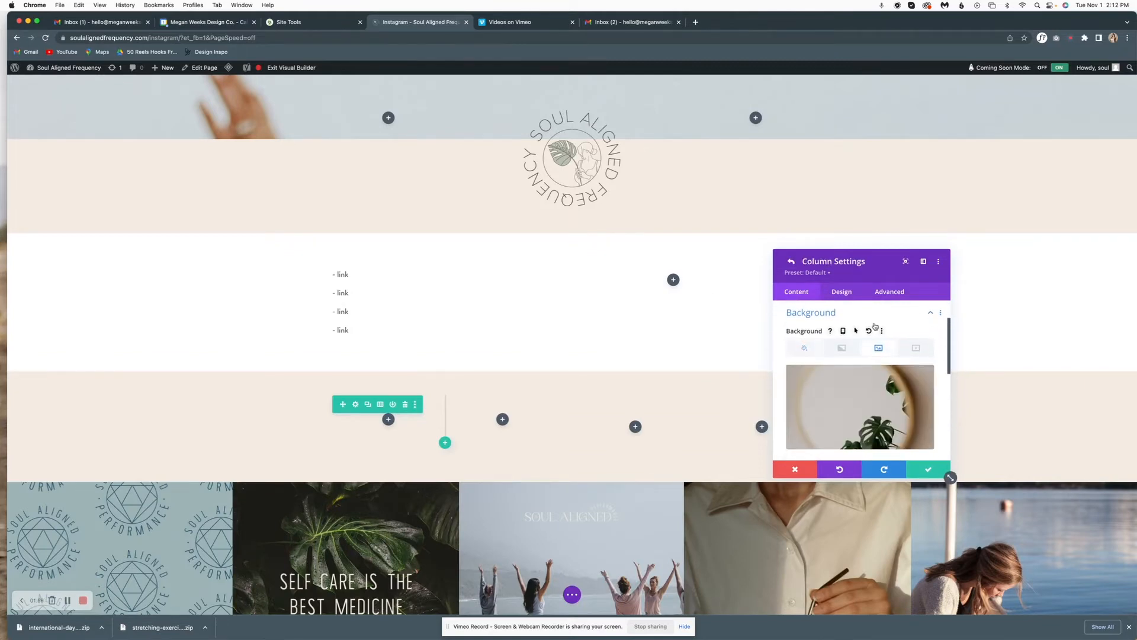
pyautogui.scroll(-3, 842, 374)
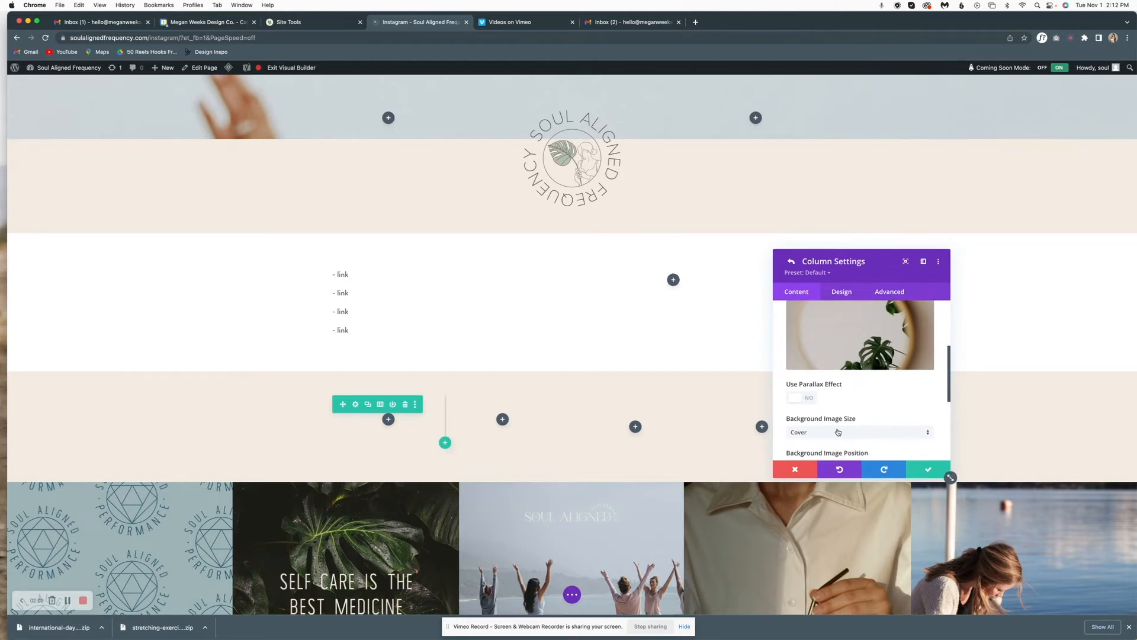
pyautogui.scroll(-2, 838, 432)
pyautogui.scroll(5, 829, 385)
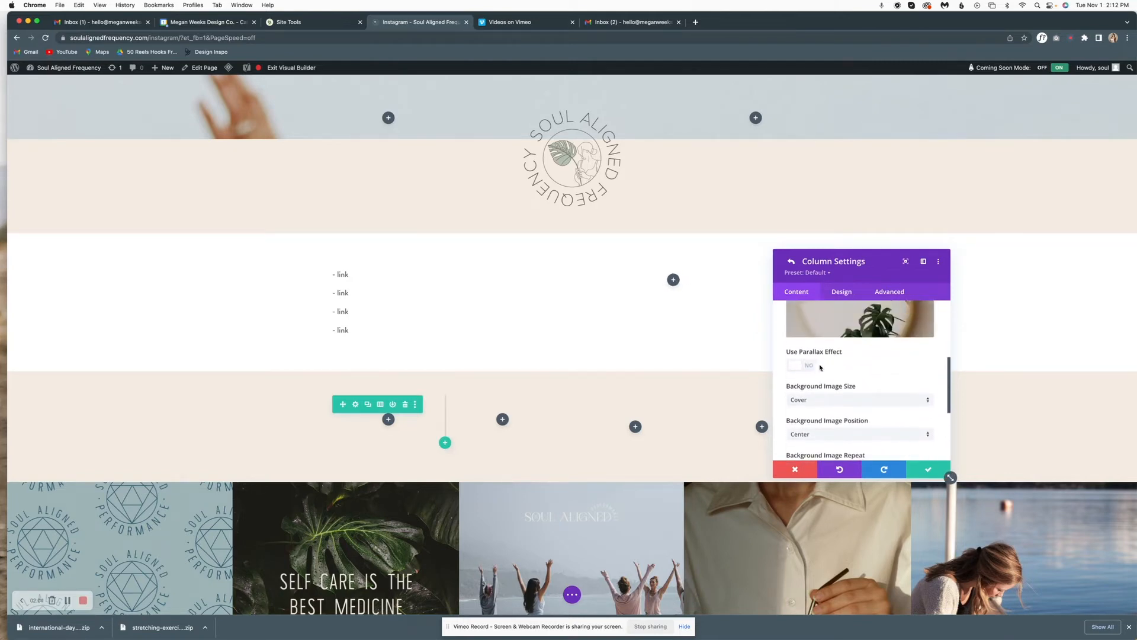
pyautogui.click(780, 469)
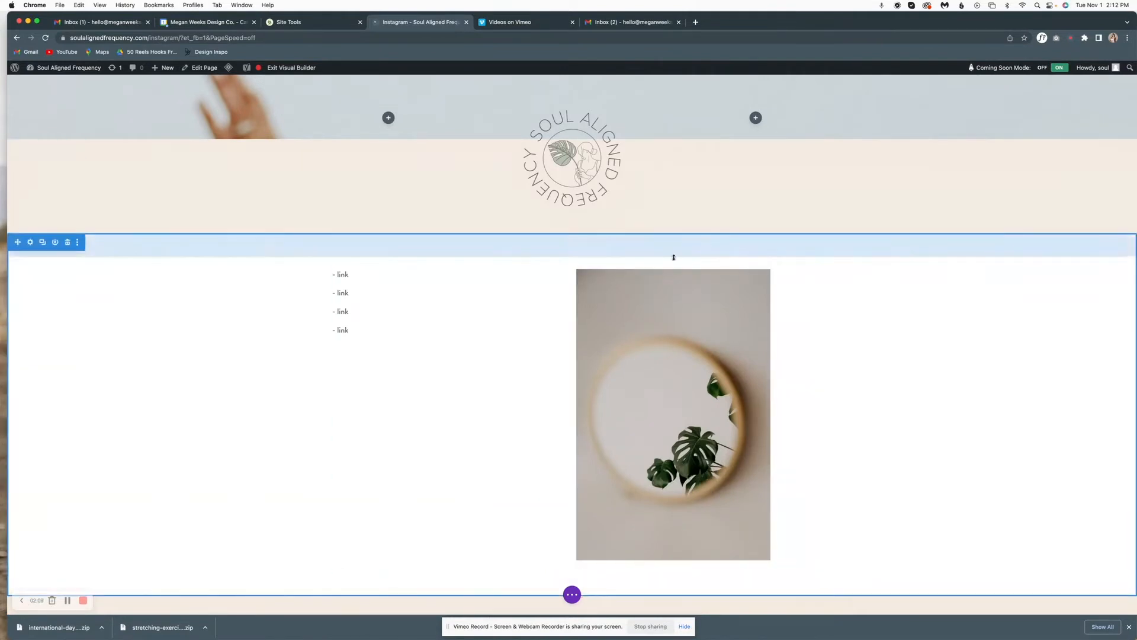
# Try a much larger maximum width on the links row, clear it, and close the row settings.
pyautogui.scroll(-3, 553, 396)
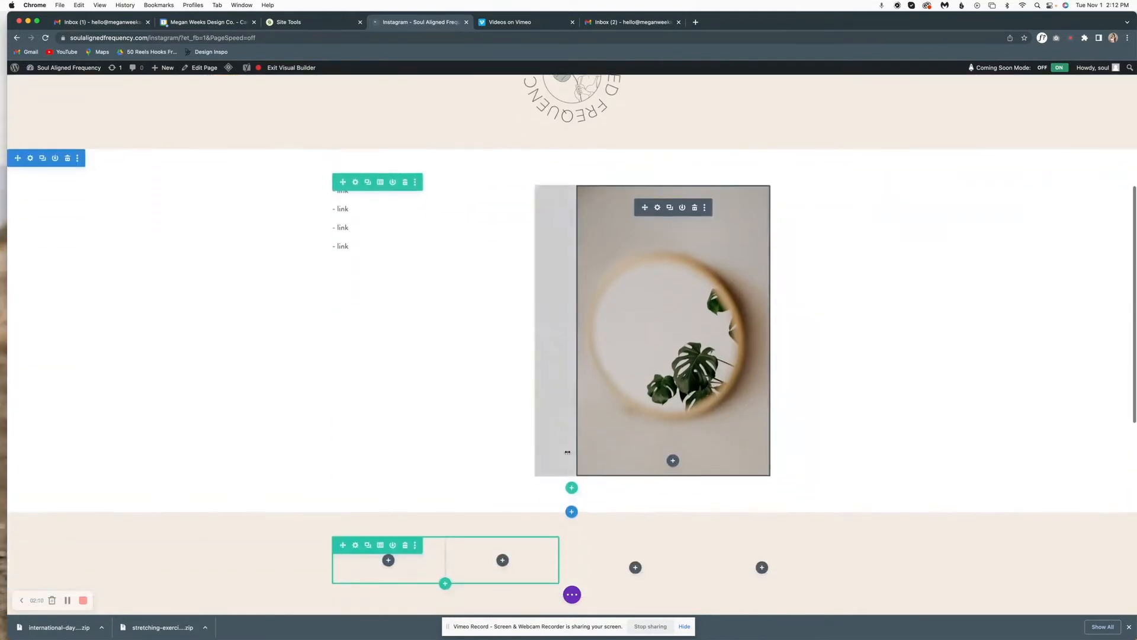
pyautogui.click(356, 182)
pyautogui.click(839, 293)
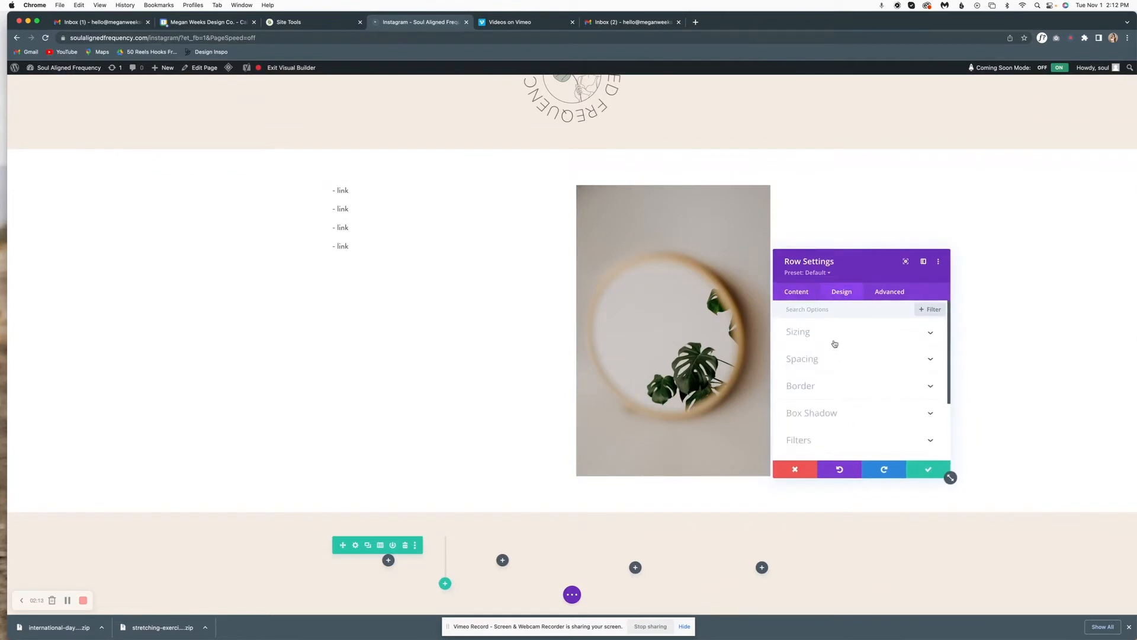
pyautogui.click(835, 343)
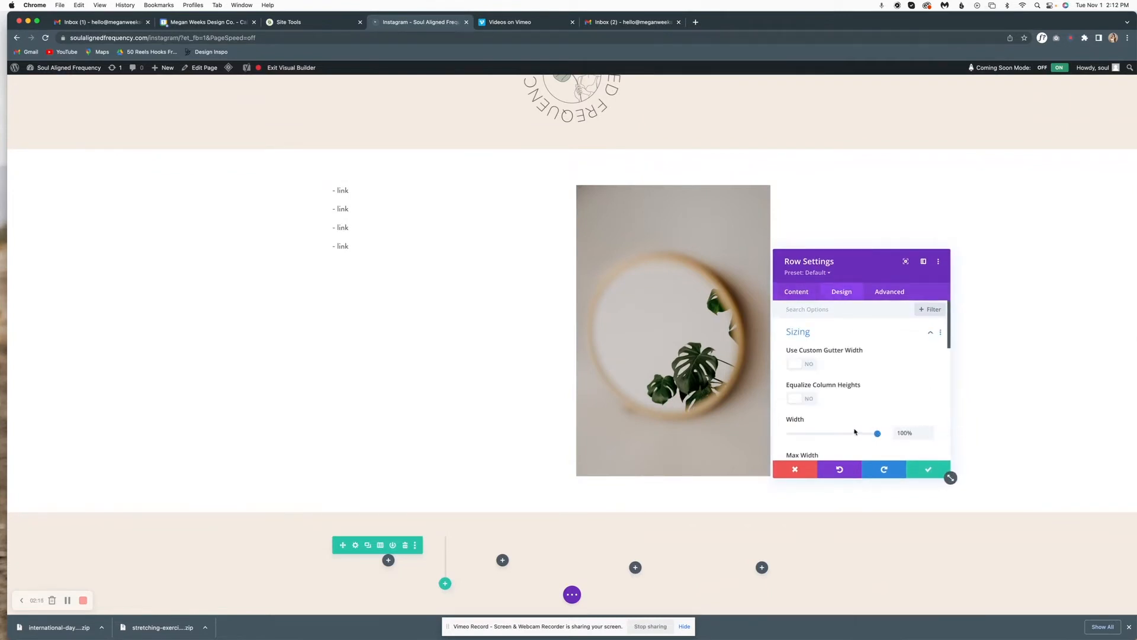
pyautogui.scroll(-2, 881, 439)
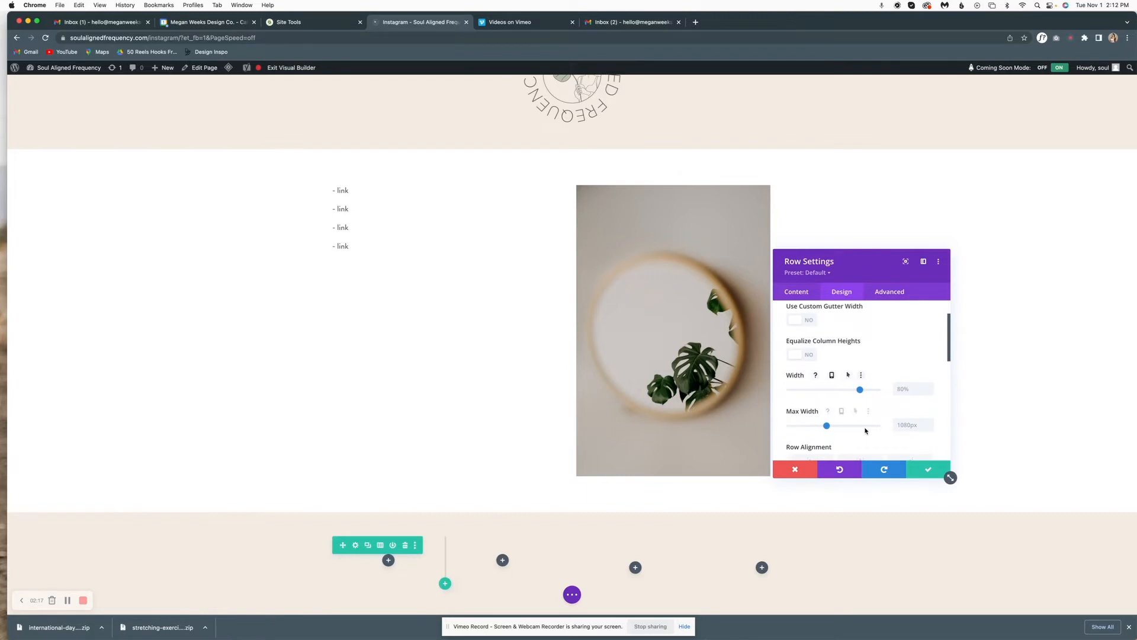
pyautogui.moveTo(844, 427); pyautogui.dragTo(900, 427)
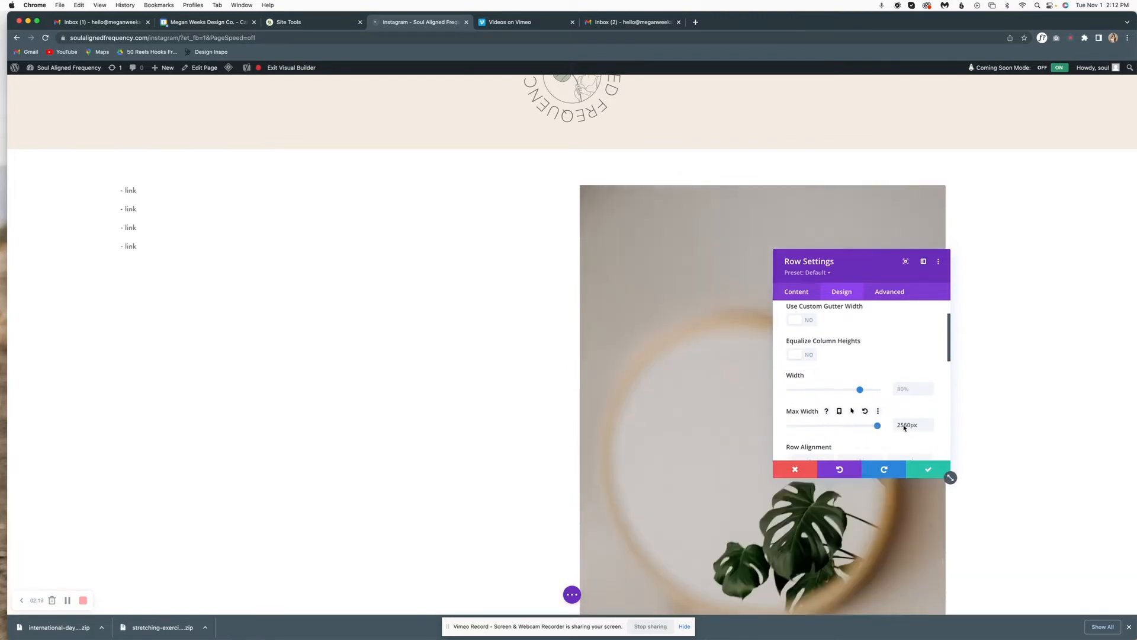
pyautogui.doubleClick(903, 425)
pyautogui.press('BackSpace')
pyautogui.scroll(-8, 876, 431)
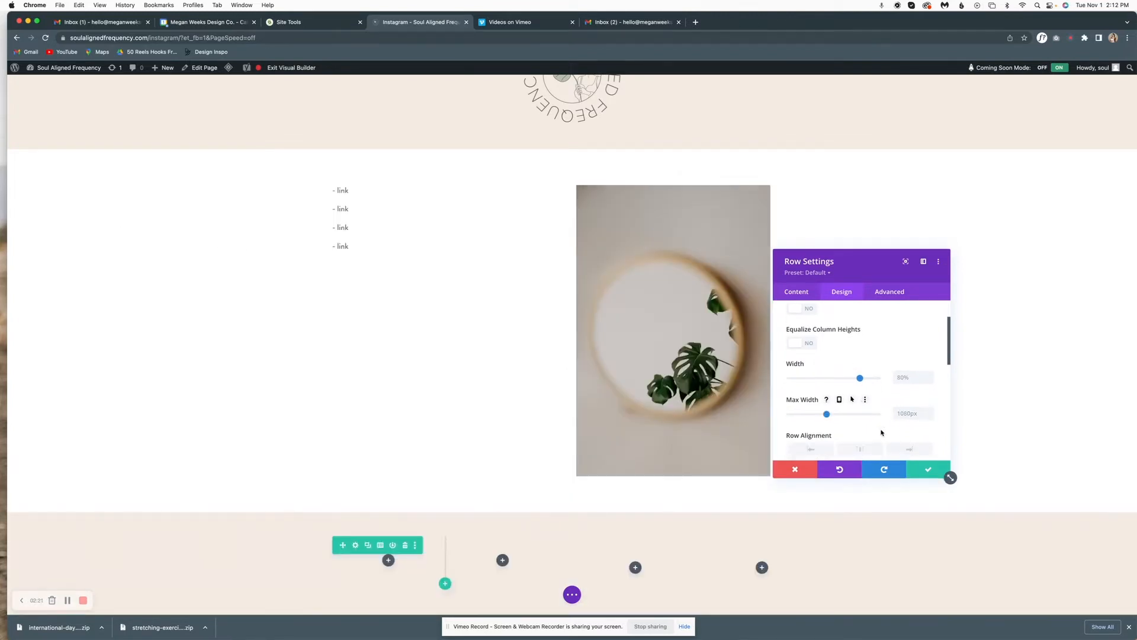
pyautogui.click(918, 468)
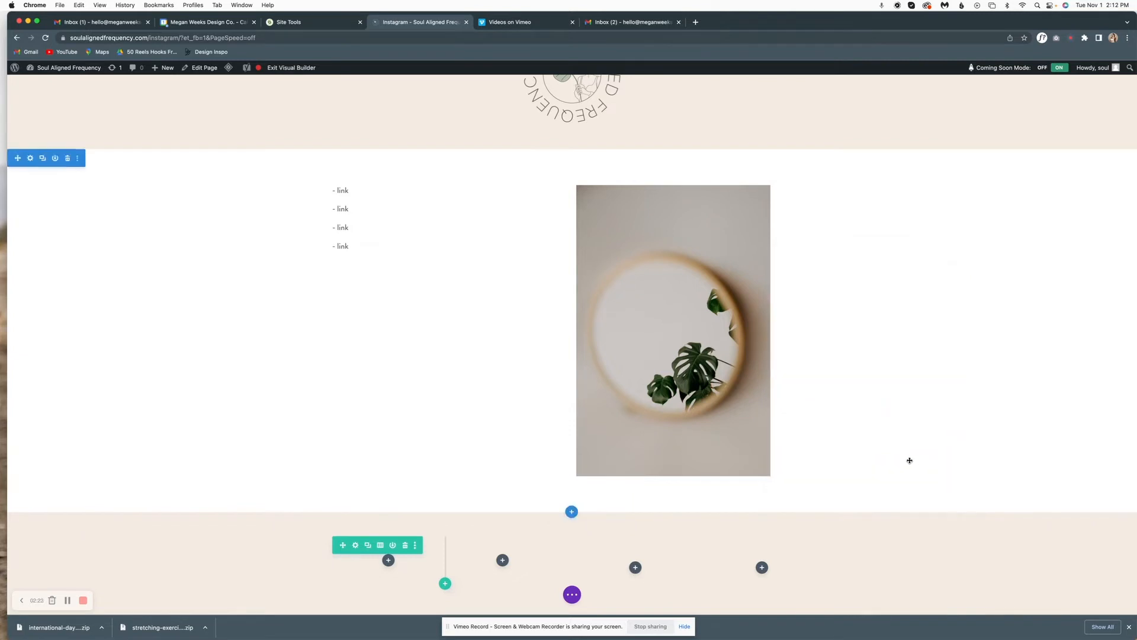
# Insert an image module with the round mirror photo in the specialty section's first sidebar column.
pyautogui.click(636, 568)
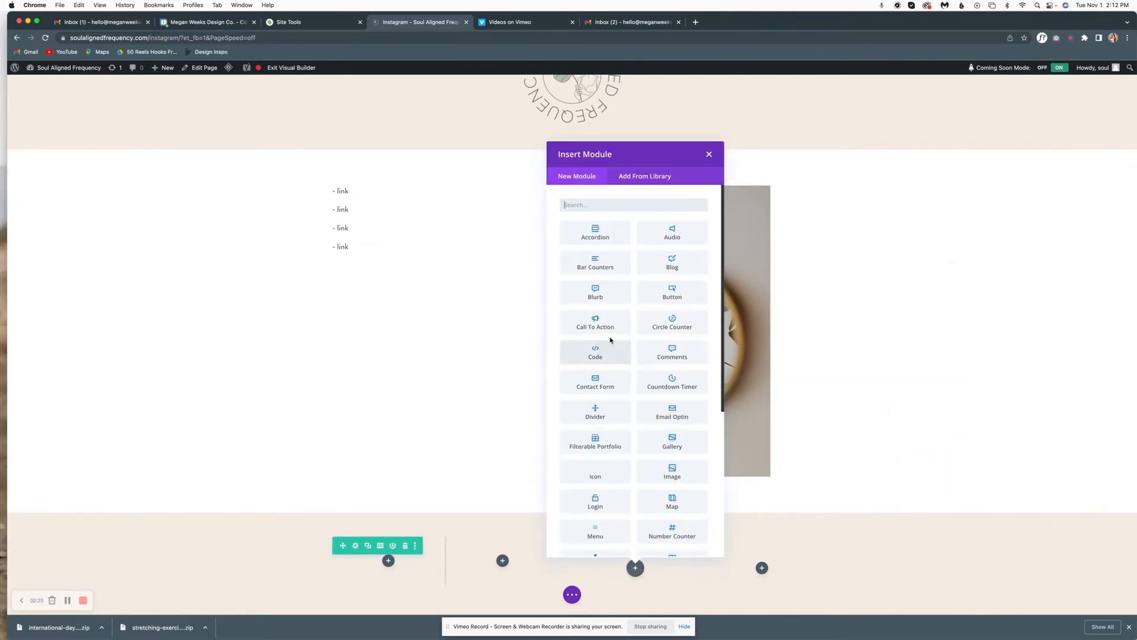
pyautogui.write('im')
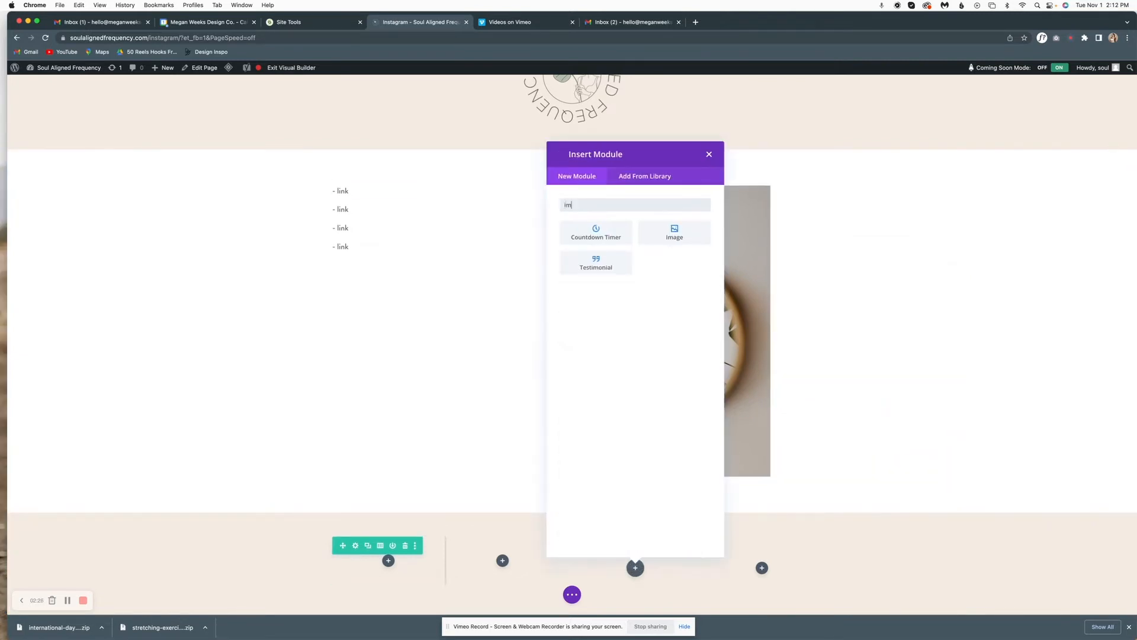
pyautogui.click(674, 230)
pyautogui.click(858, 402)
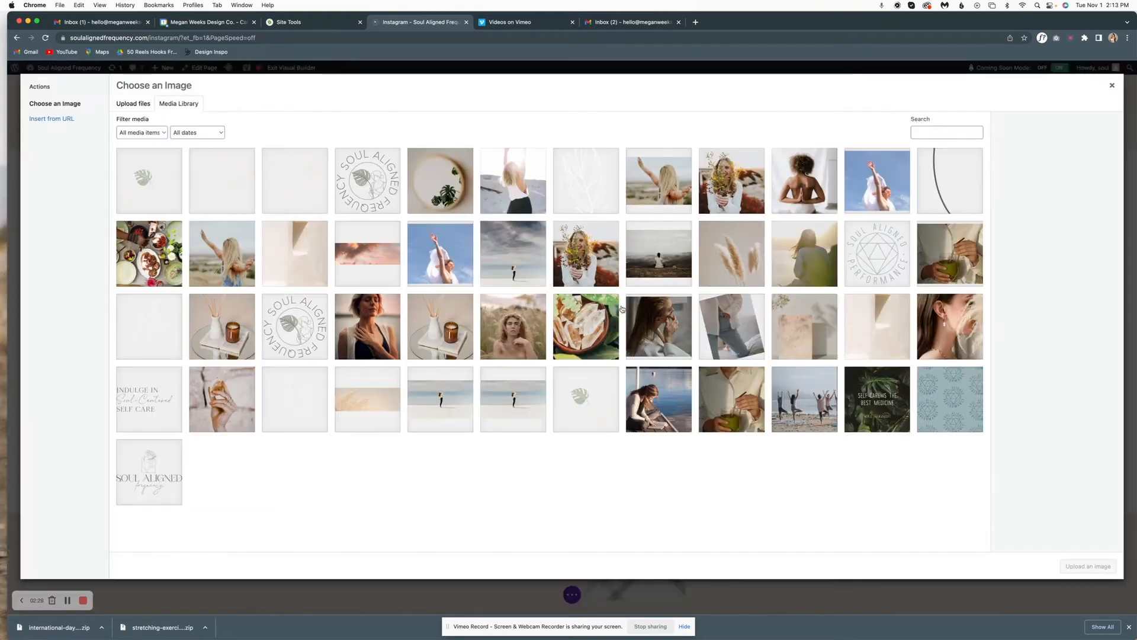
pyautogui.click(423, 194)
pyautogui.click(1088, 566)
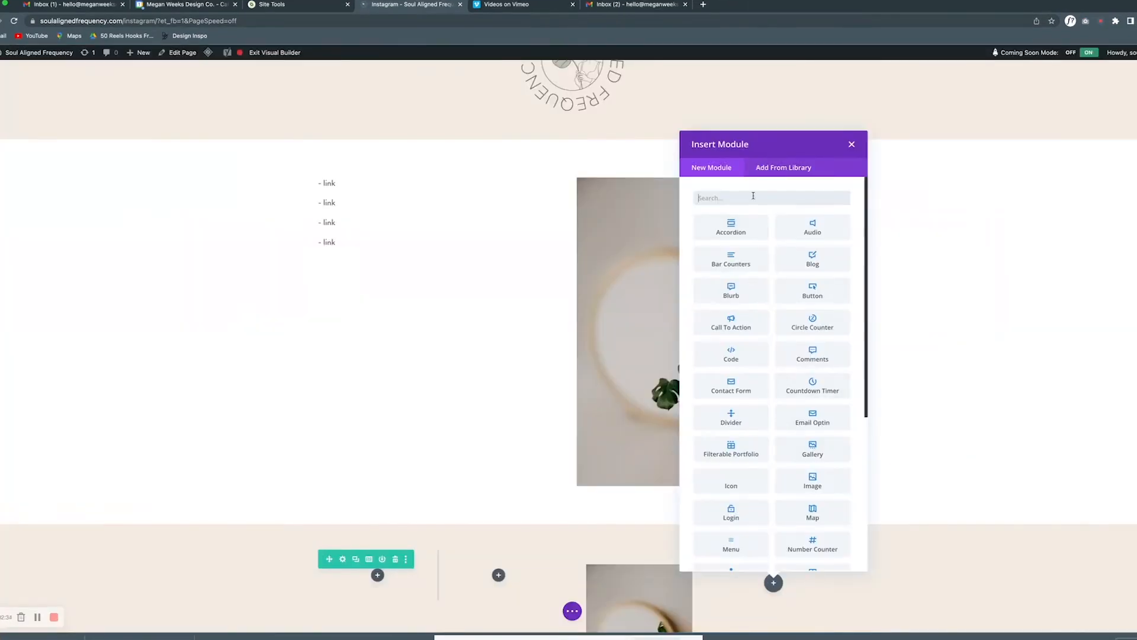
# Insert an image module with the photo of the woman raising her arms in the specialty section's second sidebar column and save it.
pyautogui.write('o')
pyautogui.press('BackSpace')
pyautogui.write('im')
pyautogui.click(813, 231)
pyautogui.click(882, 412)
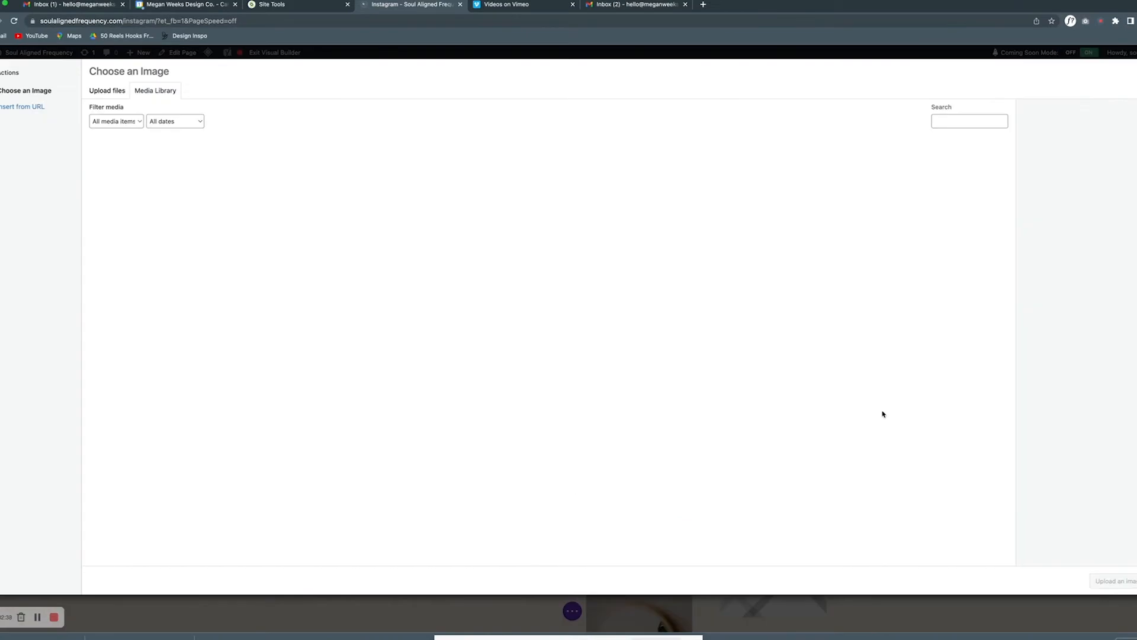
pyautogui.click(519, 178)
pyautogui.click(1112, 581)
pyautogui.scroll(-2, 895, 398)
pyautogui.scroll(-5, 736, 484)
pyautogui.click(858, 290)
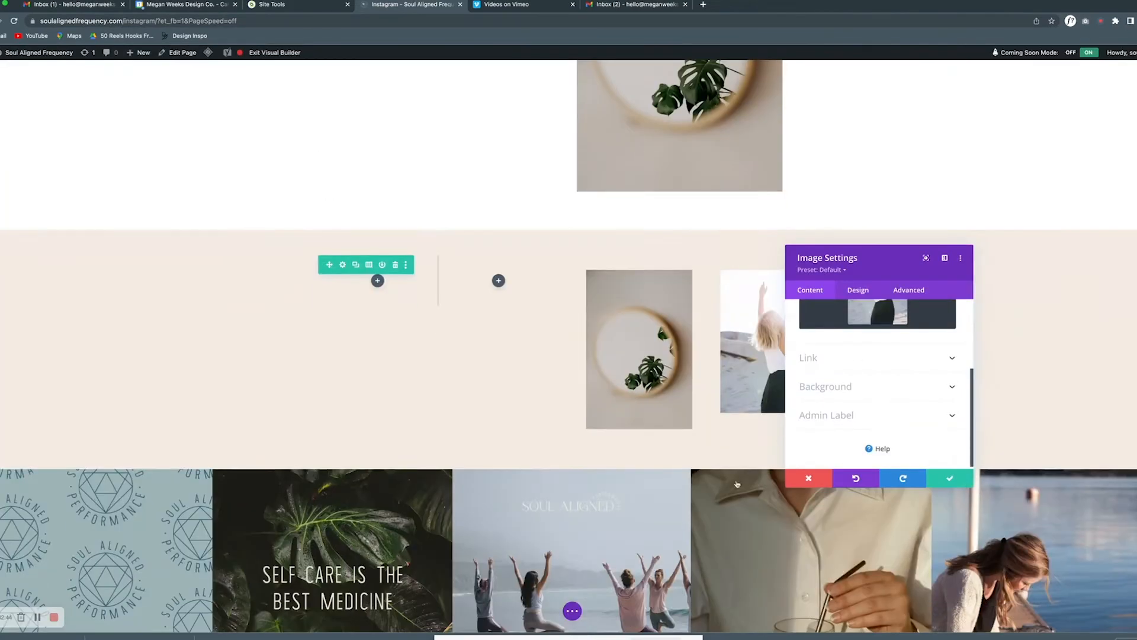
pyautogui.click(949, 478)
pyautogui.click(342, 265)
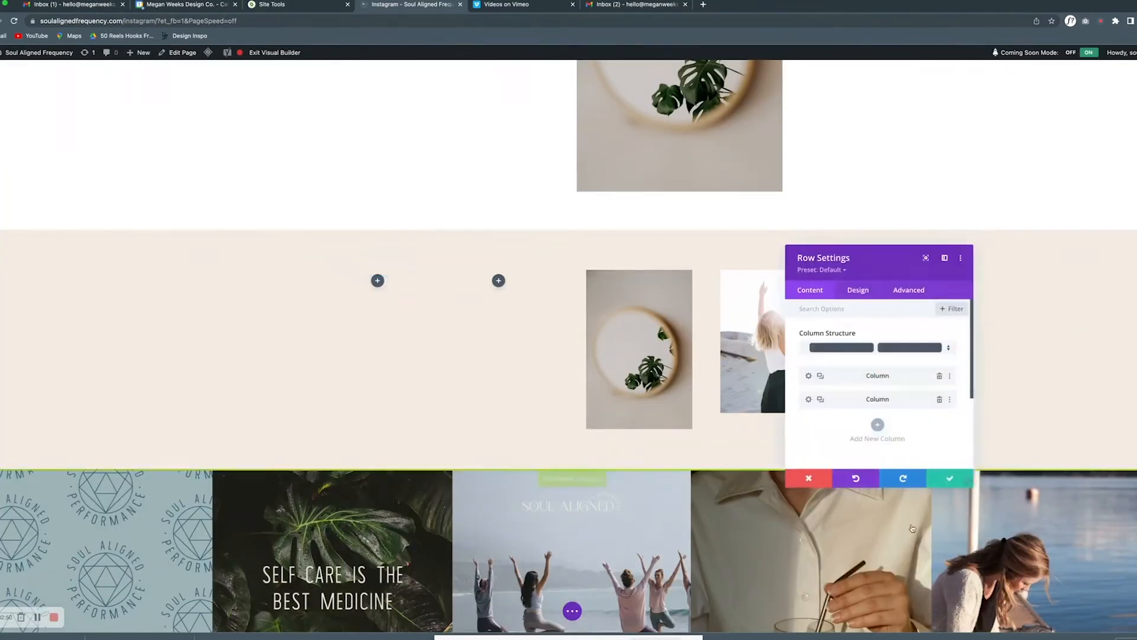
pyautogui.click(809, 478)
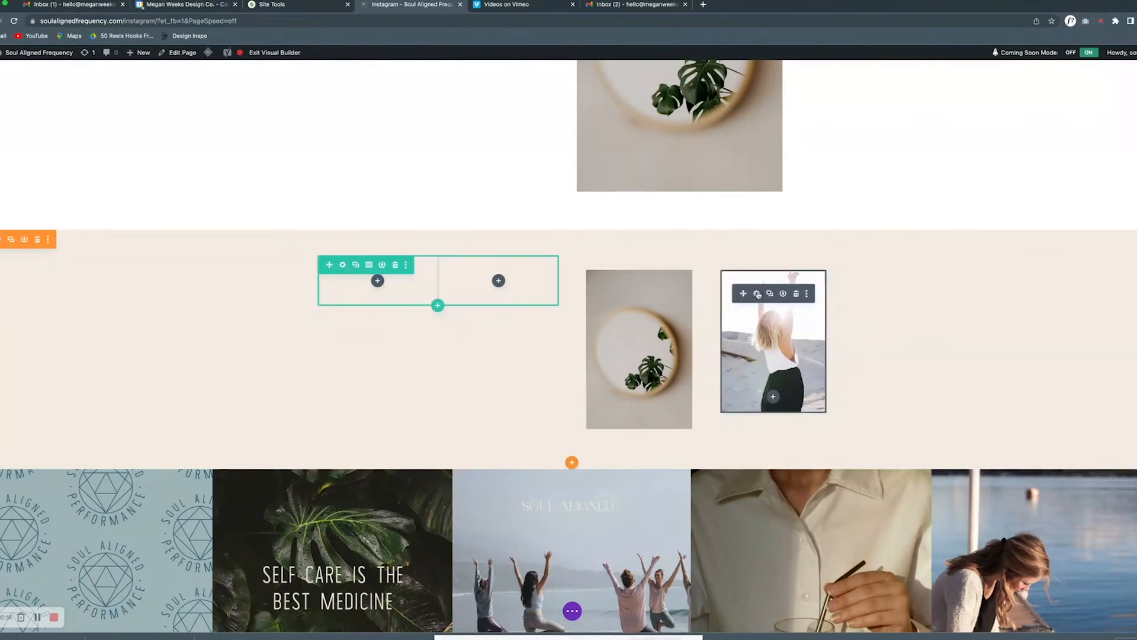
# Enlarge the photo of the woman raising her arms with a scale transform so it overlaps the neighbouring mirror photo.
pyautogui.click(750, 293)
pyautogui.click(830, 355)
pyautogui.scroll(-6, 883, 409)
pyautogui.click(875, 409)
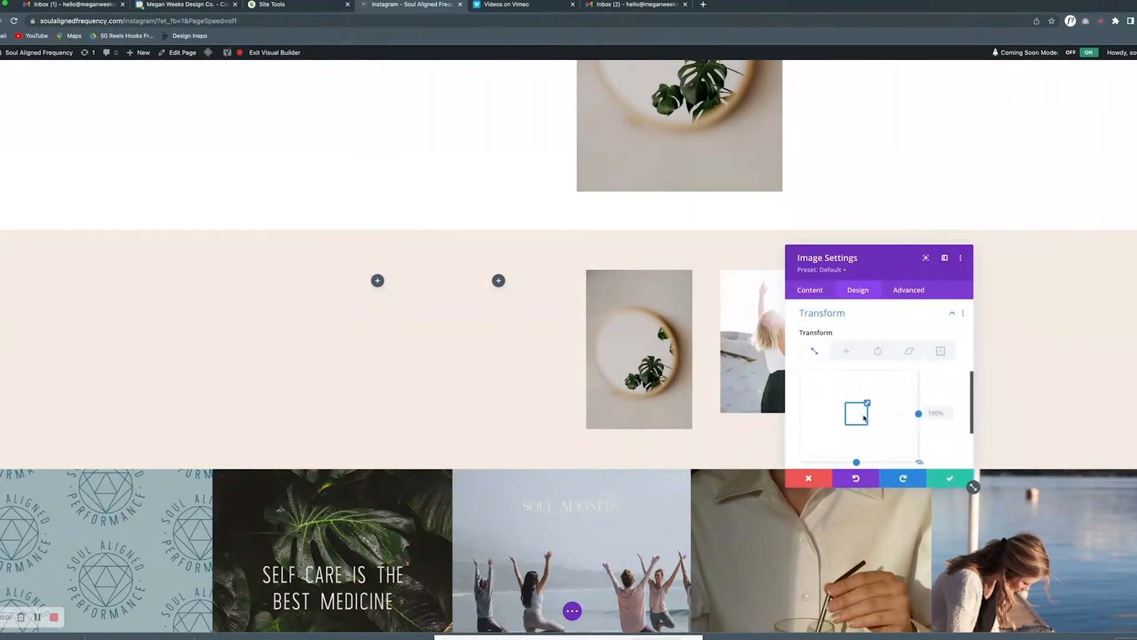
pyautogui.moveTo(866, 403); pyautogui.dragTo(877, 391)
pyautogui.click(828, 313)
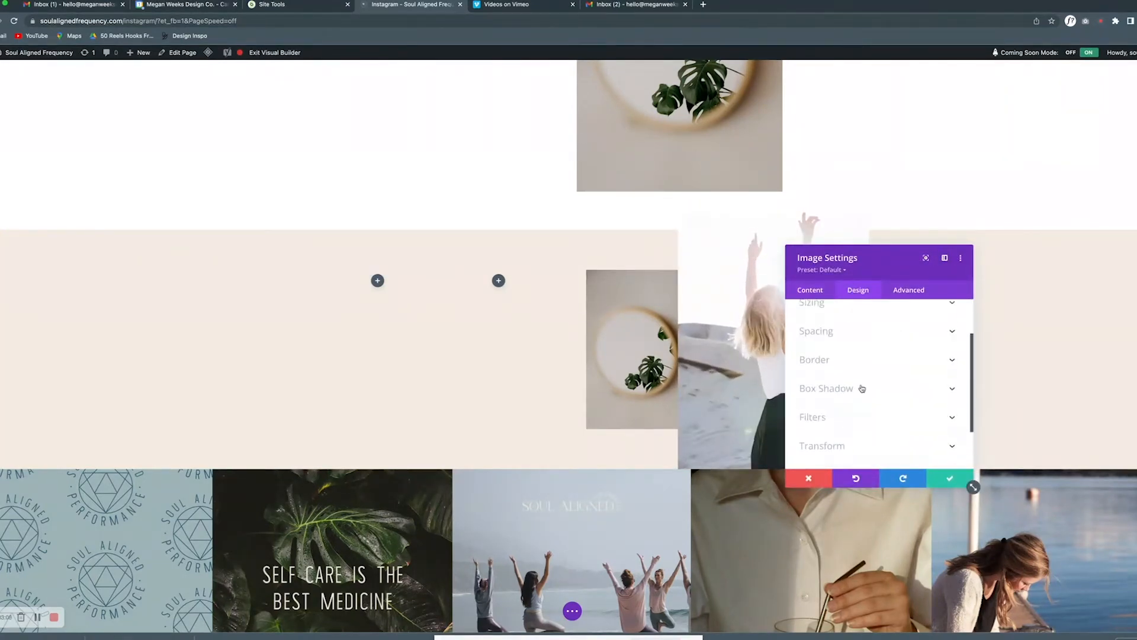
# Add a white border about 2px wide around the photo of the woman raising her arms and save the image settings.
pyautogui.scroll(5, 840, 356)
pyautogui.click(827, 288)
pyautogui.click(857, 290)
pyautogui.click(822, 368)
pyautogui.scroll(-3, 835, 359)
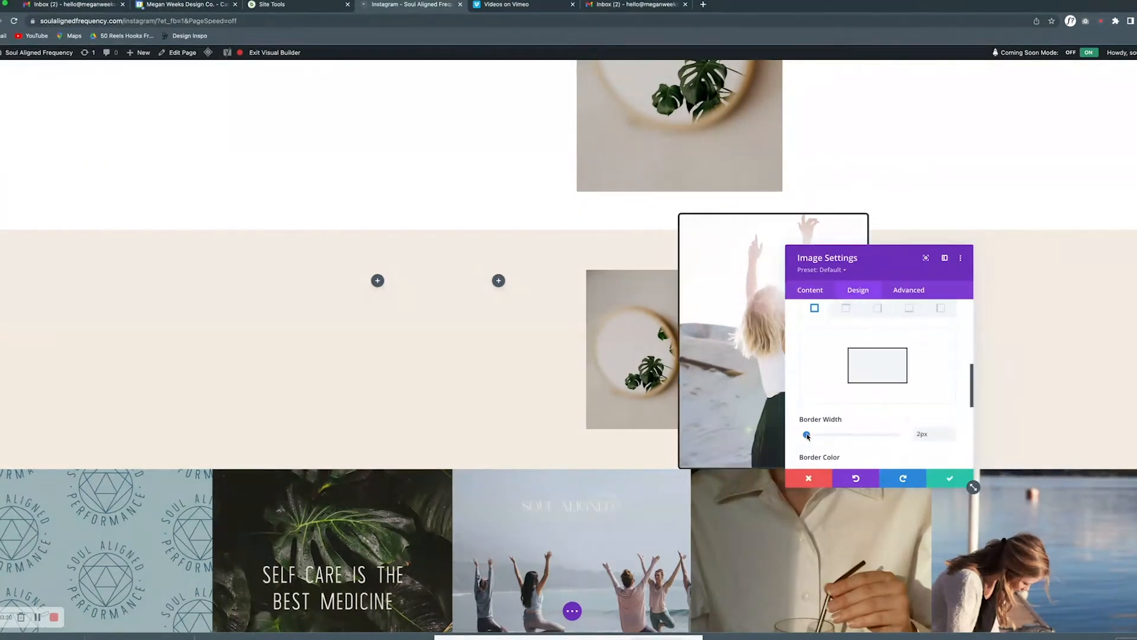
pyautogui.moveTo(802, 434); pyautogui.dragTo(806, 435)
pyautogui.scroll(-2, 820, 396)
pyautogui.click(847, 375)
pyautogui.scroll(1, 859, 384)
pyautogui.scroll(4, 861, 385)
pyautogui.scroll(-3, 888, 406)
pyautogui.click(952, 388)
pyautogui.click(951, 388)
pyautogui.click(952, 393)
pyautogui.click(950, 478)
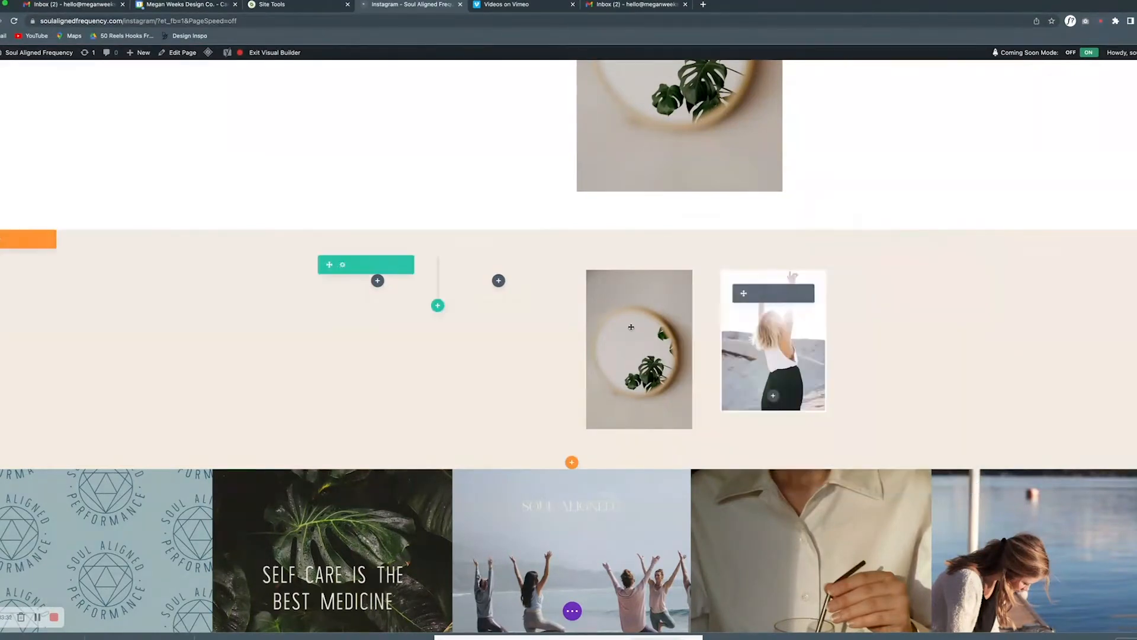
# Try enlarging the small mirror photo with a scale transform and shifting it slightly down.
pyautogui.click(613, 278)
pyautogui.click(858, 290)
pyautogui.click(850, 362)
pyautogui.scroll(-1, 853, 395)
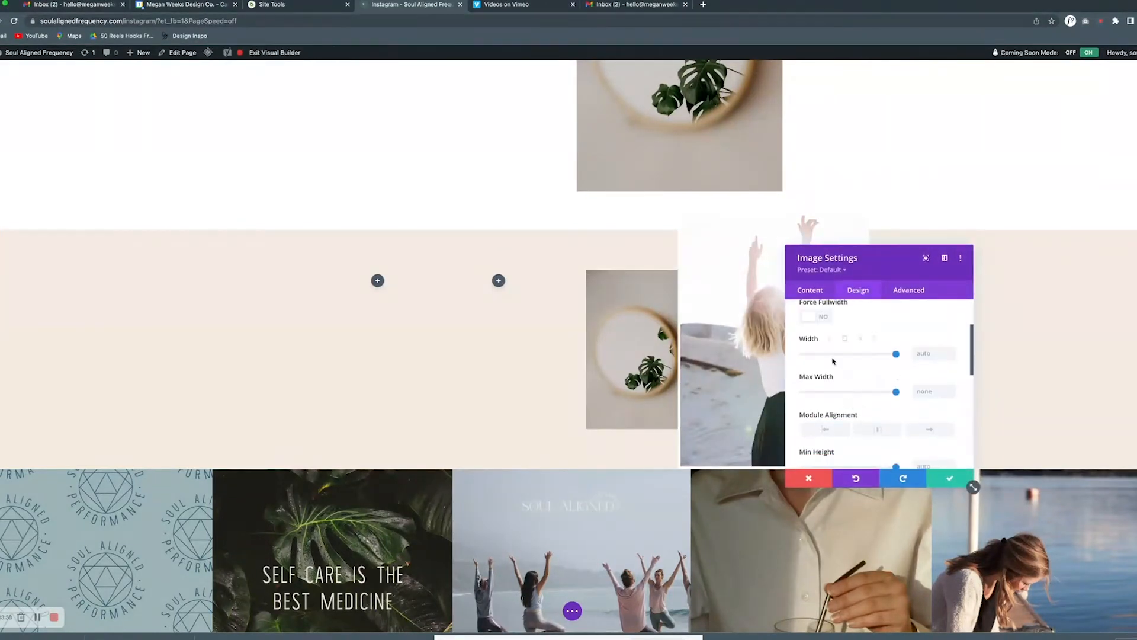
pyautogui.scroll(3, 818, 355)
pyautogui.click(833, 372)
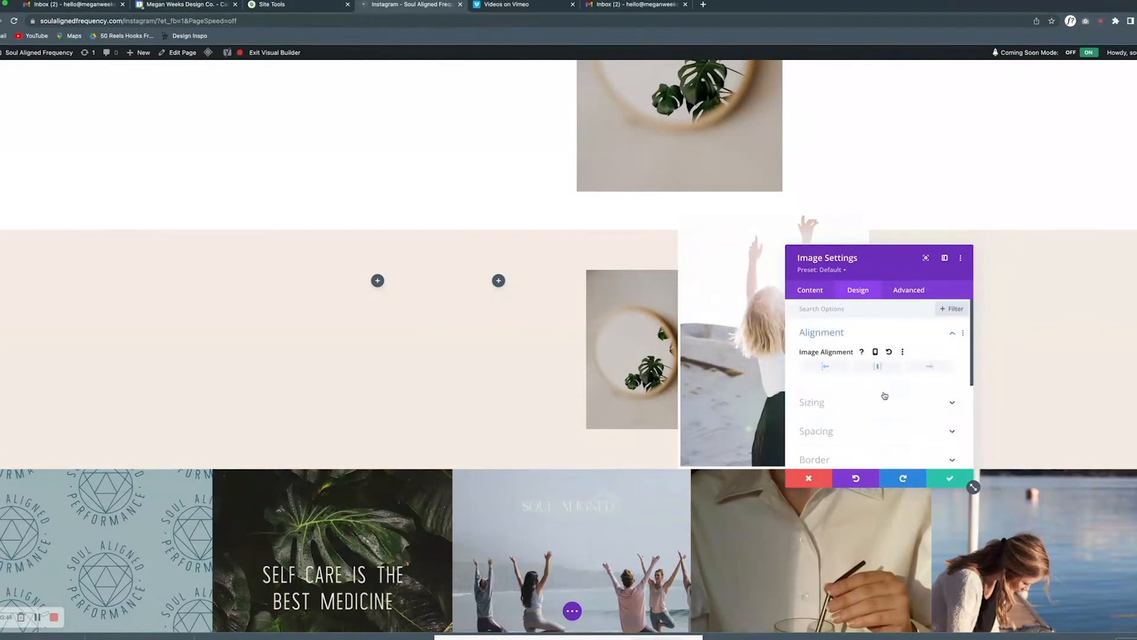
pyautogui.scroll(-4, 884, 396)
pyautogui.click(842, 403)
pyautogui.moveTo(869, 402); pyautogui.dragTo(855, 412)
pyautogui.click(846, 351)
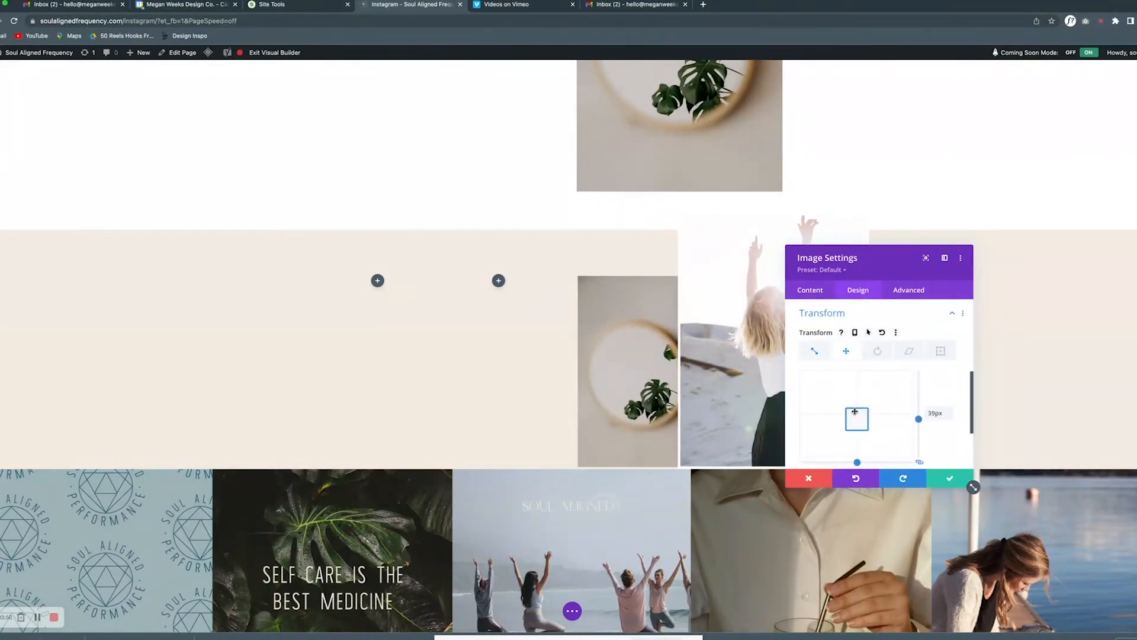
# Raise the small mirror photo's Z Index to 500 and save the image settings.
pyautogui.click(908, 289)
pyautogui.scroll(10, 836, 379)
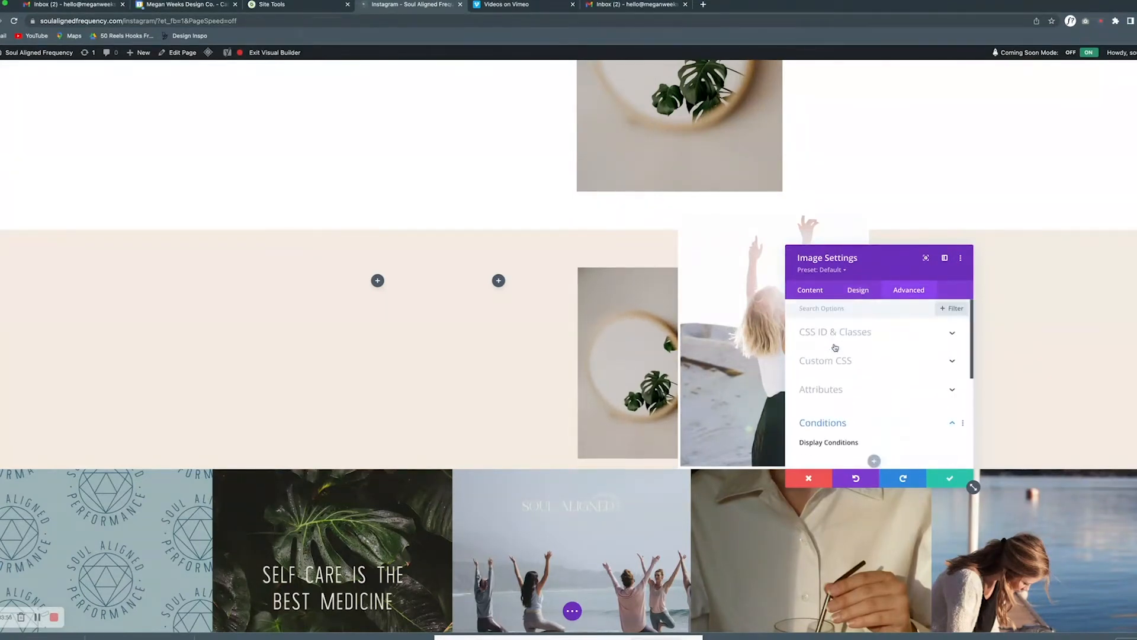
pyautogui.click(909, 289)
pyautogui.scroll(-5, 859, 391)
pyautogui.click(842, 383)
pyautogui.scroll(-3, 844, 388)
pyautogui.moveTo(850, 384); pyautogui.dragTo(820, 386)
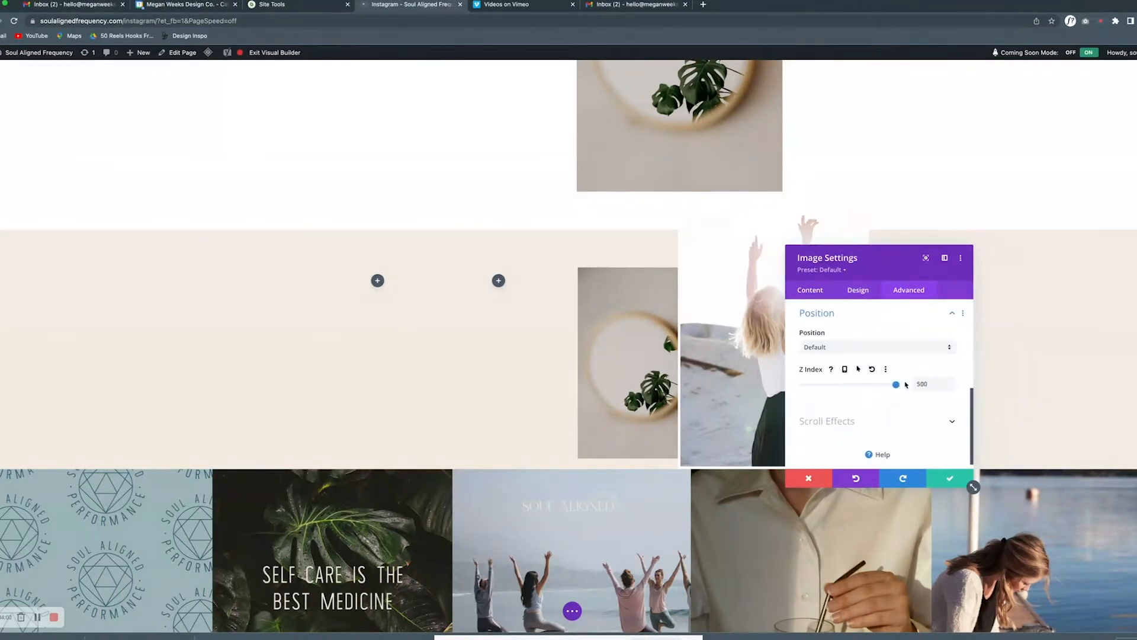
pyautogui.click(847, 372)
pyautogui.click(865, 348)
pyautogui.click(846, 357)
pyautogui.click(946, 476)
# Shrink the small mirror photo with the transform options, move it down about 76px and slightly right, and save.
pyautogui.scroll(-1, 989, 287)
pyautogui.click(623, 281)
pyautogui.scroll(-3, 840, 444)
pyautogui.click(833, 413)
pyautogui.scroll(-3, 841, 410)
pyautogui.moveTo(870, 399); pyautogui.dragTo(864, 404)
pyautogui.moveTo(861, 416); pyautogui.dragTo(862, 423)
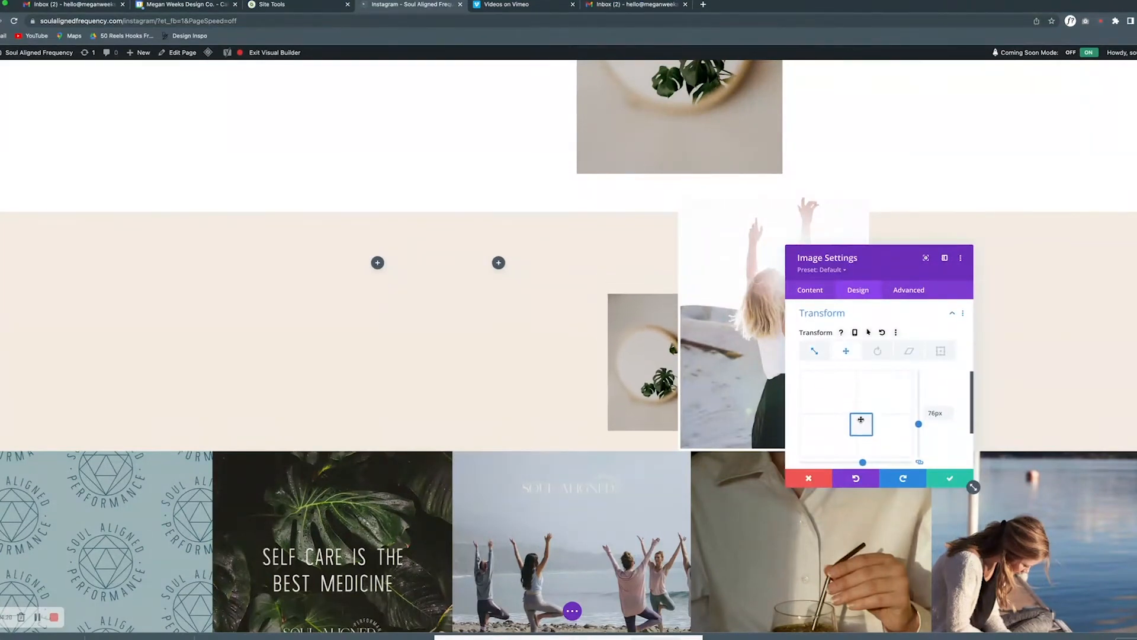
pyautogui.click(935, 485)
# Move the links text into the first column of the specialty section's row and delete that row's second column.
pyautogui.scroll(-1, 1013, 310)
pyautogui.scroll(6, 375, 215)
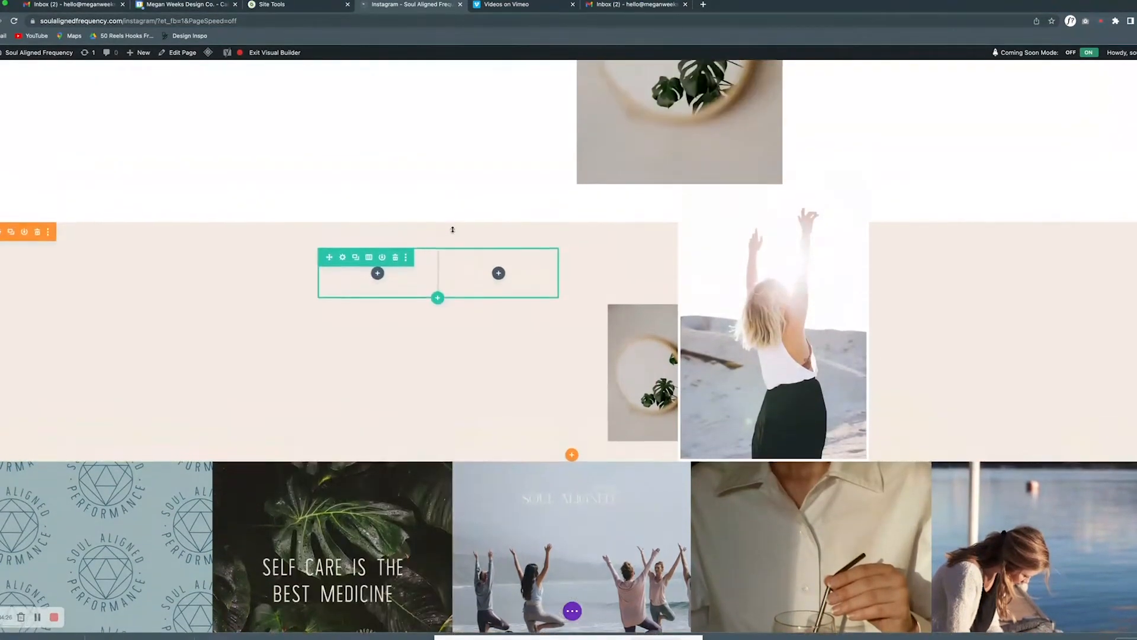
pyautogui.scroll(-2, 415, 520)
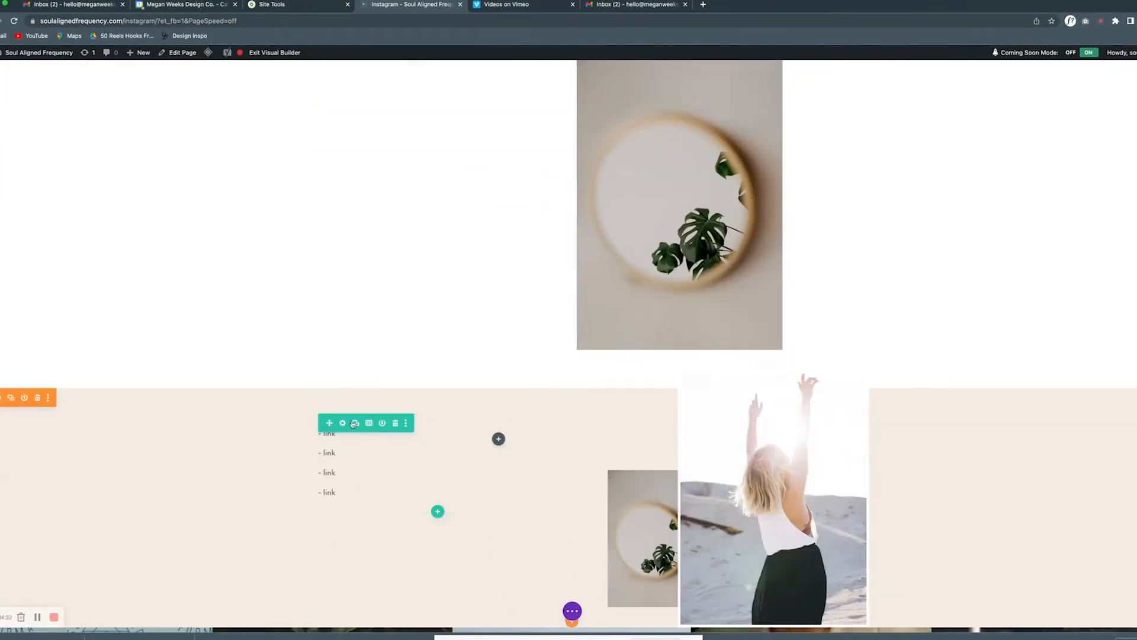
pyautogui.click(342, 424)
pyautogui.click(939, 398)
pyautogui.click(946, 477)
pyautogui.scroll(-1, 626, 465)
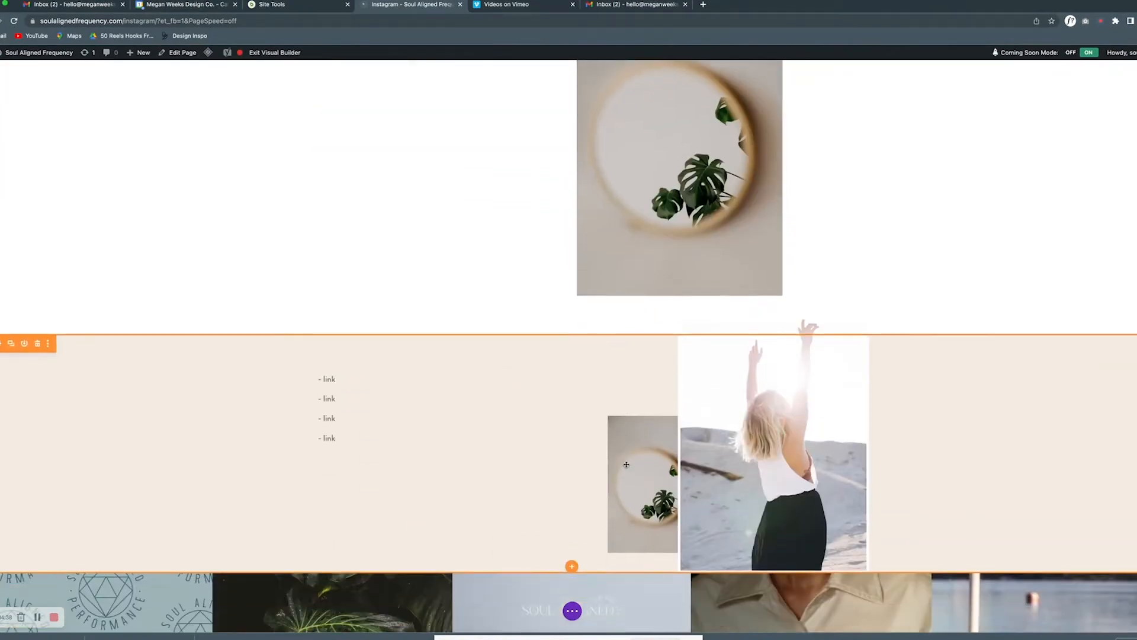
# Delete the white section that holds the large mirror photo above the specialty section.
pyautogui.scroll(9, 626, 465)
pyautogui.click(38, 456)
pyautogui.scroll(-2, 373, 460)
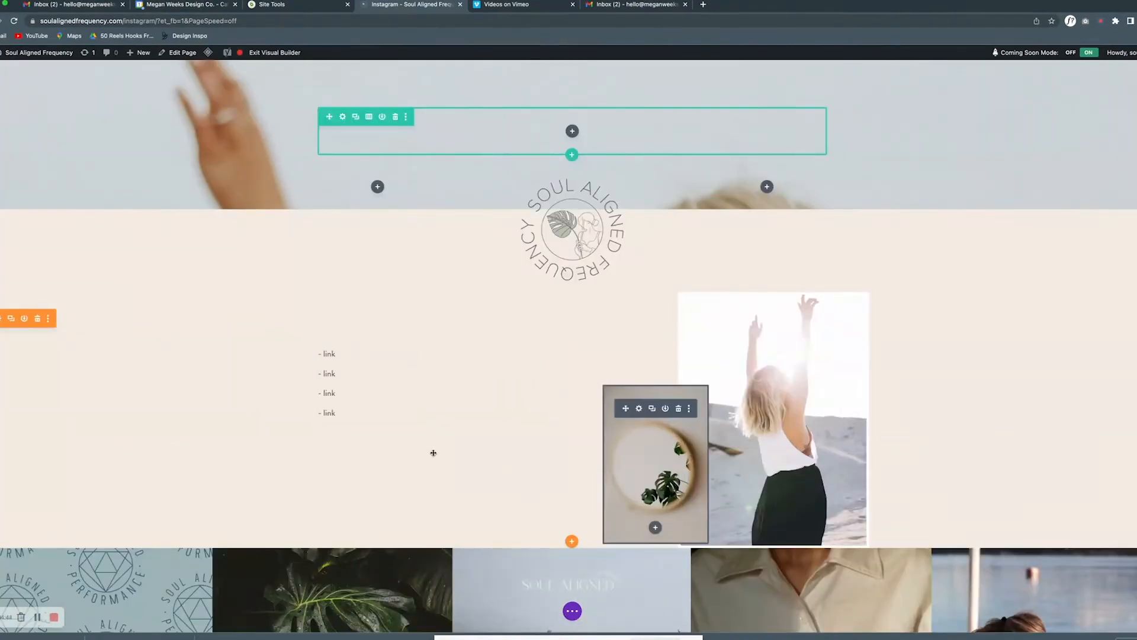
# Enable a custom gutter width for the links text row and save the row settings.
pyautogui.click(343, 341)
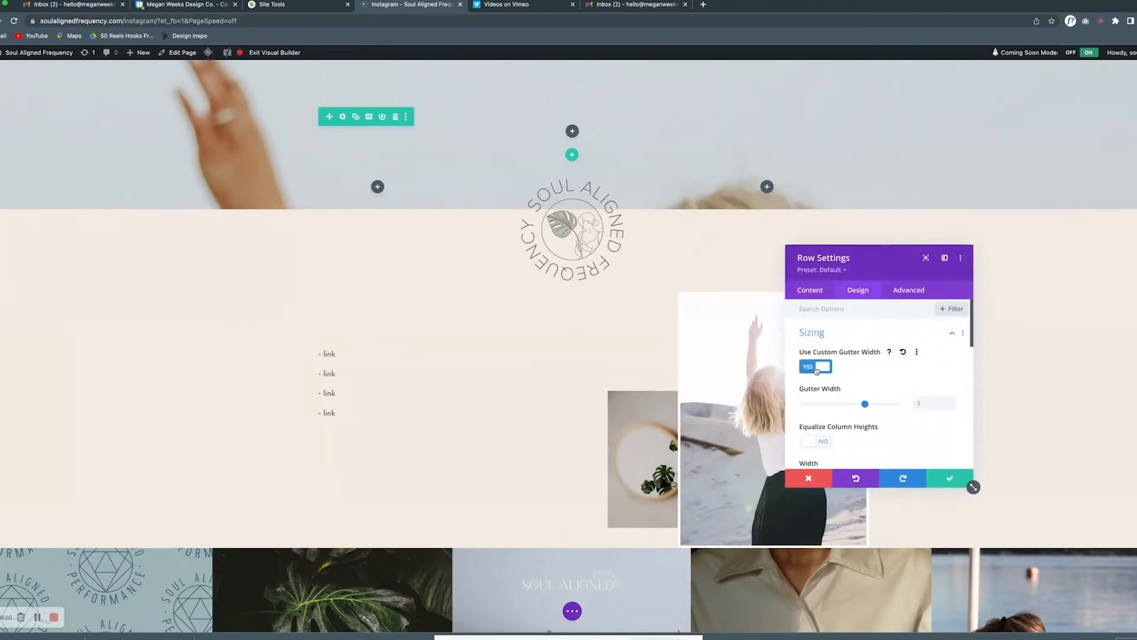
pyautogui.scroll(-3, 818, 407)
pyautogui.scroll(-4, 896, 402)
pyautogui.click(948, 477)
# Check the specialty section's sizing and other design options, plus the links text module's settings.
pyautogui.click(2, 319)
pyautogui.click(858, 290)
pyautogui.click(826, 391)
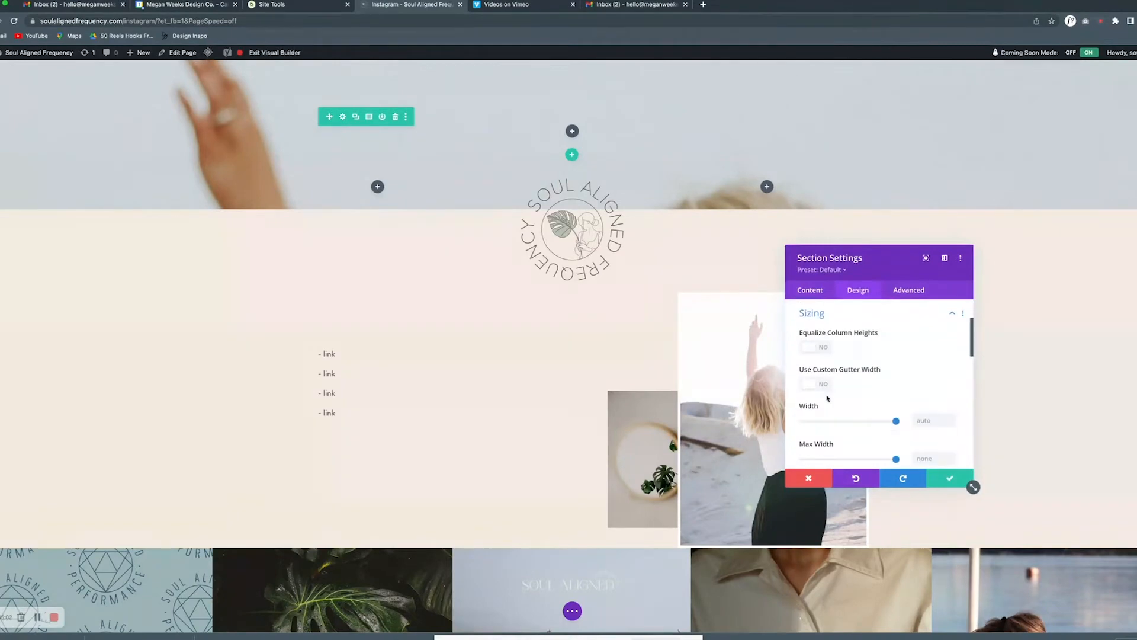
pyautogui.scroll(-10, 885, 391)
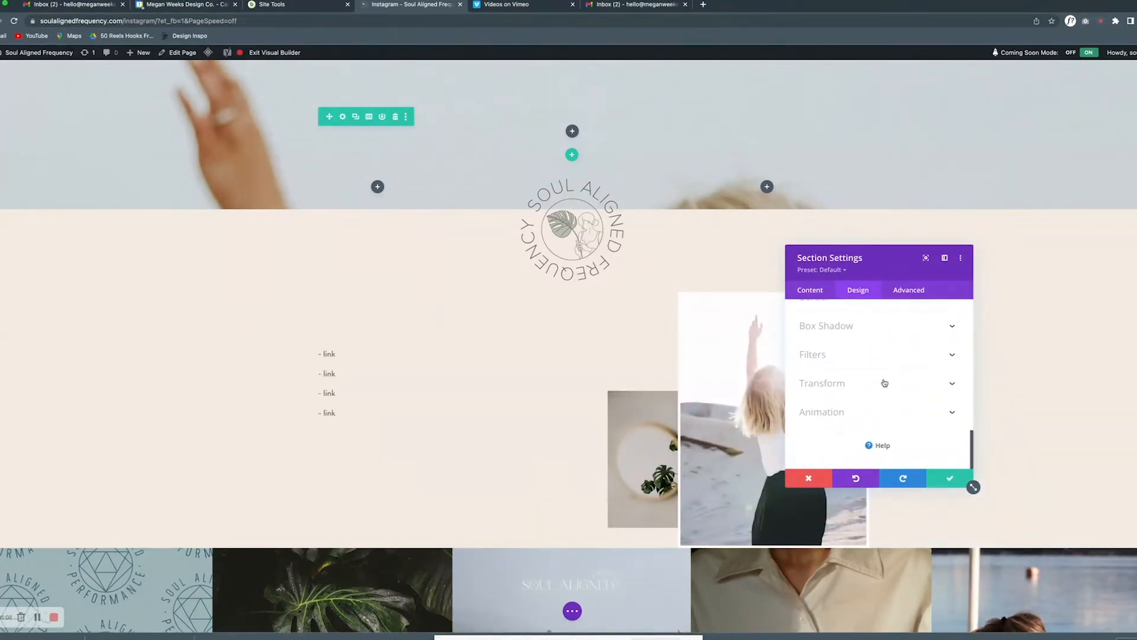
pyautogui.click(950, 477)
pyautogui.click(414, 371)
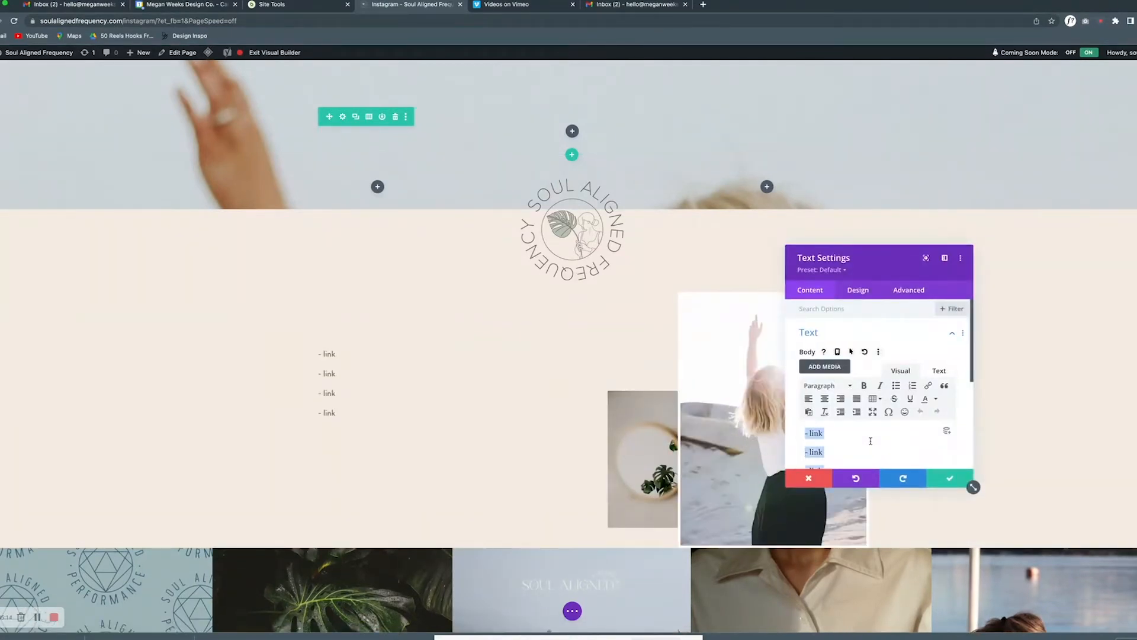
pyautogui.click(809, 478)
# Change the links text row to two equal columns and move the text into the second column.
pyautogui.click(343, 346)
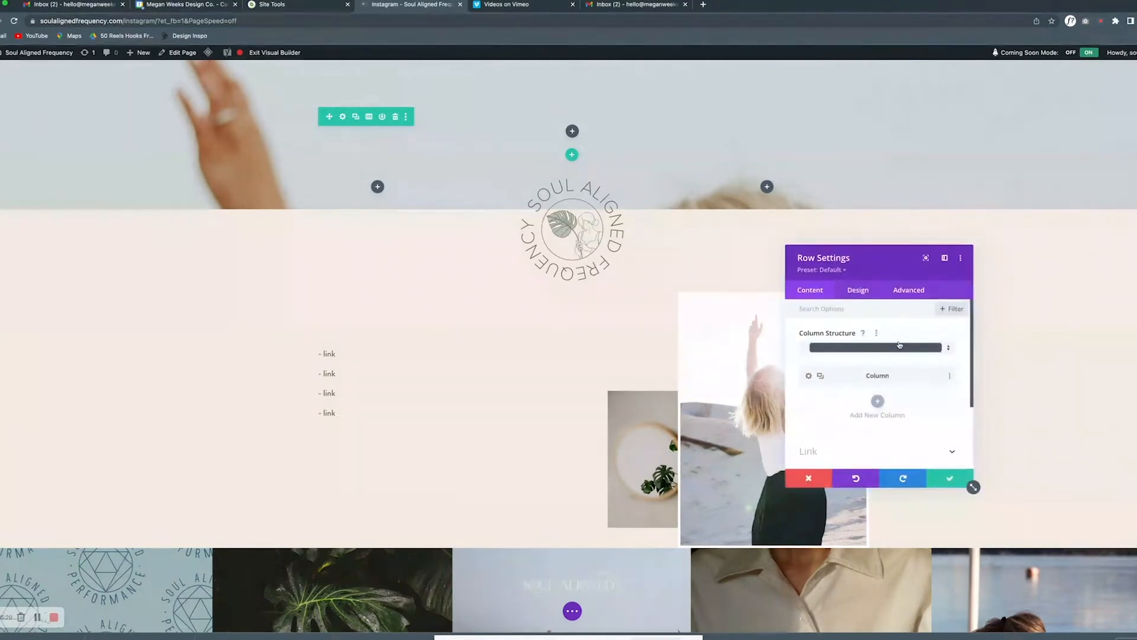
pyautogui.click(971, 484)
pyautogui.scroll(-1, 474, 385)
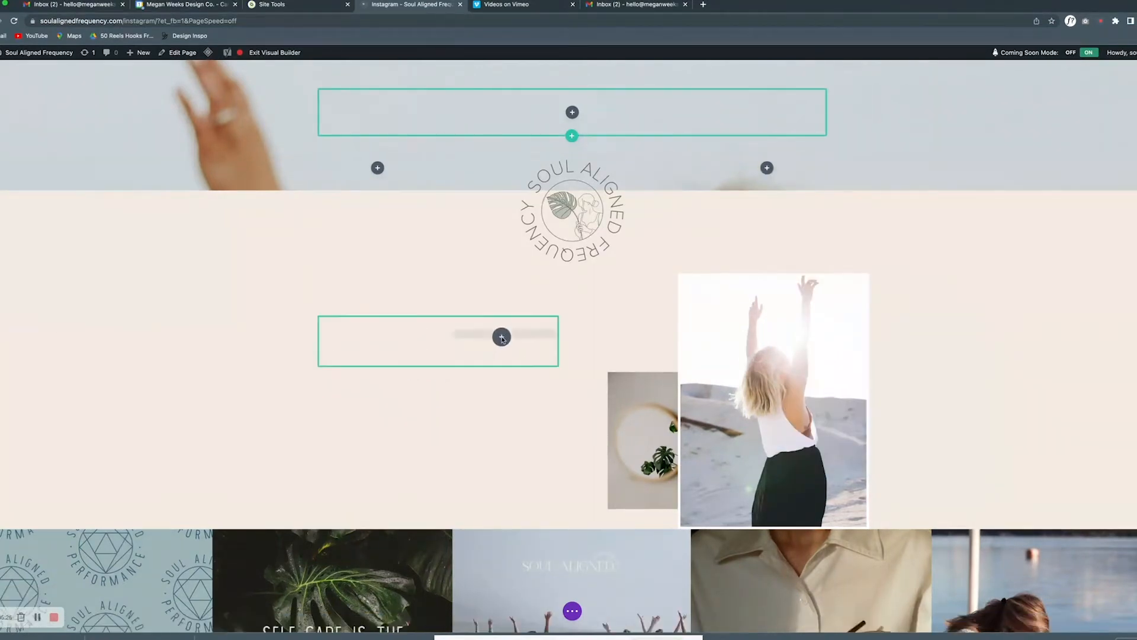
pyautogui.click(377, 340)
pyautogui.scroll(-1, 378, 487)
pyautogui.click(329, 543)
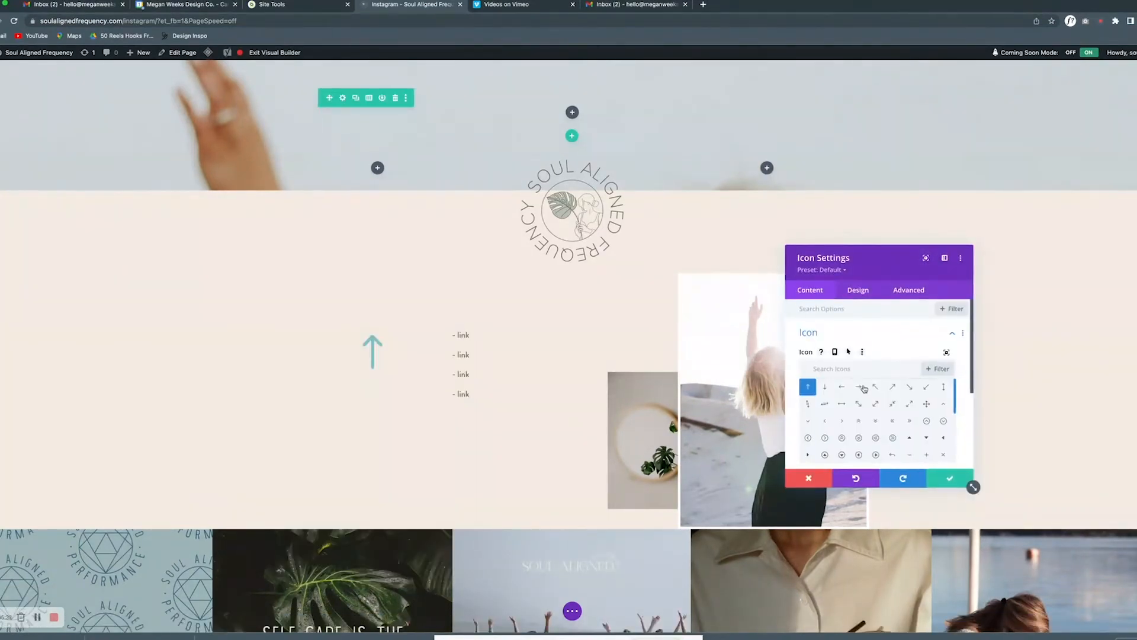
pyautogui.click(857, 289)
pyautogui.click(841, 361)
pyautogui.click(808, 478)
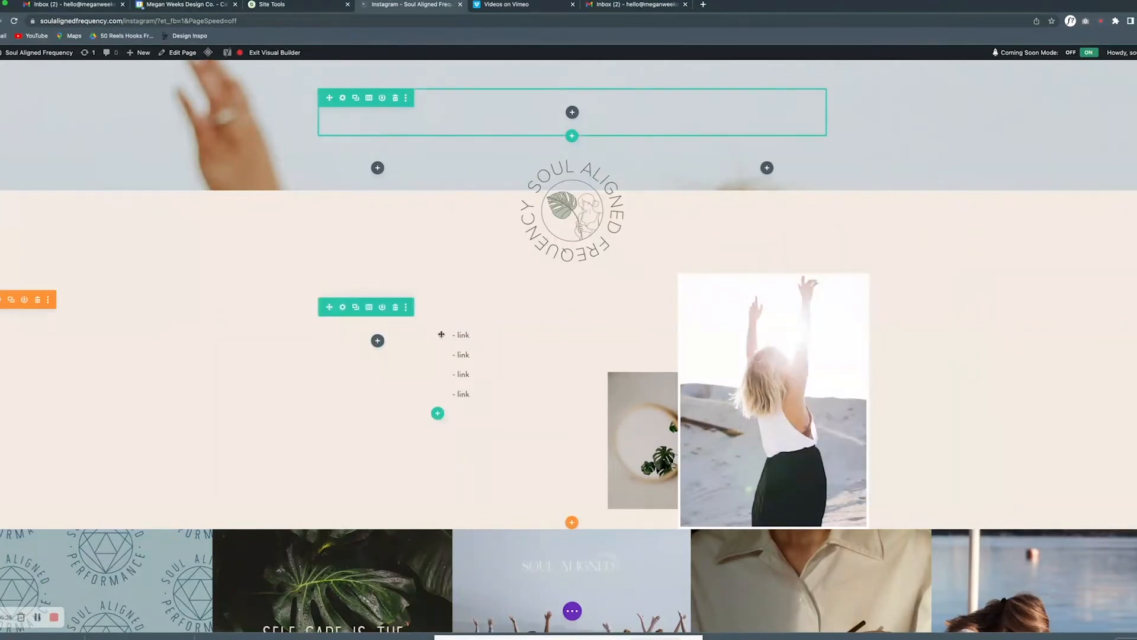
# Search Google in a new browser tab for "arrow text" and copy the → symbol from the results.
pyautogui.hotkey('ctrl', 't')
pyautogui.write('arrow text')
pyautogui.press('Return')
pyautogui.click(284, 235)
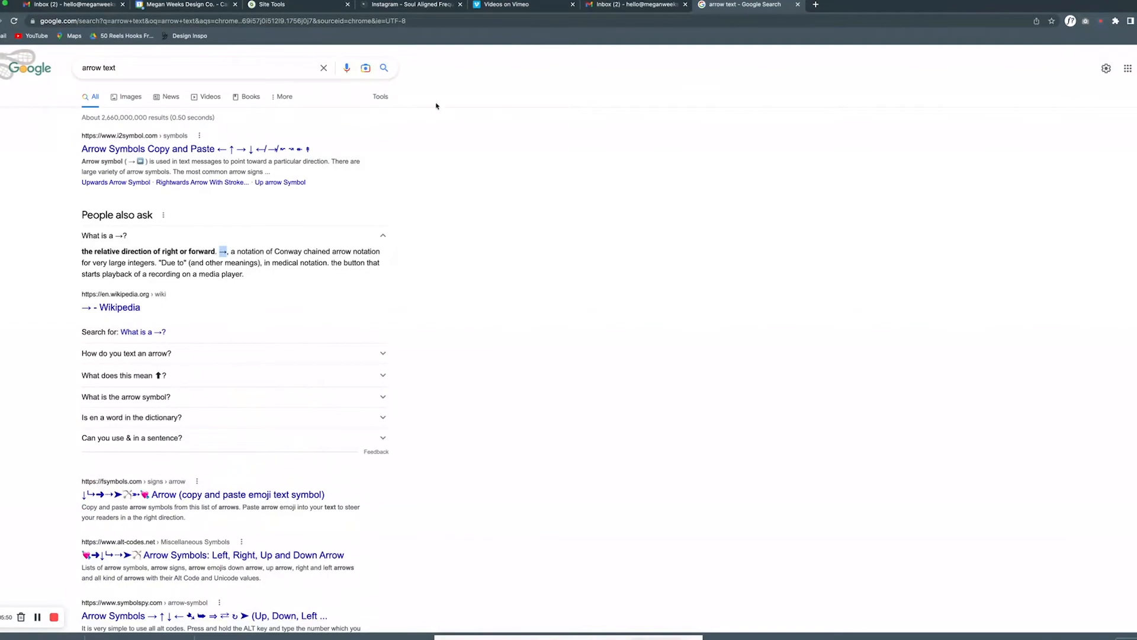
# Return to the Instagram page builder and replace the dash before each of the four link lines with →.
pyautogui.click(424, 5)
pyautogui.click(350, 340)
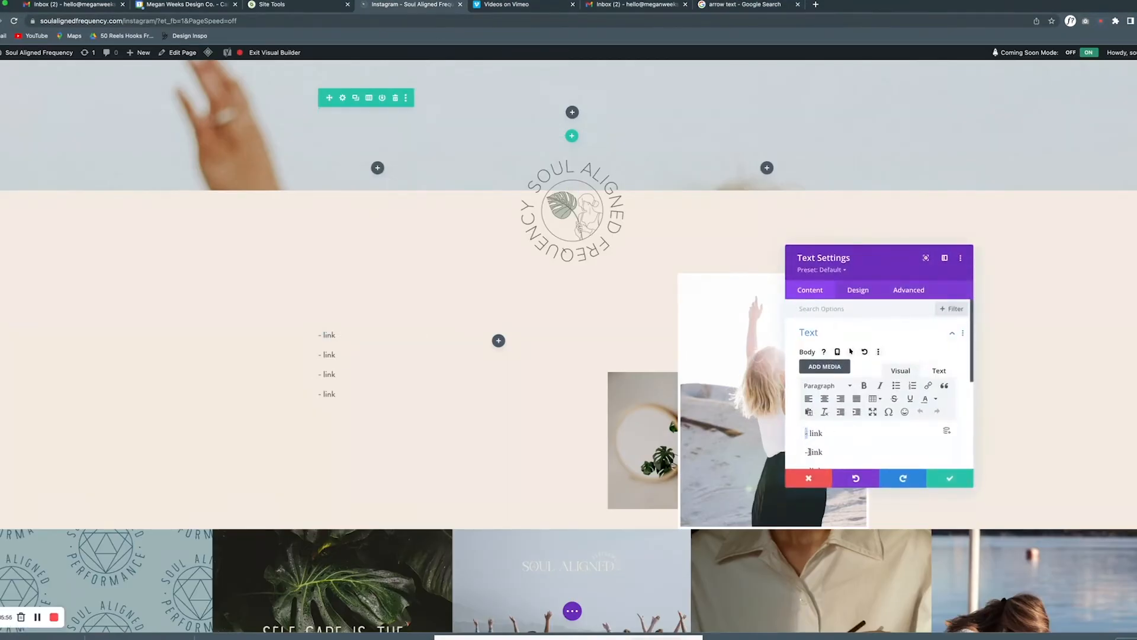
pyautogui.scroll(-1, 812, 451)
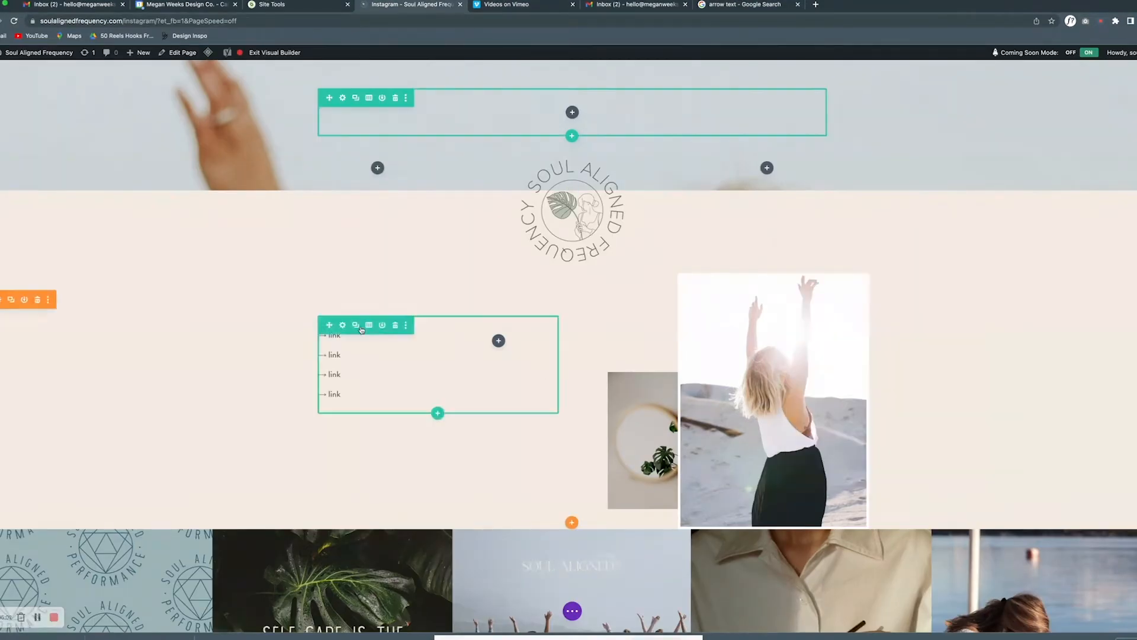
pyautogui.click(350, 353)
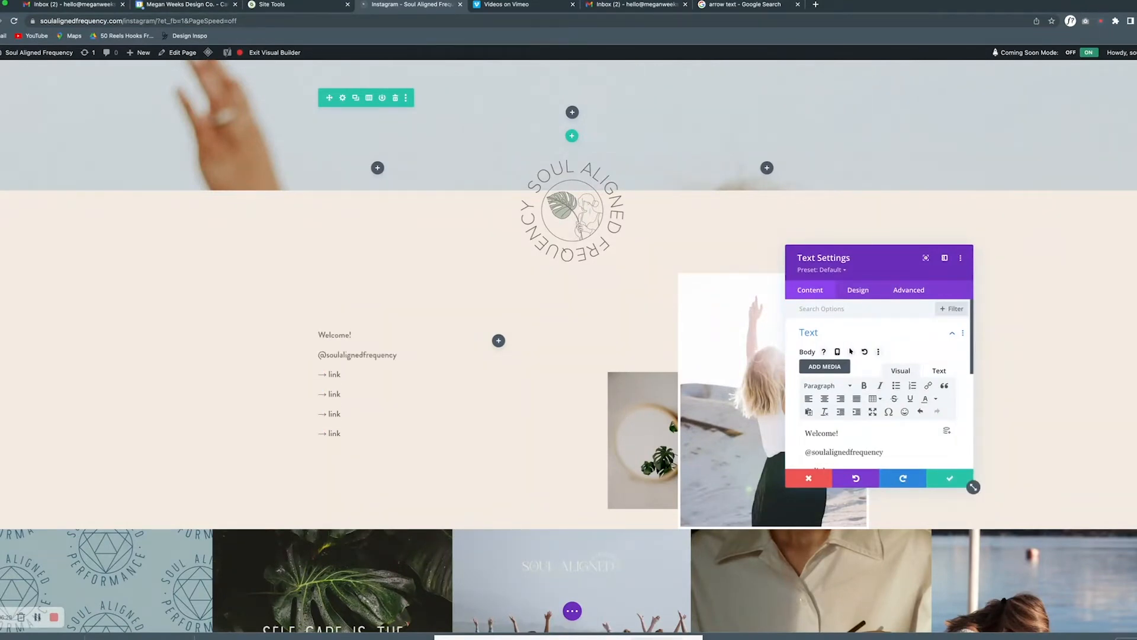
pyautogui.click(826, 386)
pyautogui.click(826, 436)
# Adjust the text module's Heading 2 styling in its design settings and save it.
pyautogui.click(858, 290)
pyautogui.click(835, 366)
pyautogui.click(840, 337)
pyautogui.click(885, 378)
pyautogui.click(845, 169)
pyautogui.click(940, 482)
# Delete the empty second column of the links text row and centre all of the module's text.
pyautogui.click(342, 325)
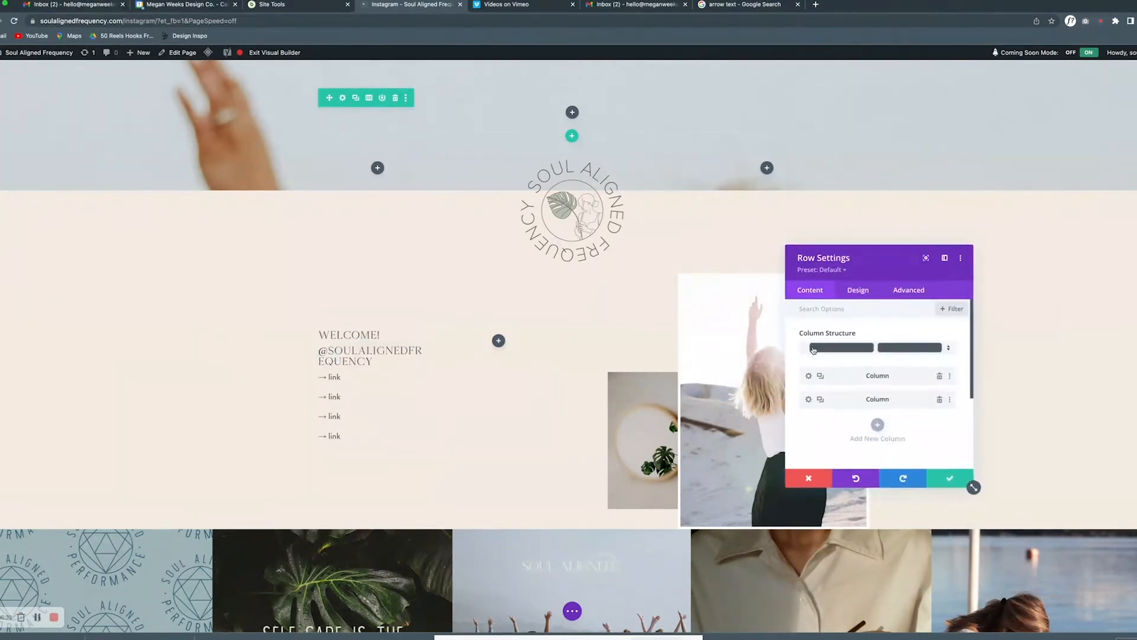
pyautogui.click(963, 479)
pyautogui.click(342, 322)
pyautogui.scroll(-2, 877, 379)
pyautogui.tripleClick(832, 378)
pyautogui.click(832, 379)
pyautogui.press('super+a')
pyautogui.click(824, 328)
pyautogui.click(890, 394)
pyautogui.scroll(1, 890, 394)
pyautogui.tripleClick(890, 396)
pyautogui.click(849, 323)
pyautogui.click(851, 347)
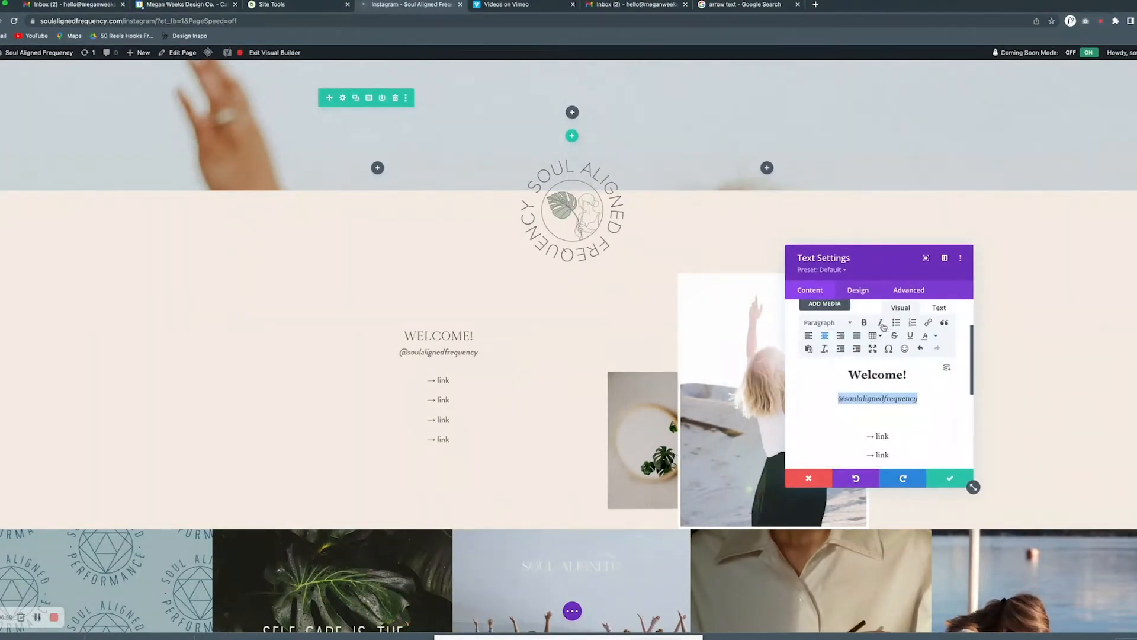
pyautogui.click(836, 323)
pyautogui.click(846, 361)
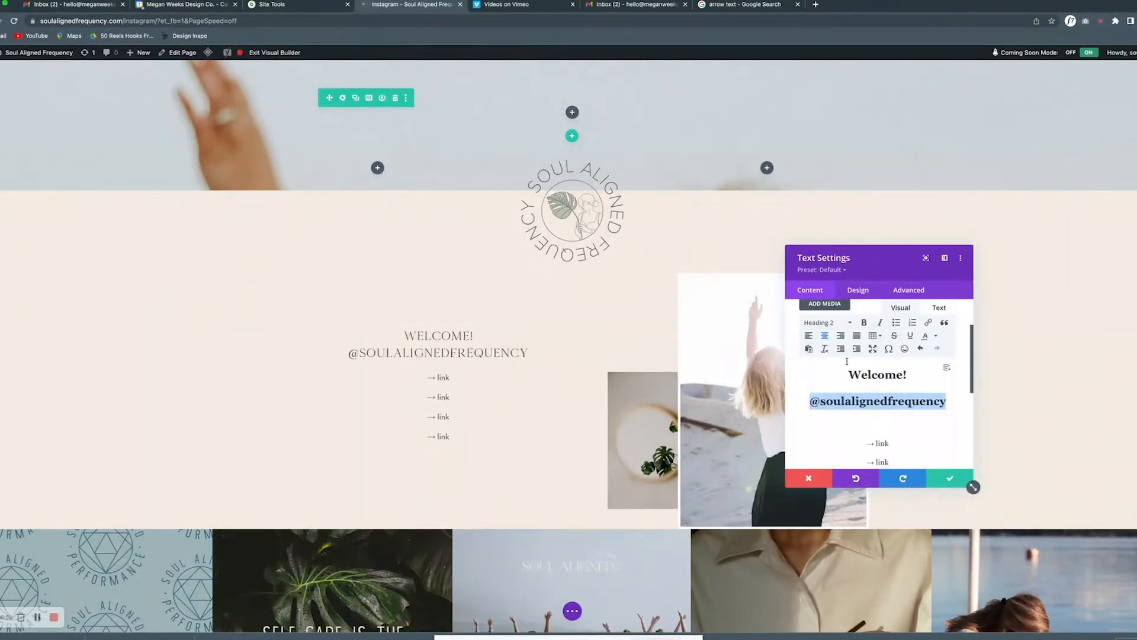
pyautogui.click(831, 324)
pyautogui.click(844, 412)
pyautogui.click(859, 289)
pyautogui.click(877, 376)
pyautogui.click(854, 182)
pyautogui.click(816, 290)
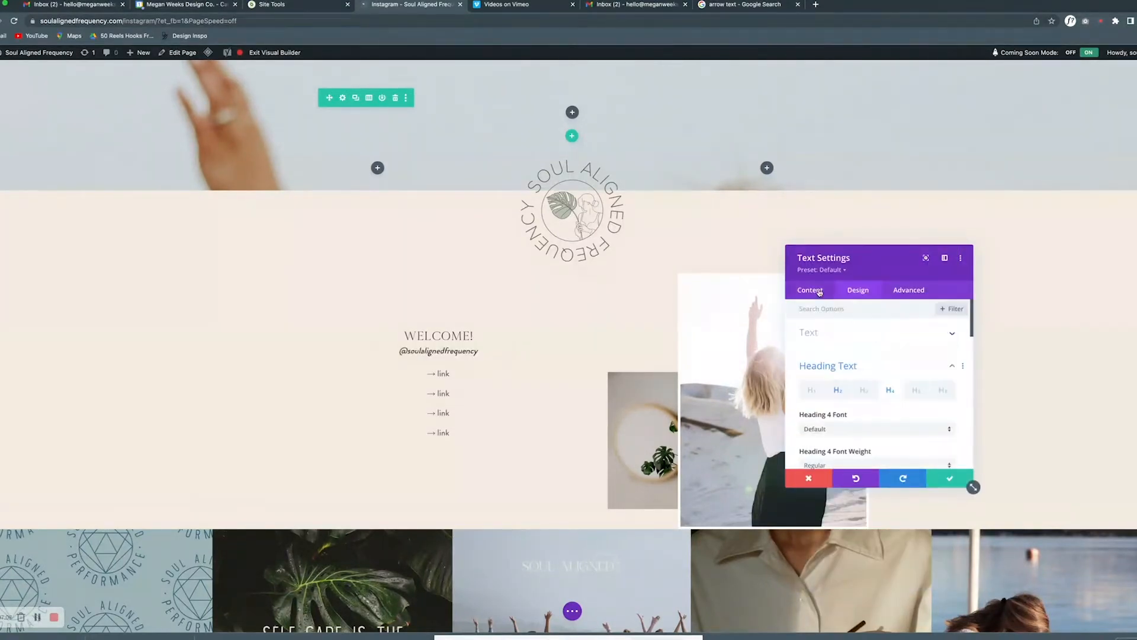
# Add a centred, non-italic intro giving the owner's first name and ending "below are links to free resources, guides and my blog!".
pyautogui.scroll(-2, 862, 431)
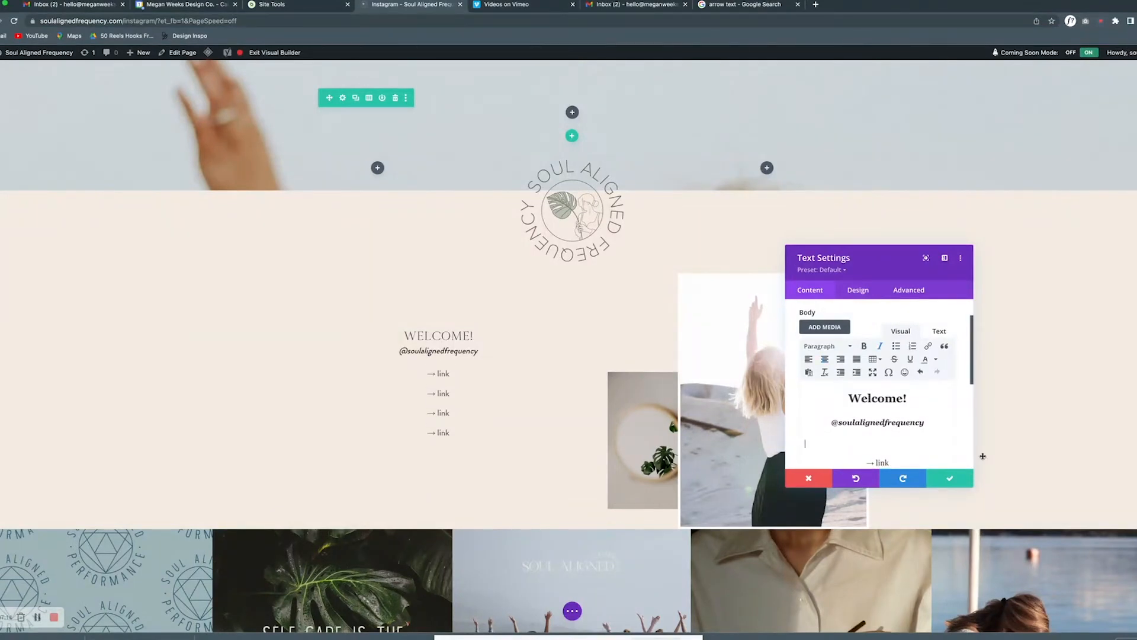
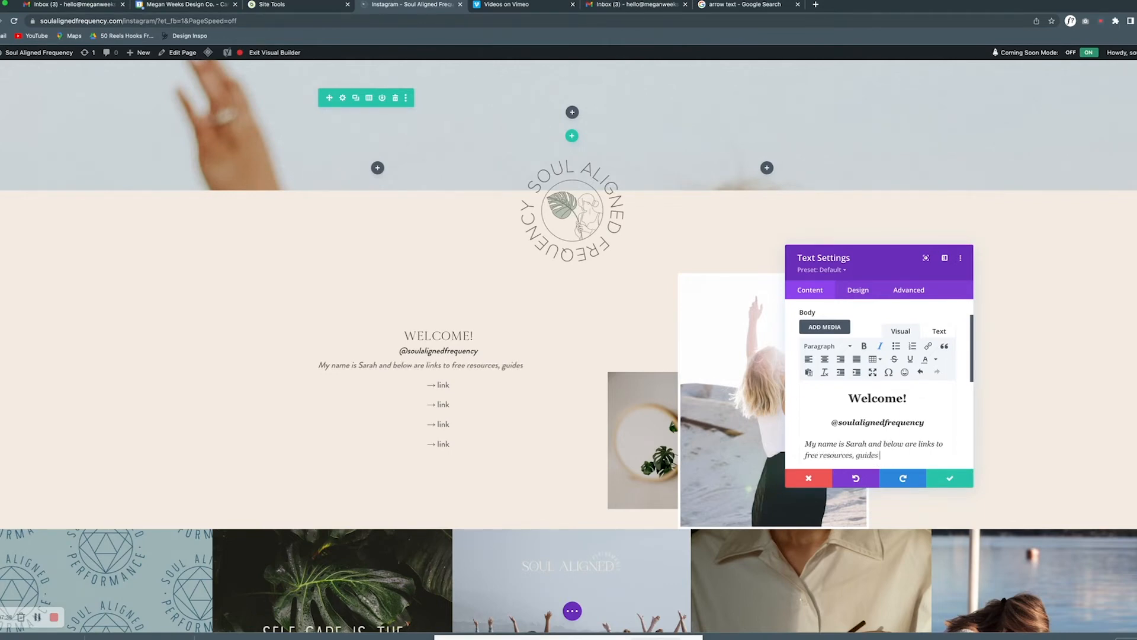
pyautogui.tripleClick(924, 454)
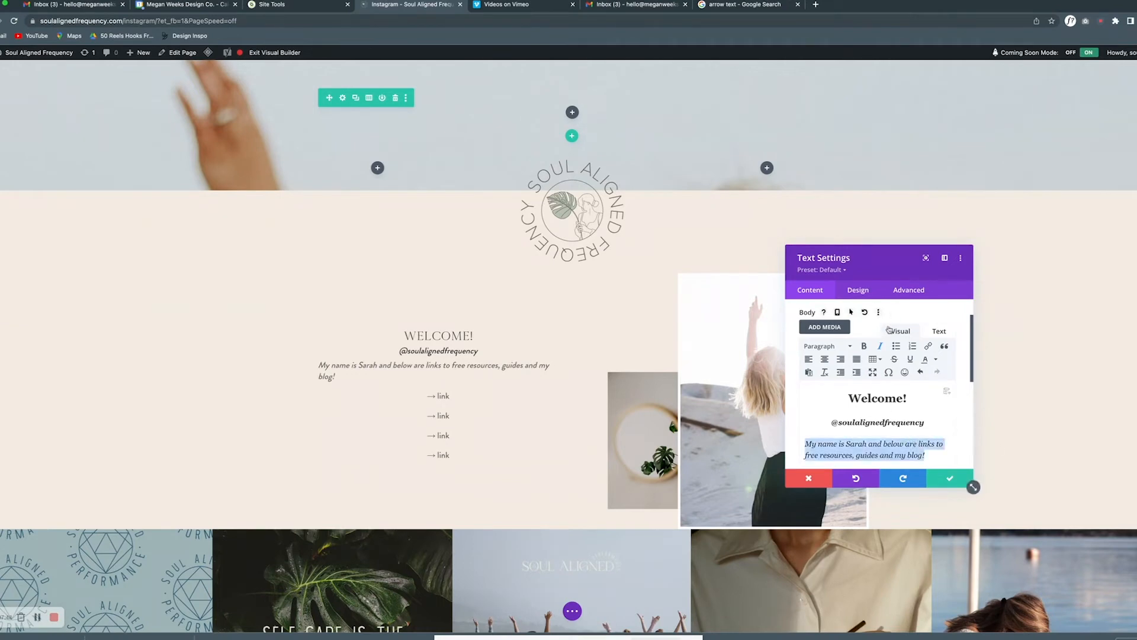
pyautogui.click(941, 457)
pyautogui.tripleClick(940, 457)
pyautogui.click(881, 346)
# Try ending the intro with "Feel free to reach out with any questions.".
pyautogui.click(947, 456)
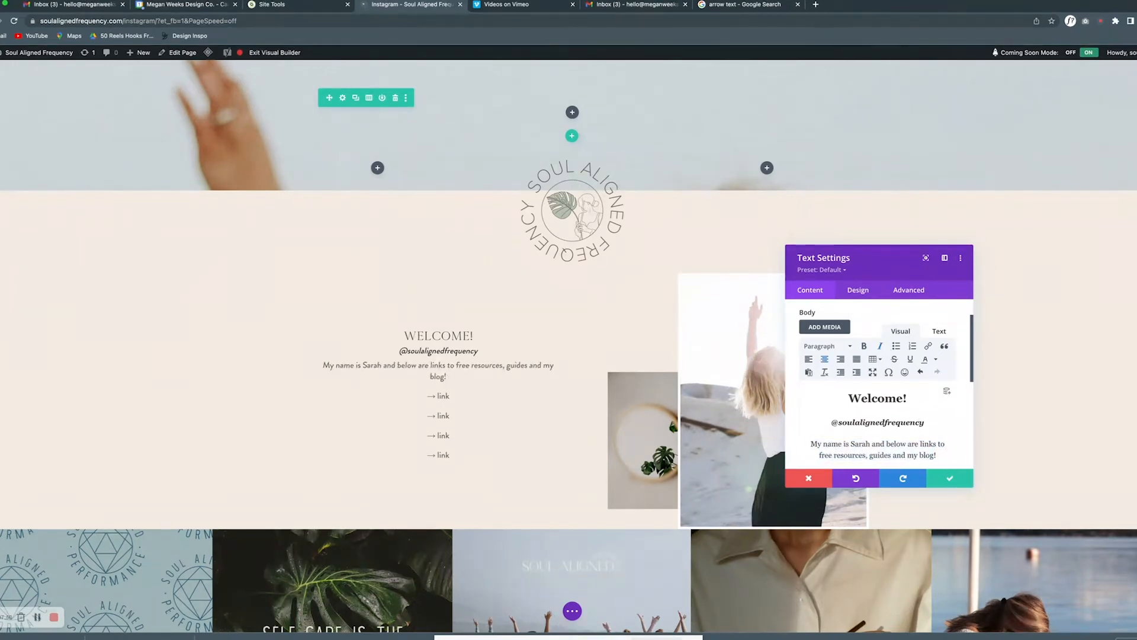
pyautogui.write('Feel free to reach out with any questions.')
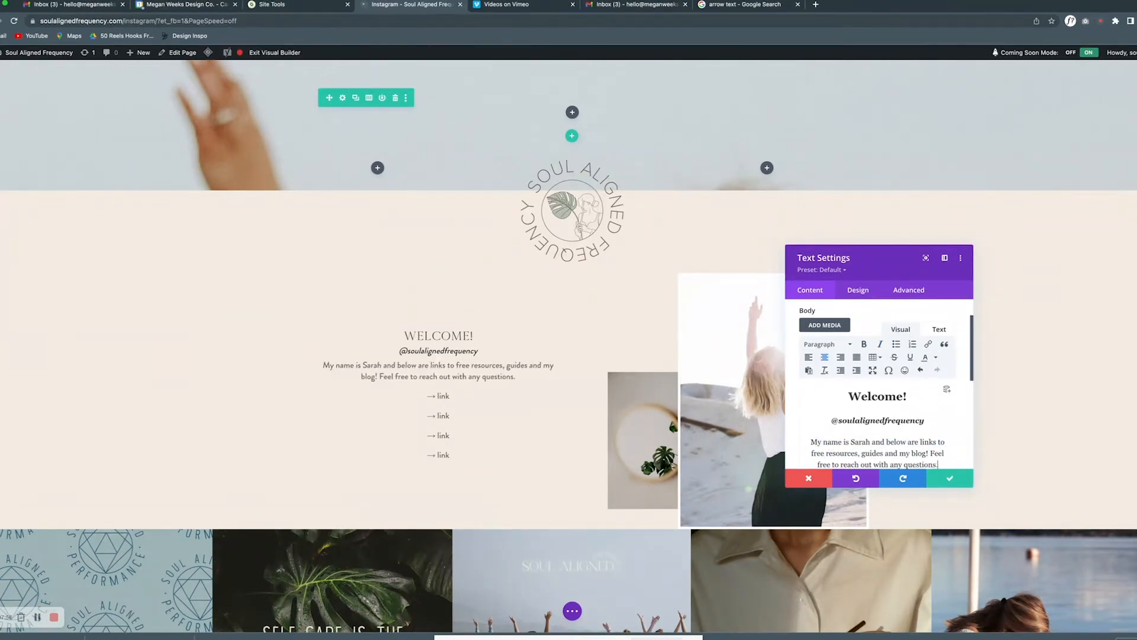
pyautogui.moveTo(938, 464); pyautogui.dragTo(930, 450)
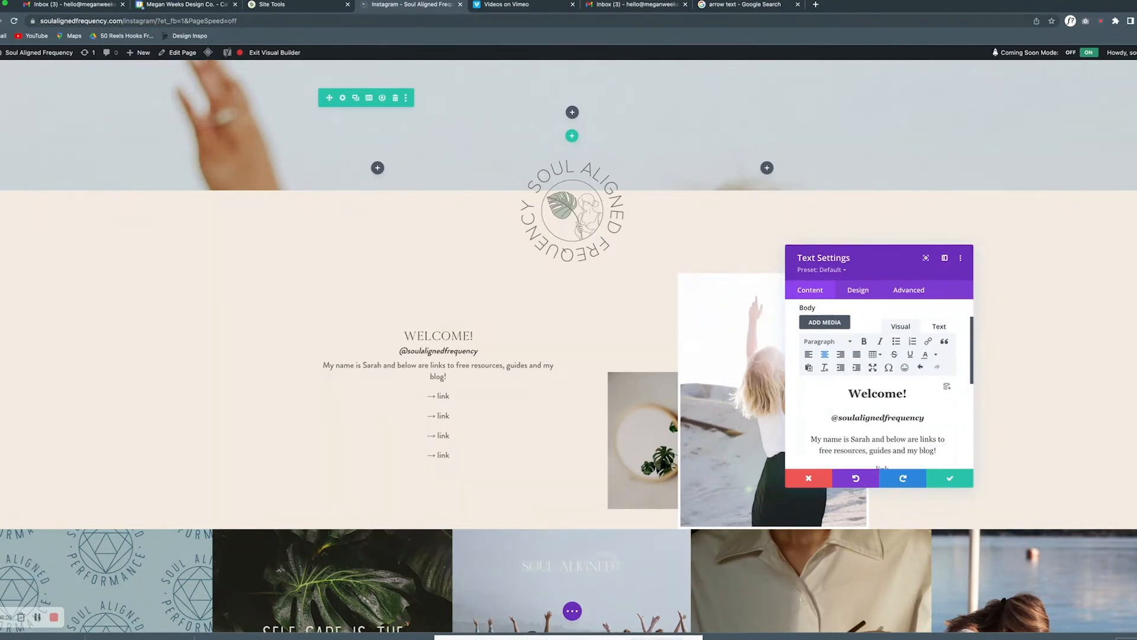
pyautogui.tripleClick(928, 413)
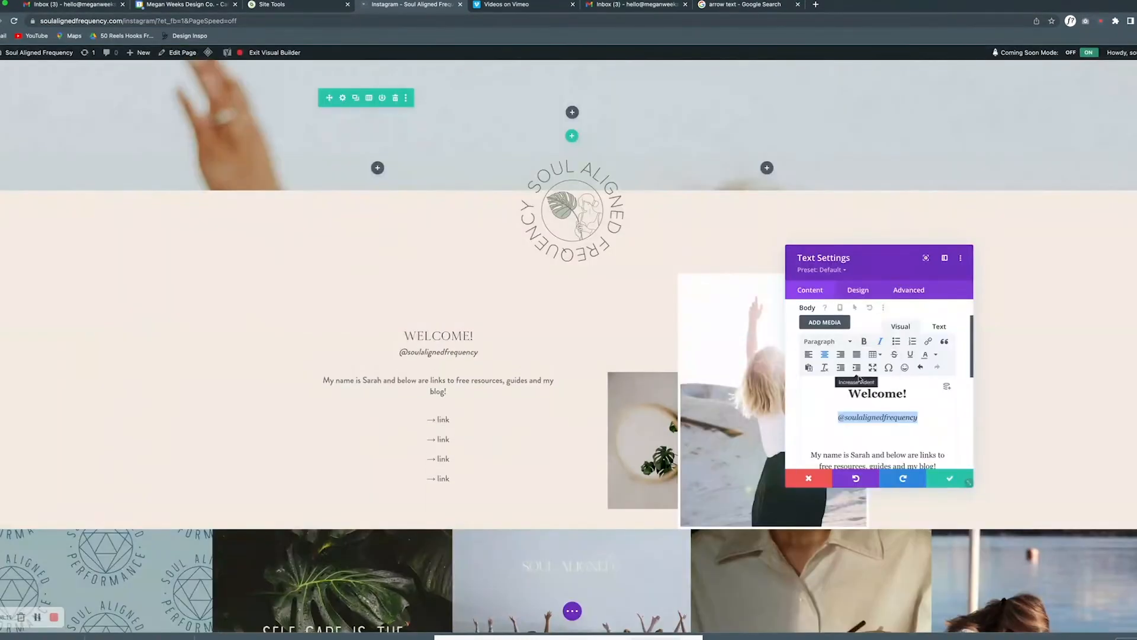
pyautogui.click(883, 434)
pyautogui.press('BackSpace')
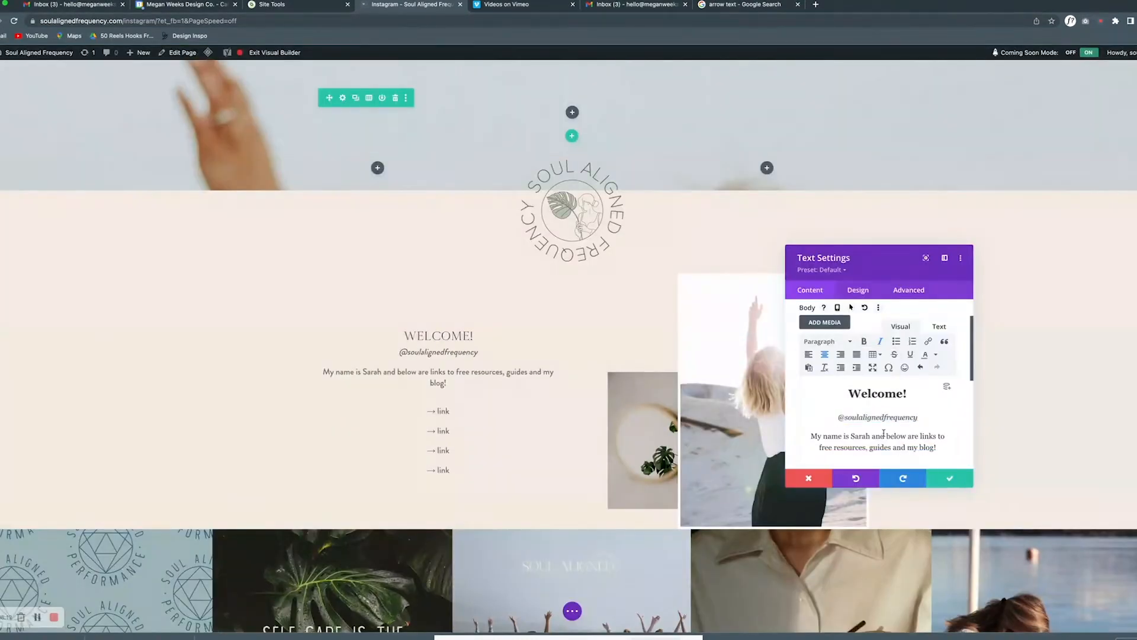
pyautogui.click(949, 478)
# Insert a new regular section between the specialty section and the photo gallery strip.
pyautogui.scroll(-5, 572, 420)
pyautogui.scroll(2, 572, 419)
pyautogui.click(572, 420)
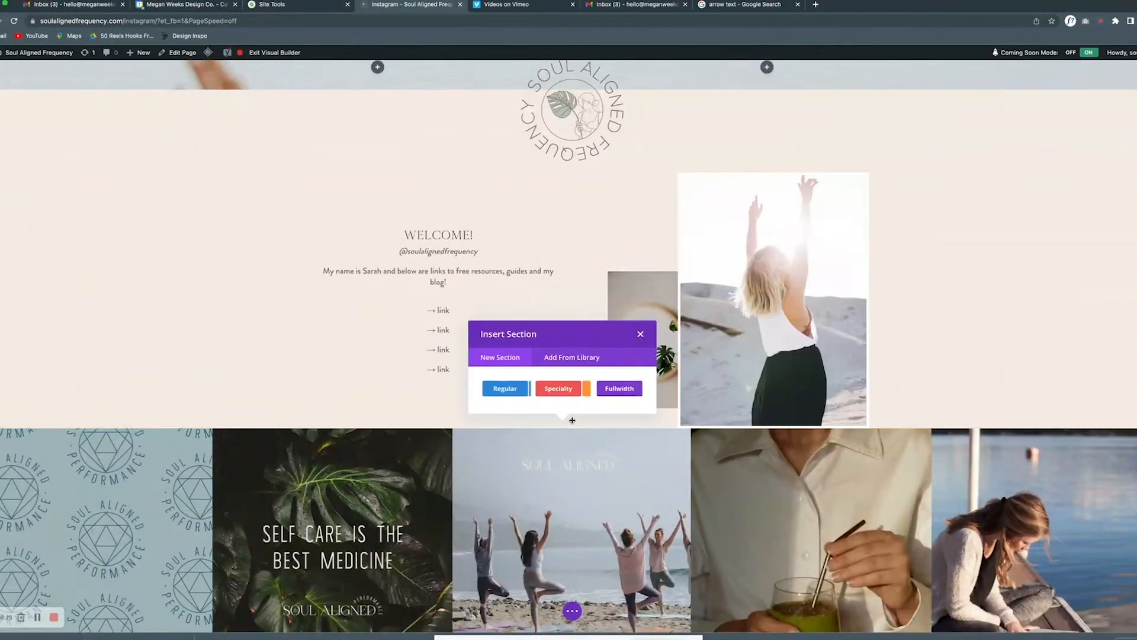
pyautogui.scroll(-1, 572, 420)
pyautogui.click(505, 382)
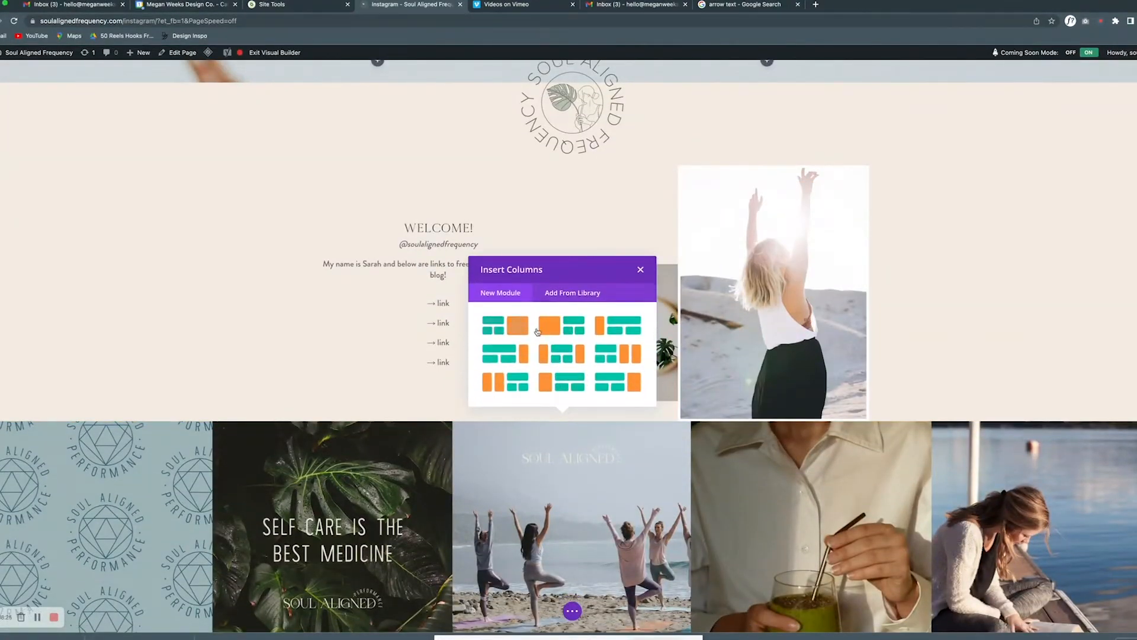
pyautogui.click(640, 270)
pyautogui.click(571, 467)
pyautogui.click(571, 506)
pyautogui.click(622, 475)
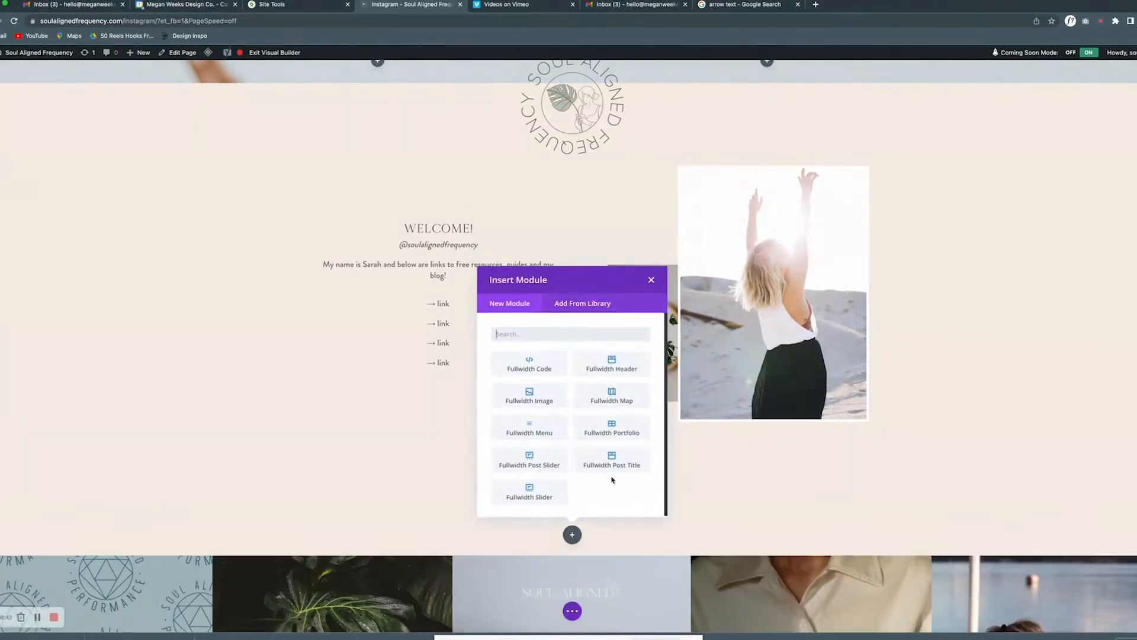
pyautogui.click(651, 280)
# Add a two-thirds and one-third row to the new section and insert an Image module in its wide column.
pyautogui.click(572, 467)
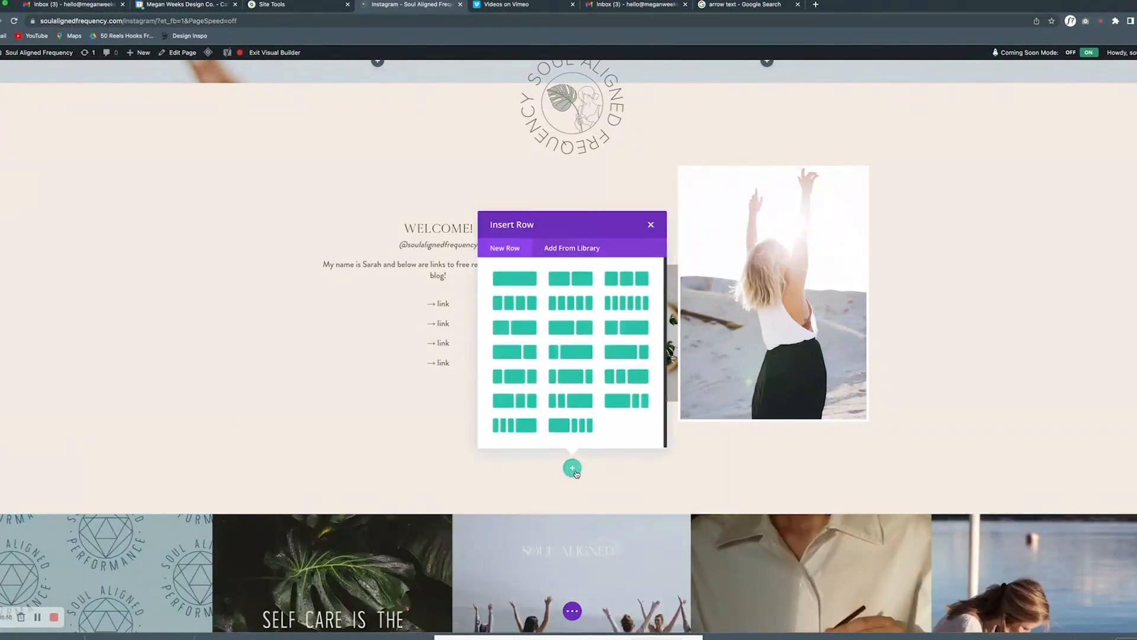
pyautogui.click(507, 352)
pyautogui.click(460, 140)
pyautogui.write('im')
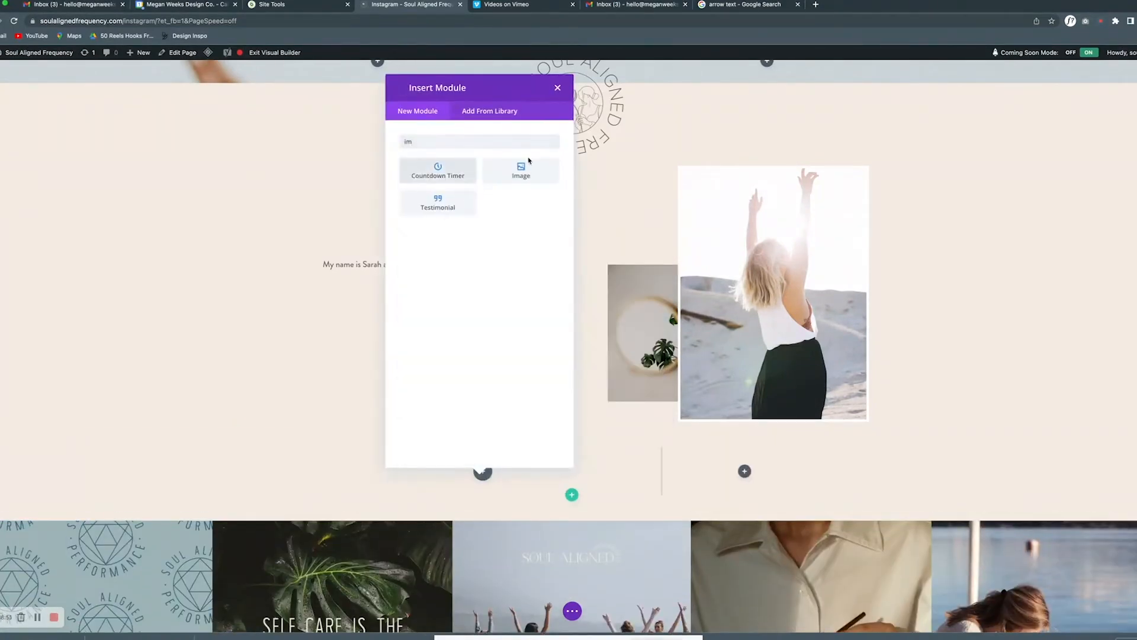
pyautogui.click(527, 166)
# Use the media library photo of the person sitting outdoors facing the hills for the image and save its settings.
pyautogui.click(876, 414)
pyautogui.click(664, 249)
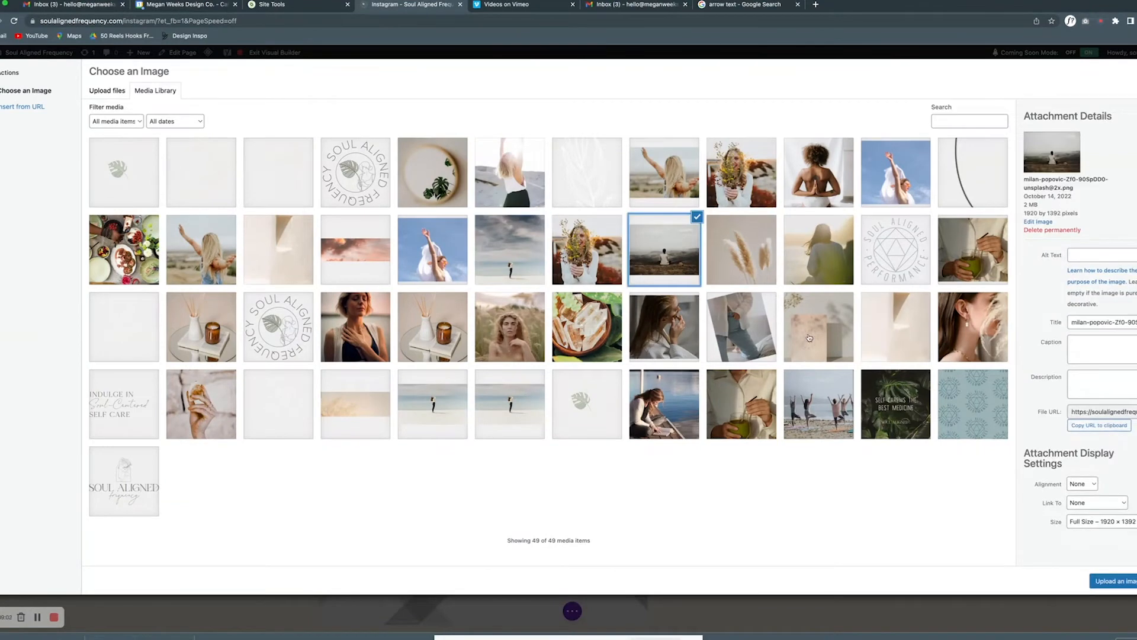
pyautogui.click(1113, 581)
pyautogui.click(857, 290)
pyautogui.click(820, 361)
pyautogui.scroll(-1, 832, 408)
pyautogui.click(816, 347)
pyautogui.click(814, 291)
pyautogui.click(946, 479)
# Set the photo row's Max Width to 2560px and save the row settings.
pyautogui.click(341, 459)
pyautogui.click(857, 290)
pyautogui.click(848, 340)
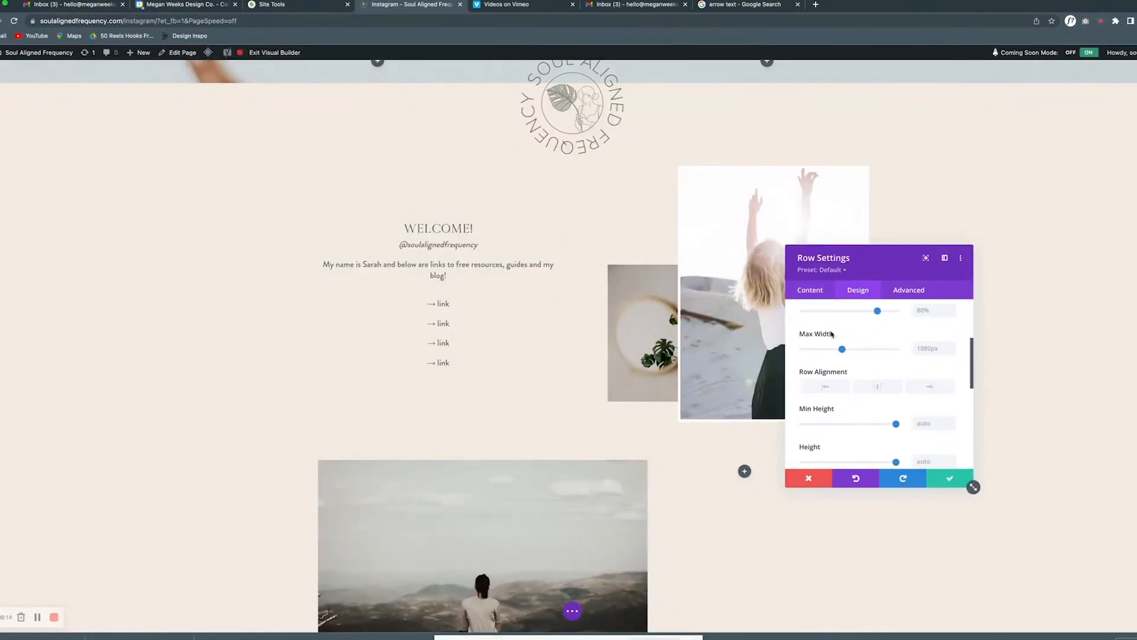
pyautogui.moveTo(877, 348); pyautogui.dragTo(909, 352)
pyautogui.scroll(-7, 623, 429)
pyautogui.scroll(3, 624, 429)
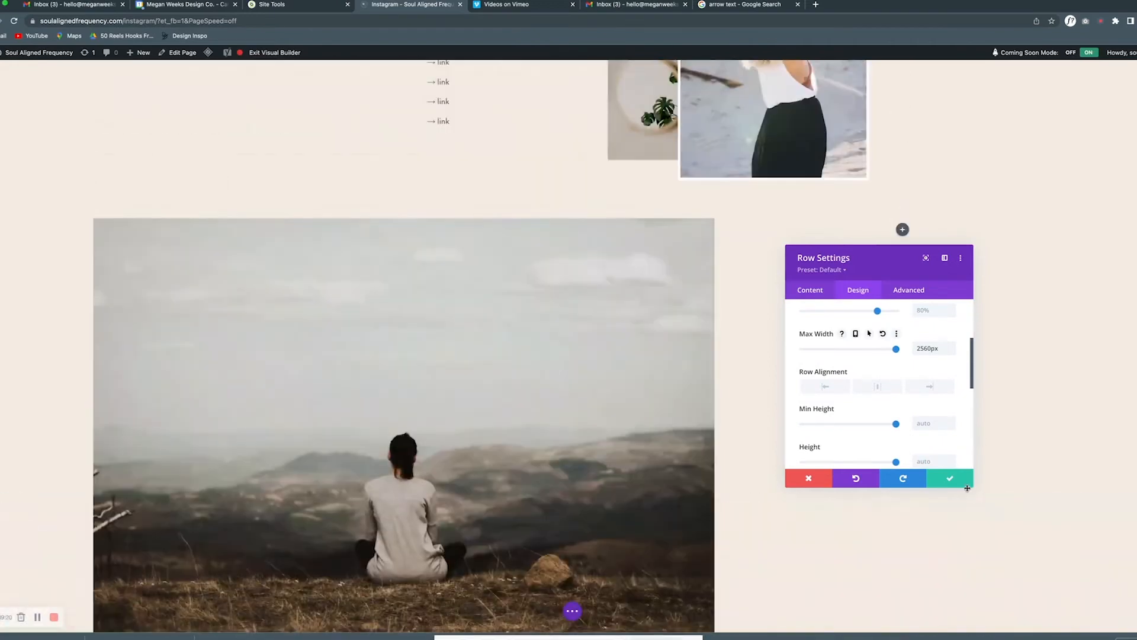
pyautogui.click(950, 478)
# Change the photo row's column structure to two equal columns and save.
pyautogui.click(117, 216)
pyautogui.click(842, 350)
pyautogui.click(871, 314)
pyautogui.click(949, 478)
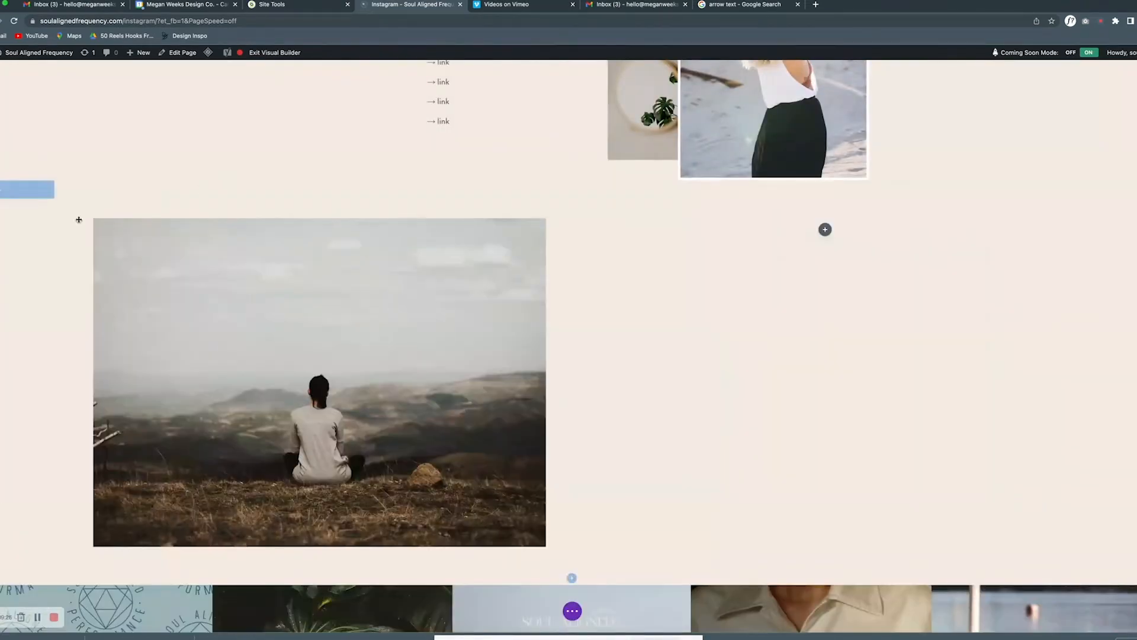
# Look through the new section's design settings for layout and sizing options.
pyautogui.click(15, 190)
pyautogui.click(858, 291)
pyautogui.click(858, 337)
pyautogui.click(820, 399)
pyautogui.scroll(-5, 818, 393)
pyautogui.click(827, 322)
pyautogui.scroll(-6, 817, 410)
pyautogui.click(938, 479)
# Try setting the photo of the person facing the hills as the new section's background image.
pyautogui.click(299, 242)
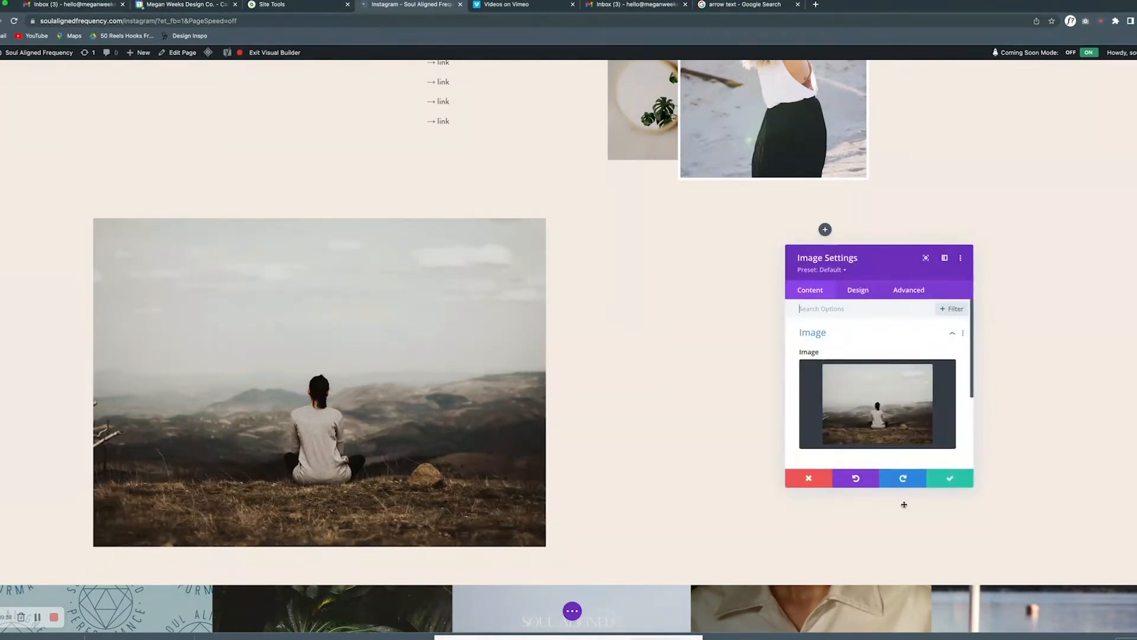
pyautogui.click(810, 478)
pyautogui.click(3, 190)
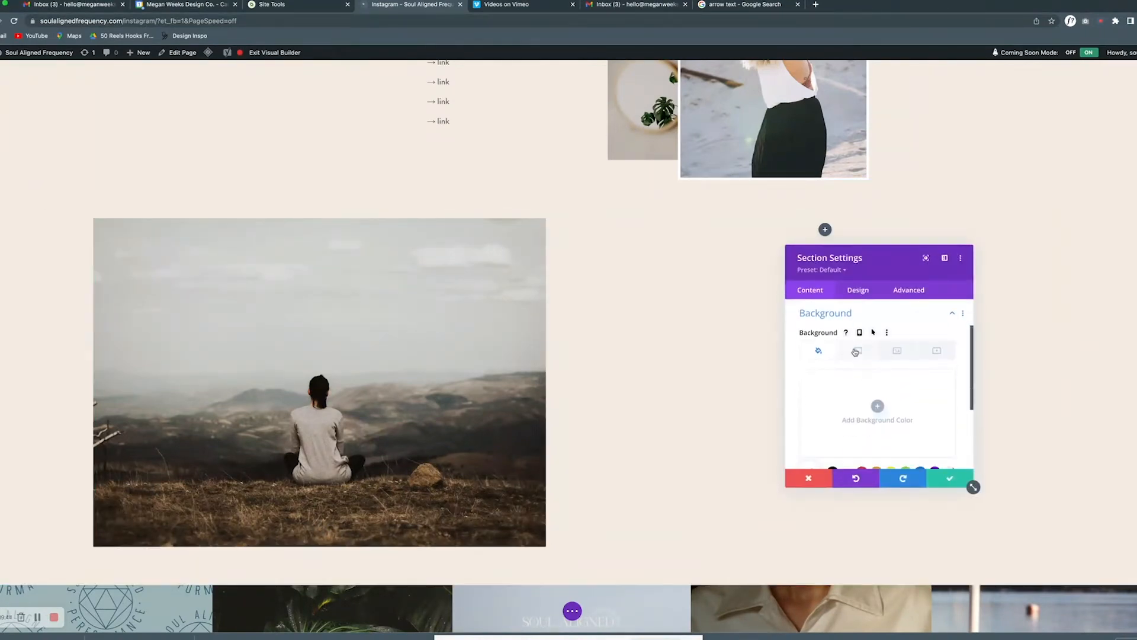
pyautogui.click(875, 400)
pyautogui.click(663, 404)
pyautogui.click(1119, 578)
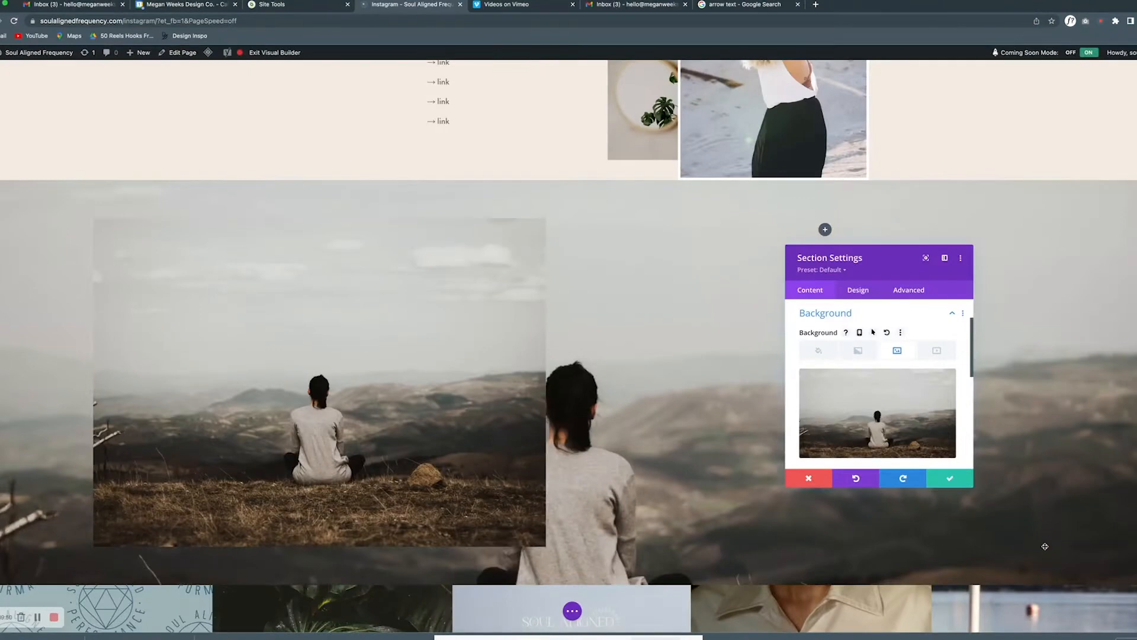
# Try narrowing the section to half the page width without the separate photo, and undo the section changes.
pyautogui.click(864, 288)
pyautogui.moveTo(896, 348); pyautogui.dragTo(849, 350)
pyautogui.click(950, 478)
pyautogui.click(168, 243)
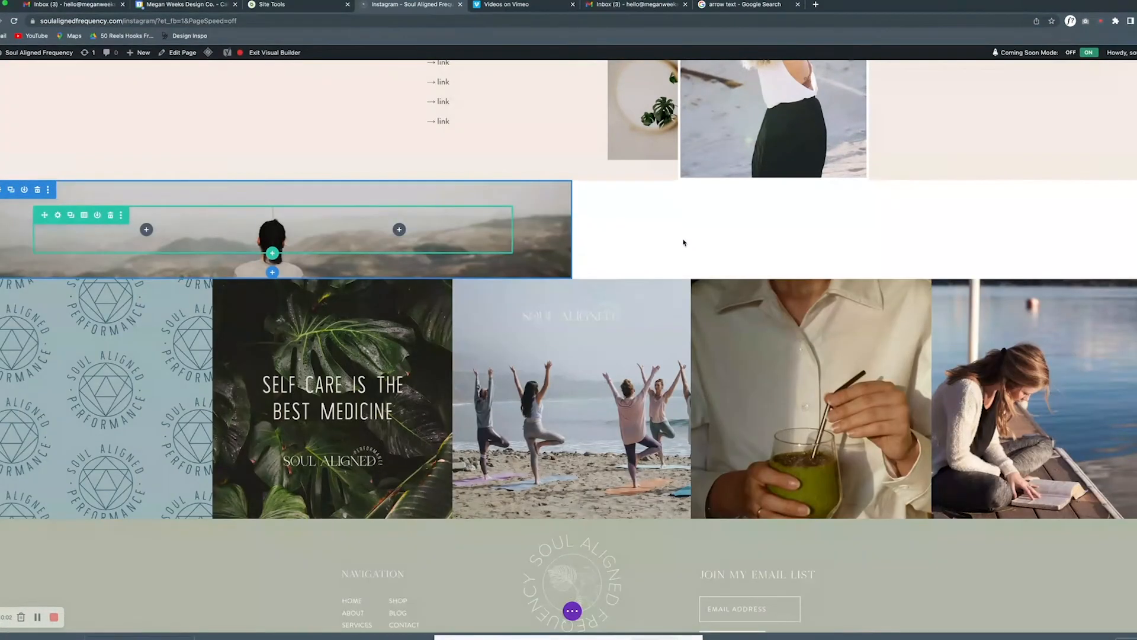
pyautogui.press('super+z')
pyautogui.press('super+z')
# Add a text module beside the hills photo with a Heading 2 greeting that introduces the owner by first name.
pyautogui.click(825, 230)
pyautogui.write('text')
pyautogui.click(779, 334)
pyautogui.hotkey('ctrl', 'a')
pyautogui.write('Hi!')
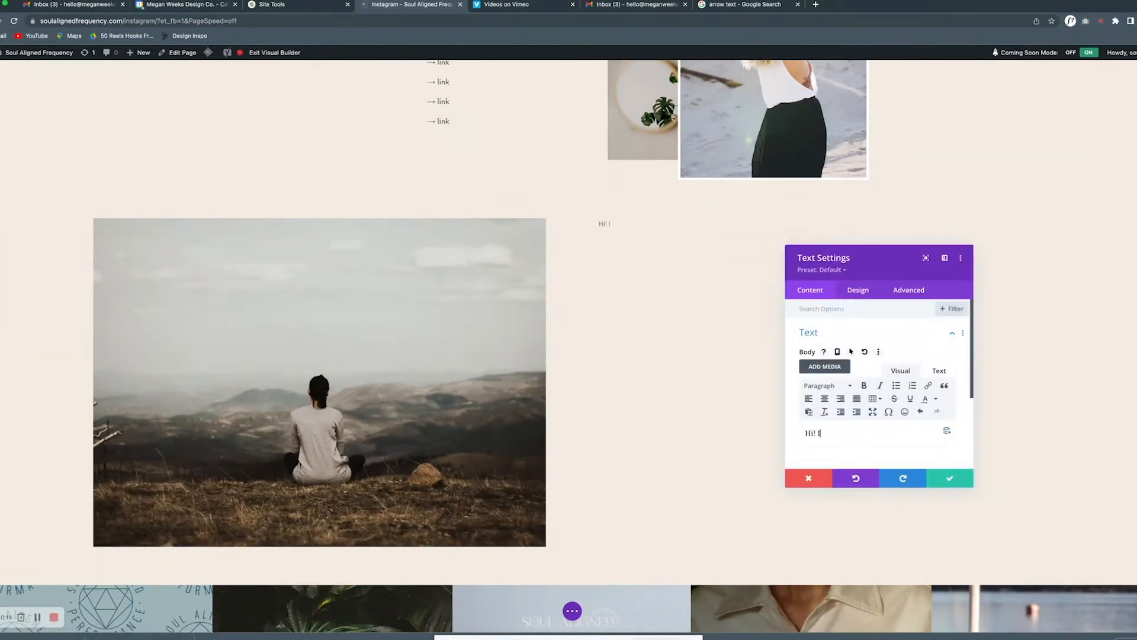
pyautogui.press('super+a')
pyautogui.click(828, 386)
pyautogui.click(847, 442)
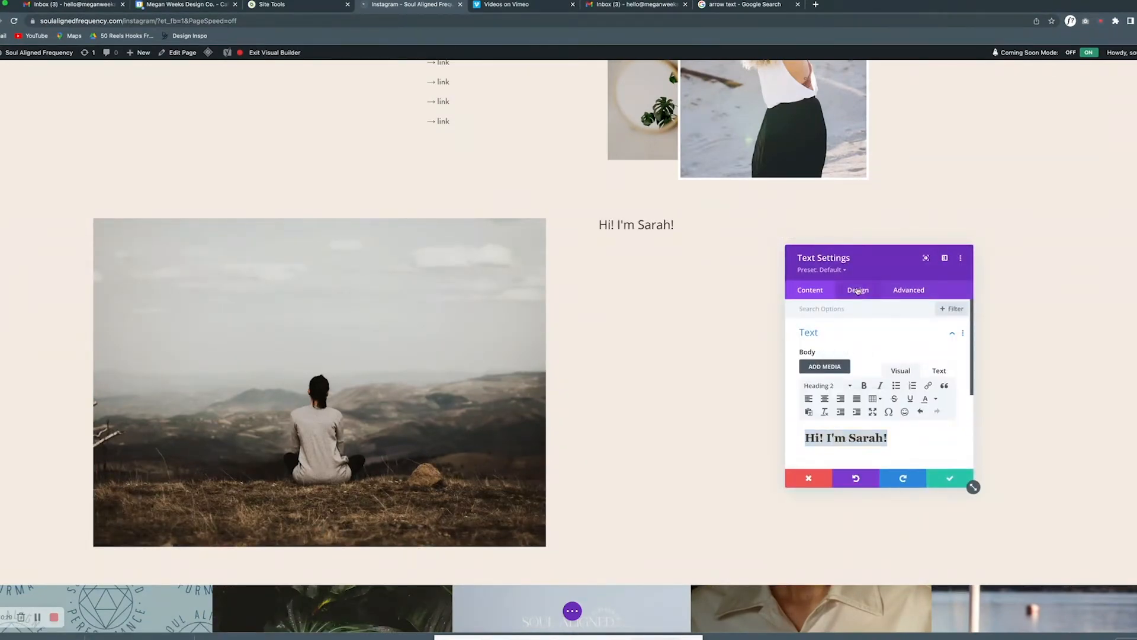
# Set the greeting heading to the same uppercase serif display font as the Welcome heading and save the text module.
pyautogui.click(857, 290)
pyautogui.click(827, 358)
pyautogui.click(839, 337)
pyautogui.click(859, 376)
pyautogui.click(842, 184)
pyautogui.click(946, 478)
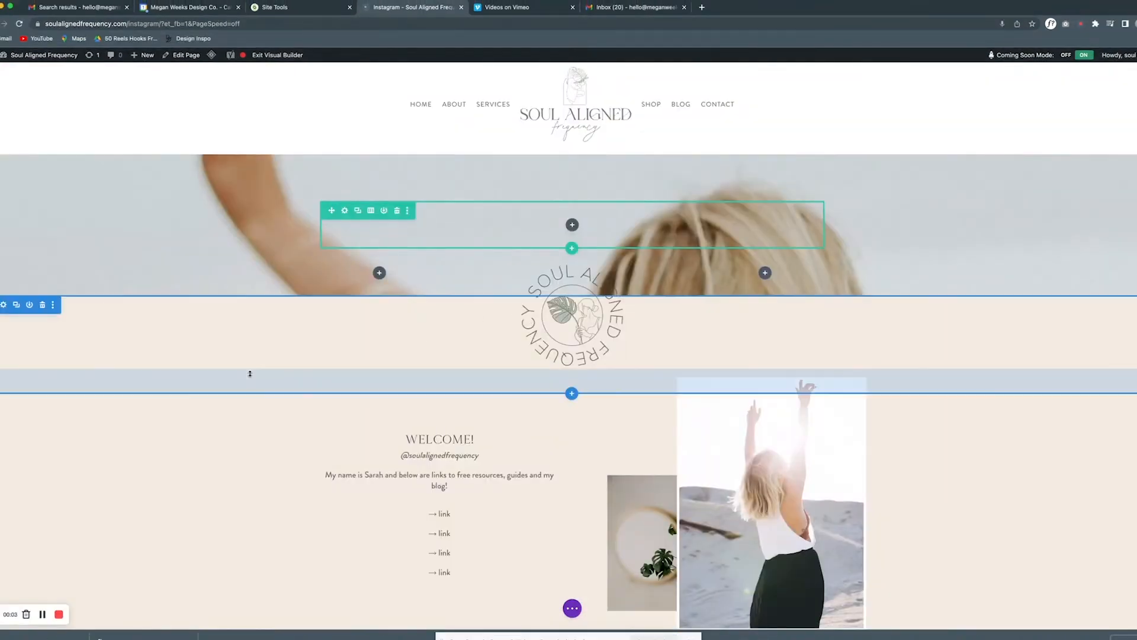
# Delete the small photo of the round mirror and plant beside the large photo in the welcome section.
pyautogui.scroll(-5, 250, 373)
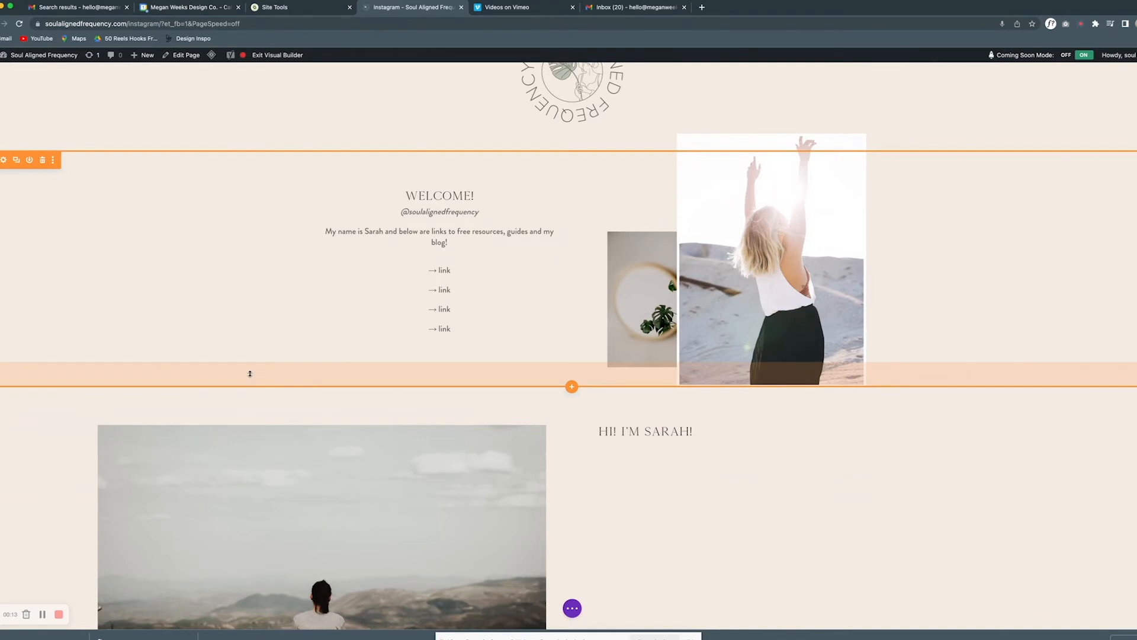
pyautogui.scroll(2, 250, 373)
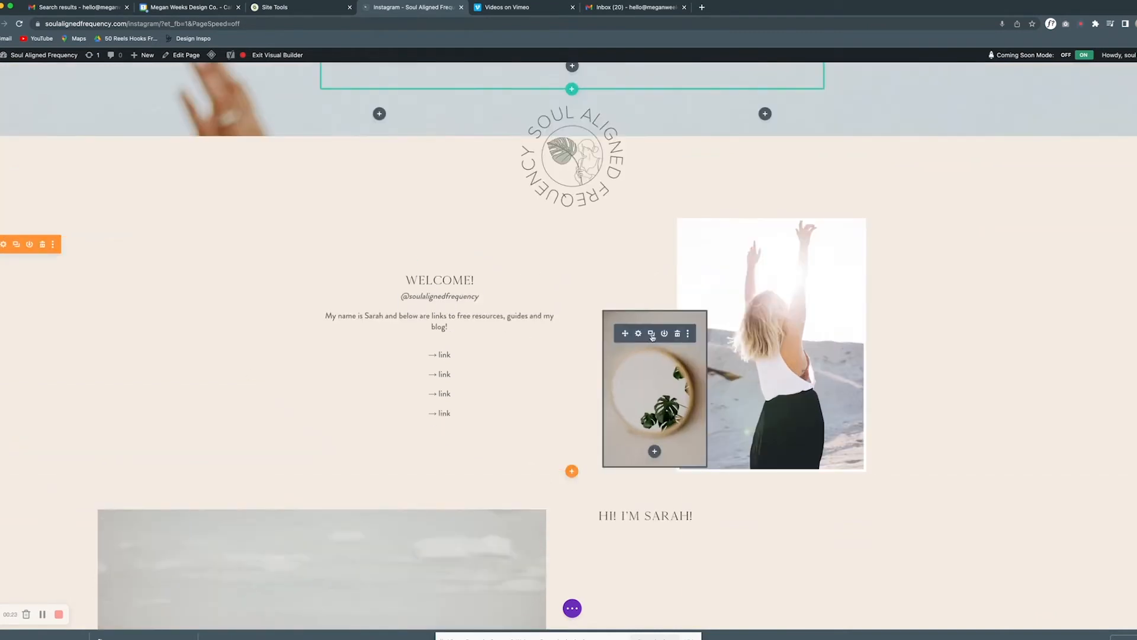
pyautogui.click(677, 333)
pyautogui.scroll(-2, 995, 470)
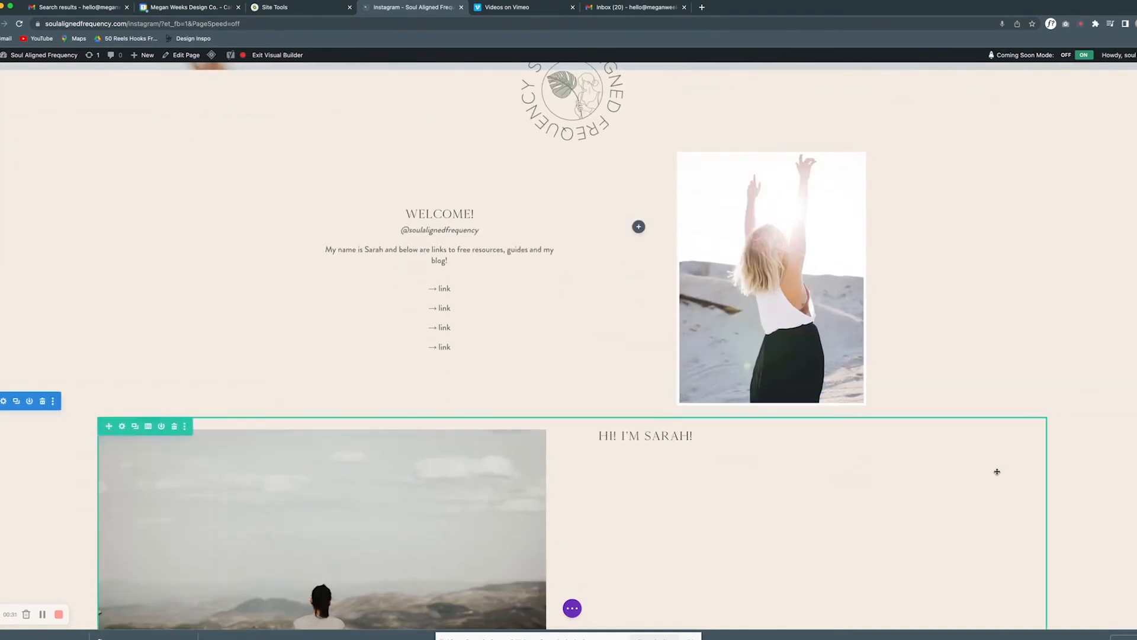
pyautogui.scroll(-3, 997, 472)
pyautogui.scroll(1, 89, 561)
pyautogui.click(121, 287)
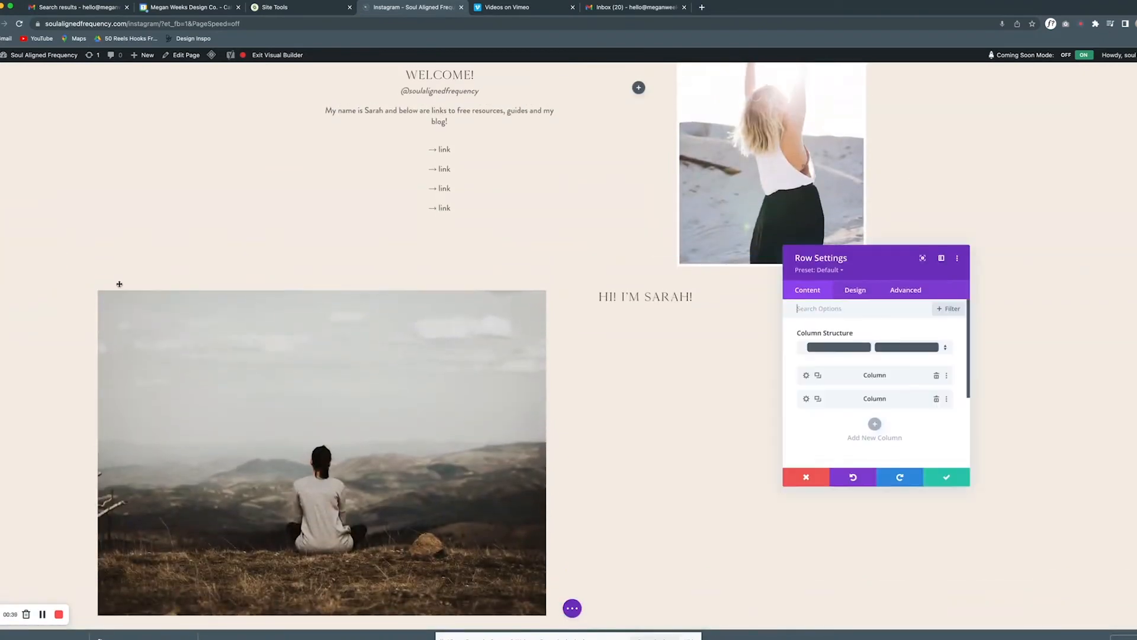
pyautogui.click(818, 478)
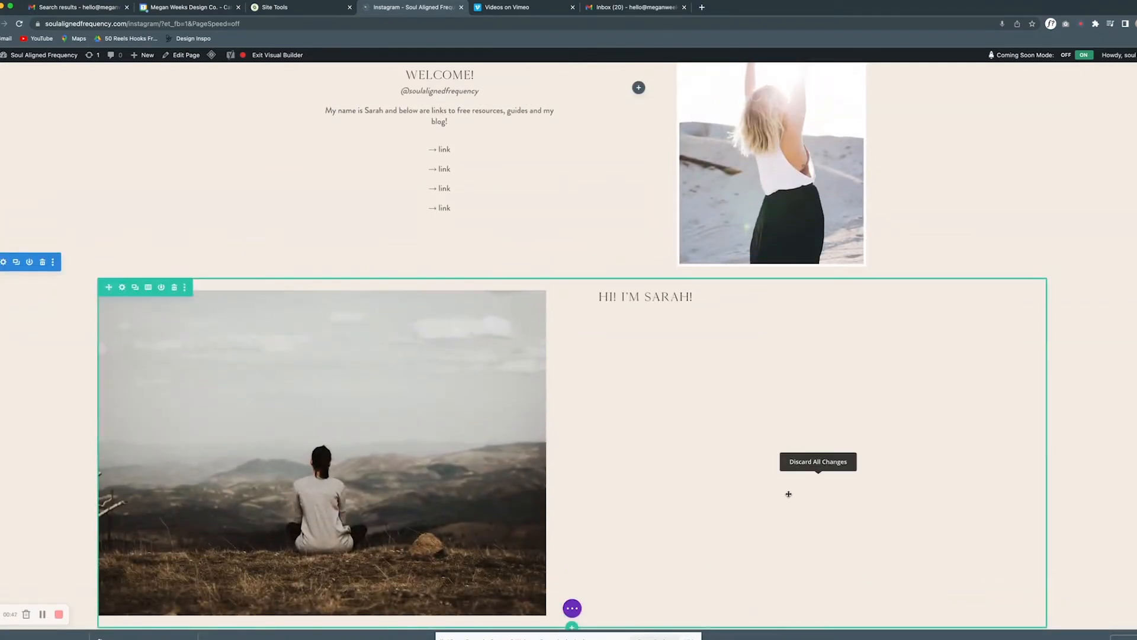
# Add a second text module under the greeting heading and begin its tagline with "Your spiritual guide".
pyautogui.click(820, 314)
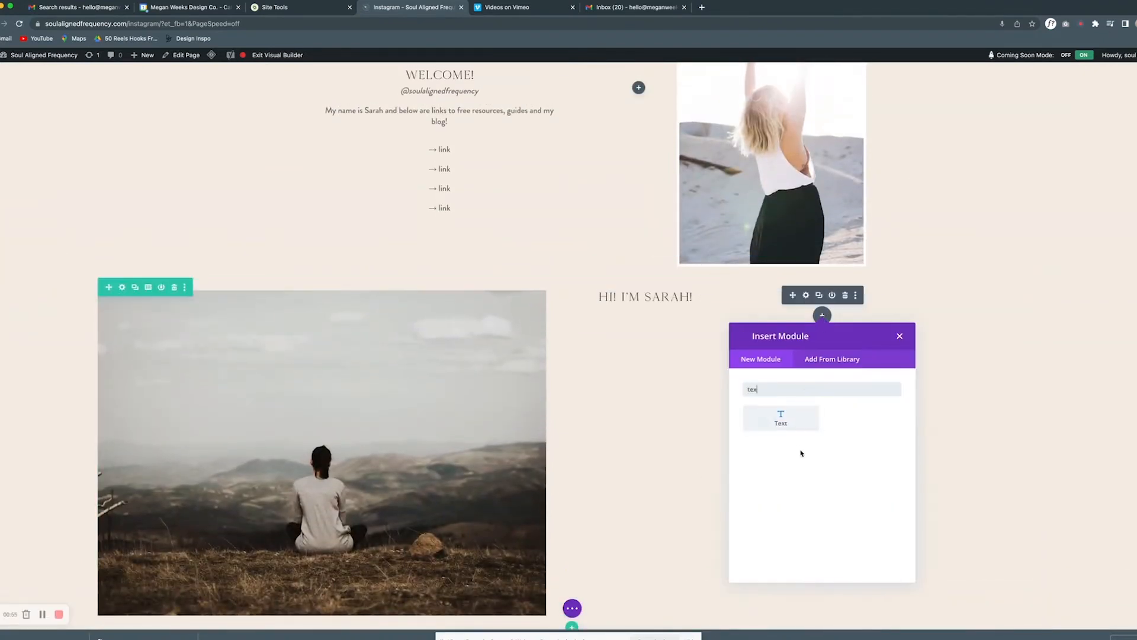
pyautogui.click(781, 419)
pyautogui.tripleClick(828, 434)
pyautogui.write('Your spirtual guide')
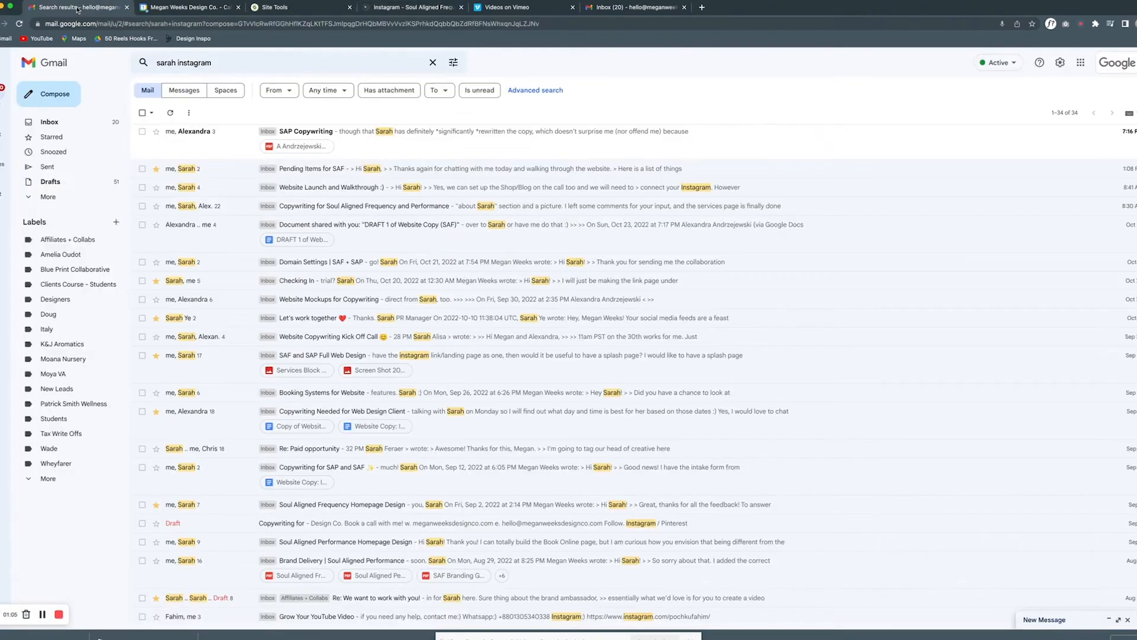
# Open the DRAFT 1 of Website Copy (SAF) document from Gmail and look through its About page for the owner's introduction.
pyautogui.click(295, 243)
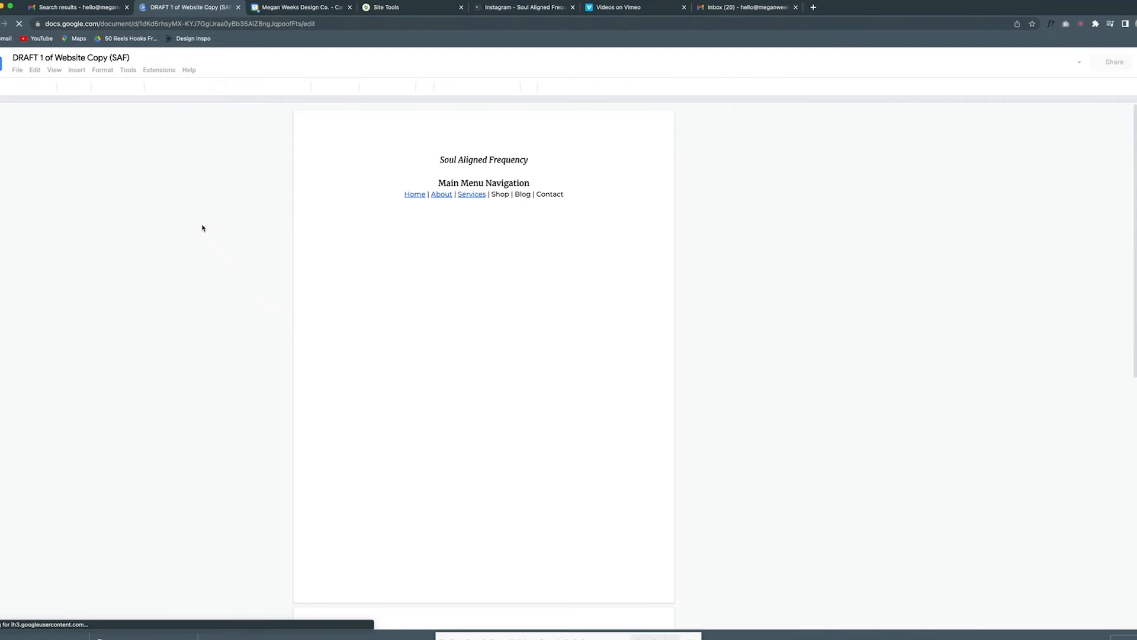
pyautogui.scroll(-2, 203, 228)
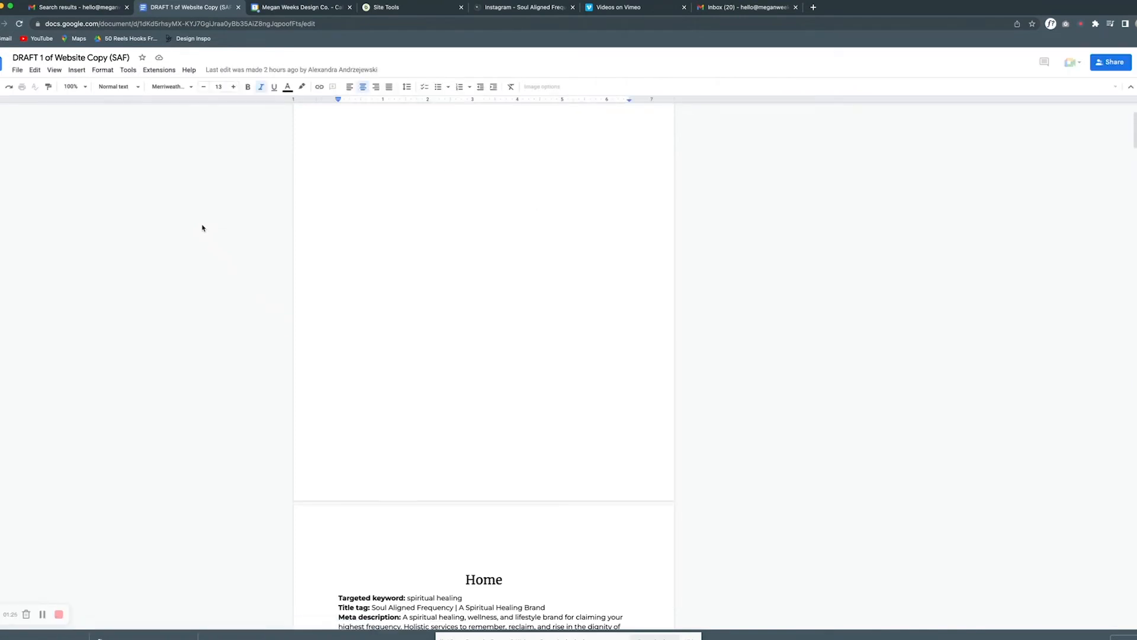
pyautogui.scroll(-5, 744, 337)
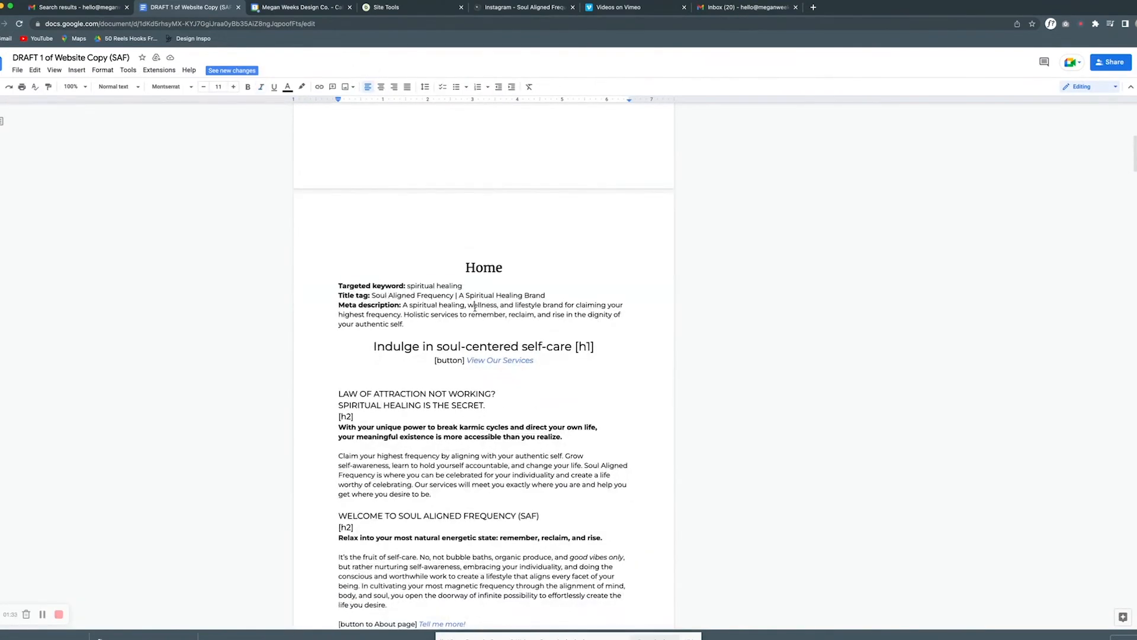
pyautogui.click(441, 308)
pyautogui.scroll(-20, 446, 316)
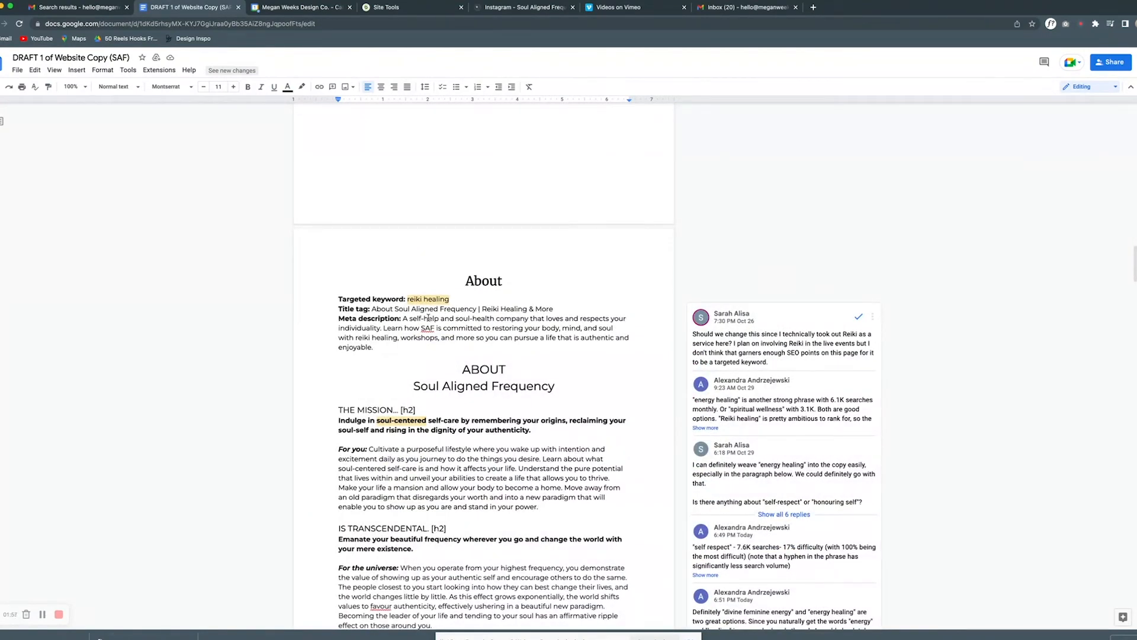
pyautogui.moveTo(403, 318); pyautogui.dragTo(486, 338)
pyautogui.click(486, 339)
pyautogui.scroll(-7, 498, 361)
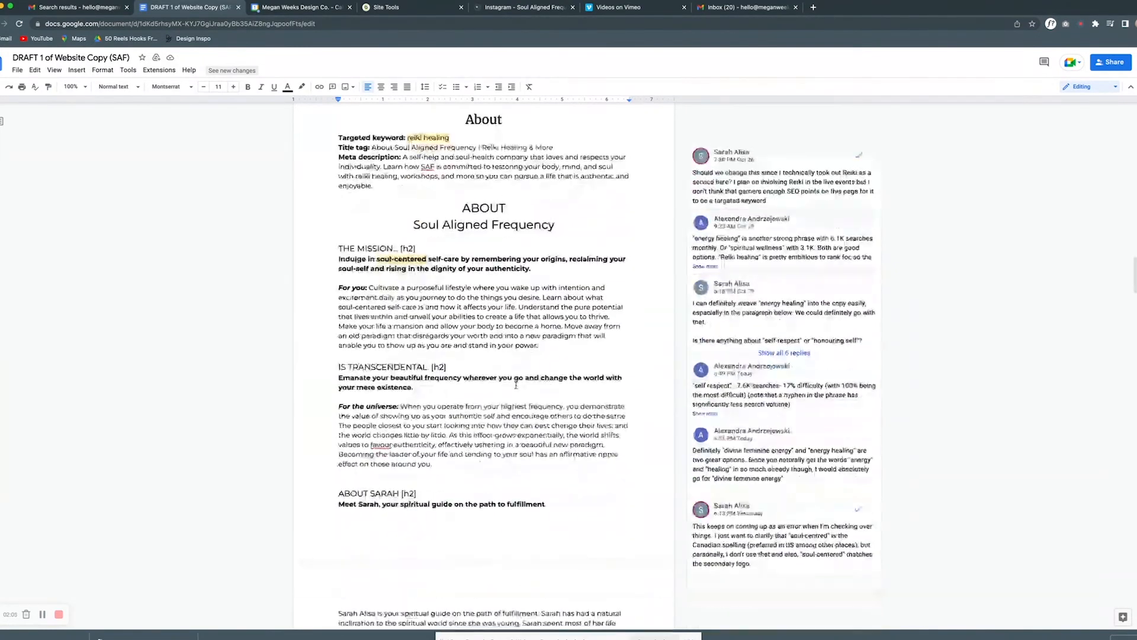
# Return to the Instagram page, complete the tagline as "Your spiritual guide on the path of fulfillment" and style it in the page's sans-serif font.
pyautogui.click(542, 8)
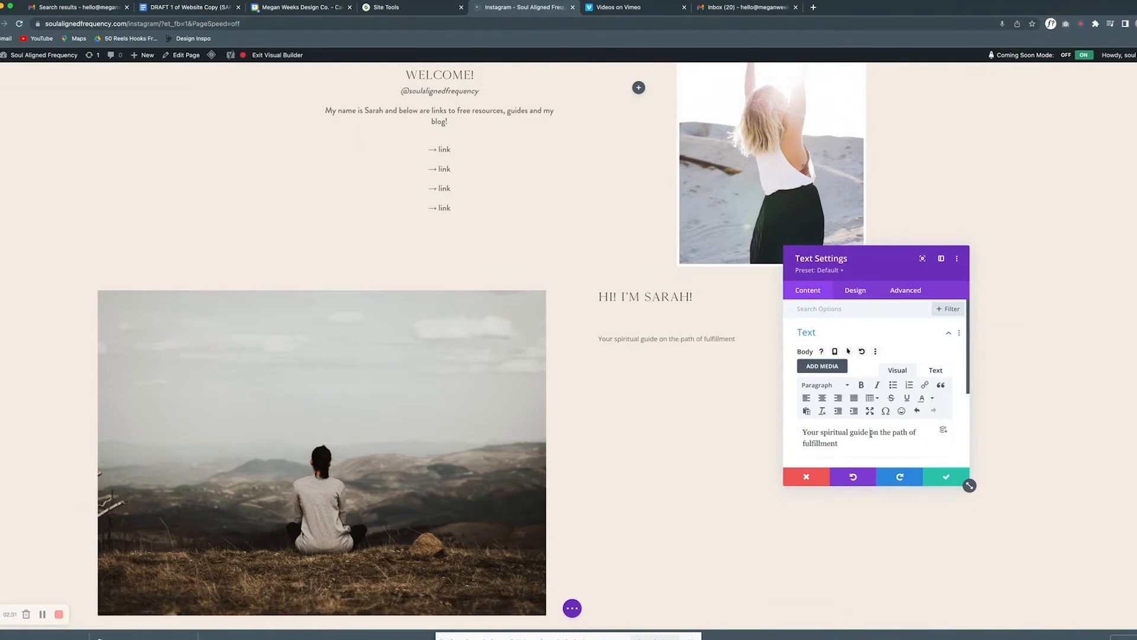
pyautogui.click(820, 384)
pyautogui.click(863, 292)
pyautogui.click(863, 333)
pyautogui.click(863, 395)
pyautogui.click(845, 154)
pyautogui.scroll(-1, 969, 451)
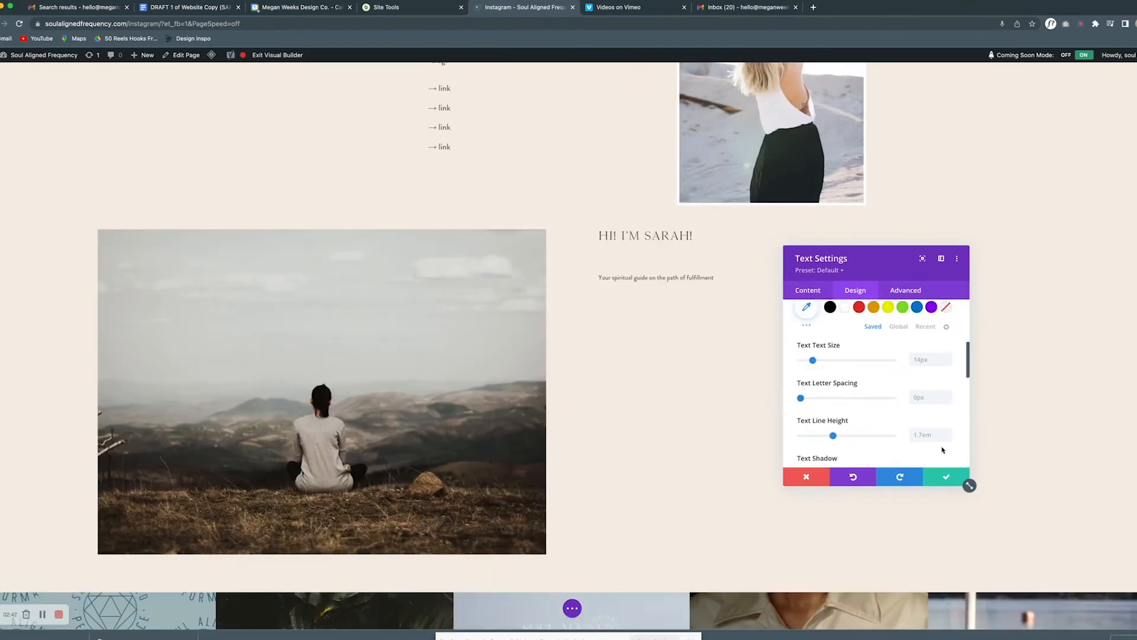
pyautogui.scroll(2, 946, 374)
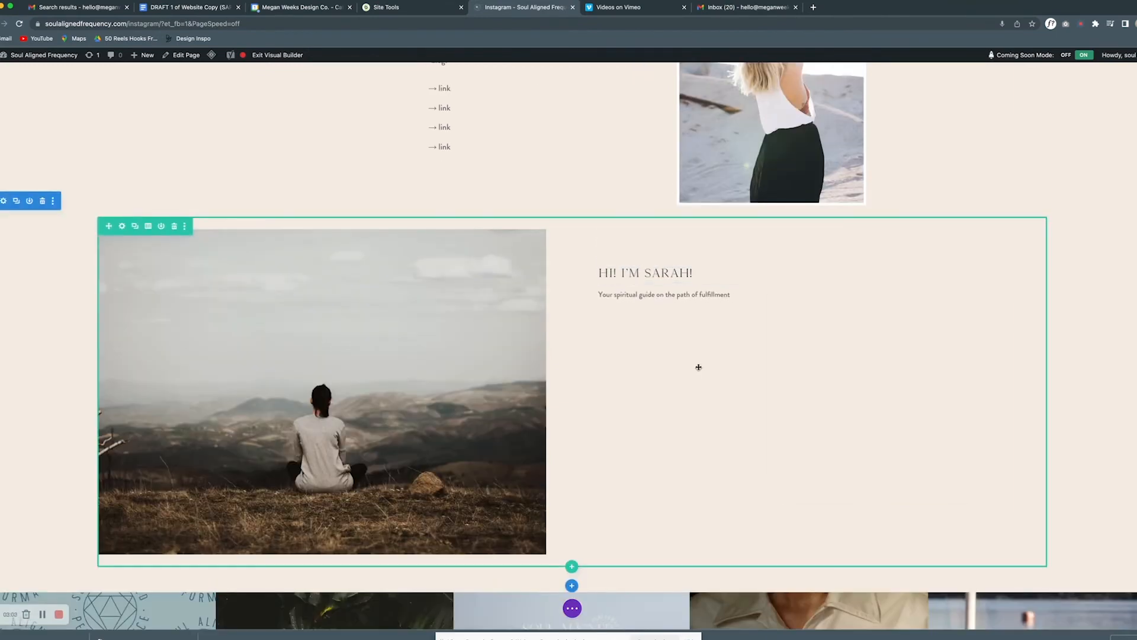
# Add a text module under the tagline and replace its placeholder with the owner's two-paragraph biography from the website copy document.
pyautogui.click(822, 314)
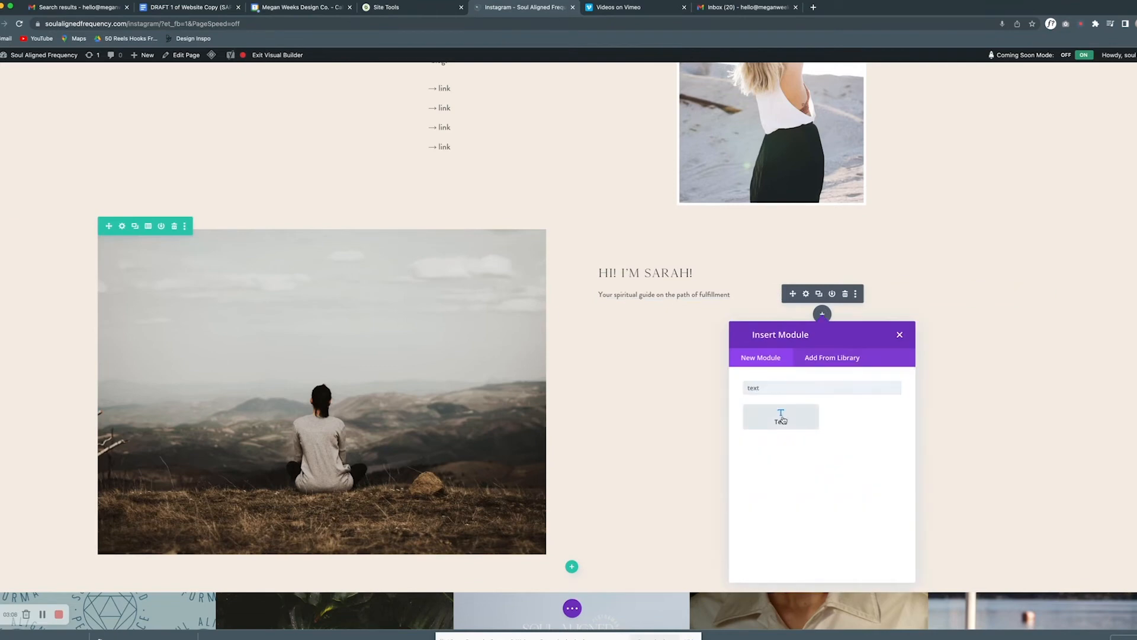
pyautogui.click(780, 418)
pyautogui.hotkey('ctrl', 'a')
pyautogui.click(184, 7)
pyautogui.moveTo(543, 373); pyautogui.dragTo(610, 472)
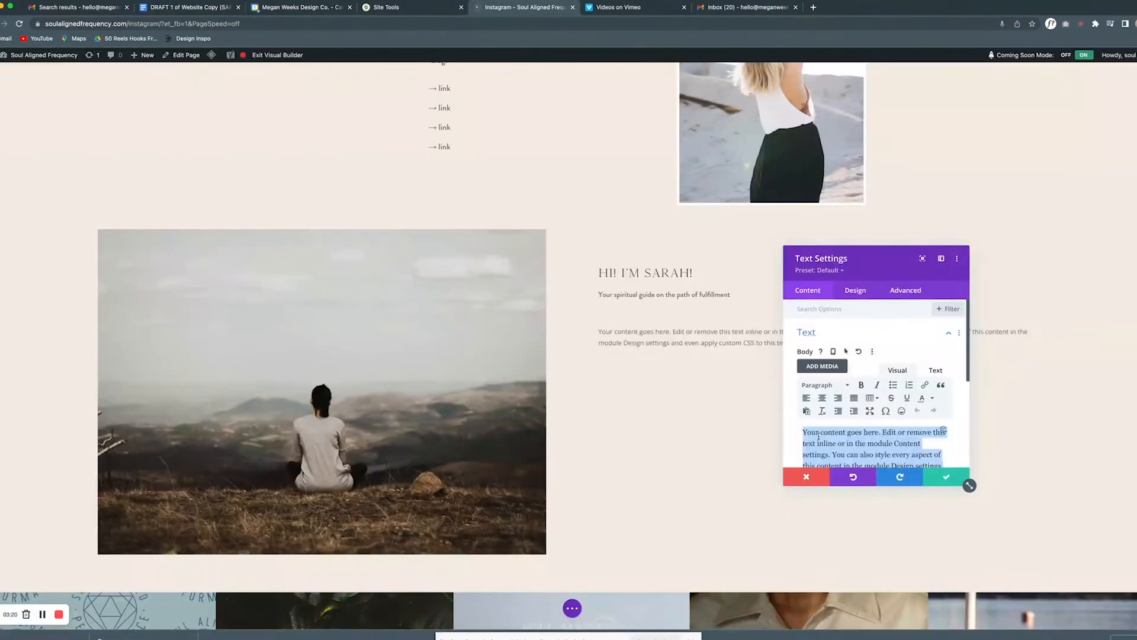
pyautogui.hotkey('ctrl', 'v')
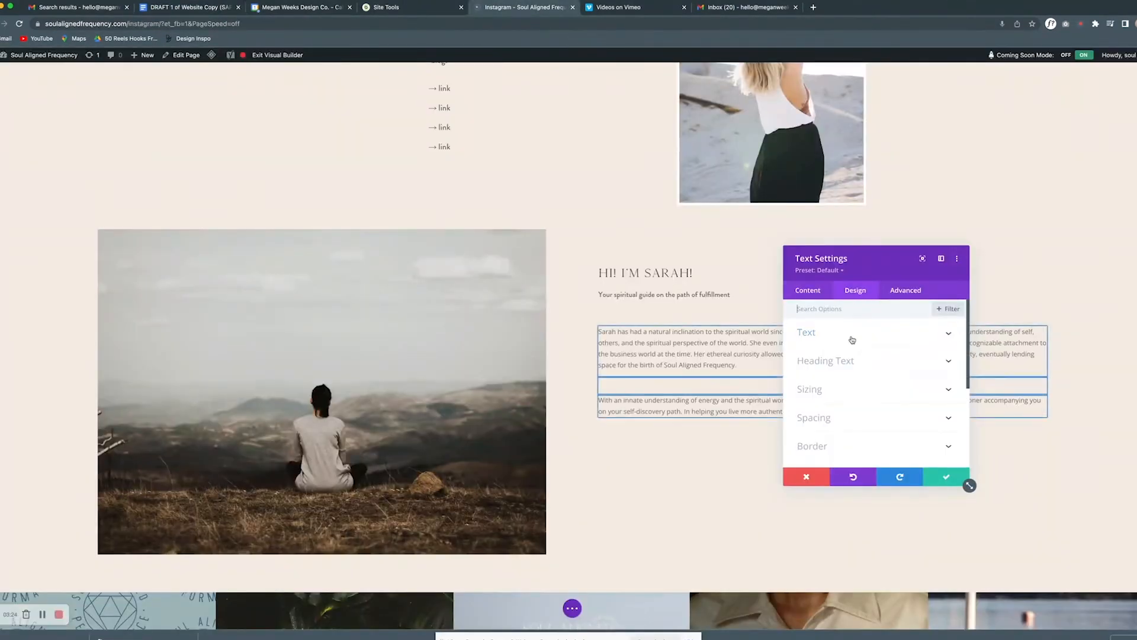
# Change the biography to the page's sans-serif font and remove the empty line between its two paragraphs.
pyautogui.click(837, 333)
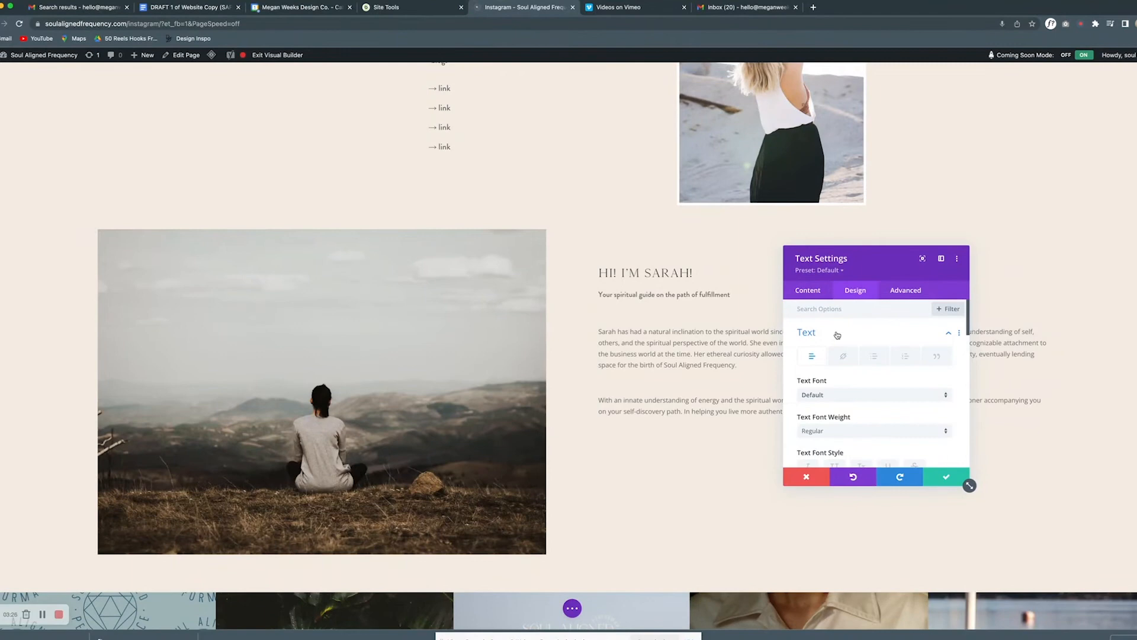
pyautogui.click(846, 395)
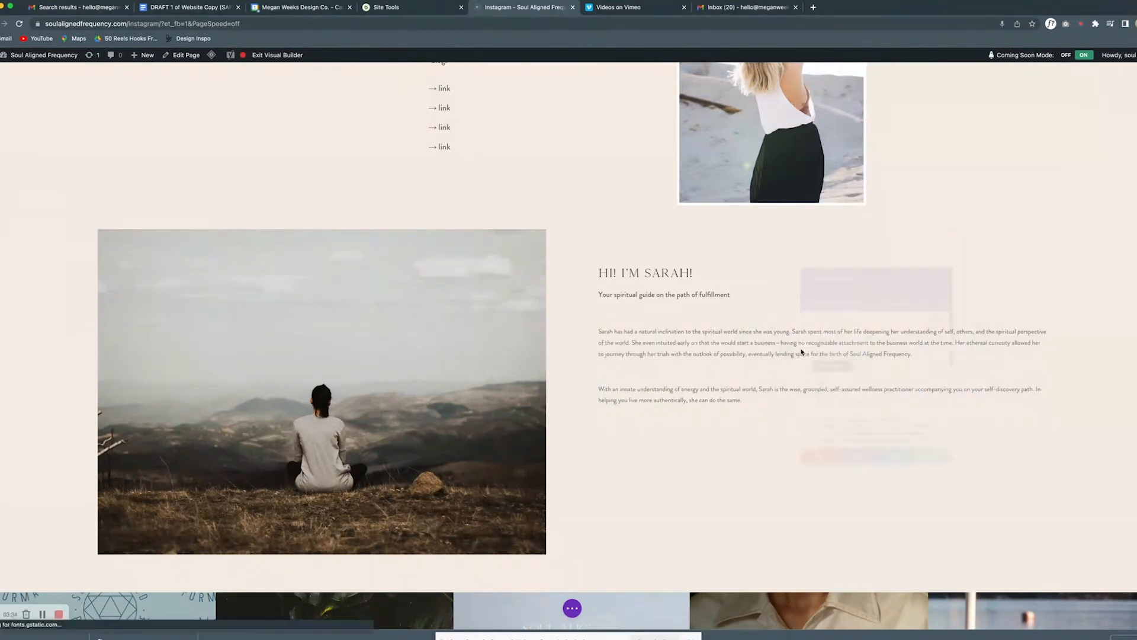
pyautogui.click(817, 348)
pyautogui.scroll(-1, 820, 438)
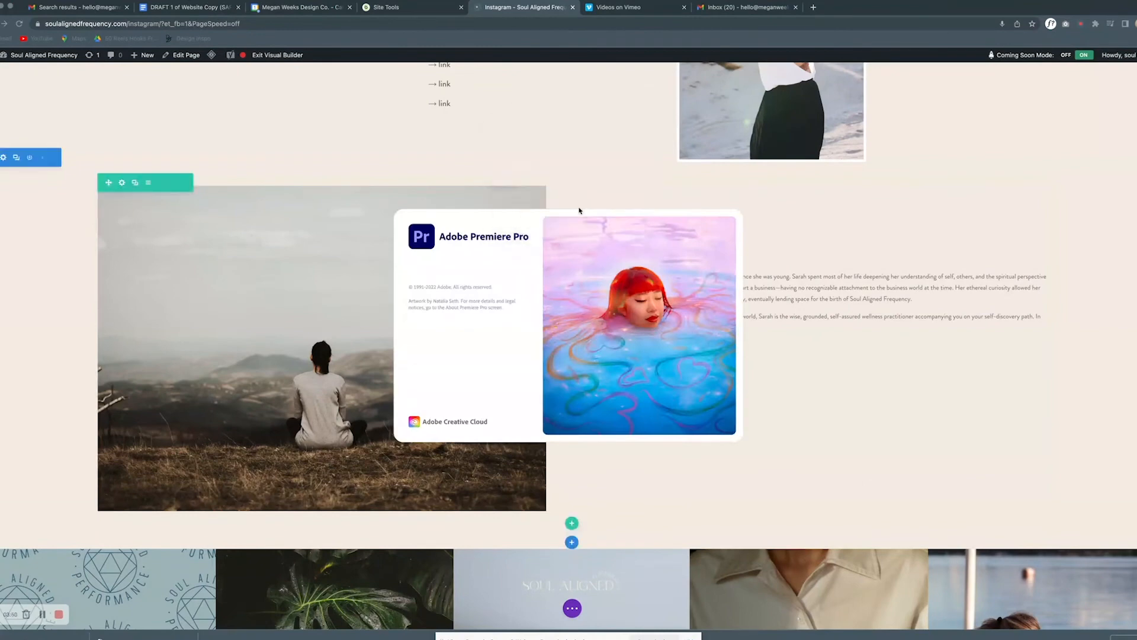
# Reset the photo row to its default width, save it, and reduce the spacing above the greeting heading.
pyautogui.click(122, 182)
pyautogui.click(856, 291)
pyautogui.click(823, 359)
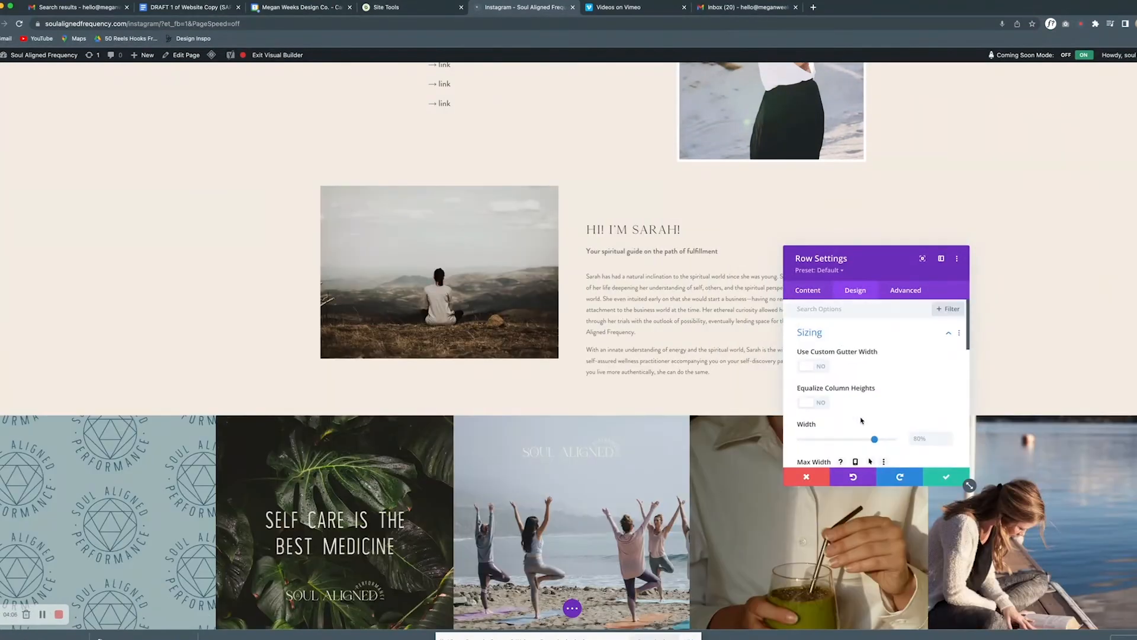
pyautogui.click(945, 476)
pyautogui.scroll(2, 652, 308)
pyautogui.moveTo(632, 300); pyautogui.dragTo(616, 277)
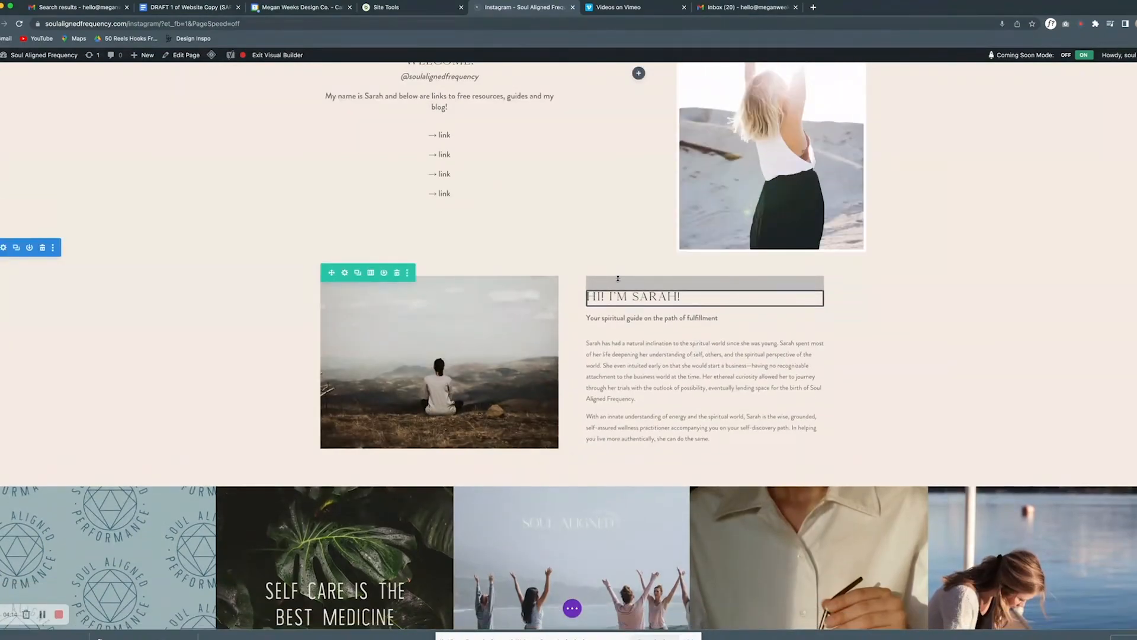
pyautogui.scroll(5, 500, 304)
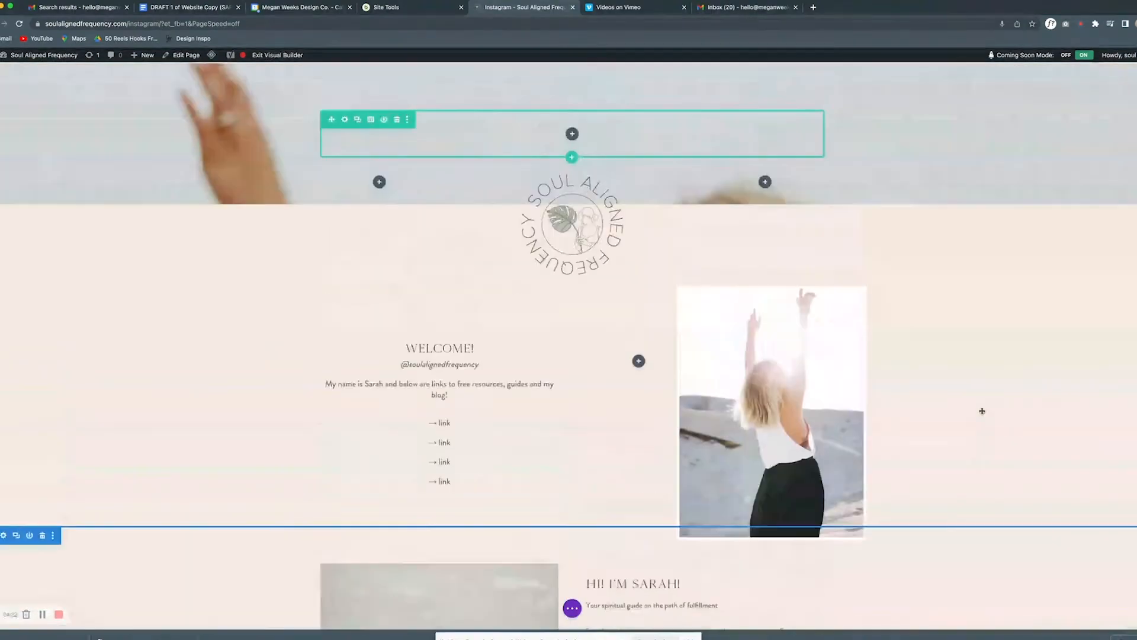
pyautogui.scroll(-2, 840, 485)
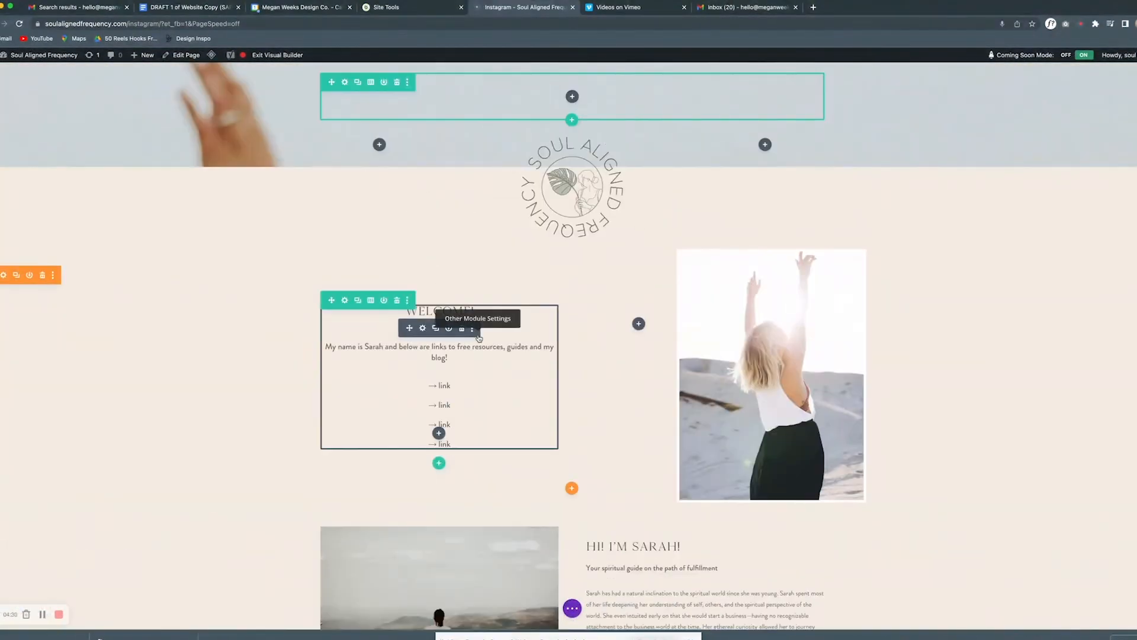
pyautogui.scroll(2, 687, 345)
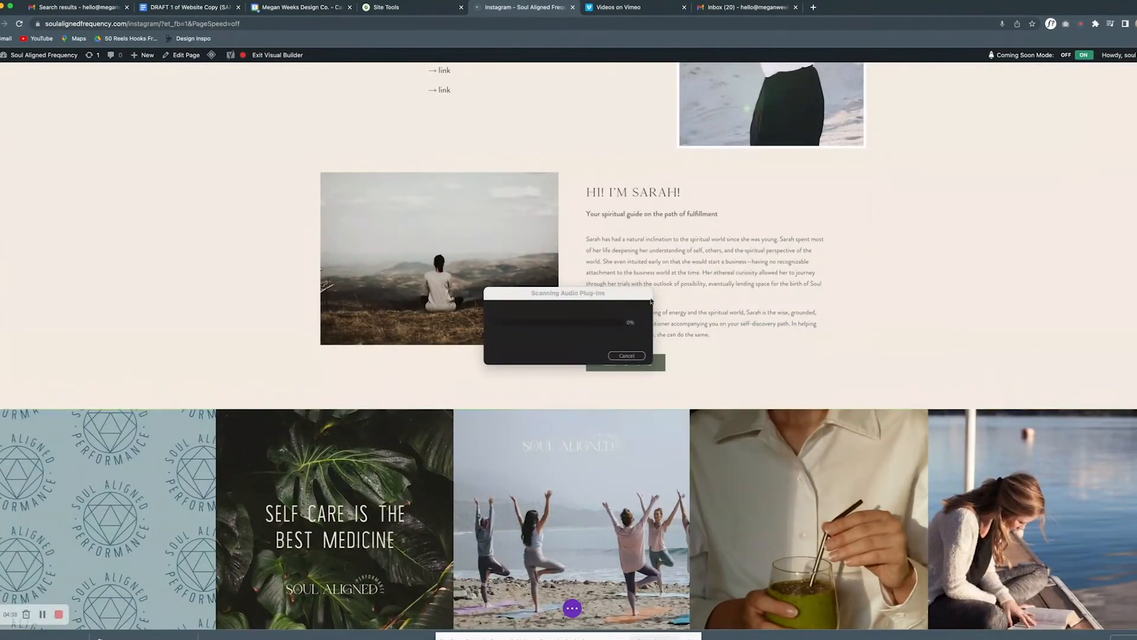
pyautogui.scroll(6, 223, 300)
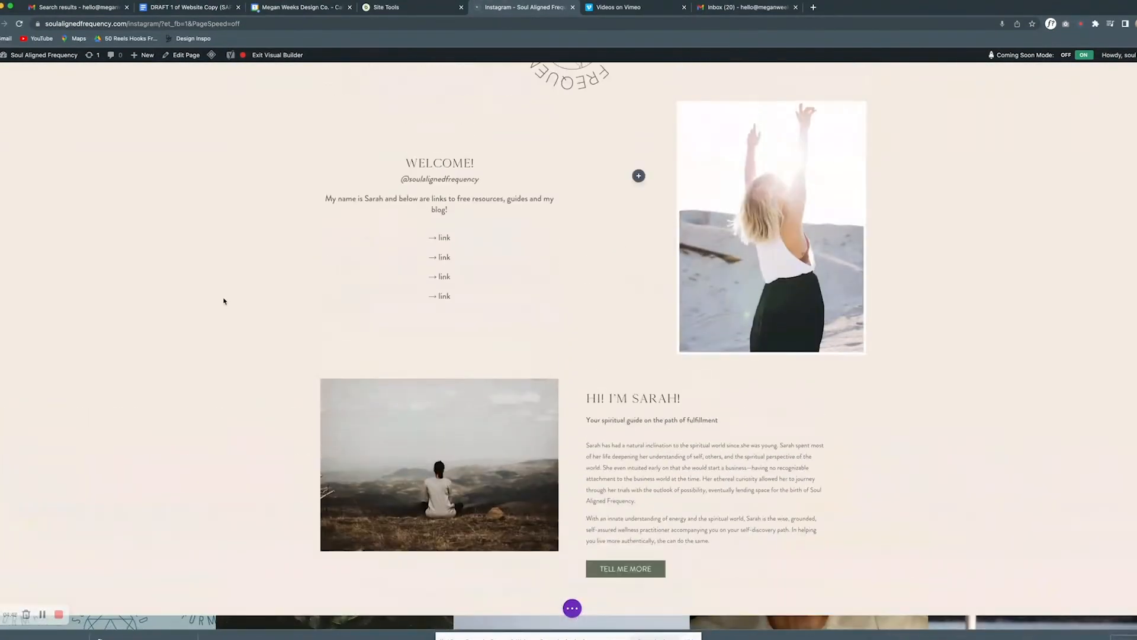
pyautogui.click(424, 404)
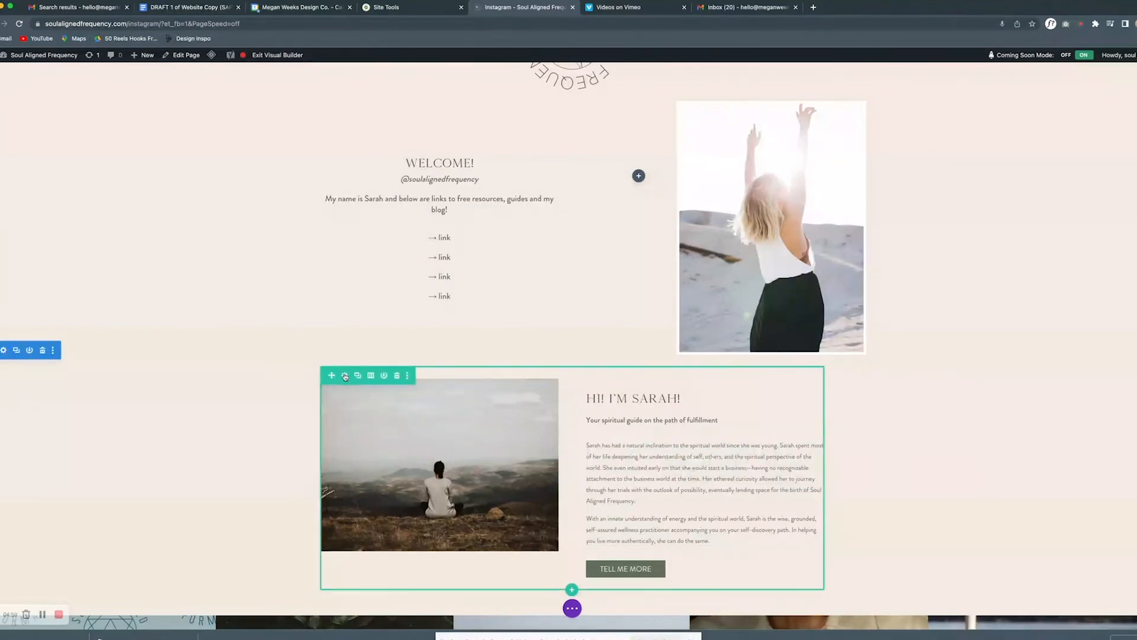
# Widen the two-column row with the hilltop photo and the biography, save the row settings, and save the page.
pyautogui.click(345, 376)
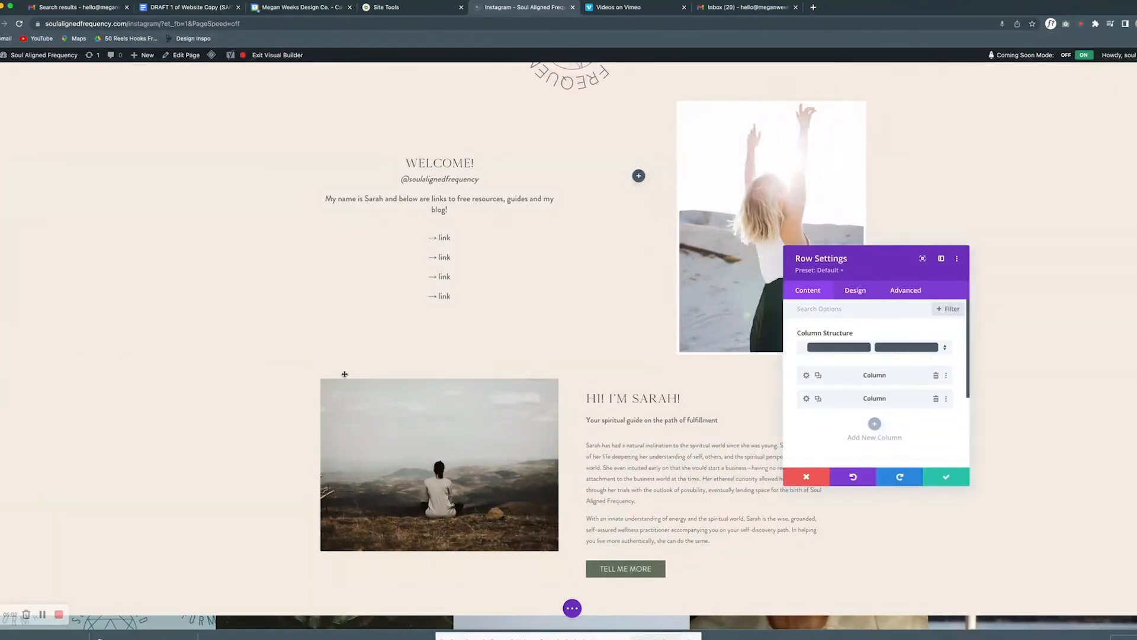
pyautogui.moveTo(875, 440); pyautogui.dragTo(850, 444)
pyautogui.click(865, 424)
pyautogui.scroll(-1, 858, 435)
pyautogui.click(946, 476)
pyautogui.scroll(-3, 724, 449)
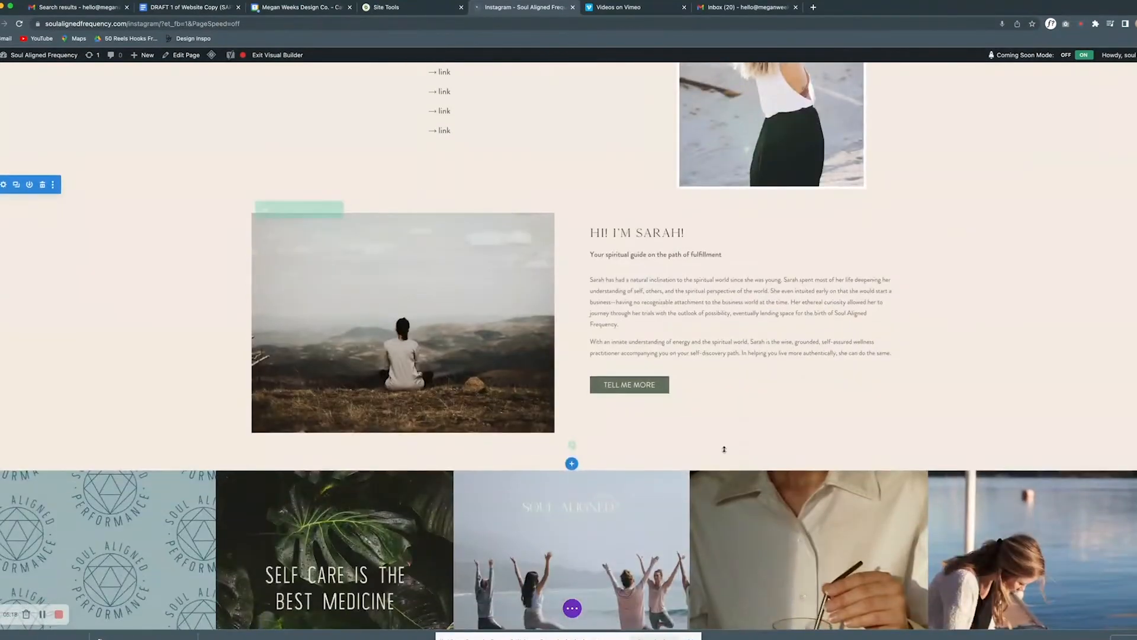
pyautogui.scroll(-3, 681, 344)
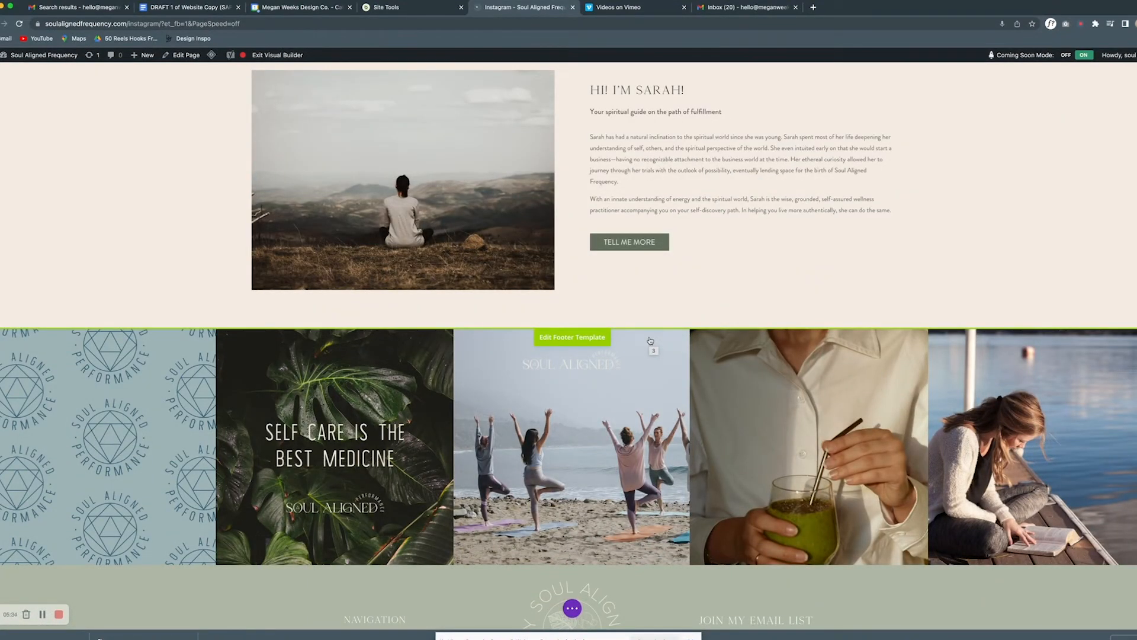
pyautogui.press('super+s')
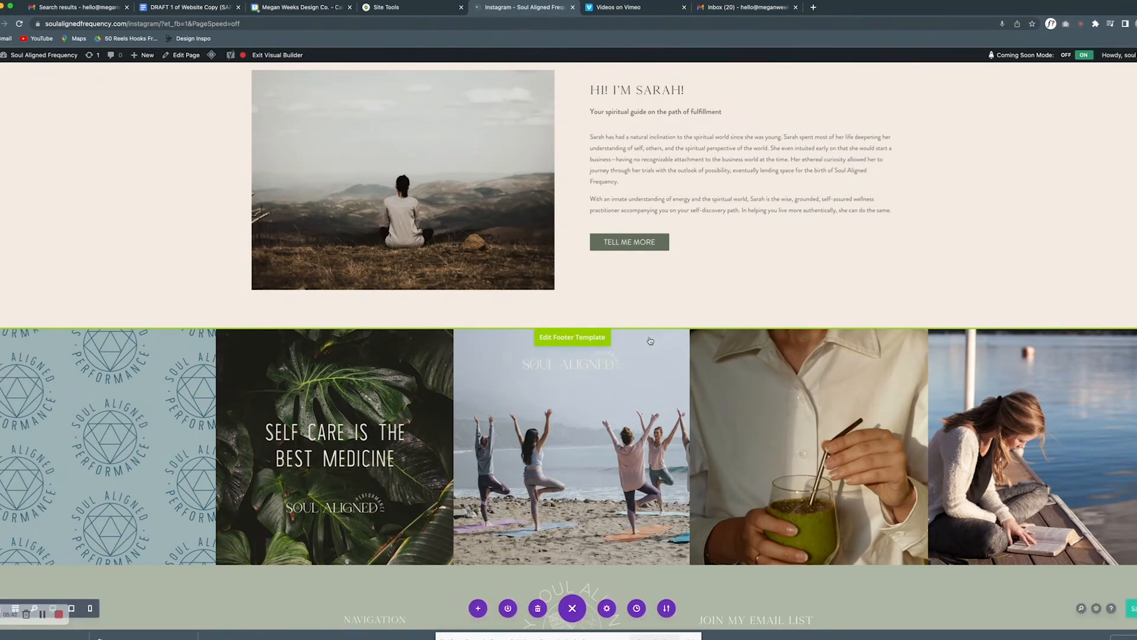
# Add a regular section with a single-column row below the biography section, leaving it without a module.
pyautogui.click(571, 322)
pyautogui.click(513, 389)
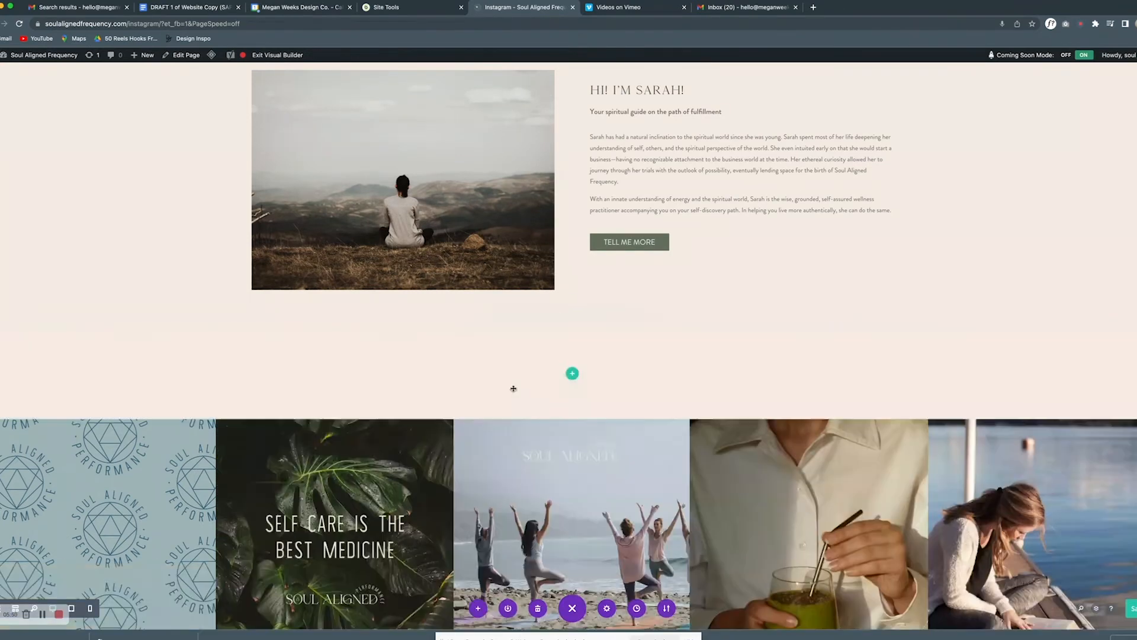
pyautogui.click(520, 185)
pyautogui.click(217, 322)
# Give the empty new section a background image from the media library: the woman in black trousers standing under a pale sky.
pyautogui.click(2, 336)
pyautogui.click(824, 360)
pyautogui.click(867, 350)
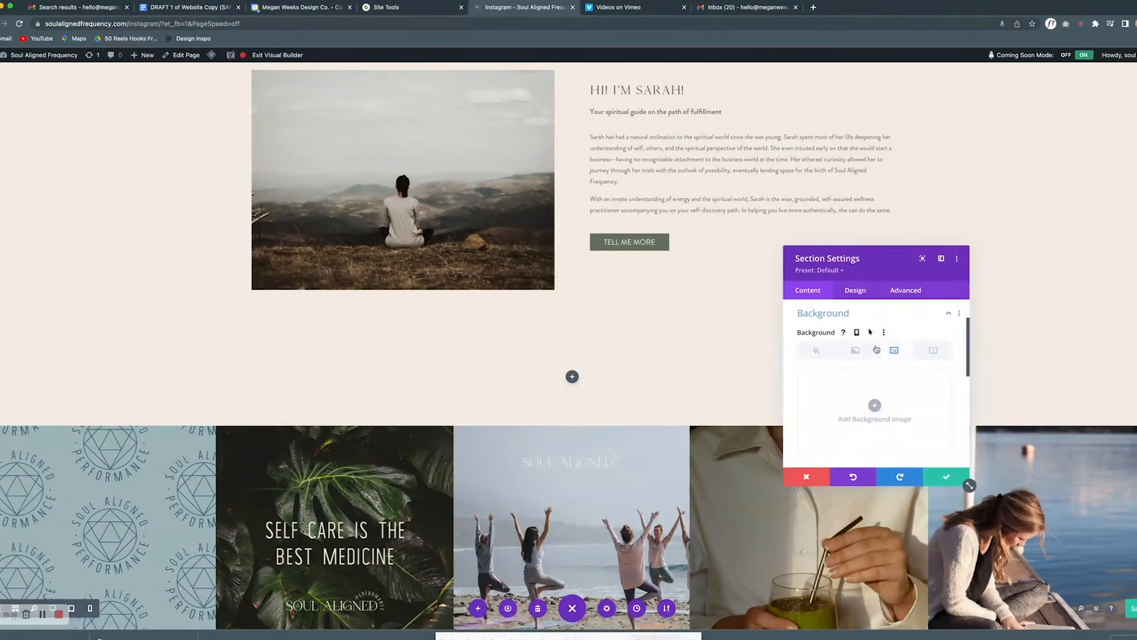
pyautogui.click(873, 408)
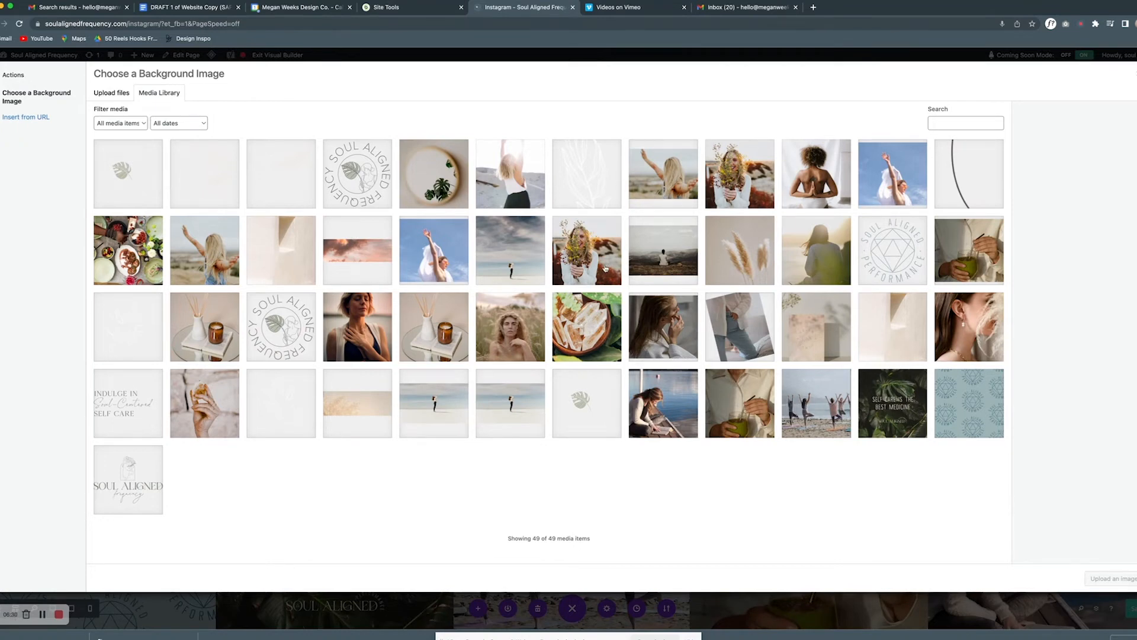
pyautogui.click(204, 255)
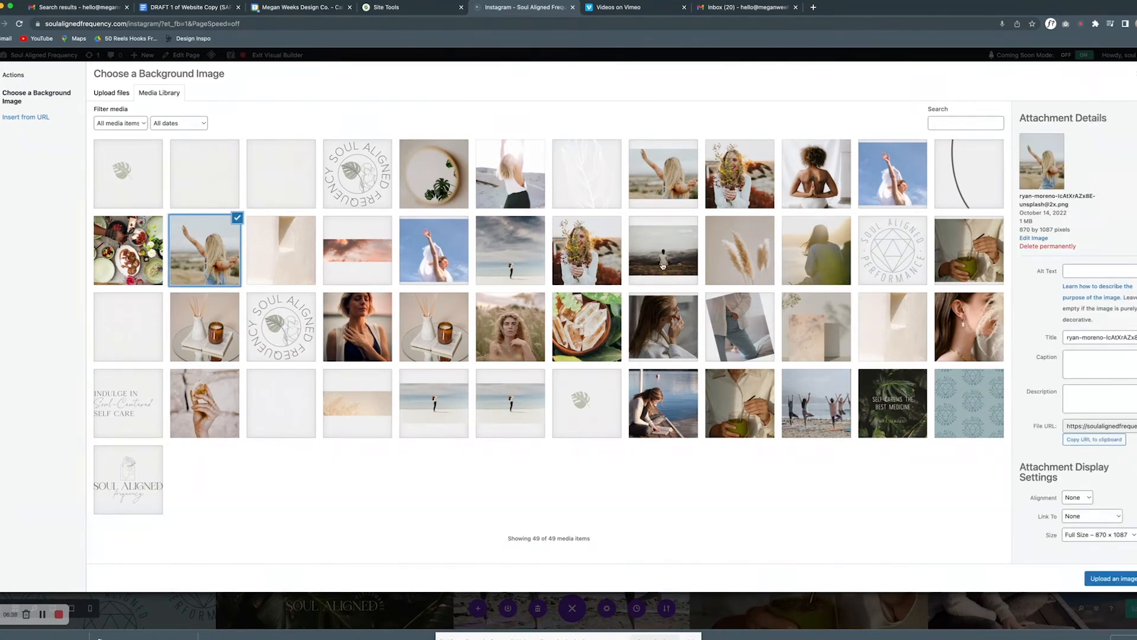
pyautogui.click(835, 259)
pyautogui.click(663, 403)
pyautogui.click(205, 403)
pyautogui.click(207, 329)
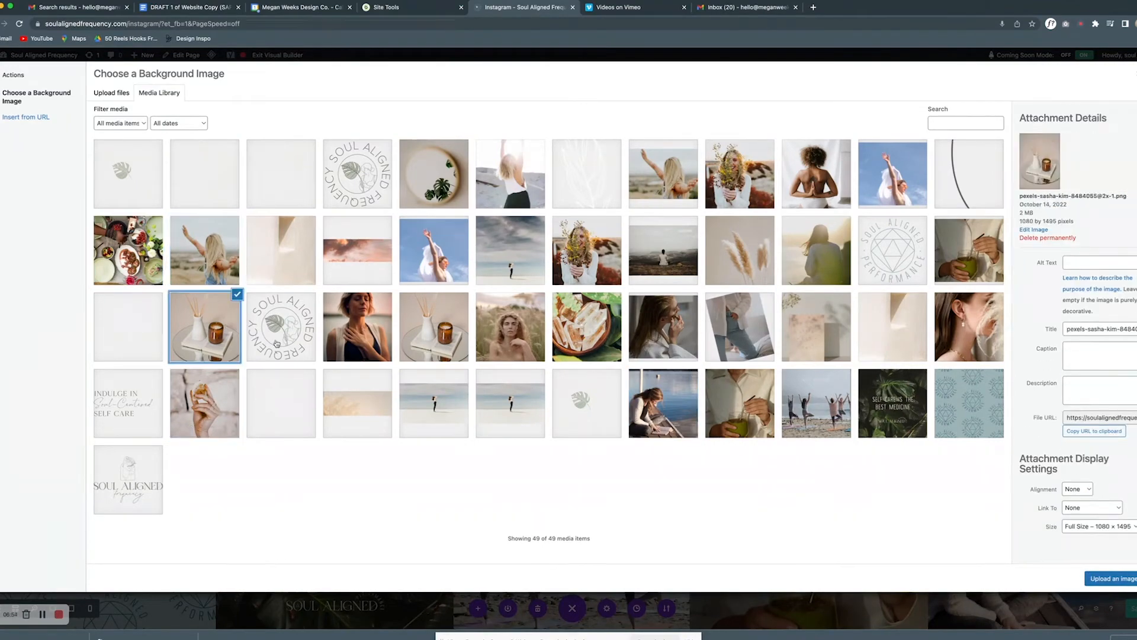
pyautogui.click(434, 403)
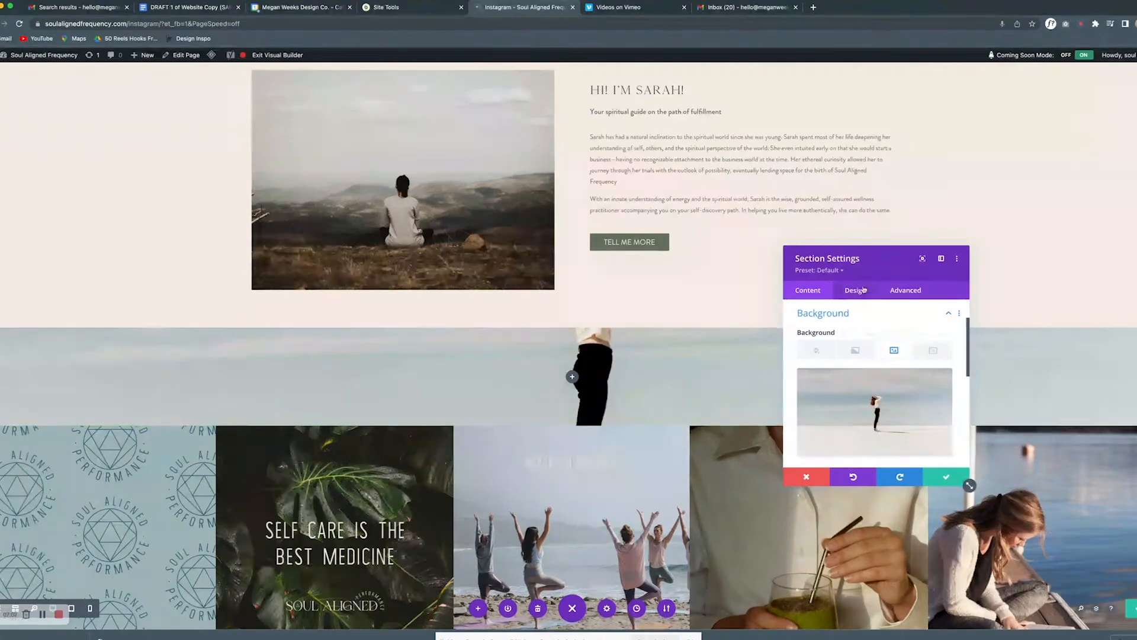
# Set the photo-background section's top and bottom padding to 200px and save the section settings.
pyautogui.click(856, 289)
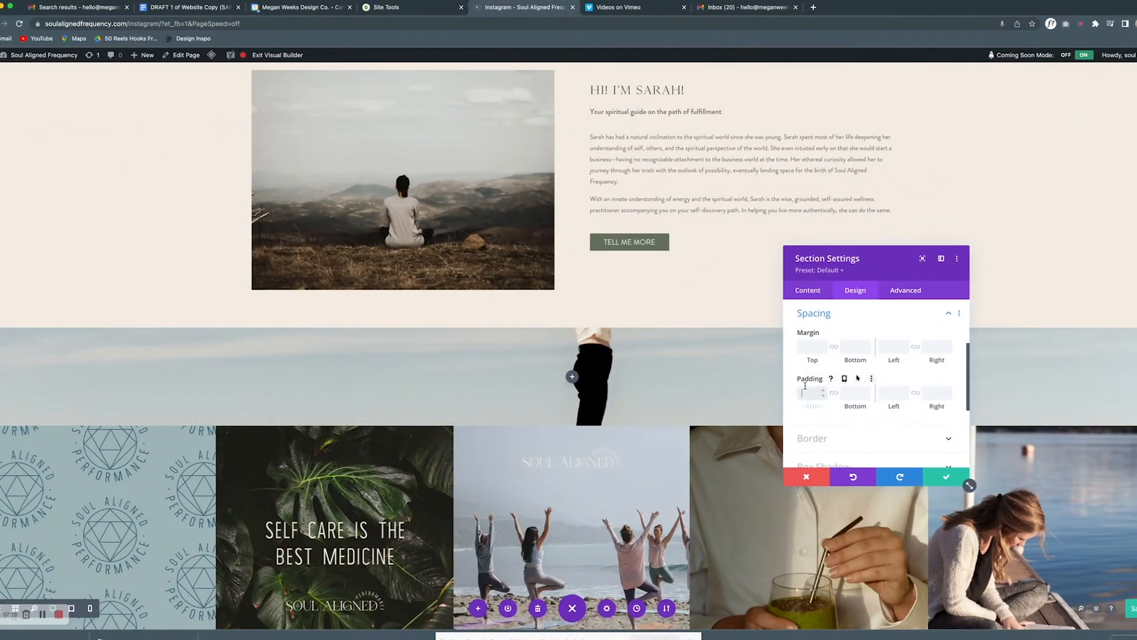
pyautogui.write('100px')
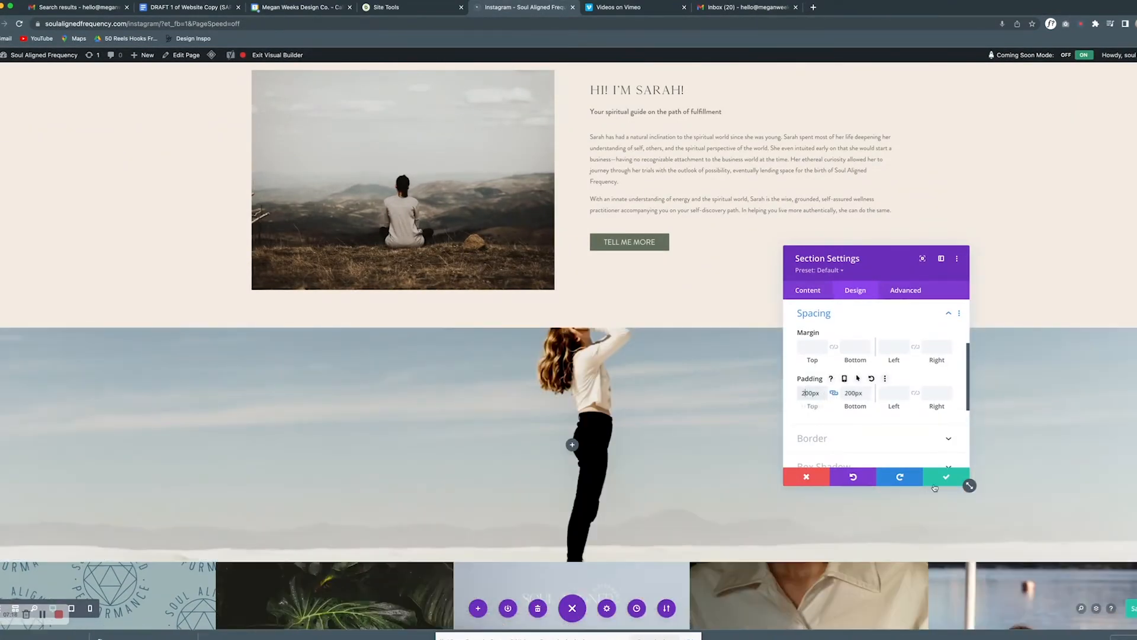
pyautogui.click(944, 479)
# Change the row in the photo-background section to two equal columns and save it.
pyautogui.click(572, 444)
pyautogui.click(650, 90)
pyautogui.click(345, 431)
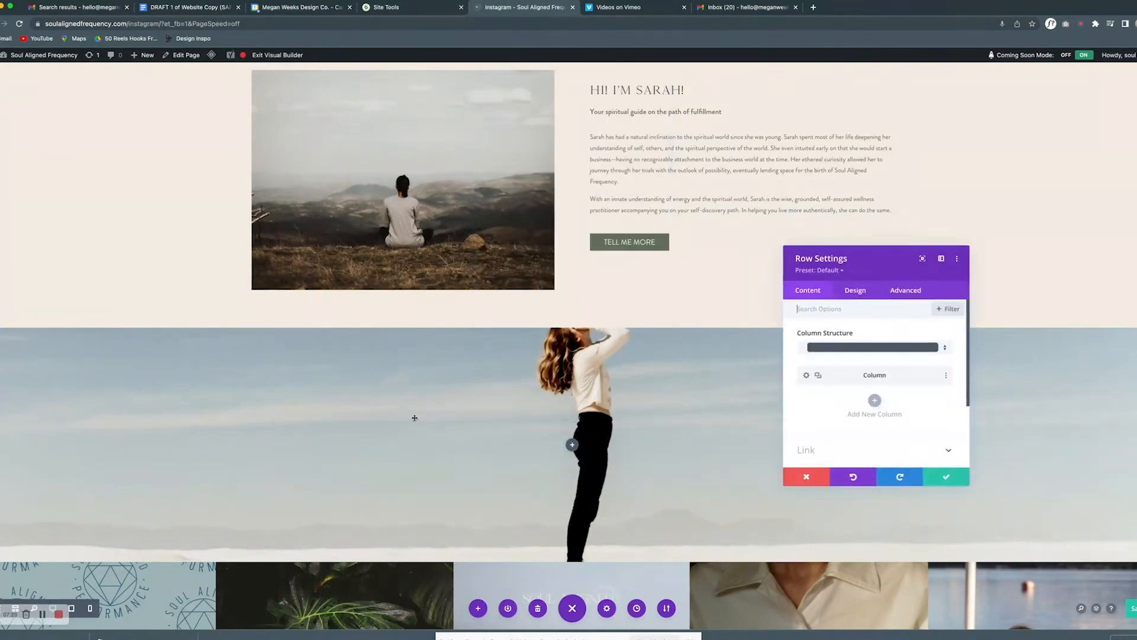
pyautogui.click(890, 347)
pyautogui.click(877, 316)
pyautogui.click(946, 478)
# Turn on the parallax effect for the bottom section's background photo and save the section settings.
pyautogui.click(3, 337)
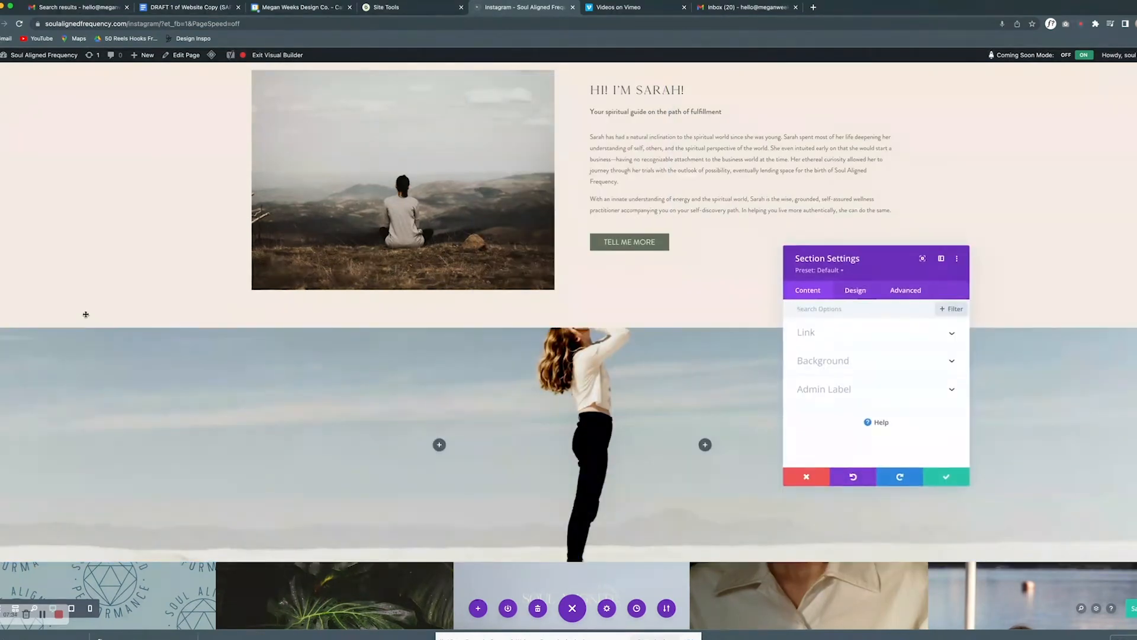
pyautogui.click(895, 363)
pyautogui.click(890, 351)
pyautogui.scroll(-3, 888, 379)
pyautogui.click(813, 376)
pyautogui.click(945, 477)
# Add a text module to the first column over the sky photo and replace its placeholder with "Take a look at my".
pyautogui.click(436, 447)
pyautogui.write('text')
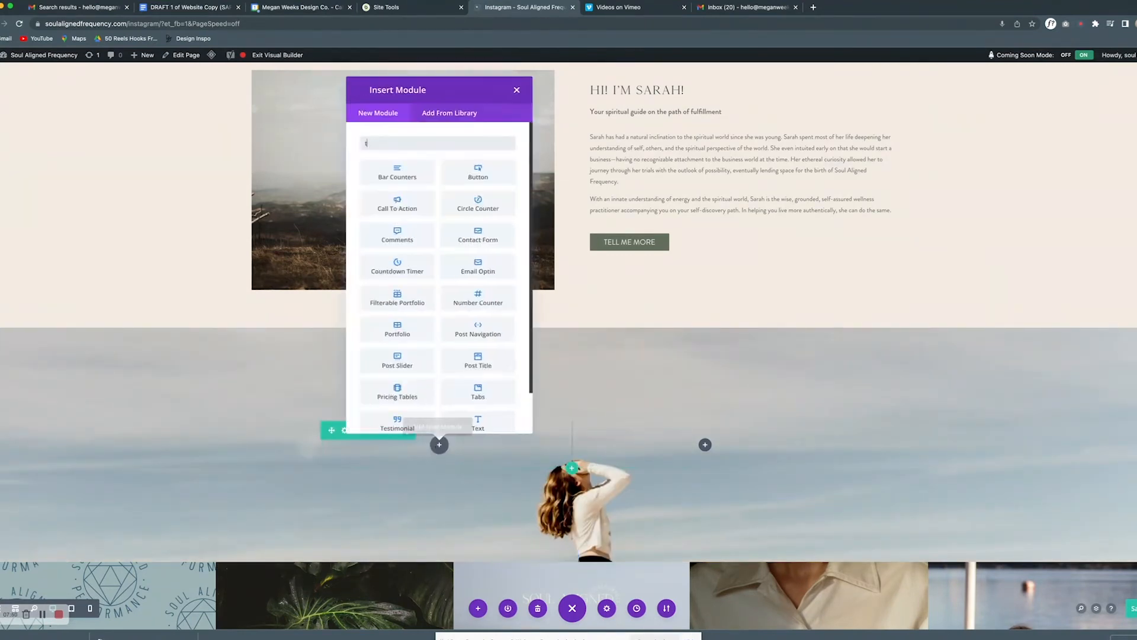
pyautogui.press('Return')
pyautogui.tripleClick(835, 438)
pyautogui.scroll(-2, 834, 438)
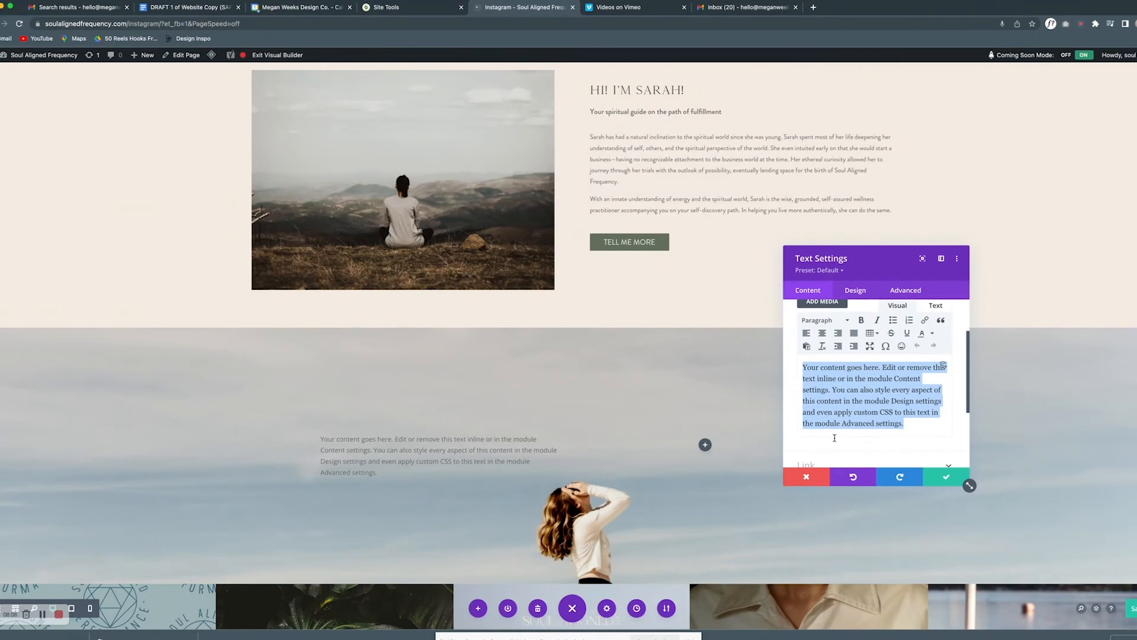
pyautogui.write('Take a look at my')
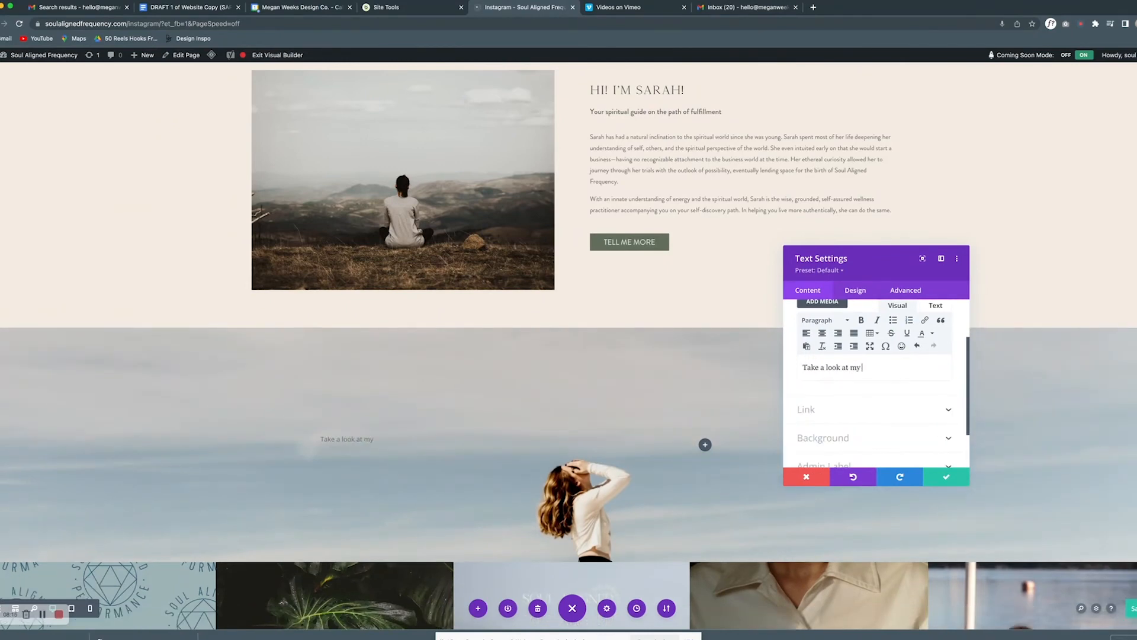
# Format "Take a look at my" as Heading 2 in the page's serif heading font and save the module.
pyautogui.press('super+a')
pyautogui.click(824, 319)
pyautogui.click(832, 392)
pyautogui.click(853, 288)
pyautogui.click(820, 373)
pyautogui.click(832, 335)
pyautogui.click(858, 377)
pyautogui.click(845, 183)
pyautogui.scroll(-4, 870, 385)
pyautogui.click(898, 414)
pyautogui.click(947, 477)
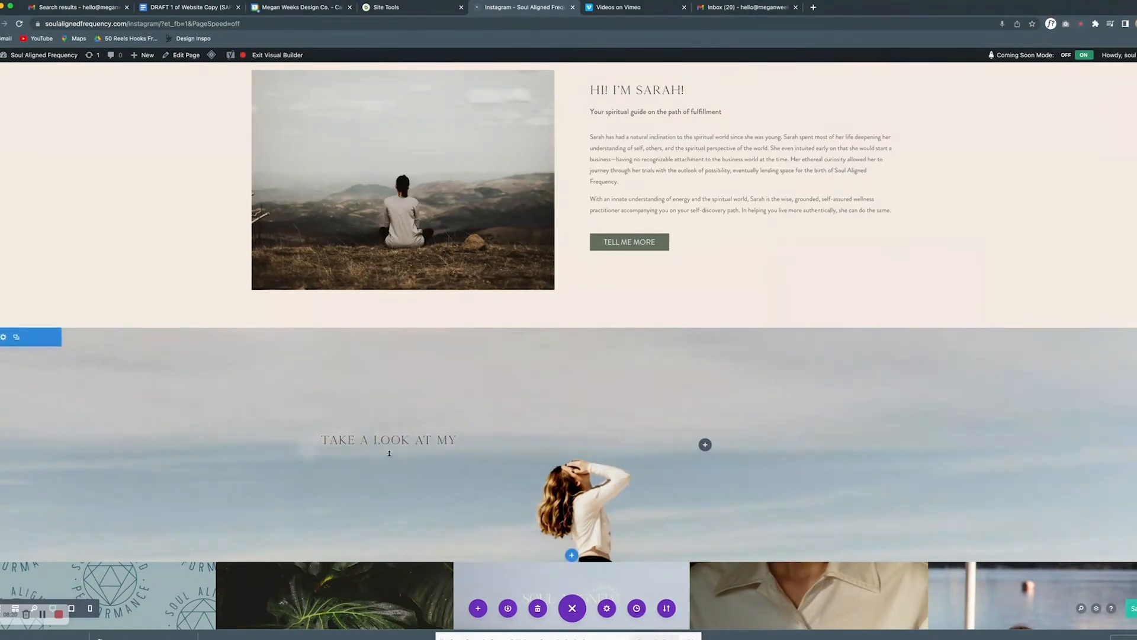
# Duplicate the "Take a look at my" text module and change the copy's text to "Services".
pyautogui.click(434, 439)
pyautogui.click(422, 469)
pyautogui.click(853, 437)
pyautogui.press('super+a')
pyautogui.write('services')
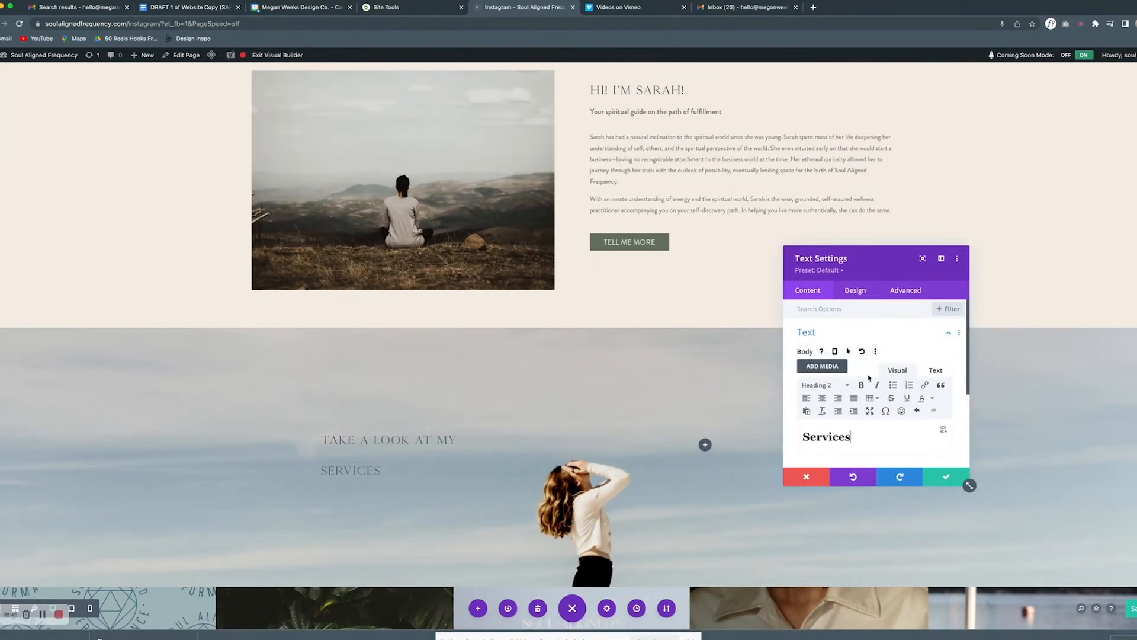
# Format "Services" as Heading 3 in the handwritten script font, enlarge its text size, and save the module.
pyautogui.doubleClick(840, 437)
pyautogui.click(856, 290)
pyautogui.click(808, 290)
pyautogui.click(824, 385)
pyautogui.click(833, 401)
pyautogui.click(855, 291)
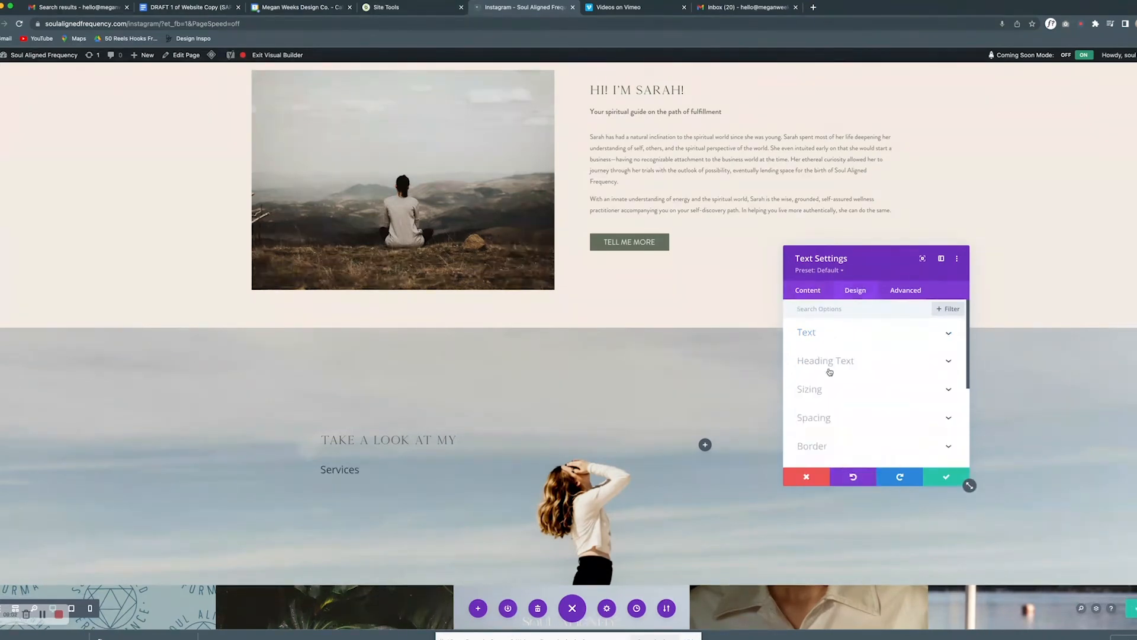
pyautogui.click(829, 363)
pyautogui.click(858, 336)
pyautogui.click(847, 376)
pyautogui.click(841, 204)
pyautogui.scroll(-3, 888, 429)
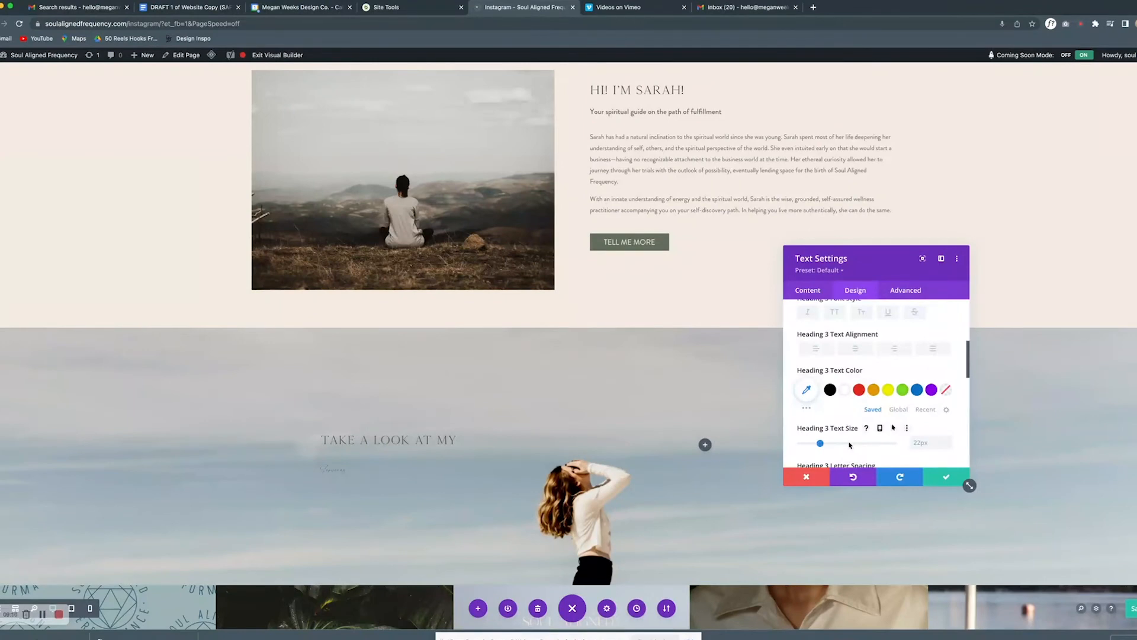
pyautogui.moveTo(819, 446); pyautogui.dragTo(837, 444)
pyautogui.click(946, 477)
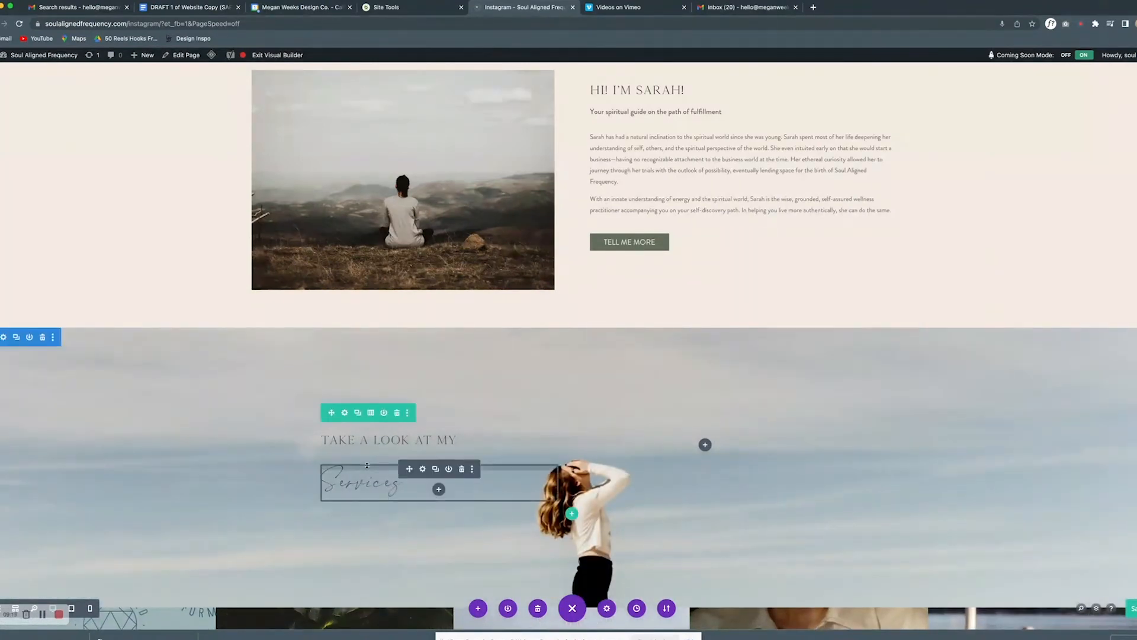
# Reduce the spacing between the two headings over the sky photo and add a saved library module beneath "Services".
pyautogui.moveTo(368, 456); pyautogui.dragTo(368, 445)
pyautogui.click(439, 479)
pyautogui.click(448, 114)
pyautogui.click(481, 391)
# Exit the visual builder and review the Instagram page from its header down through the welcome and biography sections.
pyautogui.scroll(10, 784, 376)
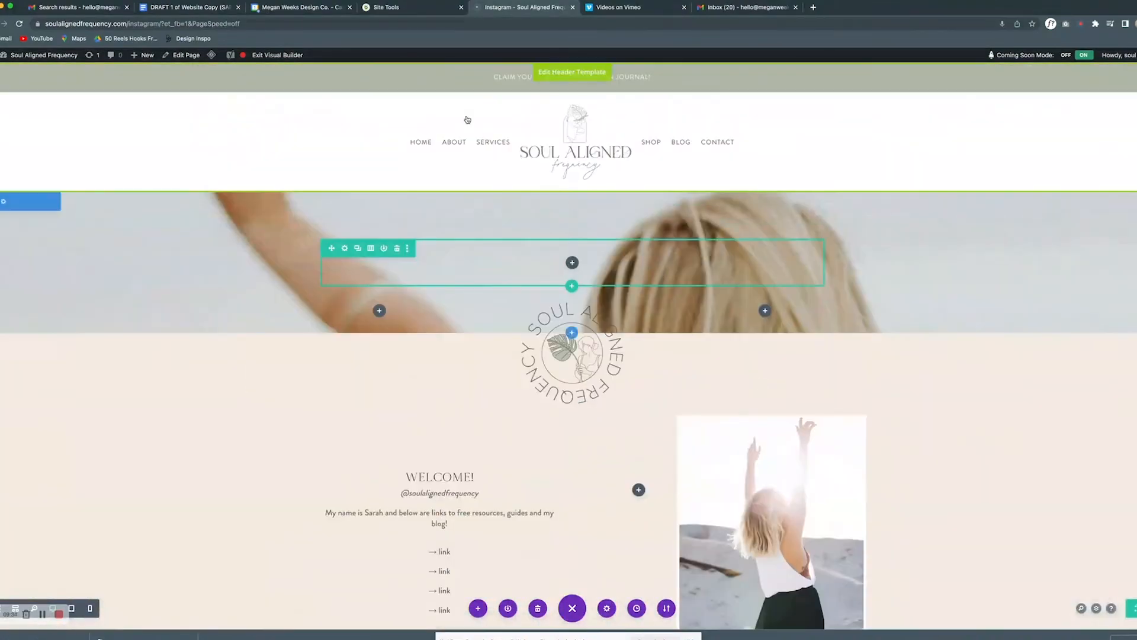
pyautogui.click(267, 55)
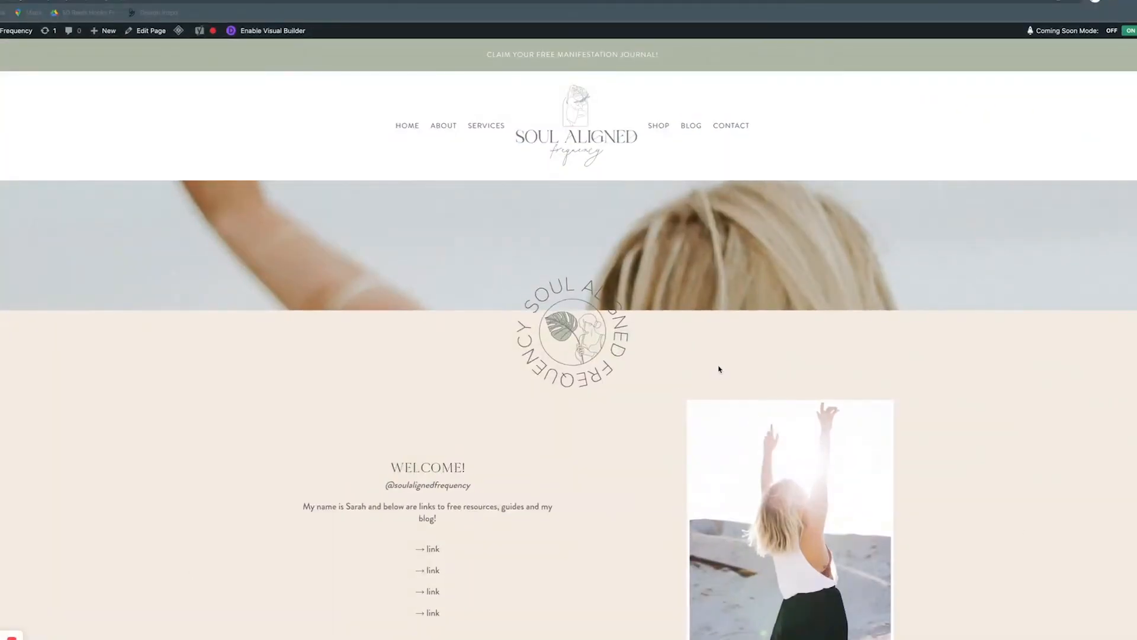
pyautogui.scroll(-9, 626, 421)
pyautogui.scroll(6, 627, 421)
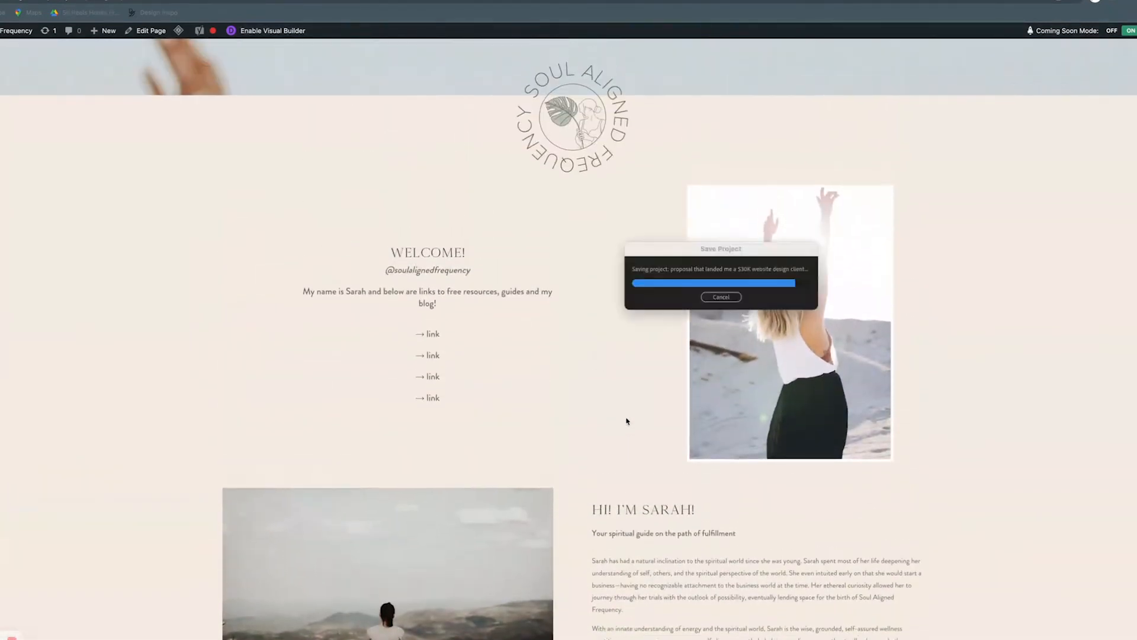
pyautogui.scroll(4, 421, 360)
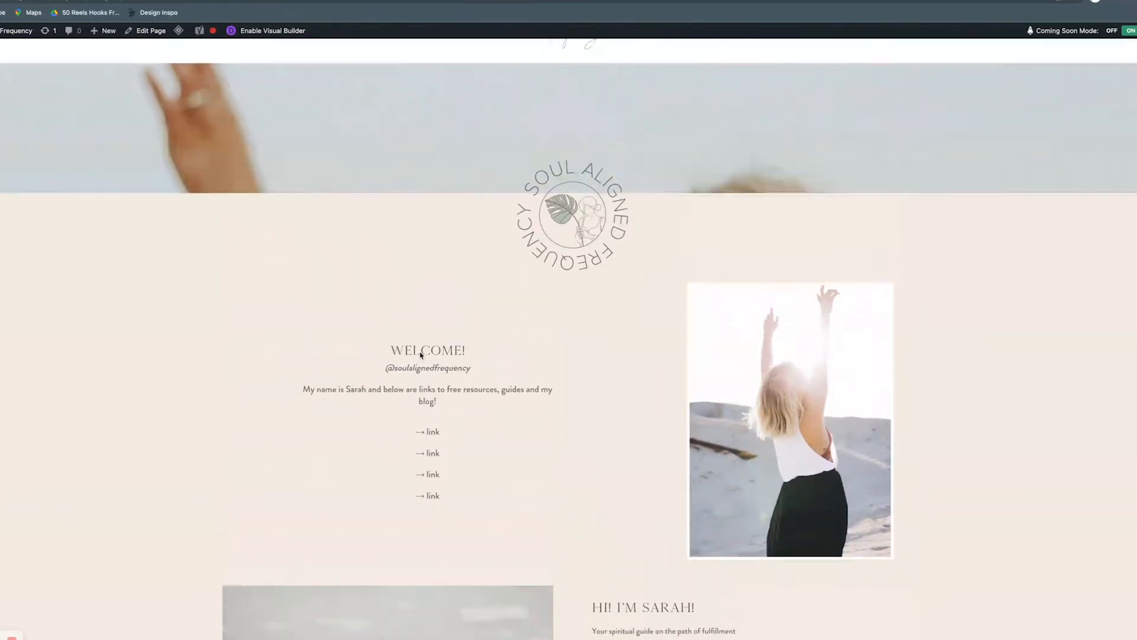
# Go to the WordPress dashboard, open the Divi Theme Options, and locate the Color Pickers Default Palette setting.
pyautogui.moveTo(15, 36)
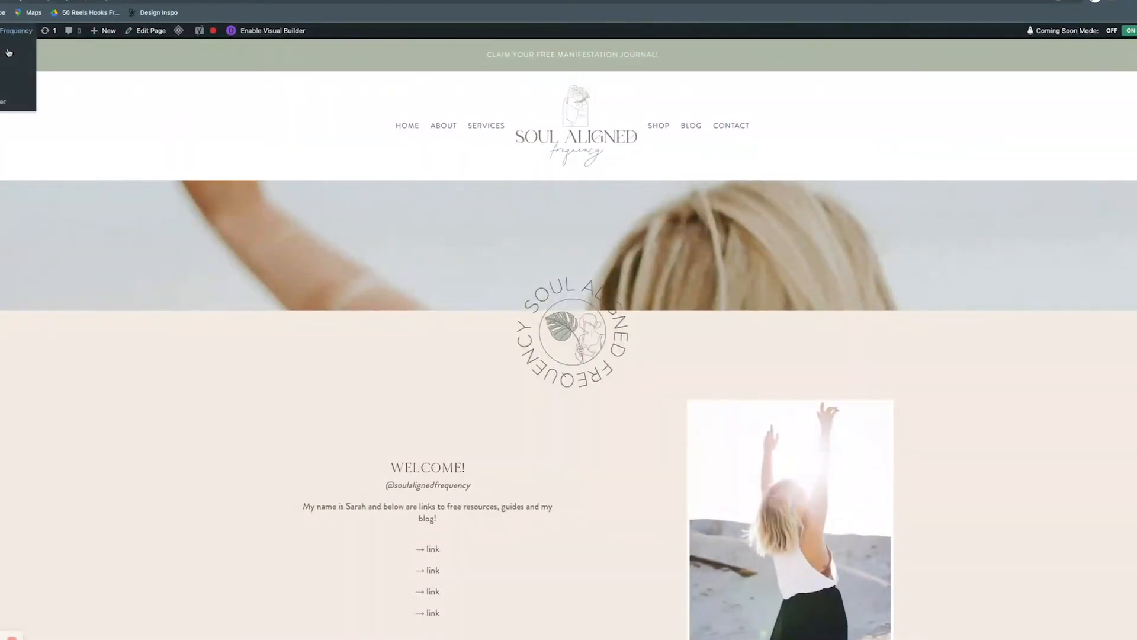
pyautogui.click(9, 53)
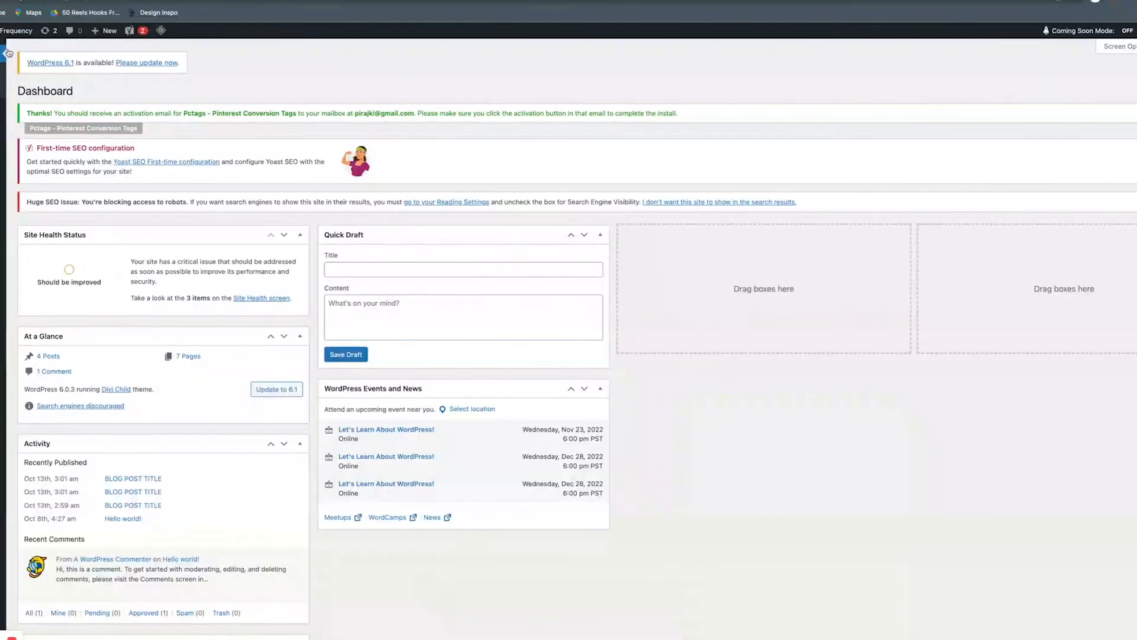
pyautogui.moveTo(2, 351)
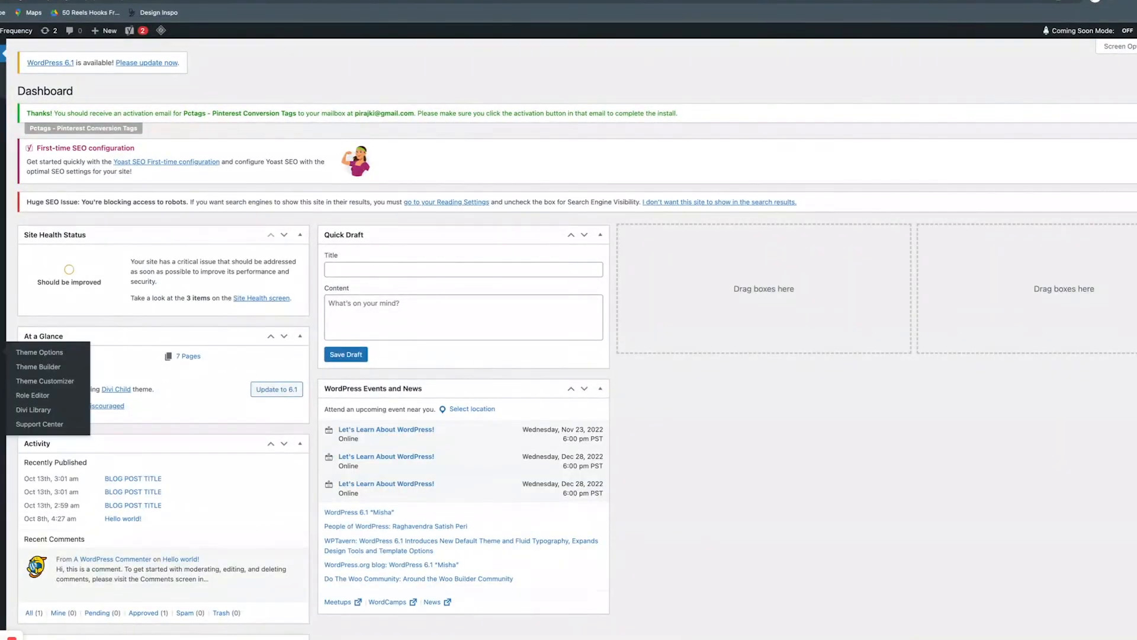
pyautogui.click(60, 354)
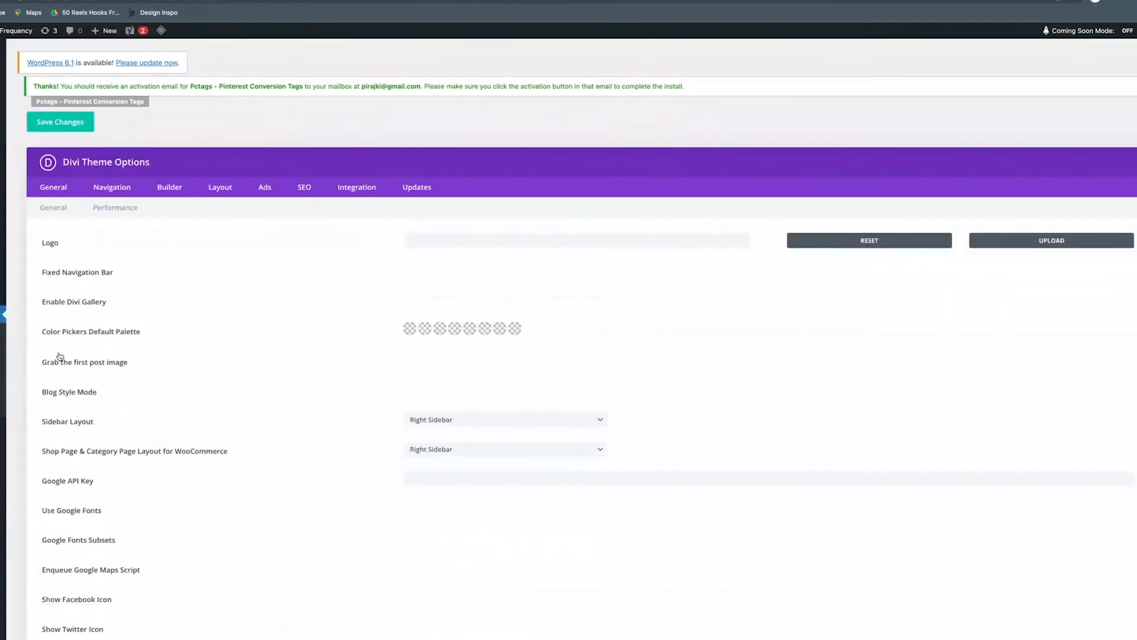
pyautogui.moveTo(41, 336); pyautogui.dragTo(146, 334)
pyautogui.click(290, 335)
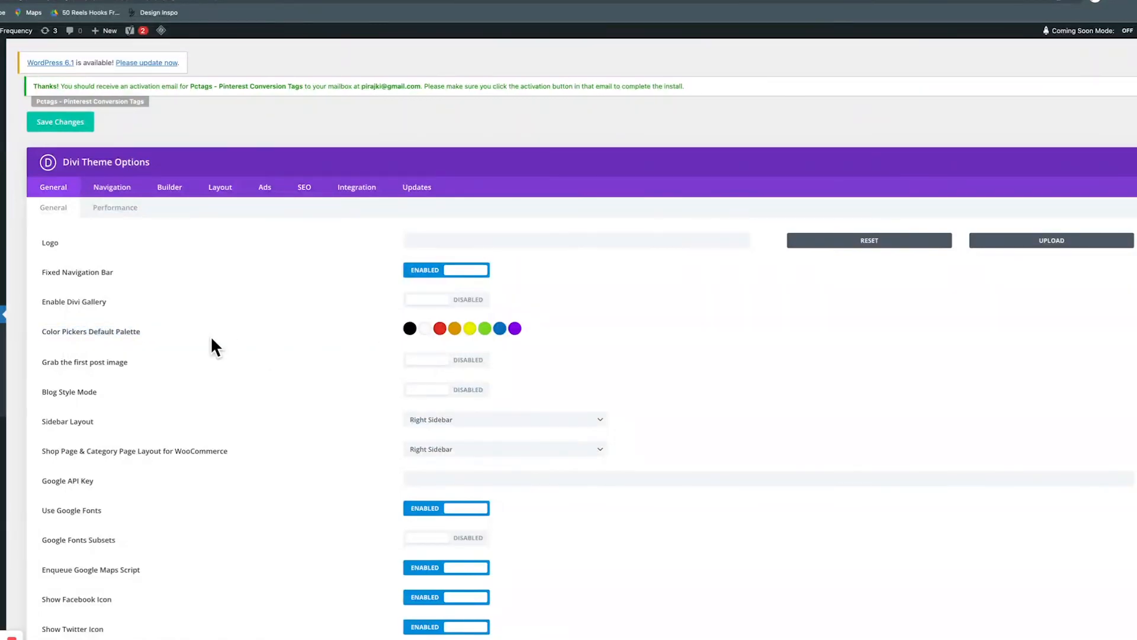
pyautogui.moveTo(41, 334); pyautogui.dragTo(202, 336)
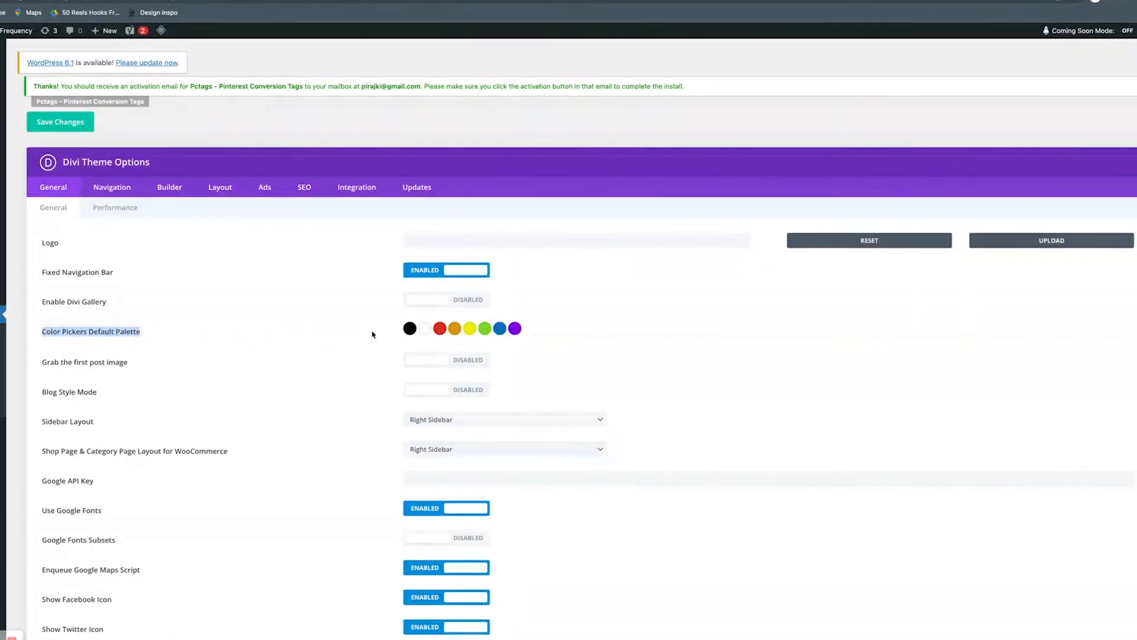
pyautogui.click(372, 334)
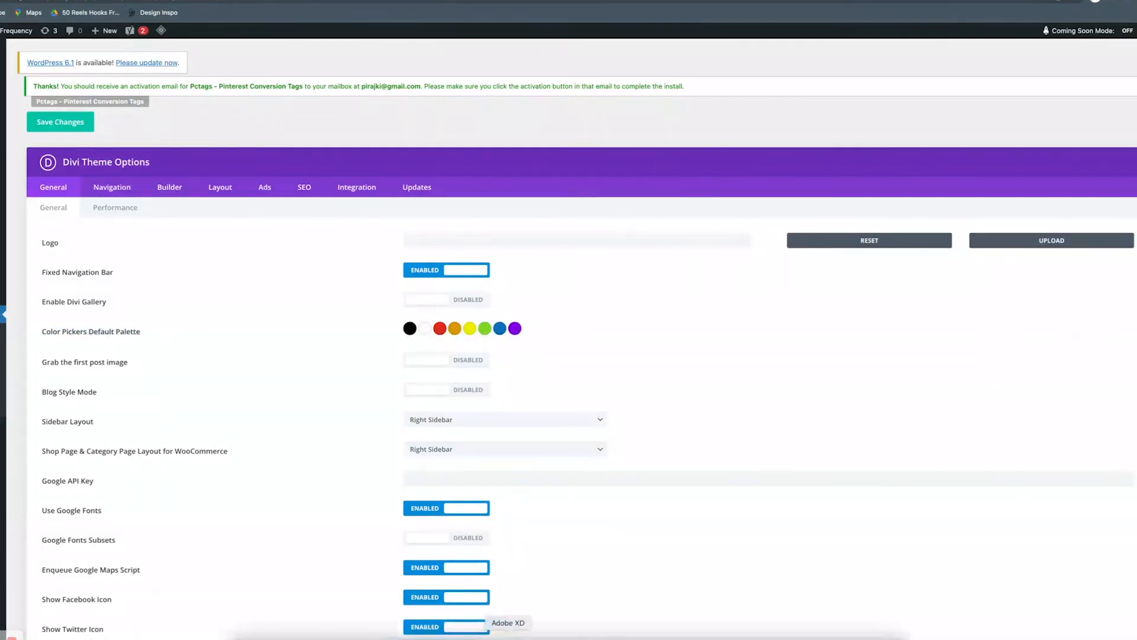
# Copy the light beige color code from the Adobe XD design and set the first default palette color to #f2ebe1.
pyautogui.click(469, 629)
pyautogui.rightClick(221, 125)
pyautogui.click(235, 131)
pyautogui.click(136, 273)
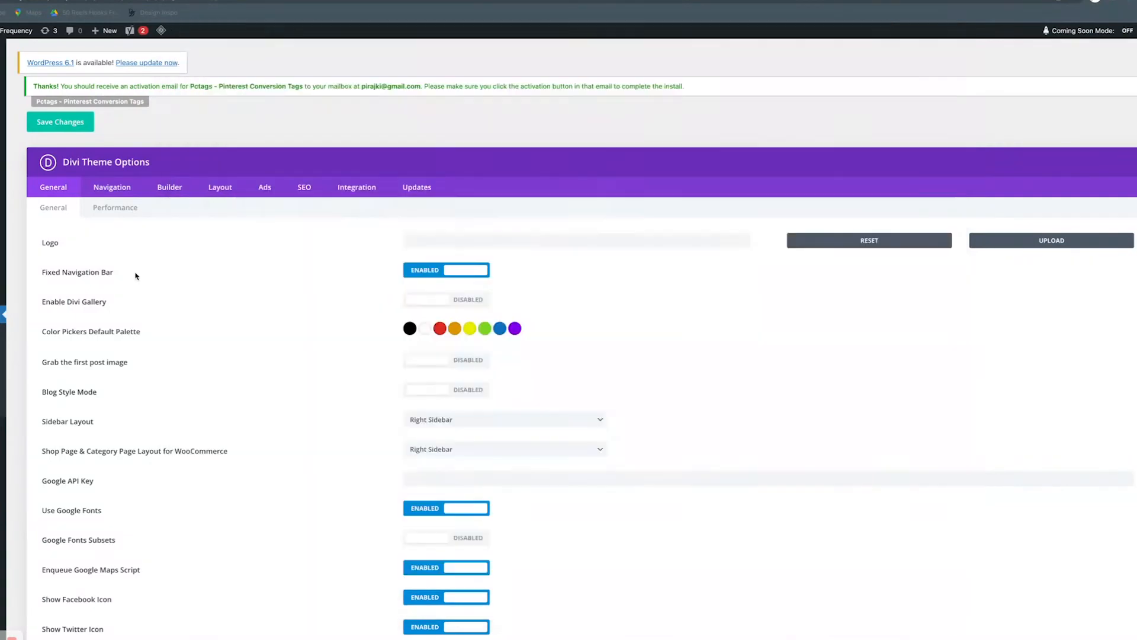
pyautogui.click(410, 329)
pyautogui.rightClick(438, 351)
pyautogui.click(468, 442)
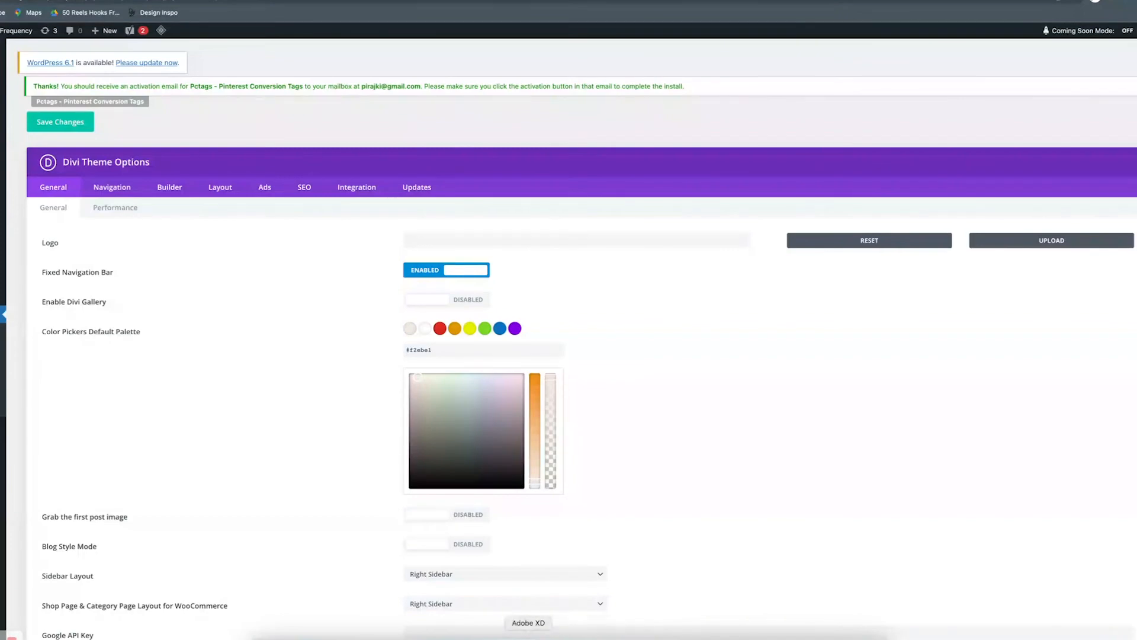
# Copy the dark brown color code from the Adobe XD document assets and set the second default palette color to #554f4b.
pyautogui.click(527, 629)
pyautogui.rightClick(259, 139)
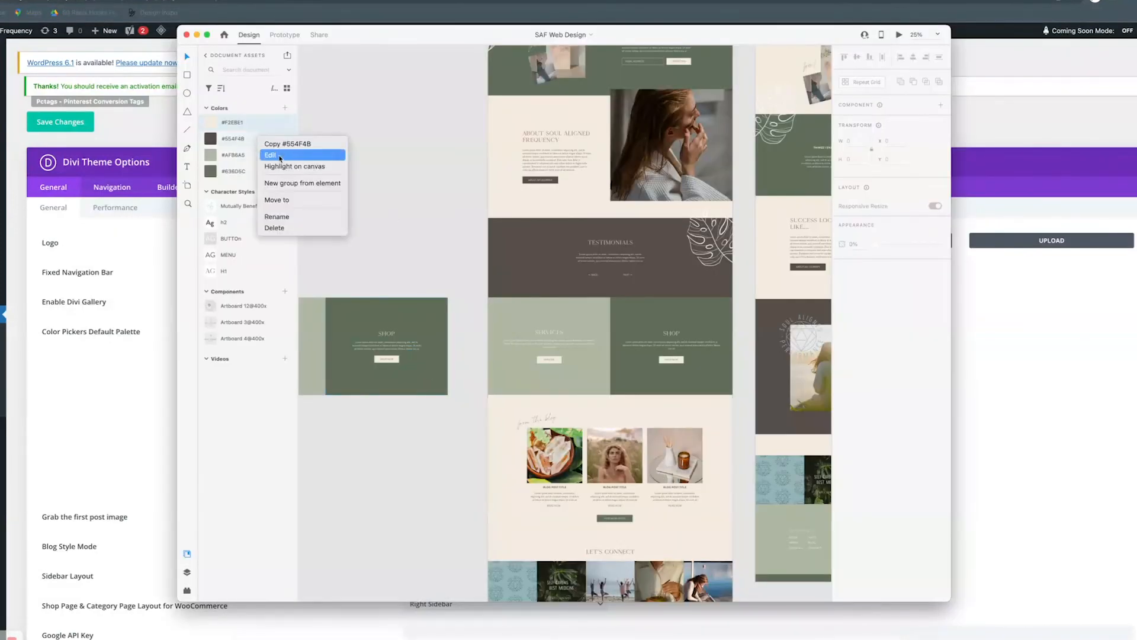
pyautogui.click(281, 154)
pyautogui.click(269, 151)
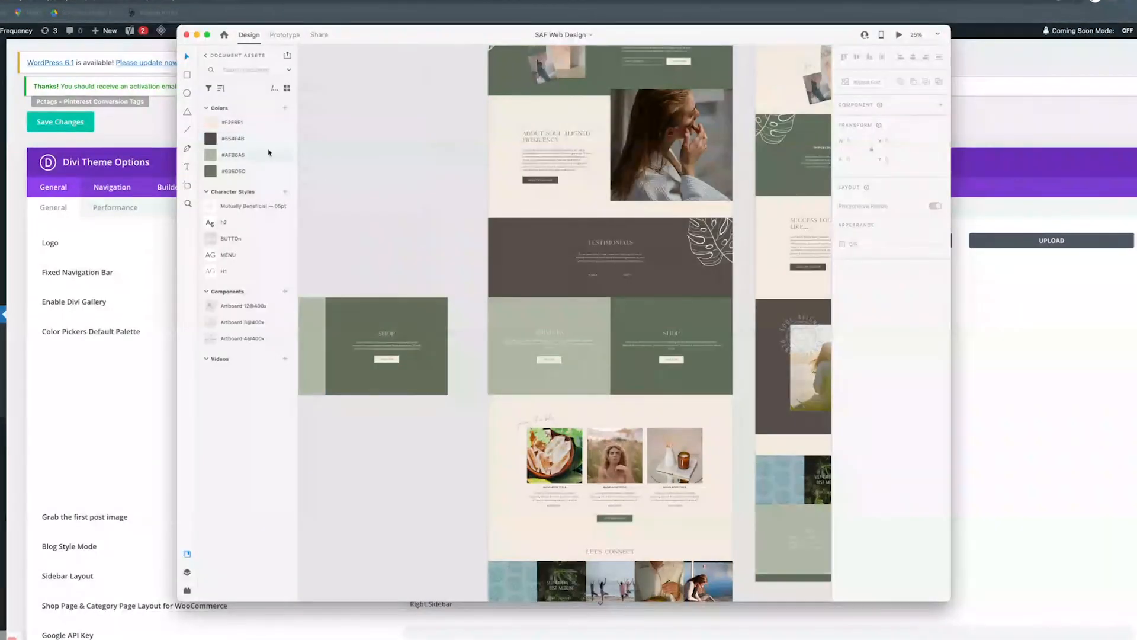
pyautogui.rightClick(262, 138)
pyautogui.click(271, 145)
pyautogui.click(69, 359)
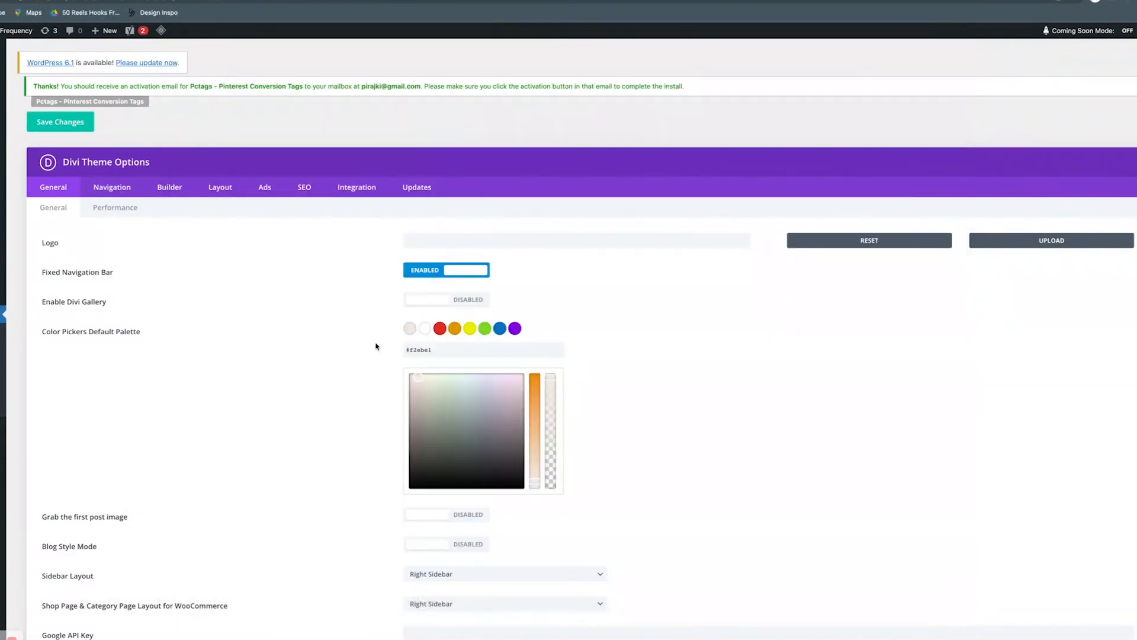
pyautogui.click(422, 329)
pyautogui.tripleClick(440, 347)
pyautogui.click(571, 318)
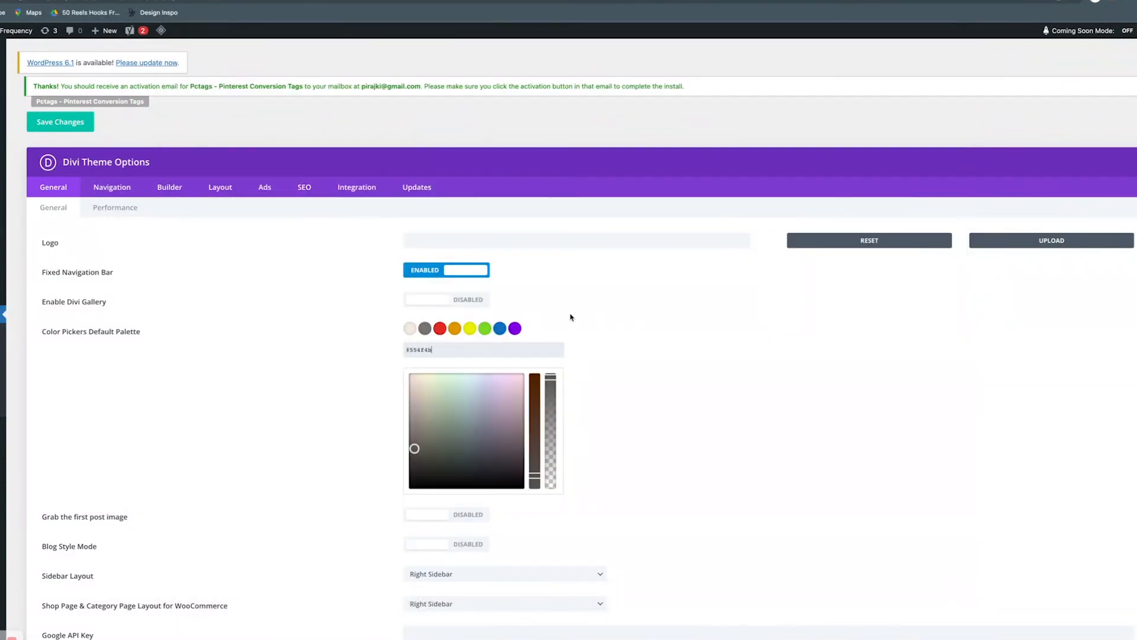
# Copy the light sage green code from the Adobe XD colors and set the third default palette color to #afb6a5.
pyautogui.click(434, 331)
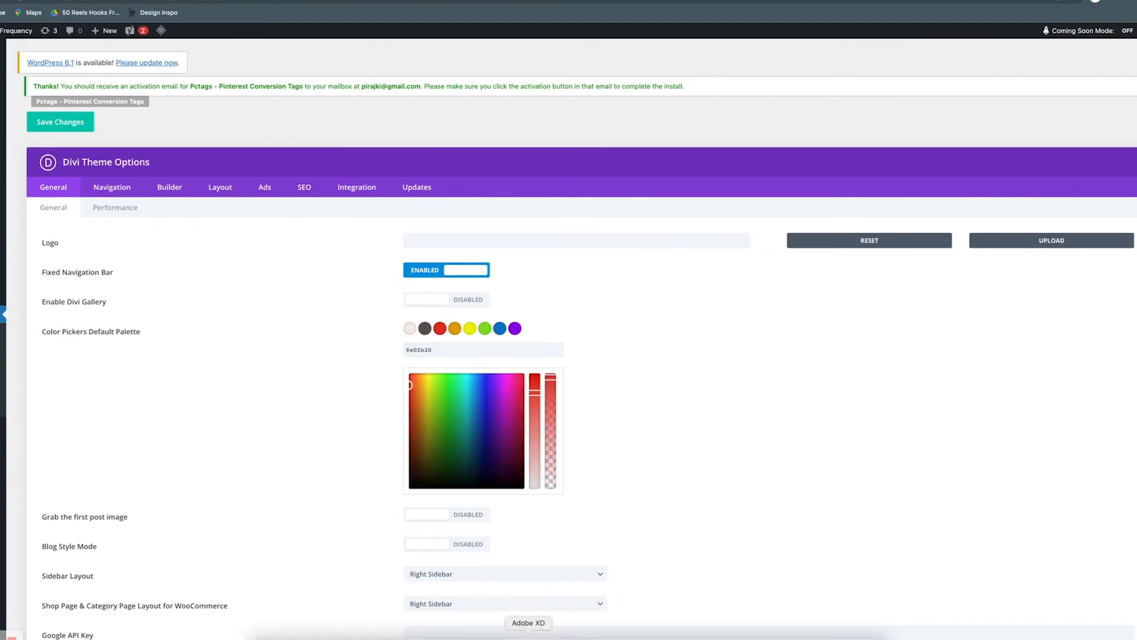
pyautogui.click(491, 634)
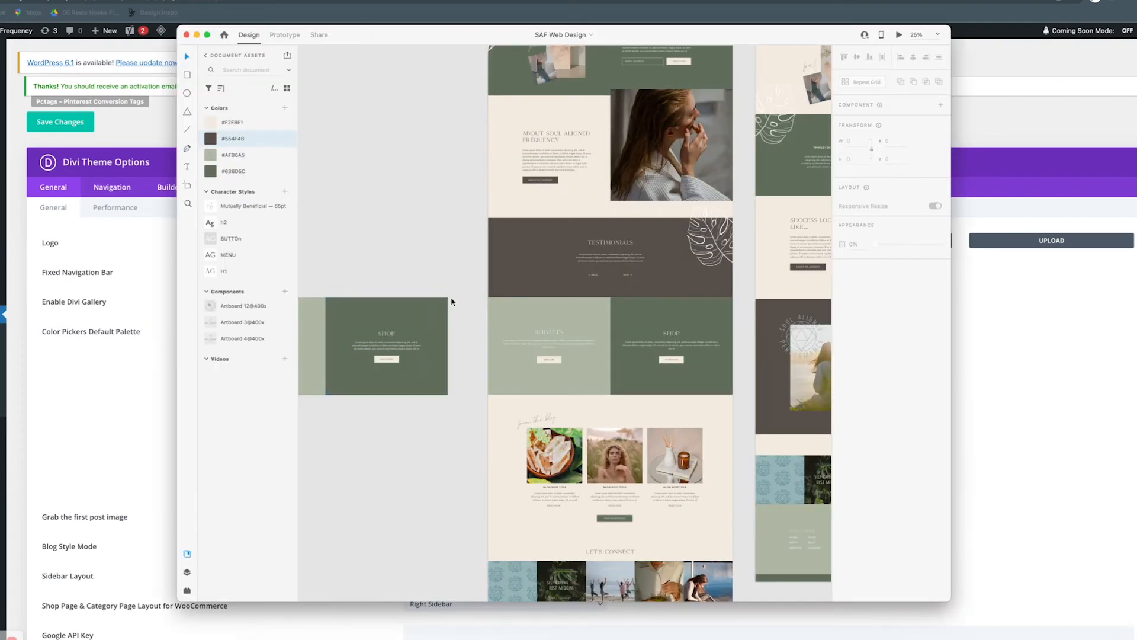
pyautogui.rightClick(231, 156)
pyautogui.click(259, 163)
pyautogui.click(116, 380)
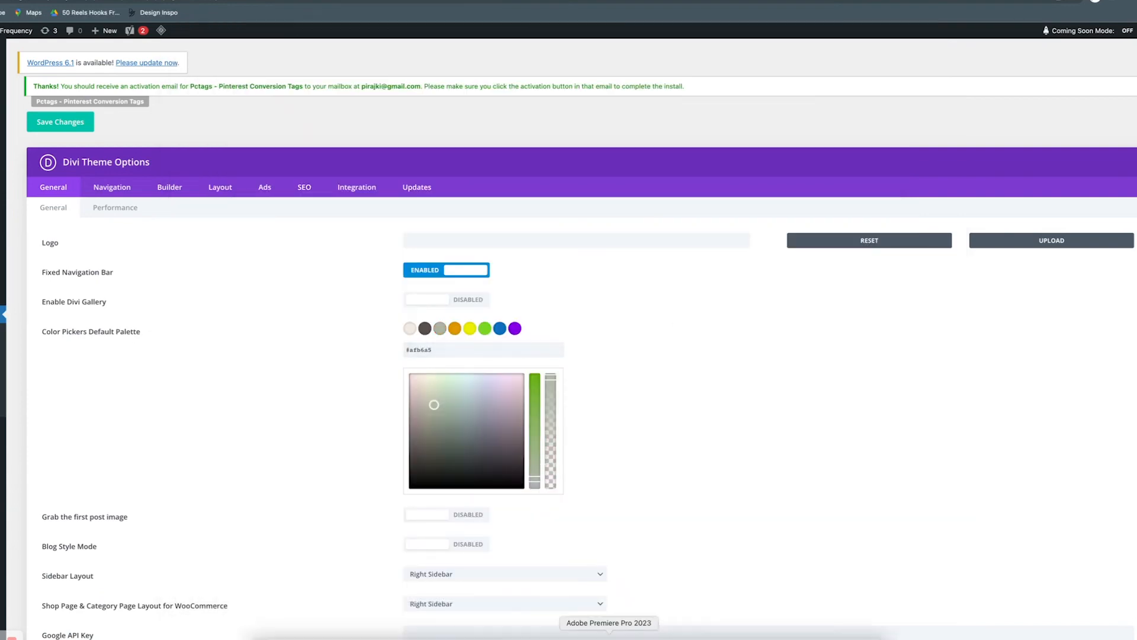
# Copy the dark green code from the Adobe XD colors and set the fourth default palette color to #636d5c.
pyautogui.click(521, 632)
pyautogui.rightClick(216, 170)
pyautogui.click(226, 175)
pyautogui.click(112, 368)
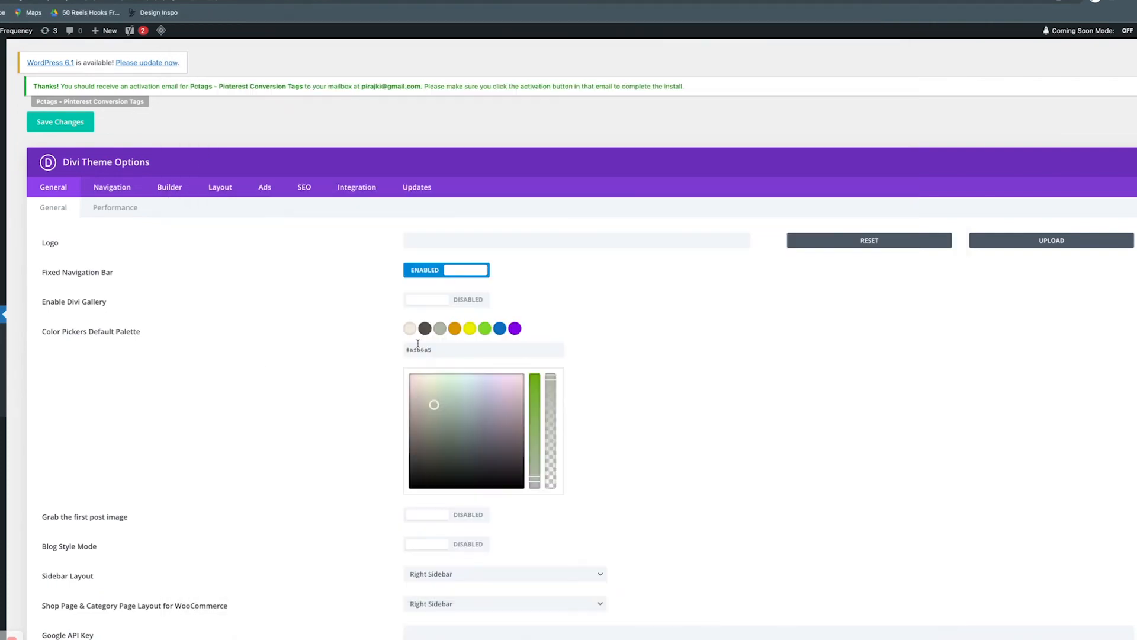
pyautogui.click(455, 330)
pyautogui.tripleClick(450, 344)
pyautogui.press('super+v')
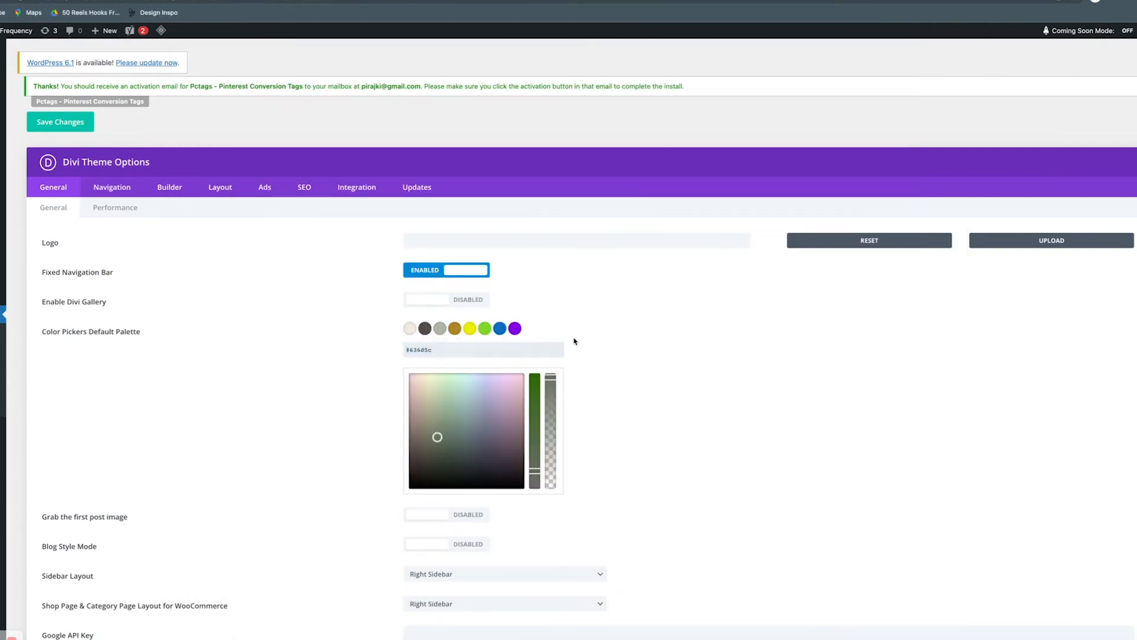
# Set the fifth default palette color to white (#ffffff) and the sixth to near-black (#0a0105).
pyautogui.click(470, 329)
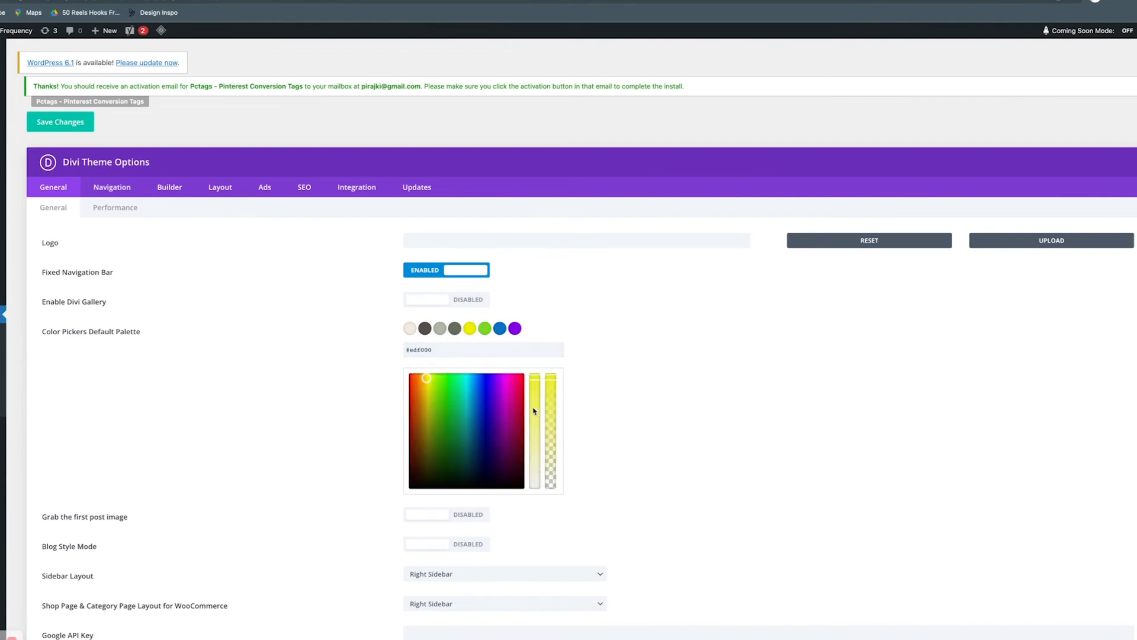
pyautogui.moveTo(536, 408); pyautogui.dragTo(540, 509)
pyautogui.moveTo(512, 376); pyautogui.dragTo(536, 368)
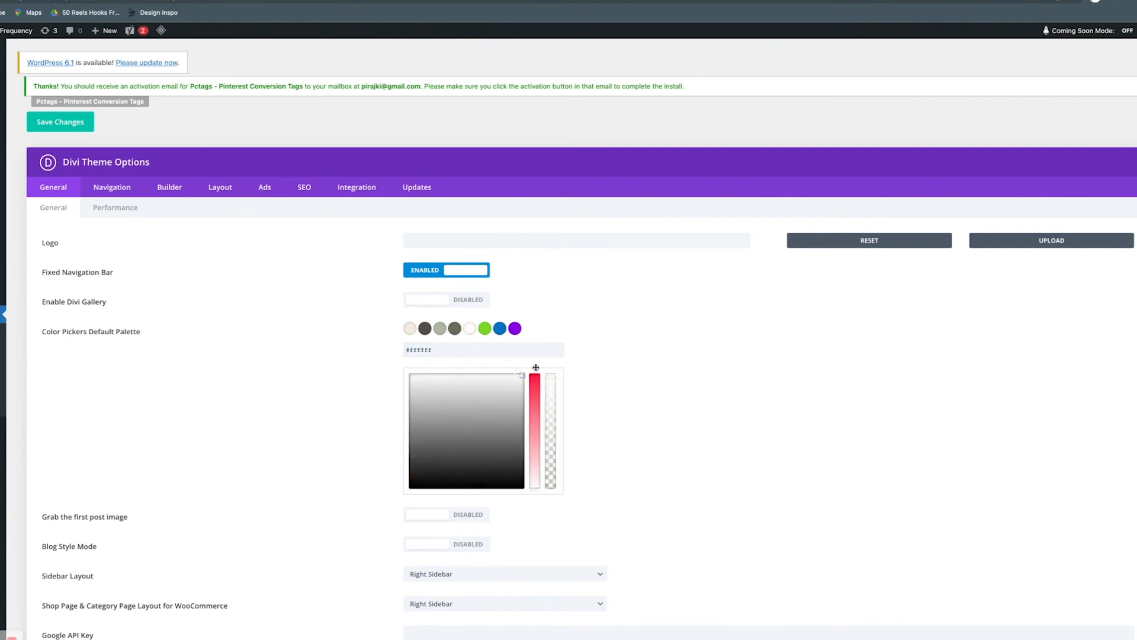
pyautogui.click(484, 328)
pyautogui.moveTo(491, 403); pyautogui.dragTo(515, 519)
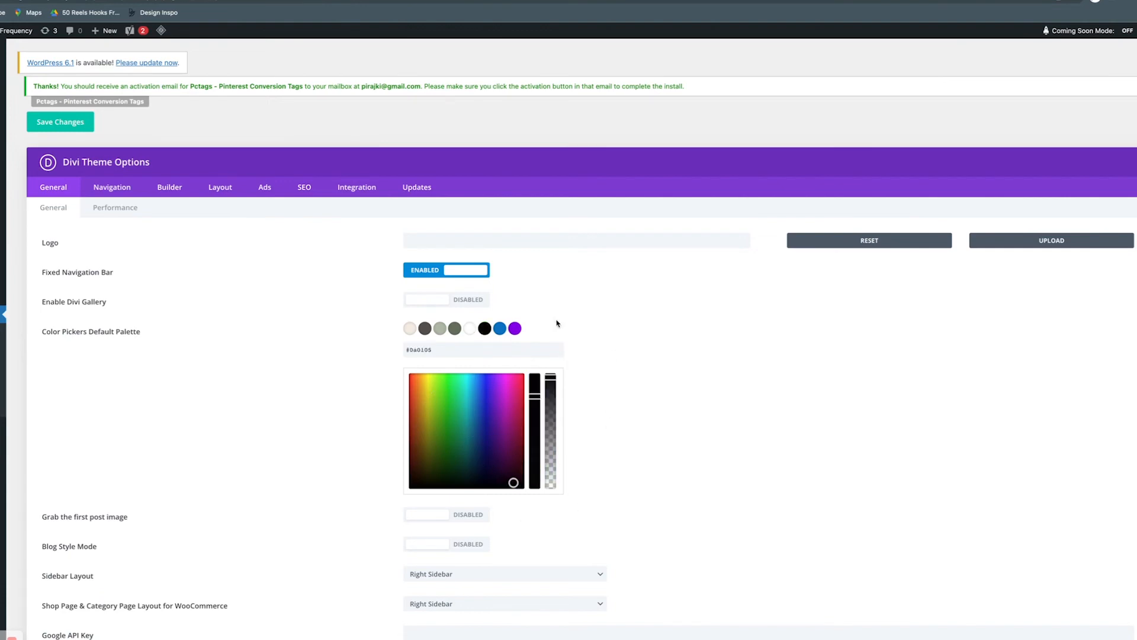
# Save the Divi Theme Options changes and return to the Color Pickers Default Palette setting.
pyautogui.scroll(-15, 558, 324)
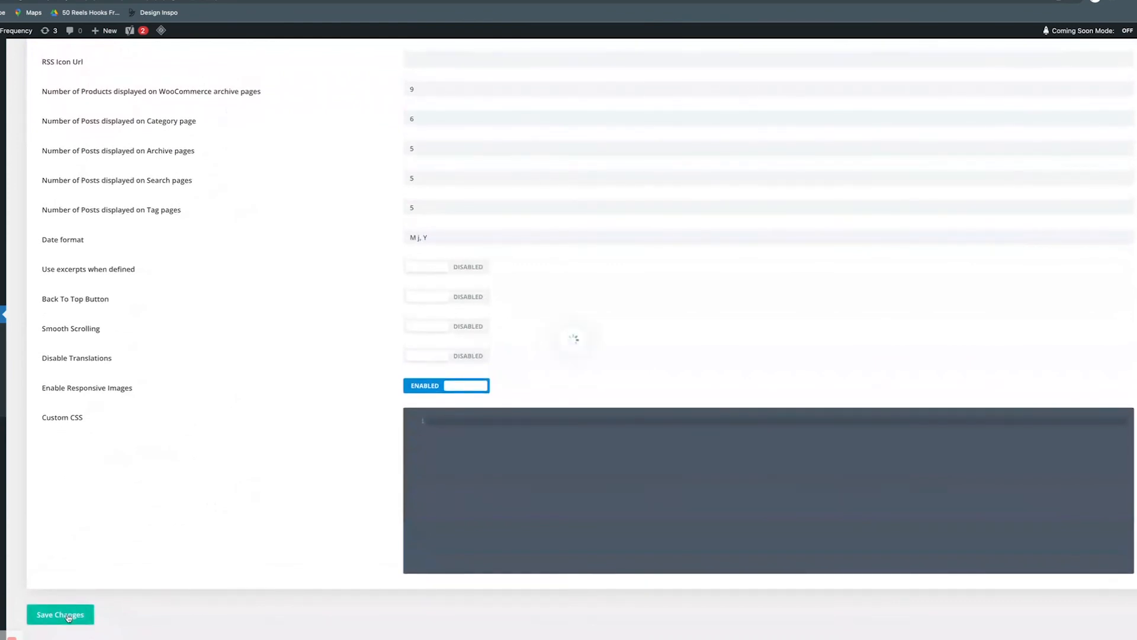
pyautogui.click(68, 617)
pyautogui.scroll(4, 198, 355)
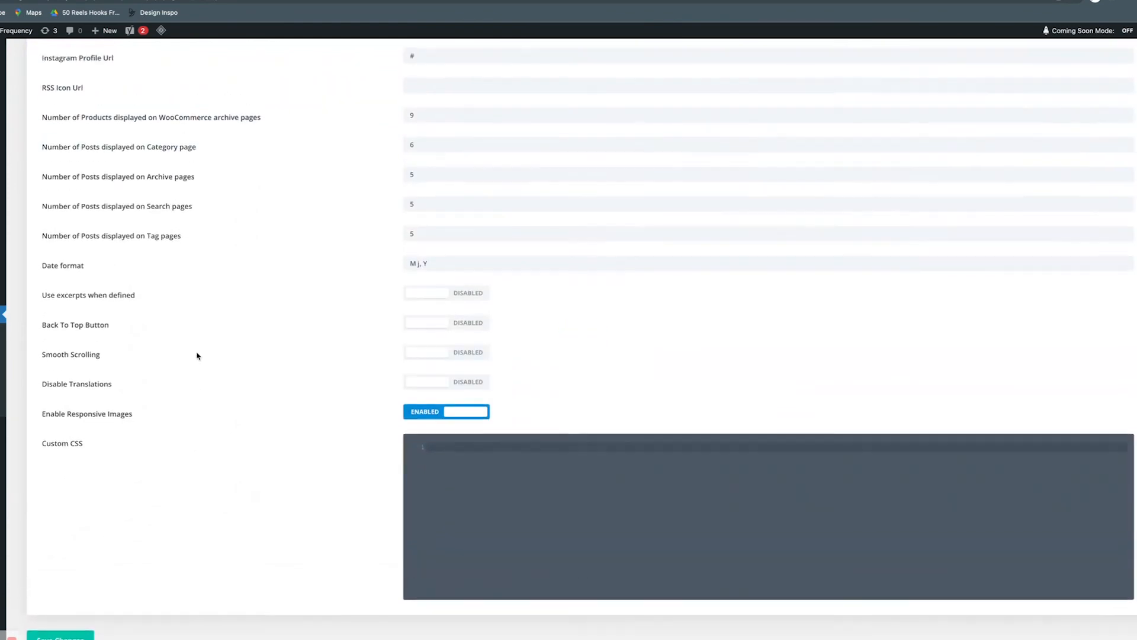
pyautogui.scroll(12, 197, 356)
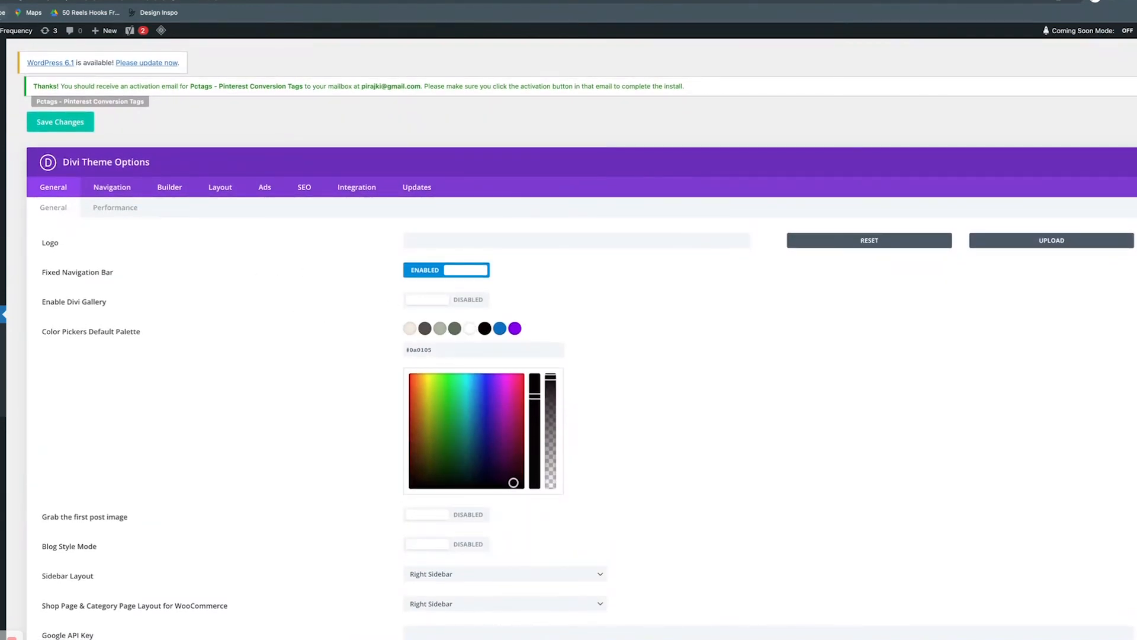
# Visit the site's home page and enable the visual builder on it.
pyautogui.moveTo(17, 31)
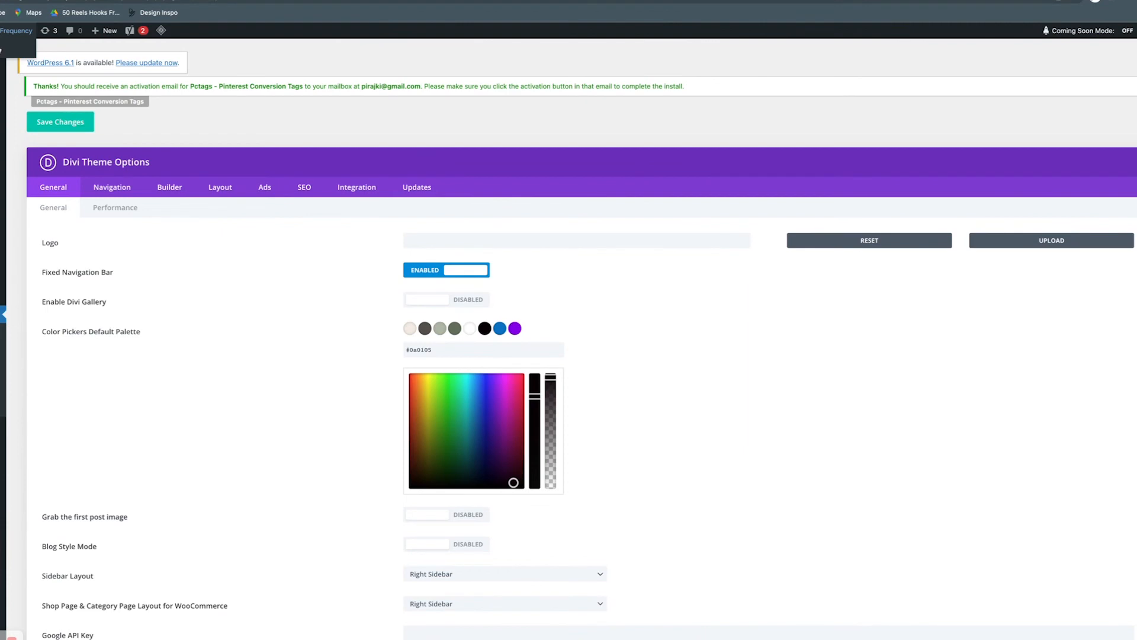
pyautogui.click(1, 50)
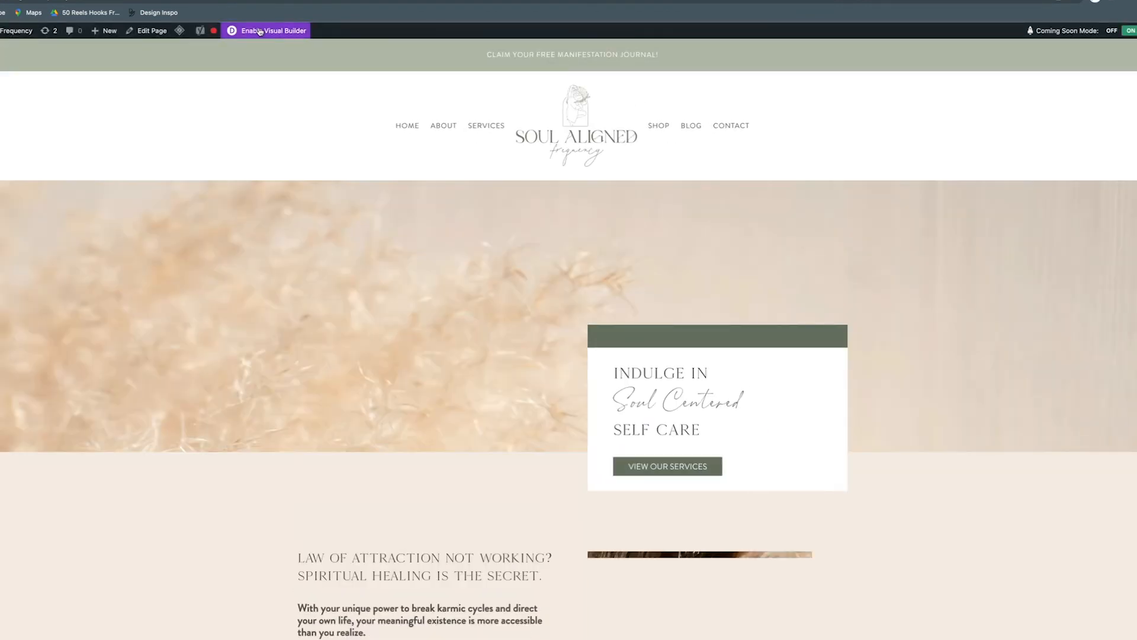
pyautogui.click(260, 32)
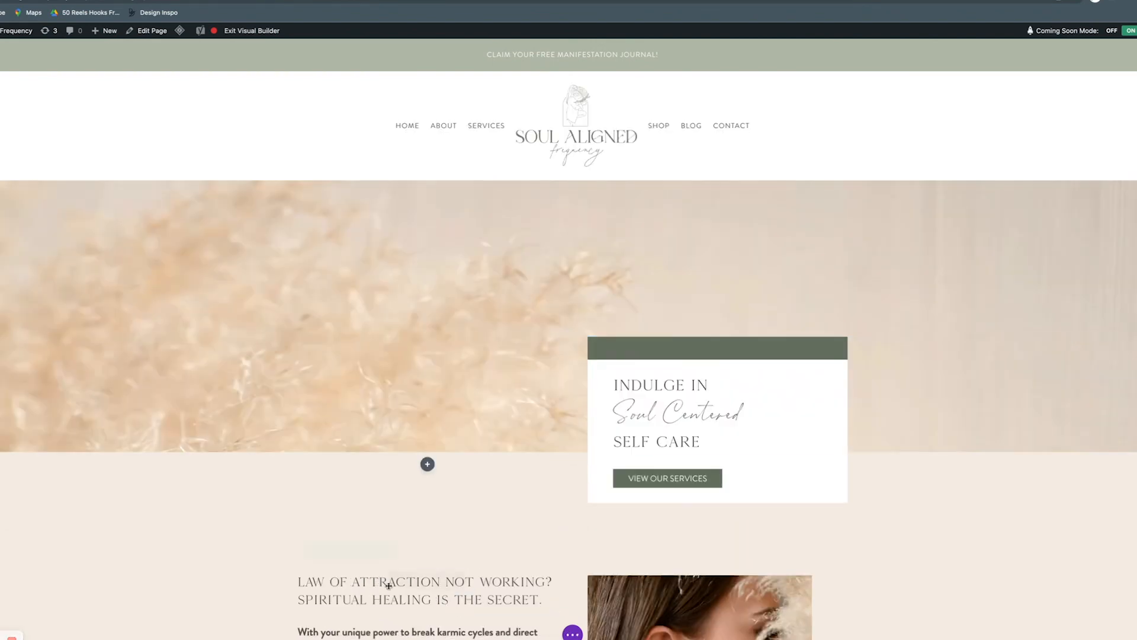
# Open the design settings of the "Law of Attraction Not Working?" text and check the saved palette under Heading 2 Text Color.
pyautogui.click(408, 581)
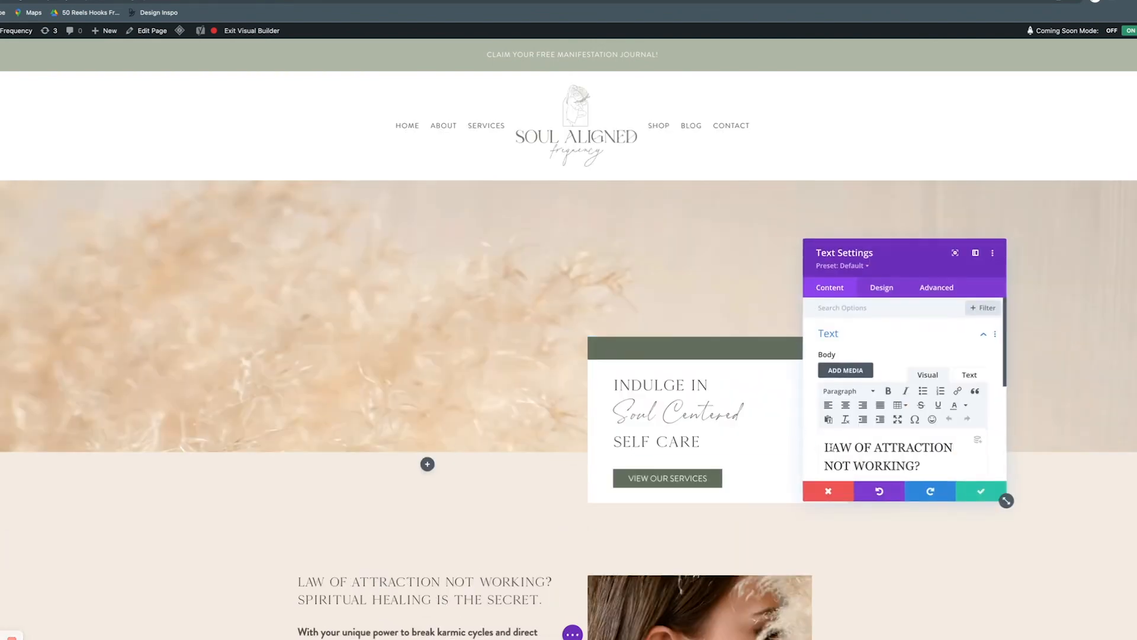
pyautogui.click(881, 287)
pyautogui.click(837, 358)
pyautogui.click(859, 340)
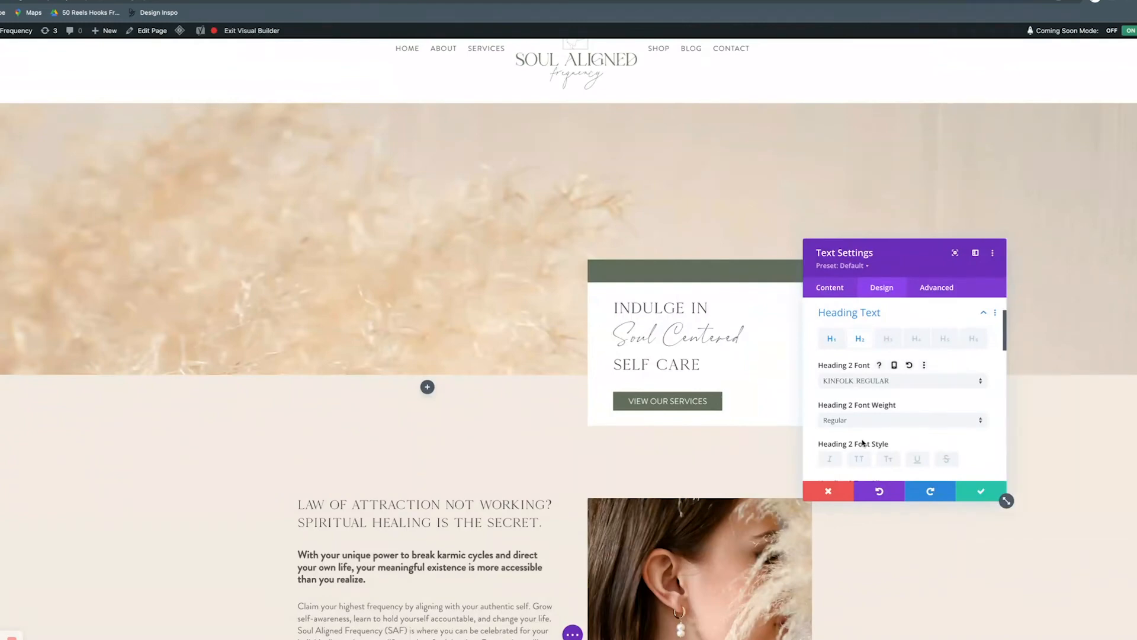
pyautogui.scroll(-4, 862, 443)
pyautogui.moveTo(905, 288); pyautogui.dragTo(475, 253)
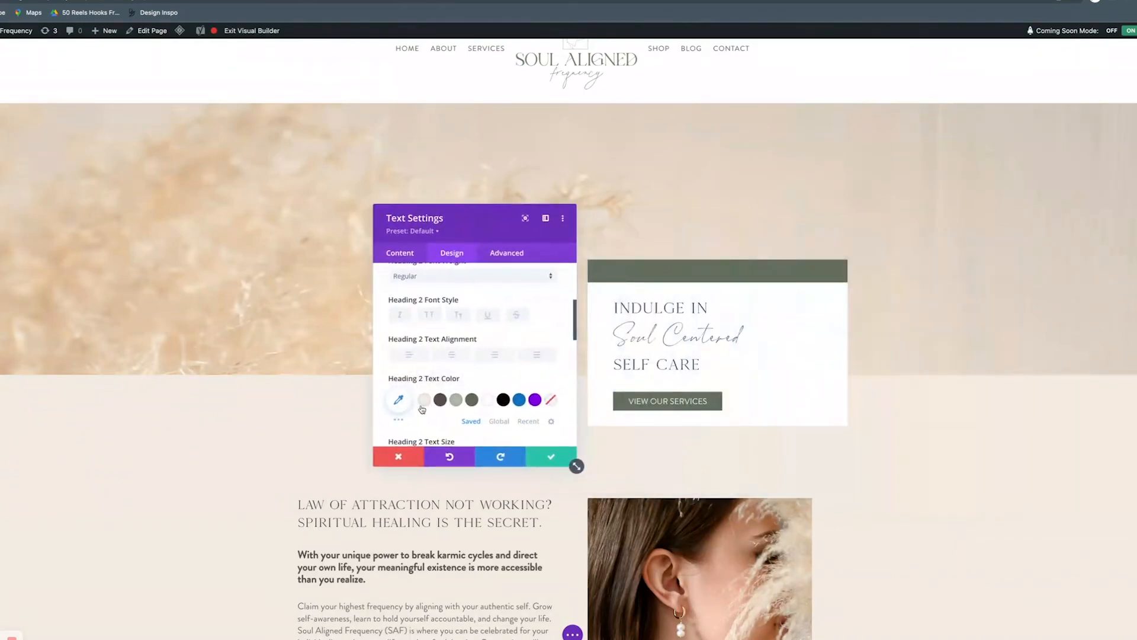
# Accept the text settings, then exit the visual builder with the home page changes saved.
pyautogui.click(541, 463)
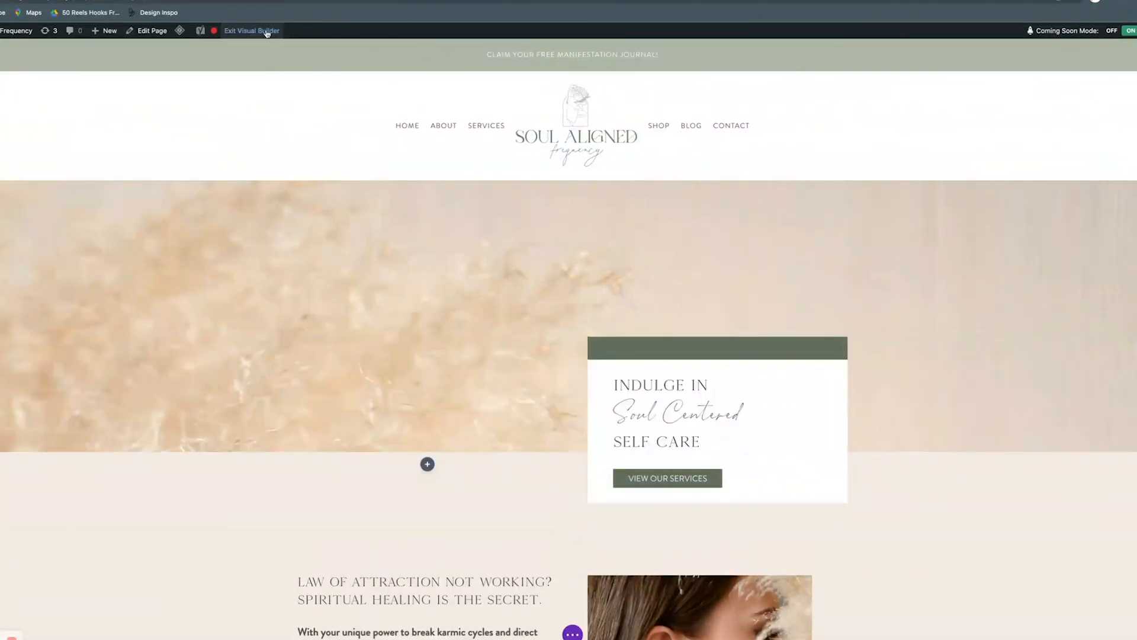
pyautogui.click(267, 30)
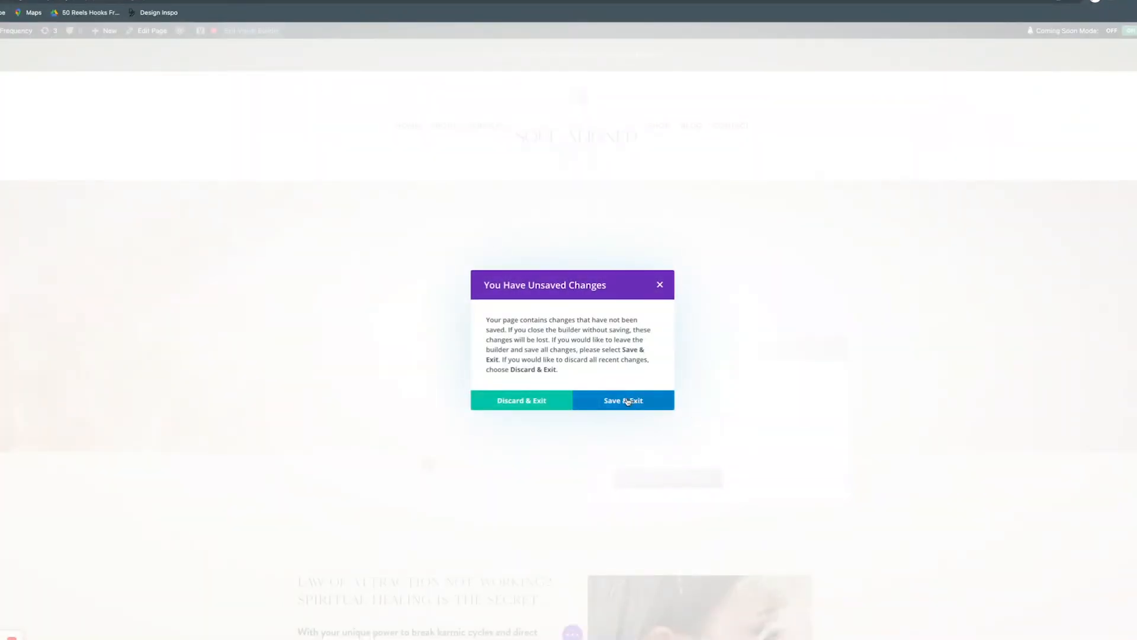
pyautogui.click(626, 401)
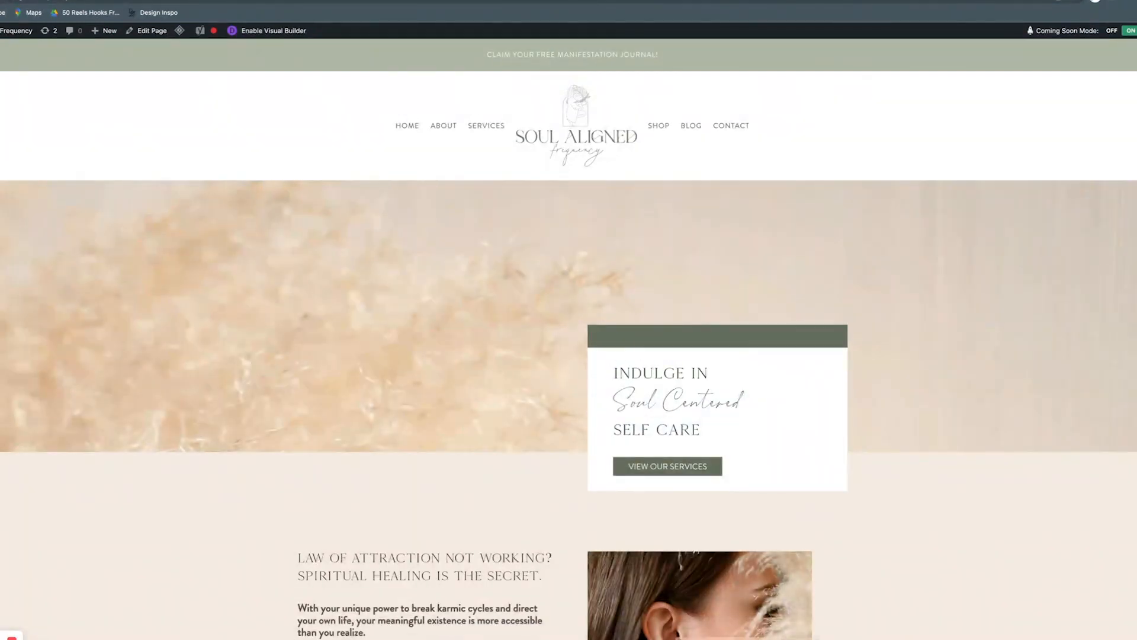
# Switch to the Adobe XD design and review the home, about, services and contact page artboards.
pyautogui.click(527, 638)
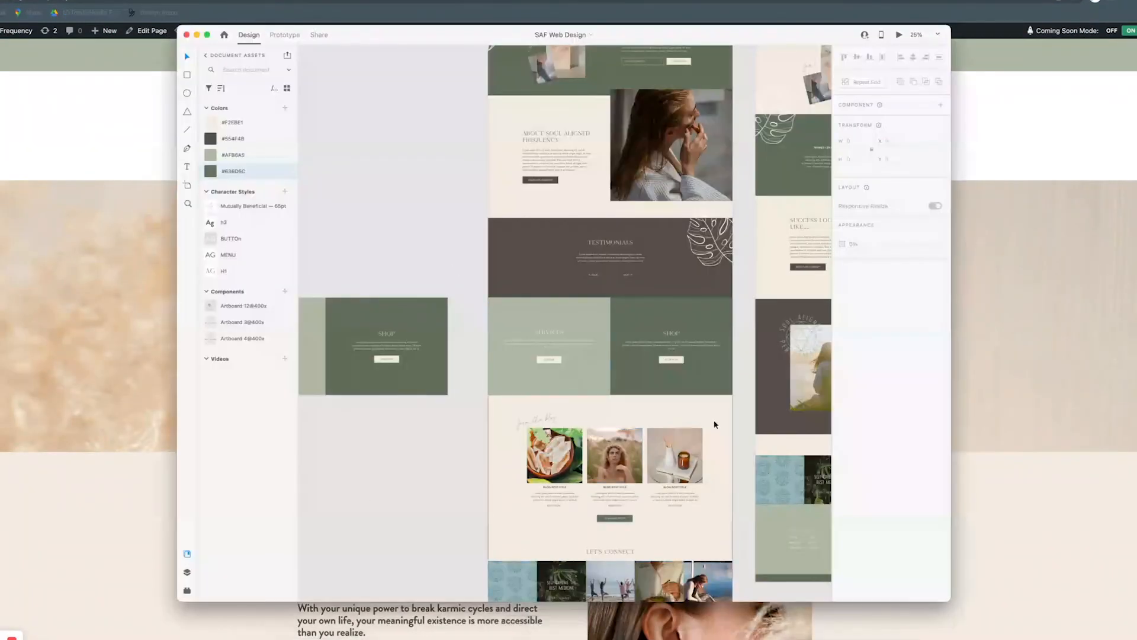
pyautogui.hscroll(1, 666, 410)
pyautogui.hscroll(6, 666, 410)
pyautogui.scroll(3, 665, 410)
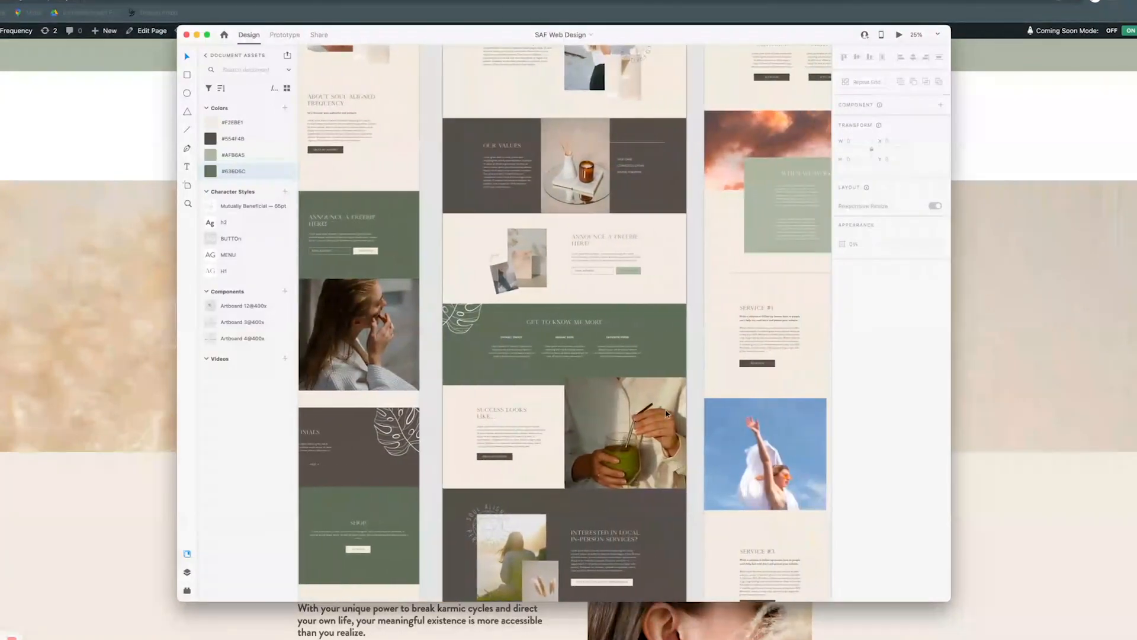
pyautogui.hscroll(7, 666, 410)
pyautogui.scroll(3, 665, 410)
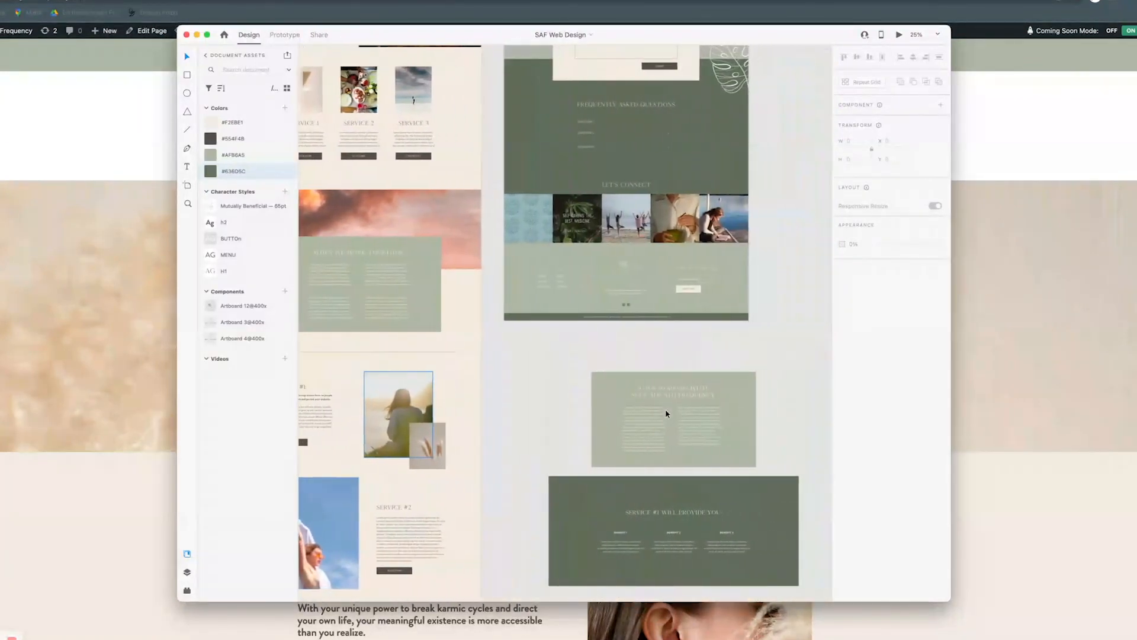
pyautogui.hscroll(1, 666, 414)
pyautogui.scroll(2, 666, 413)
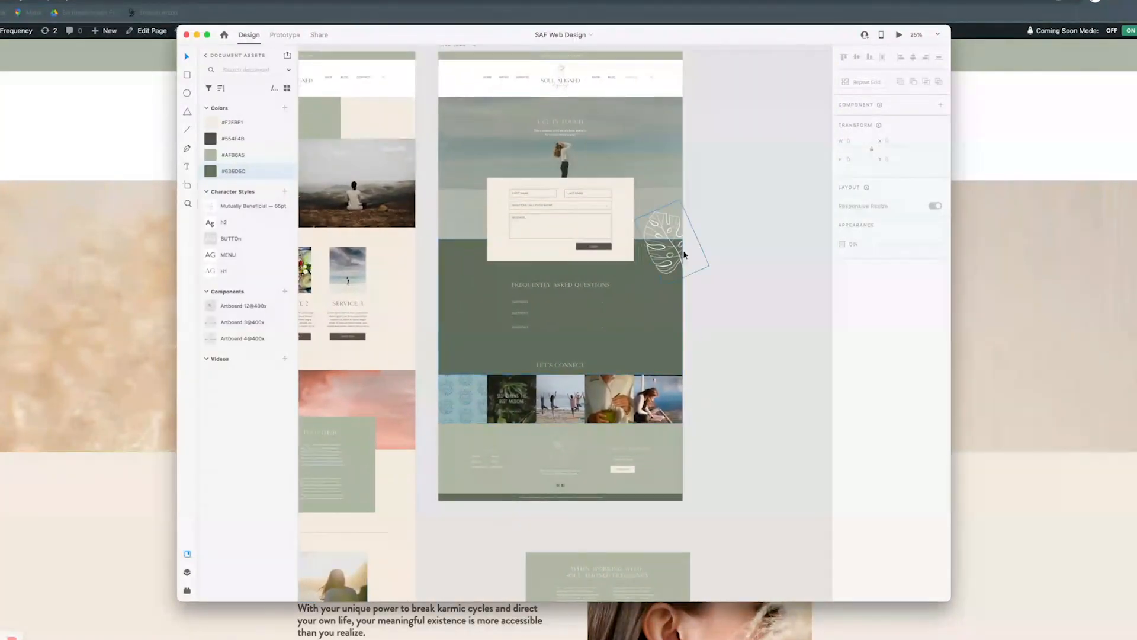
pyautogui.hscroll(-1, 709, 317)
pyautogui.scroll(5, 708, 318)
pyautogui.hscroll(-8, 708, 317)
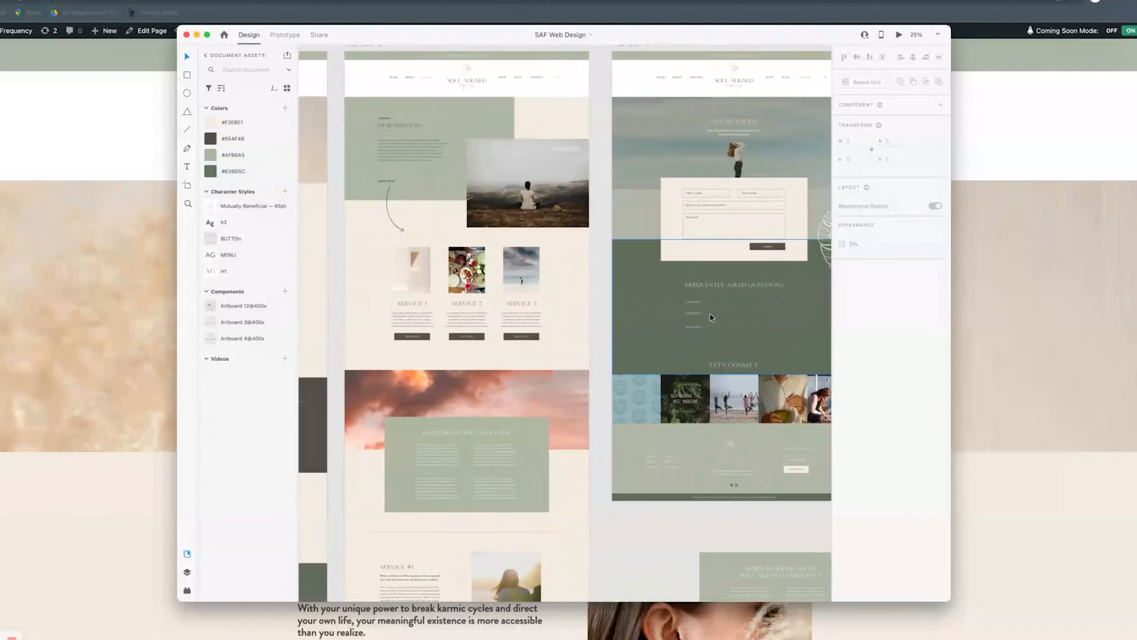
pyautogui.hscroll(-7, 711, 318)
pyautogui.scroll(-2, 711, 318)
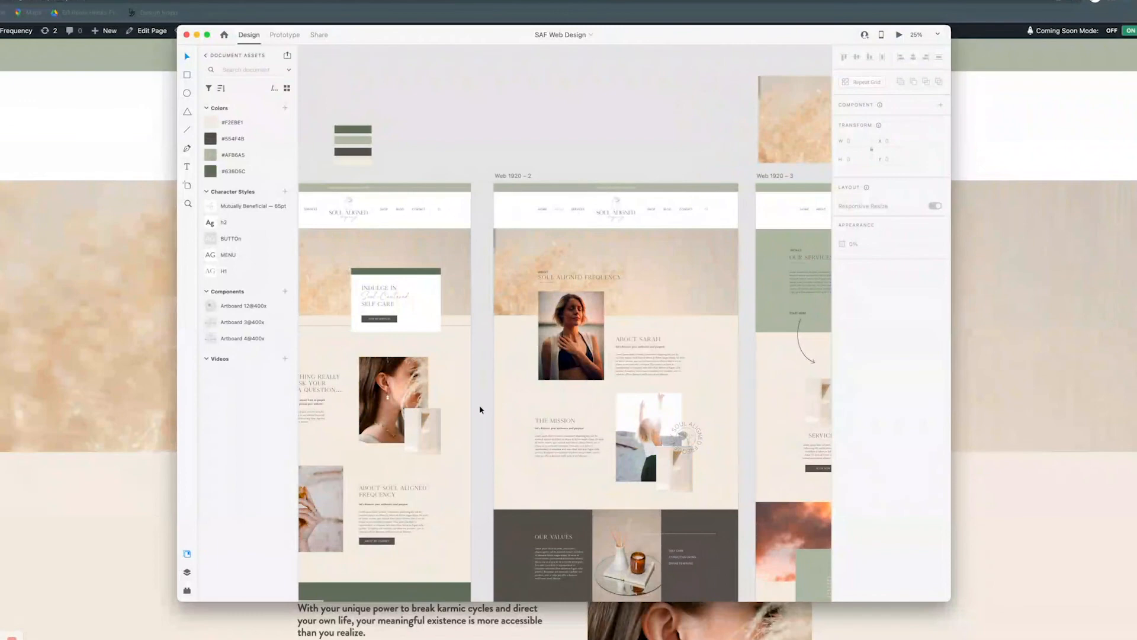
pyautogui.scroll(-4, 480, 407)
pyautogui.hscroll(-4, 479, 407)
pyautogui.scroll(-10, 480, 409)
pyautogui.hscroll(-2, 479, 409)
pyautogui.scroll(-10, 479, 407)
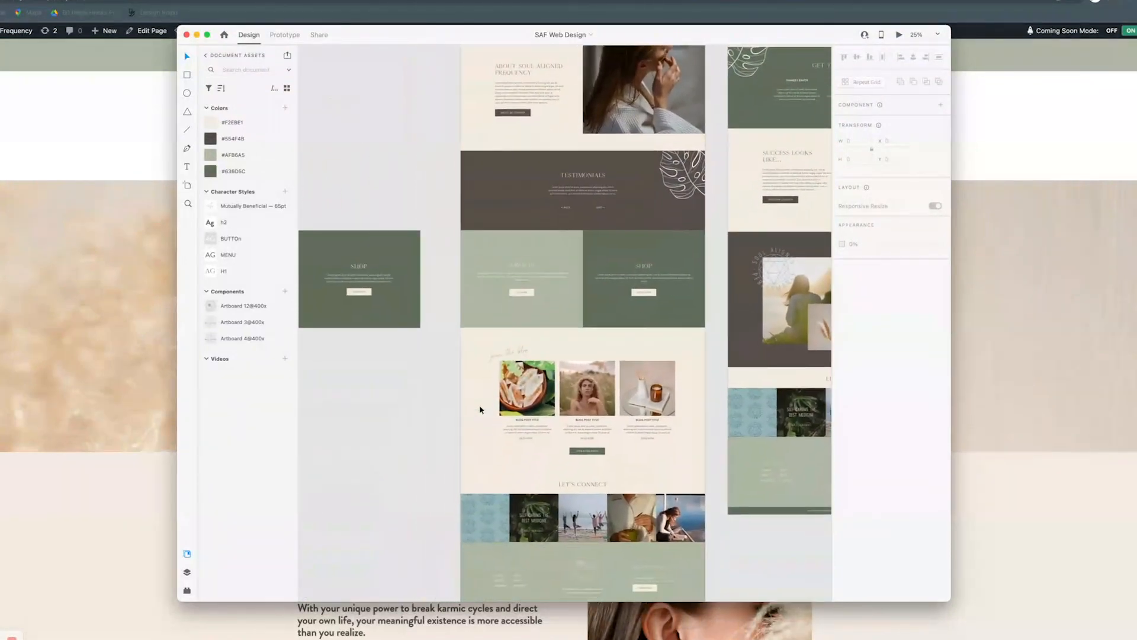
pyautogui.hscroll(9, 638, 433)
pyautogui.scroll(6, 638, 433)
pyautogui.hscroll(4, 638, 432)
pyautogui.scroll(3, 638, 432)
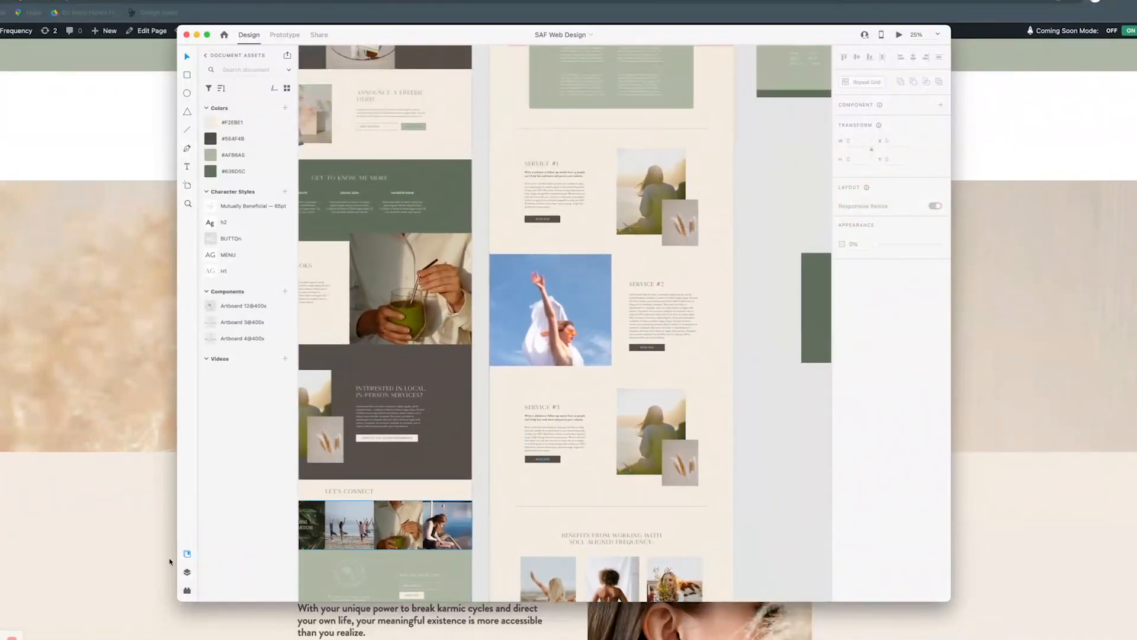
# Return to the browser and review the finished home page from its header down and back up.
pyautogui.click(128, 560)
pyautogui.scroll(-20, 127, 560)
pyautogui.scroll(-12, 127, 560)
pyautogui.scroll(20, 127, 560)
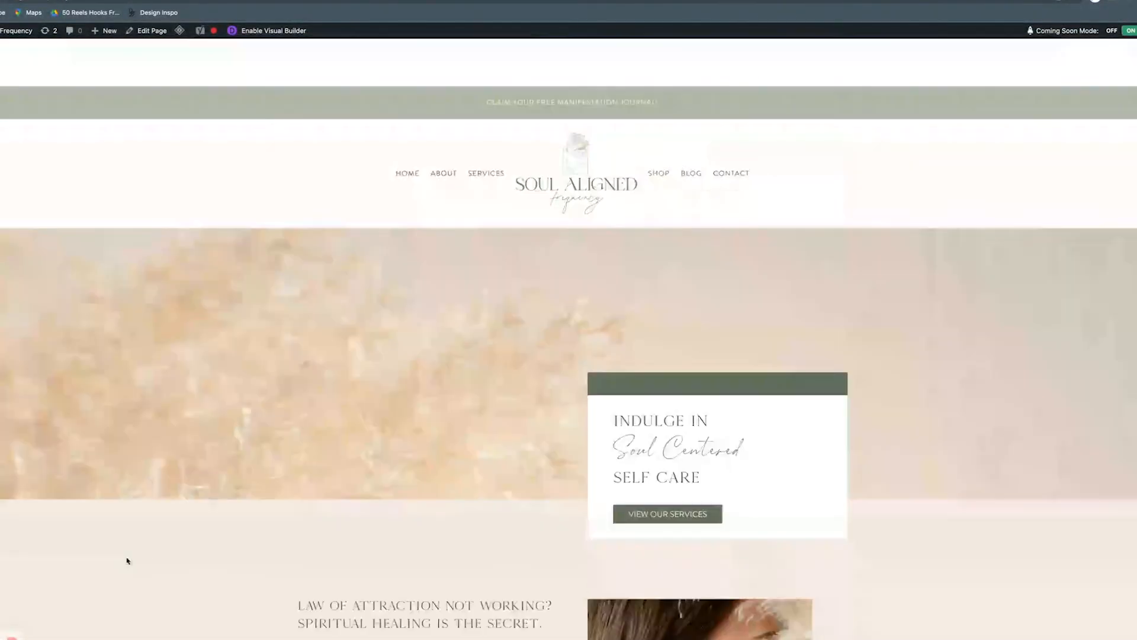